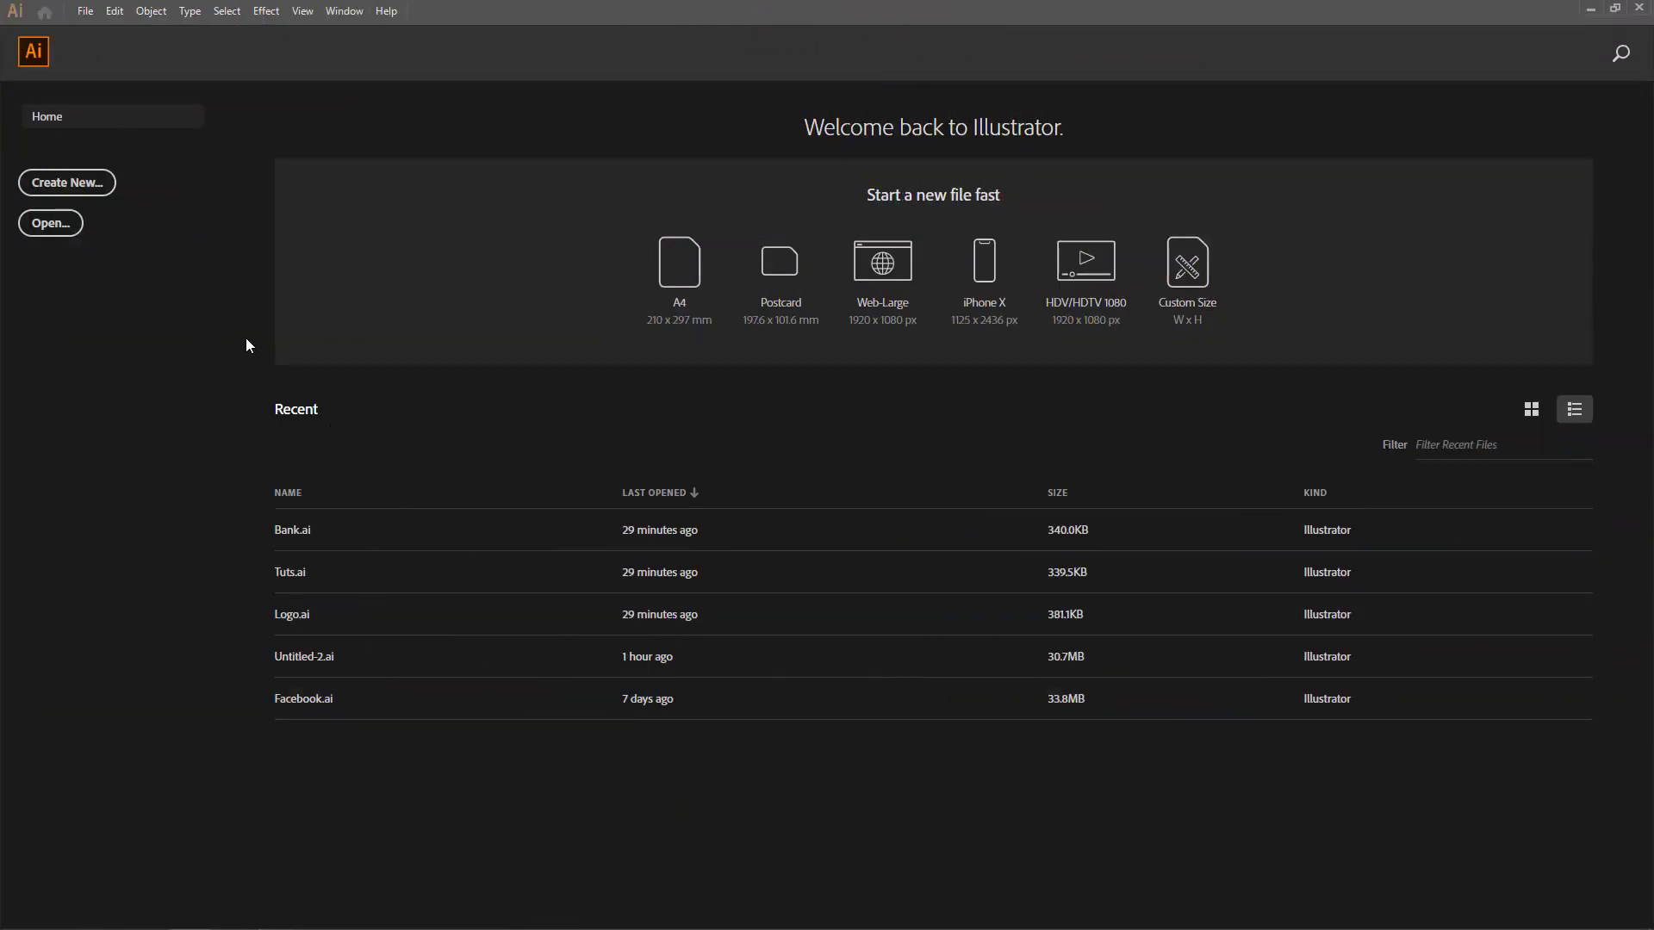
- Create a 1920 × 1080 px Web document named '3D TEXT'
left_click(70, 181)
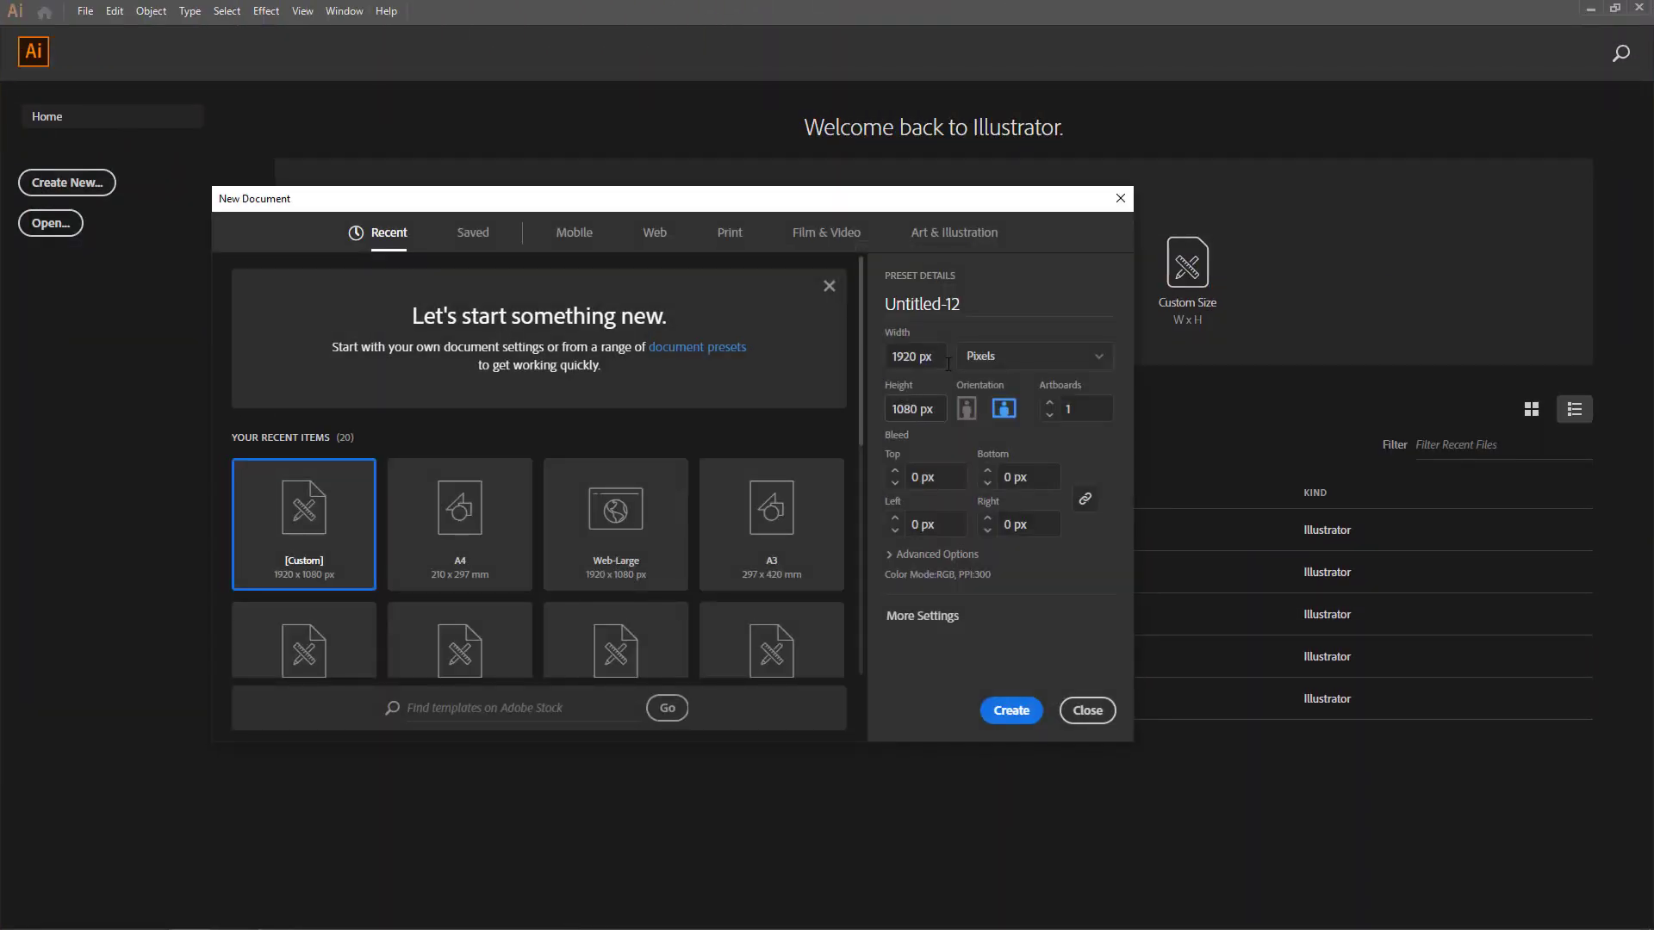
left_click(654, 234)
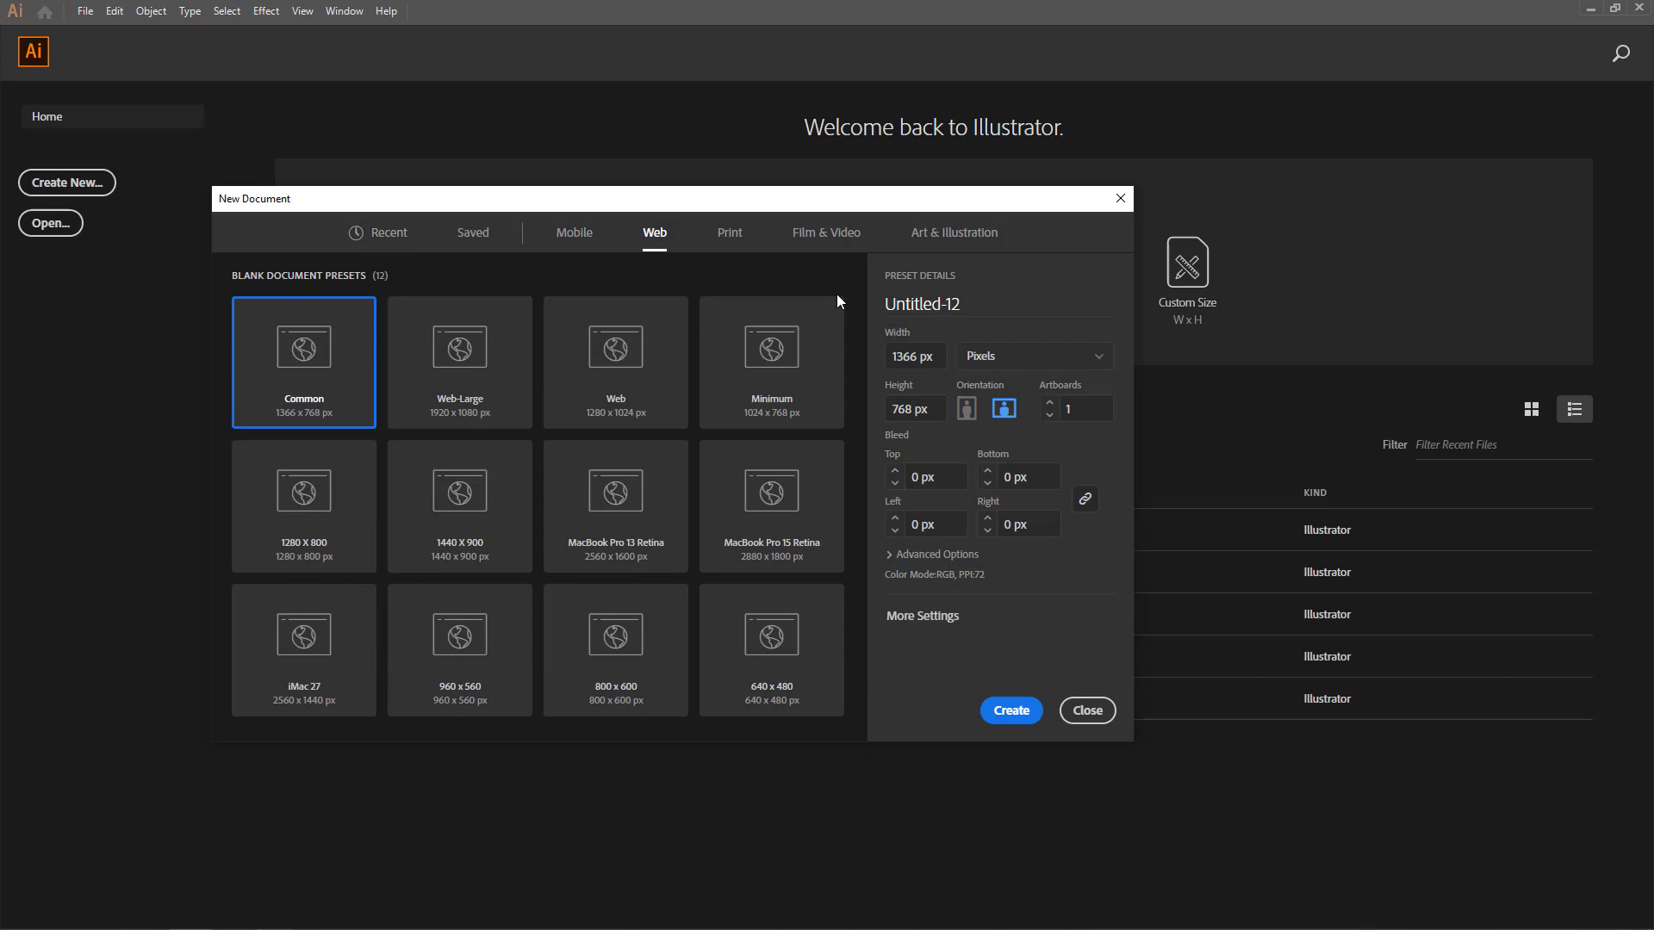
left_click(985, 296)
type("3D TEXT")
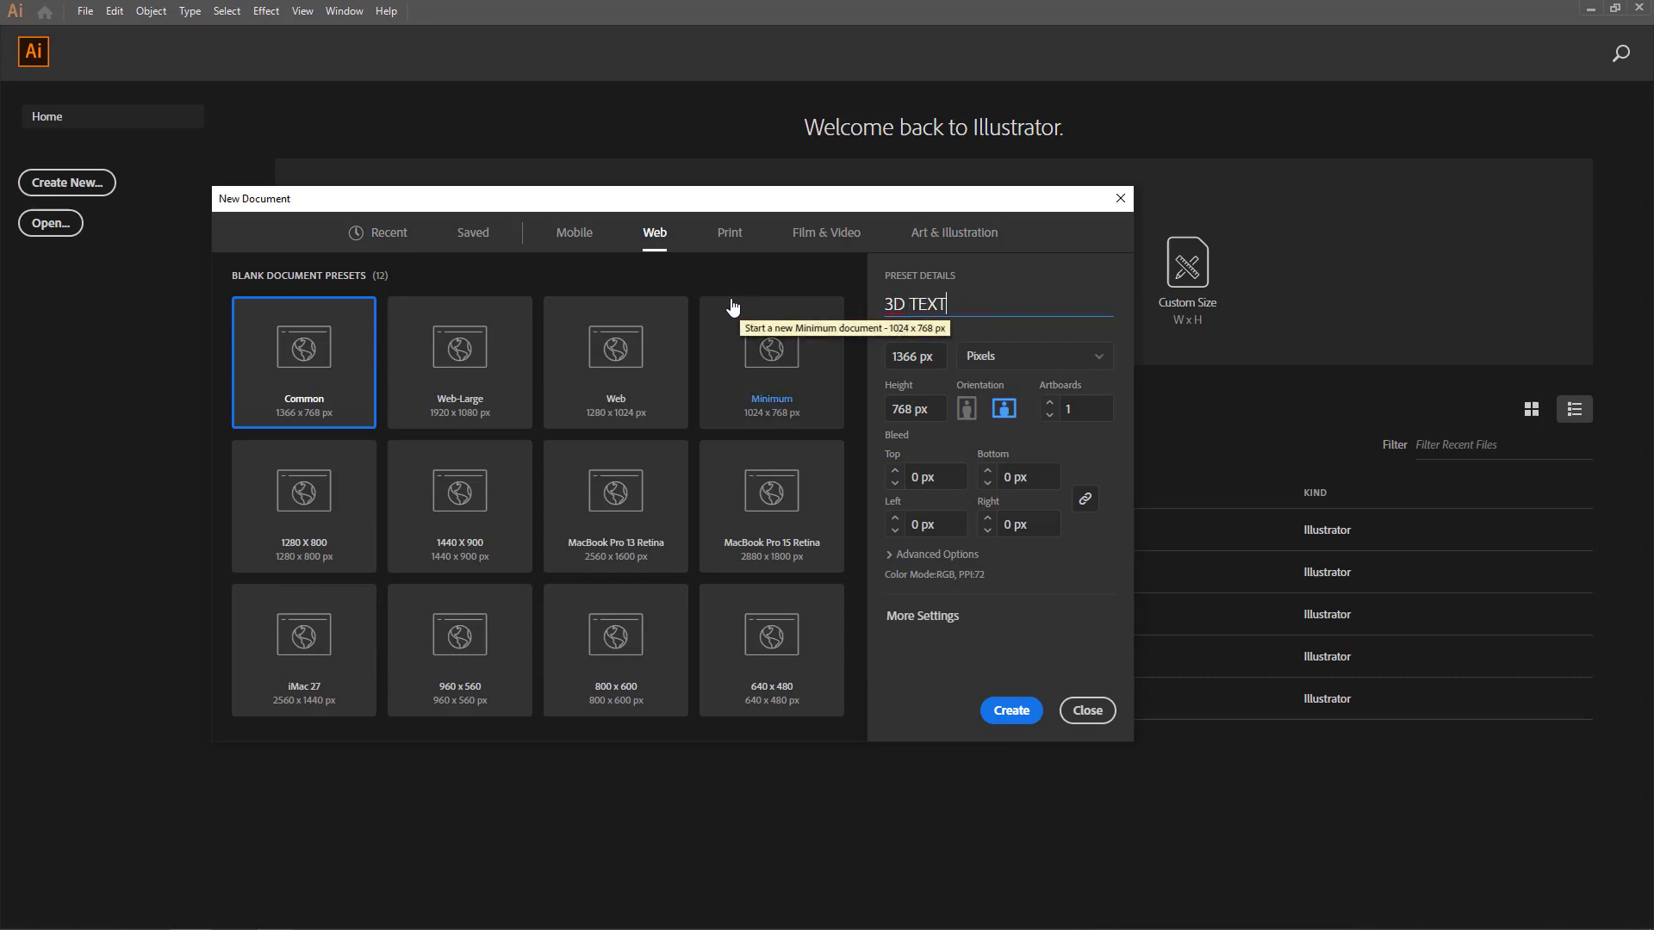
key("Tab")
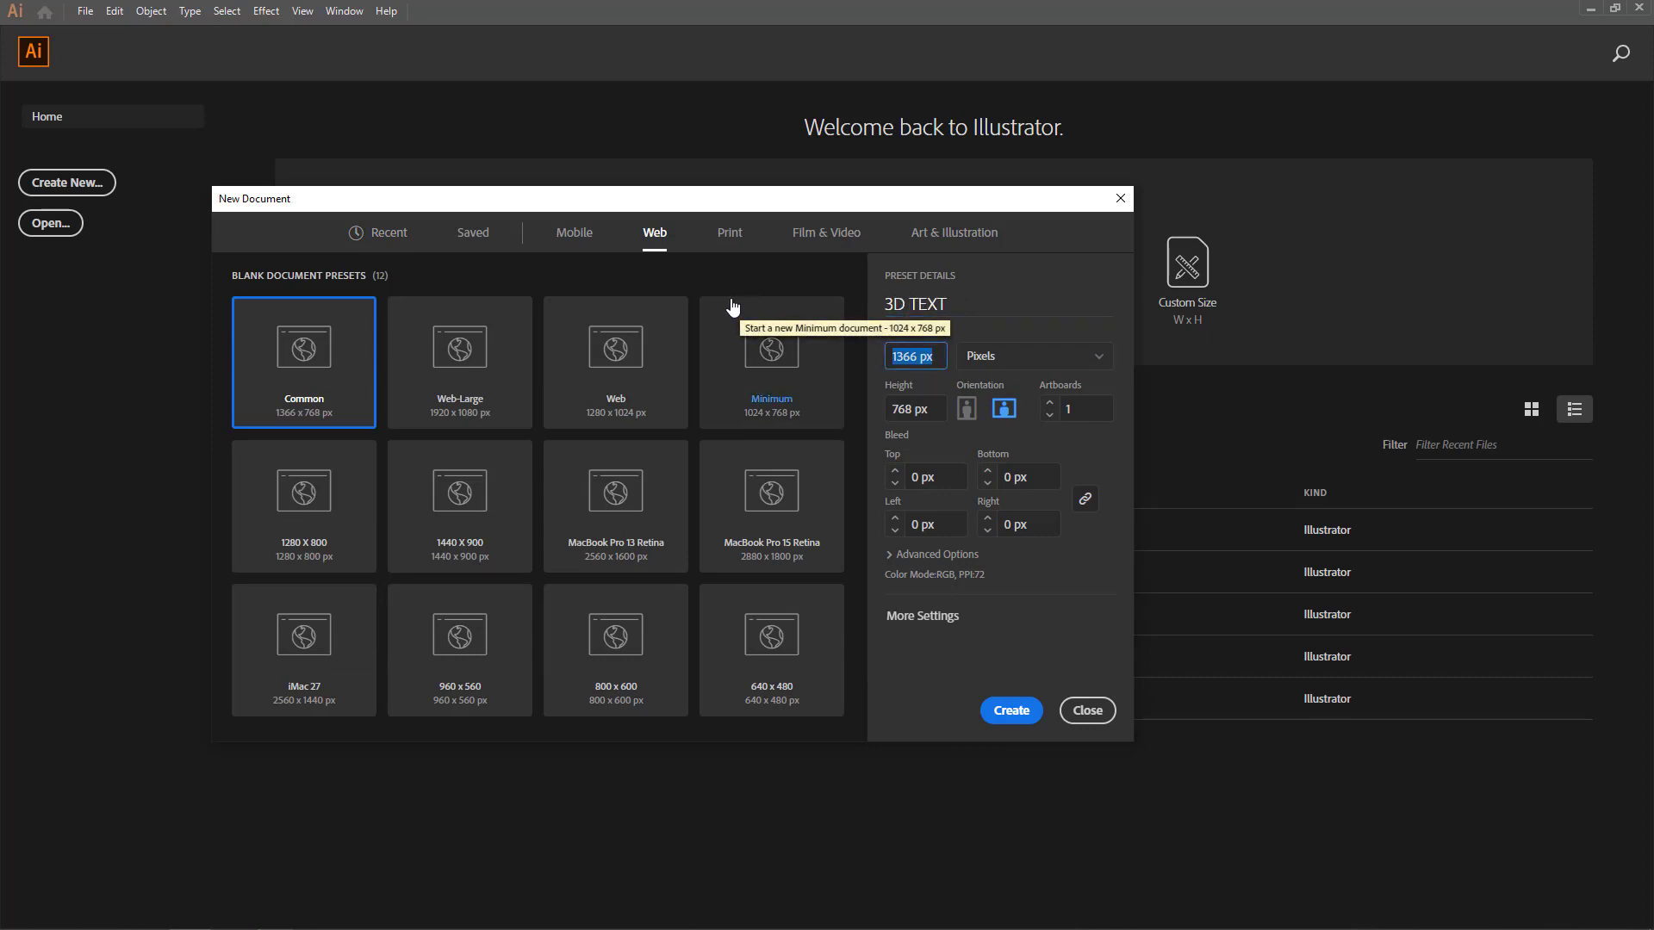
type("1920")
key("Tab")
type("1")
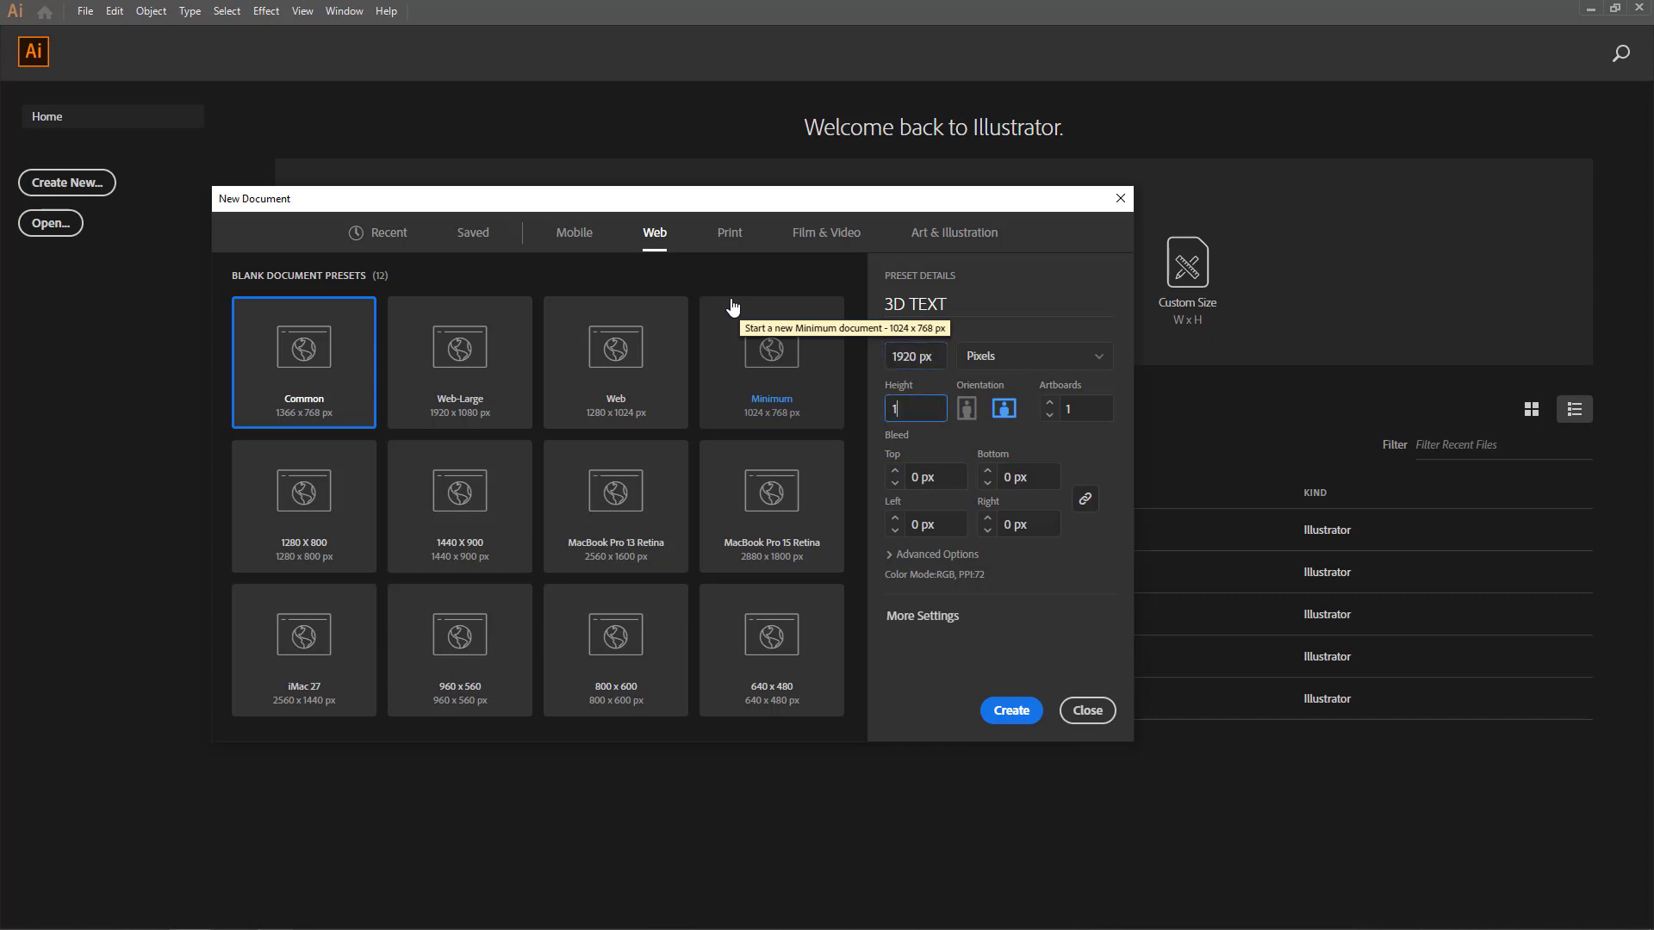
left_click(1007, 713)
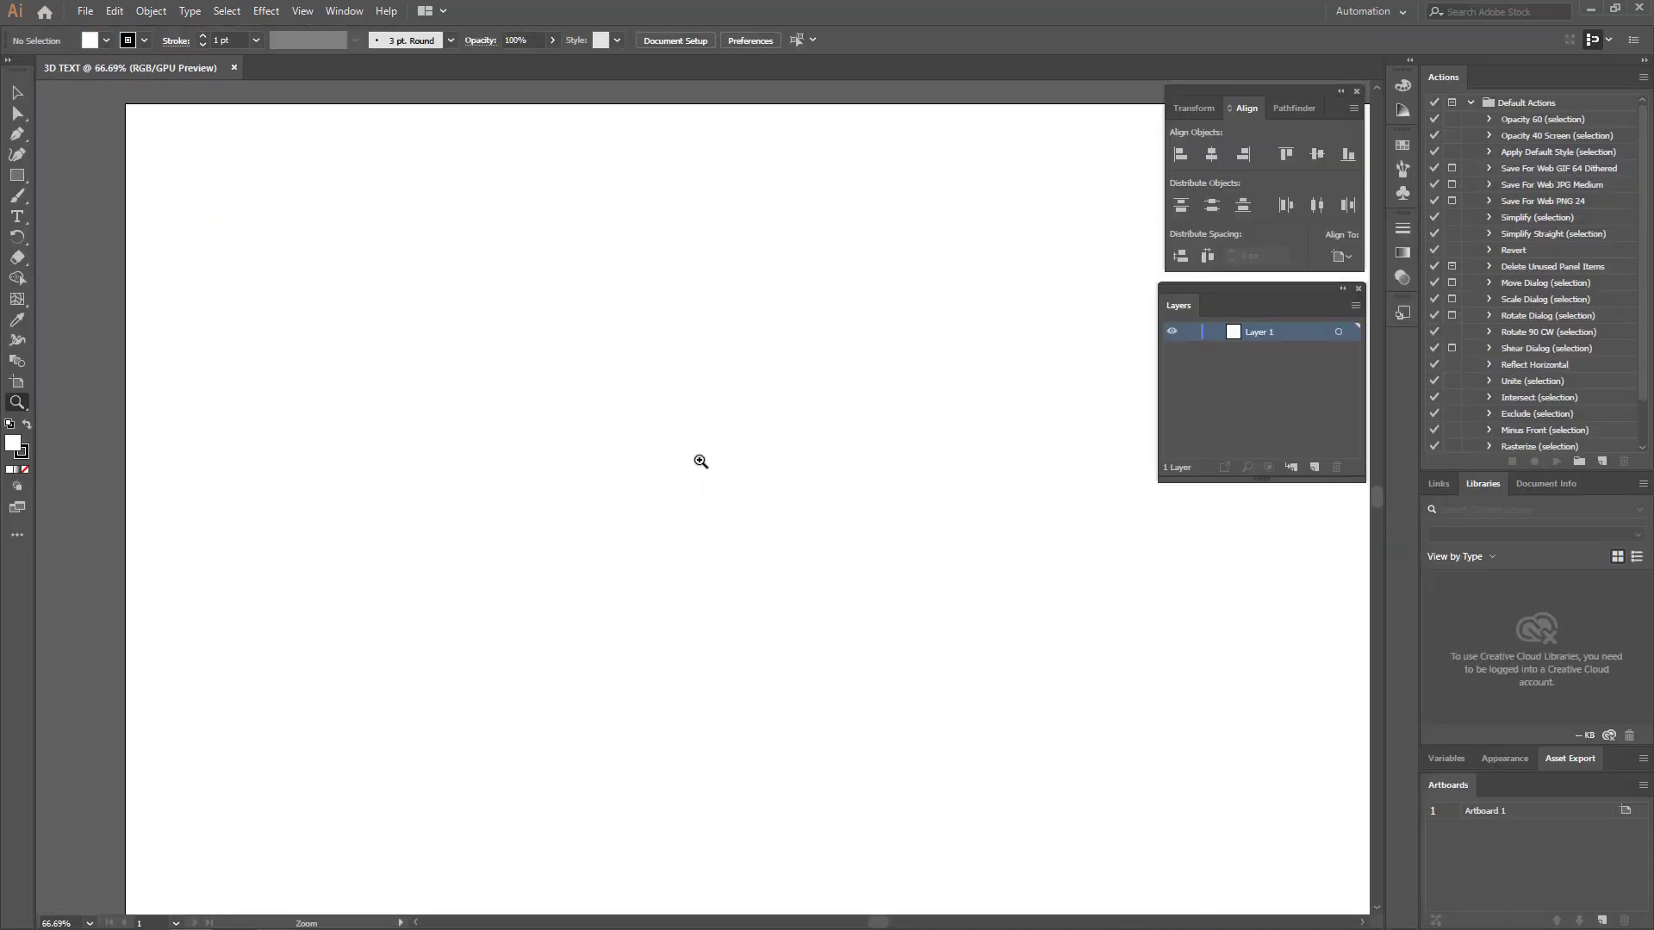
- Fit the artboard in the window, then draw a 1920 × 1080 px rectangle aligned left and top to it
left_click(308, 14)
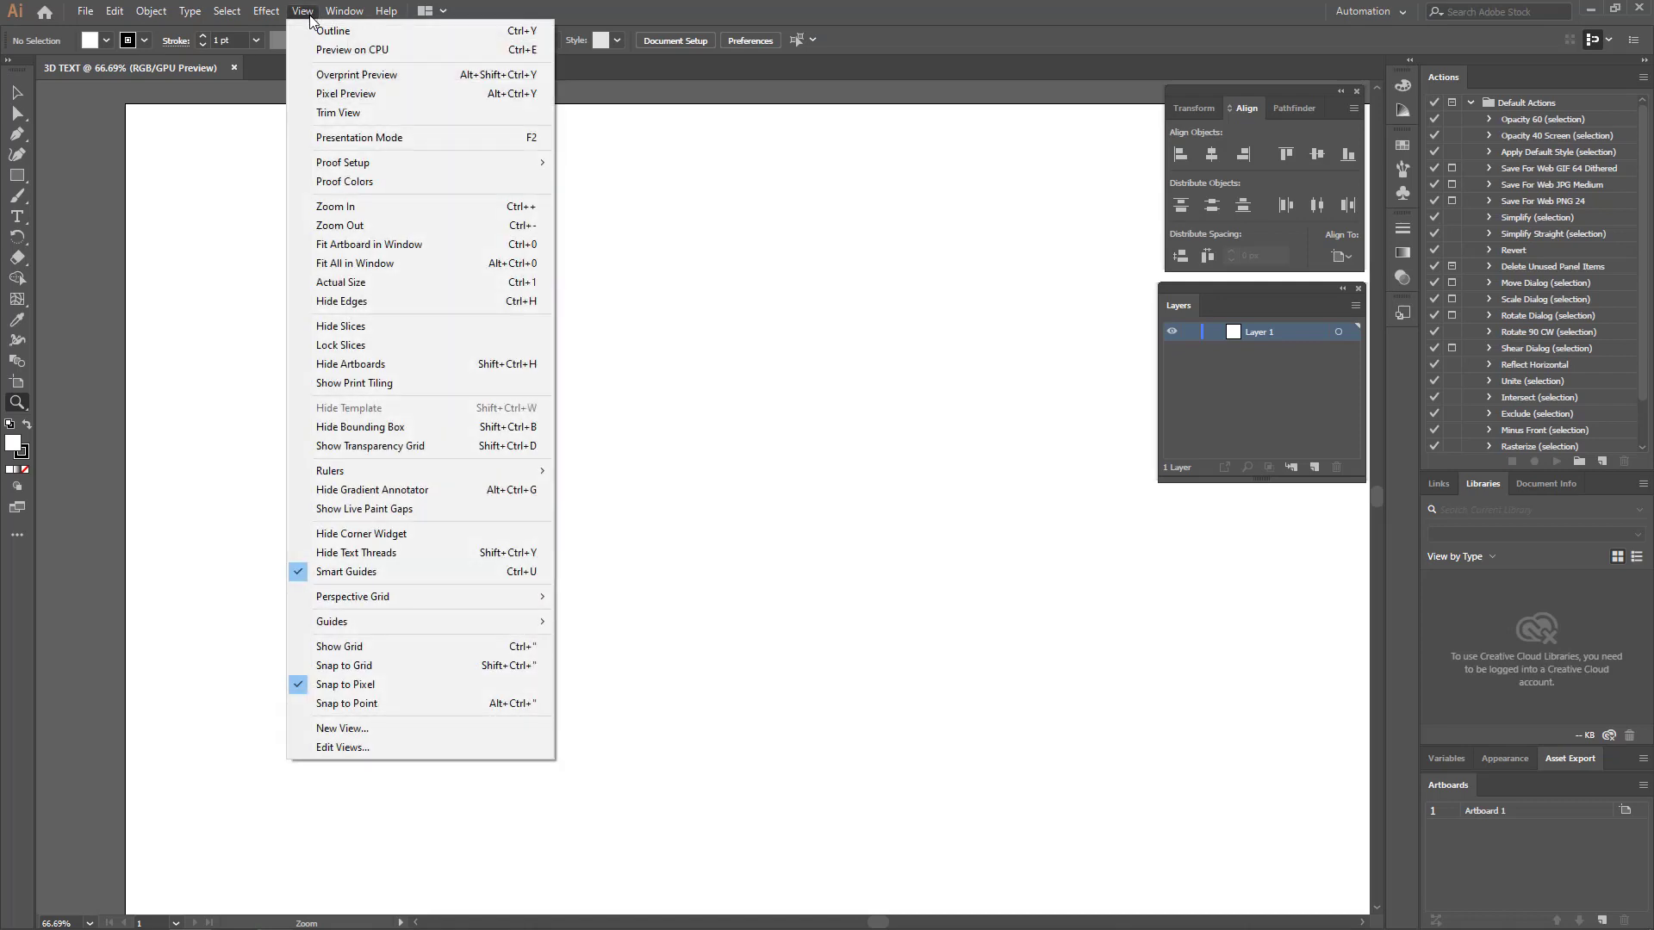
left_click(385, 248)
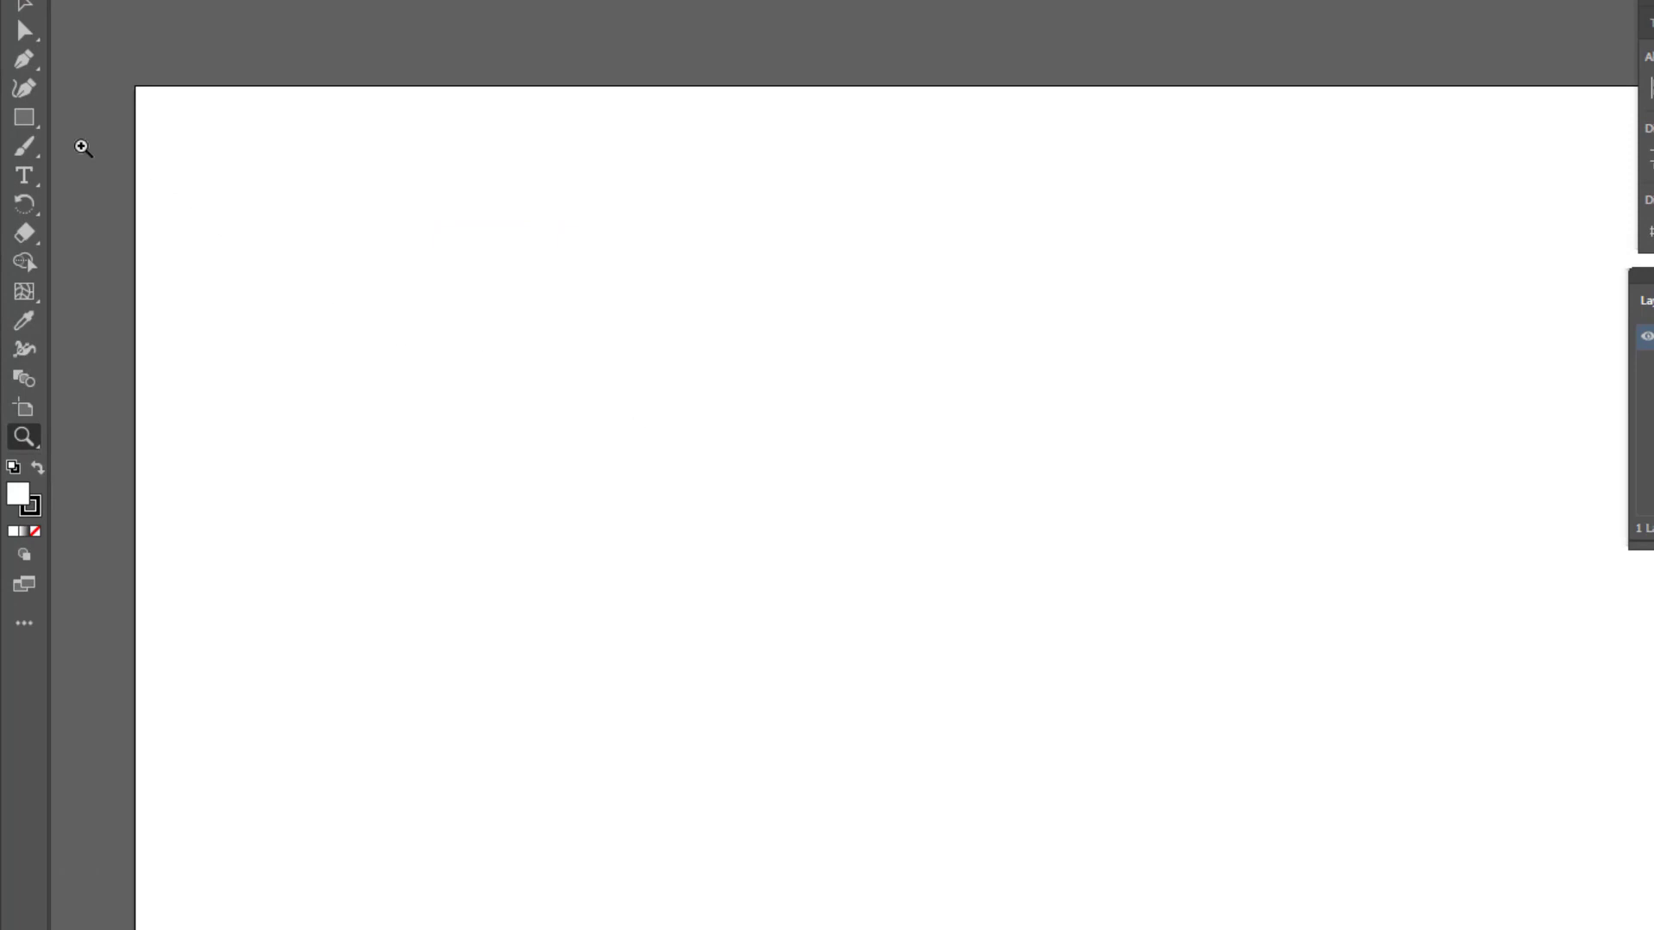
left_click(28, 118)
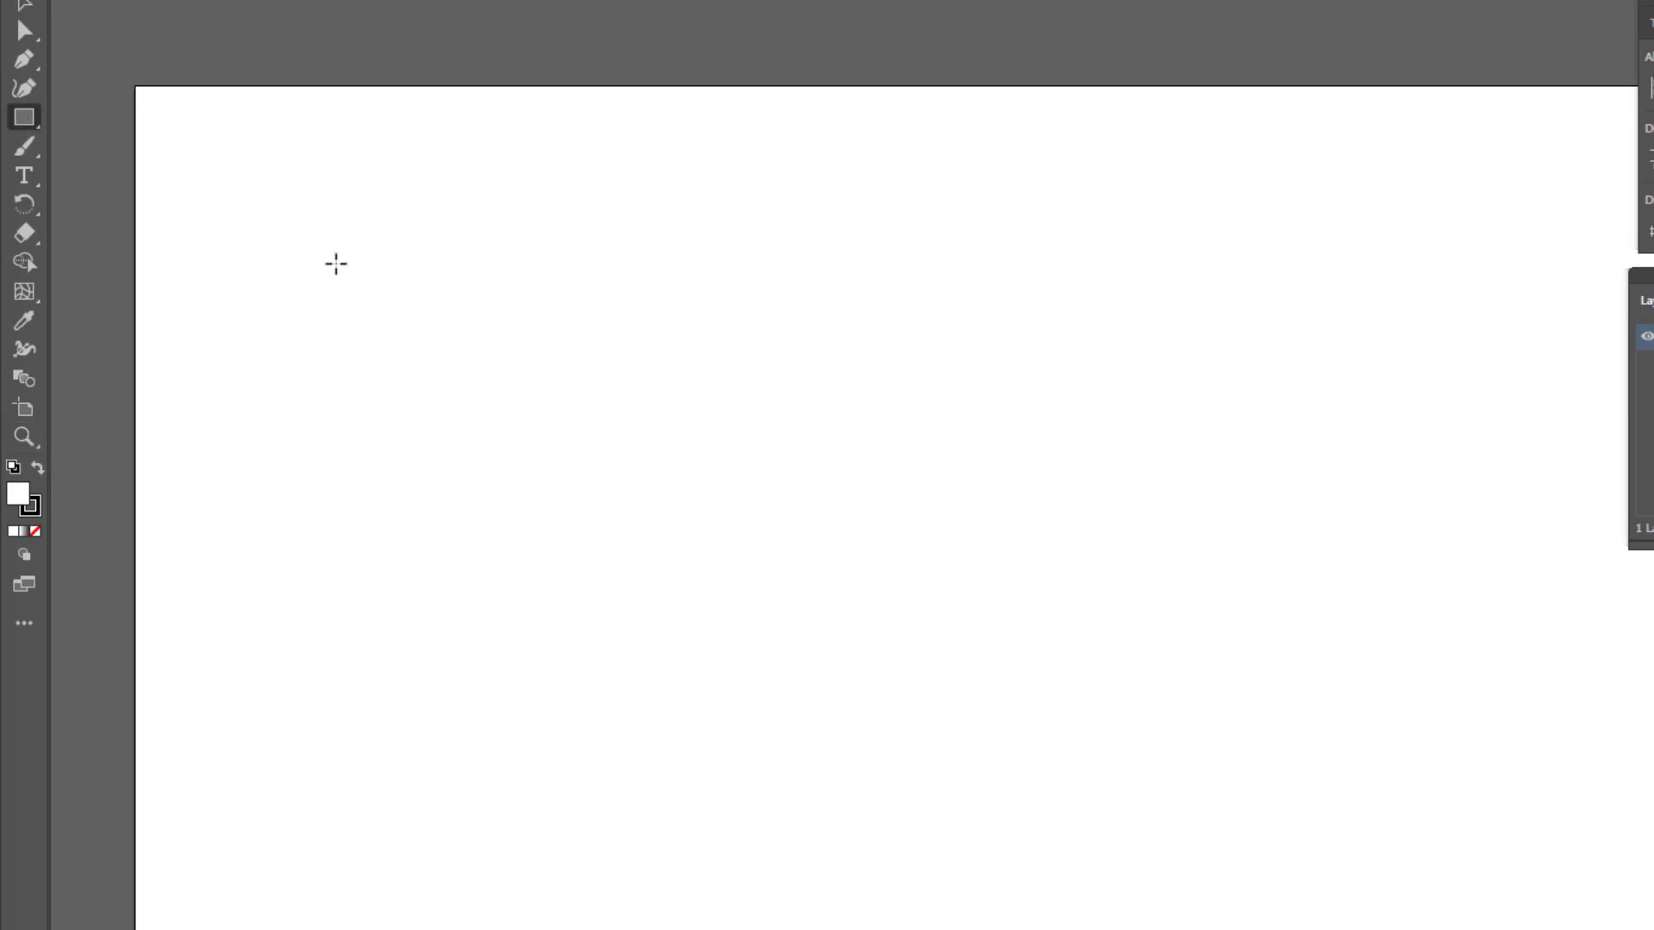
left_click(874, 496)
type("19")
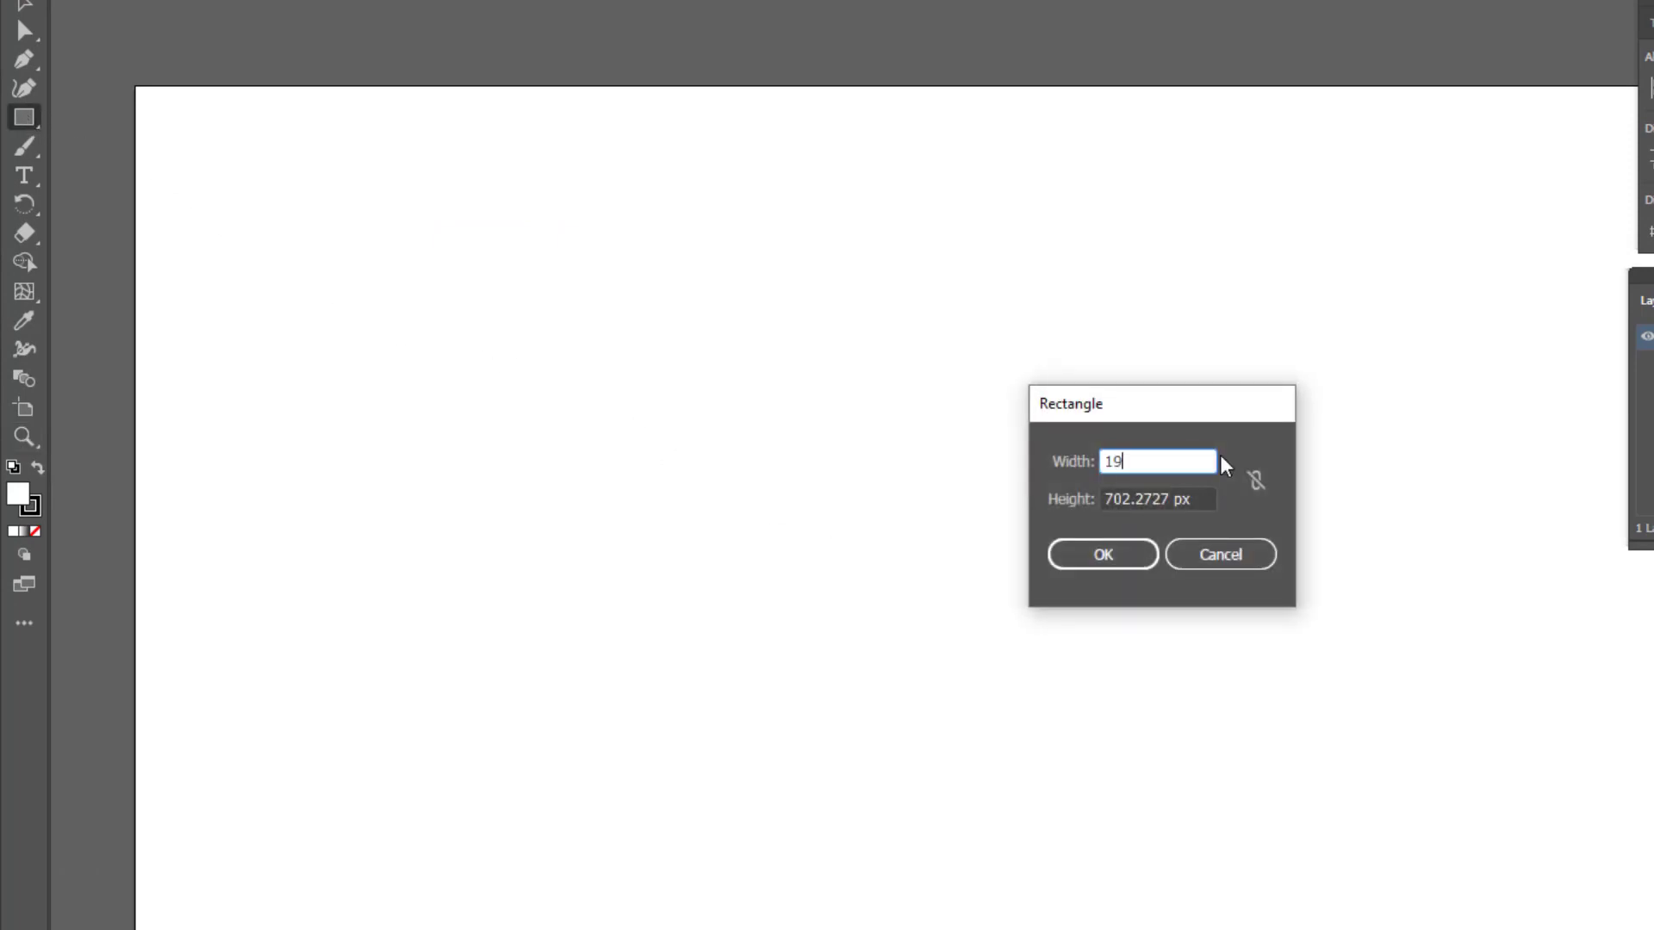
type("20")
key("Tab")
type("1080")
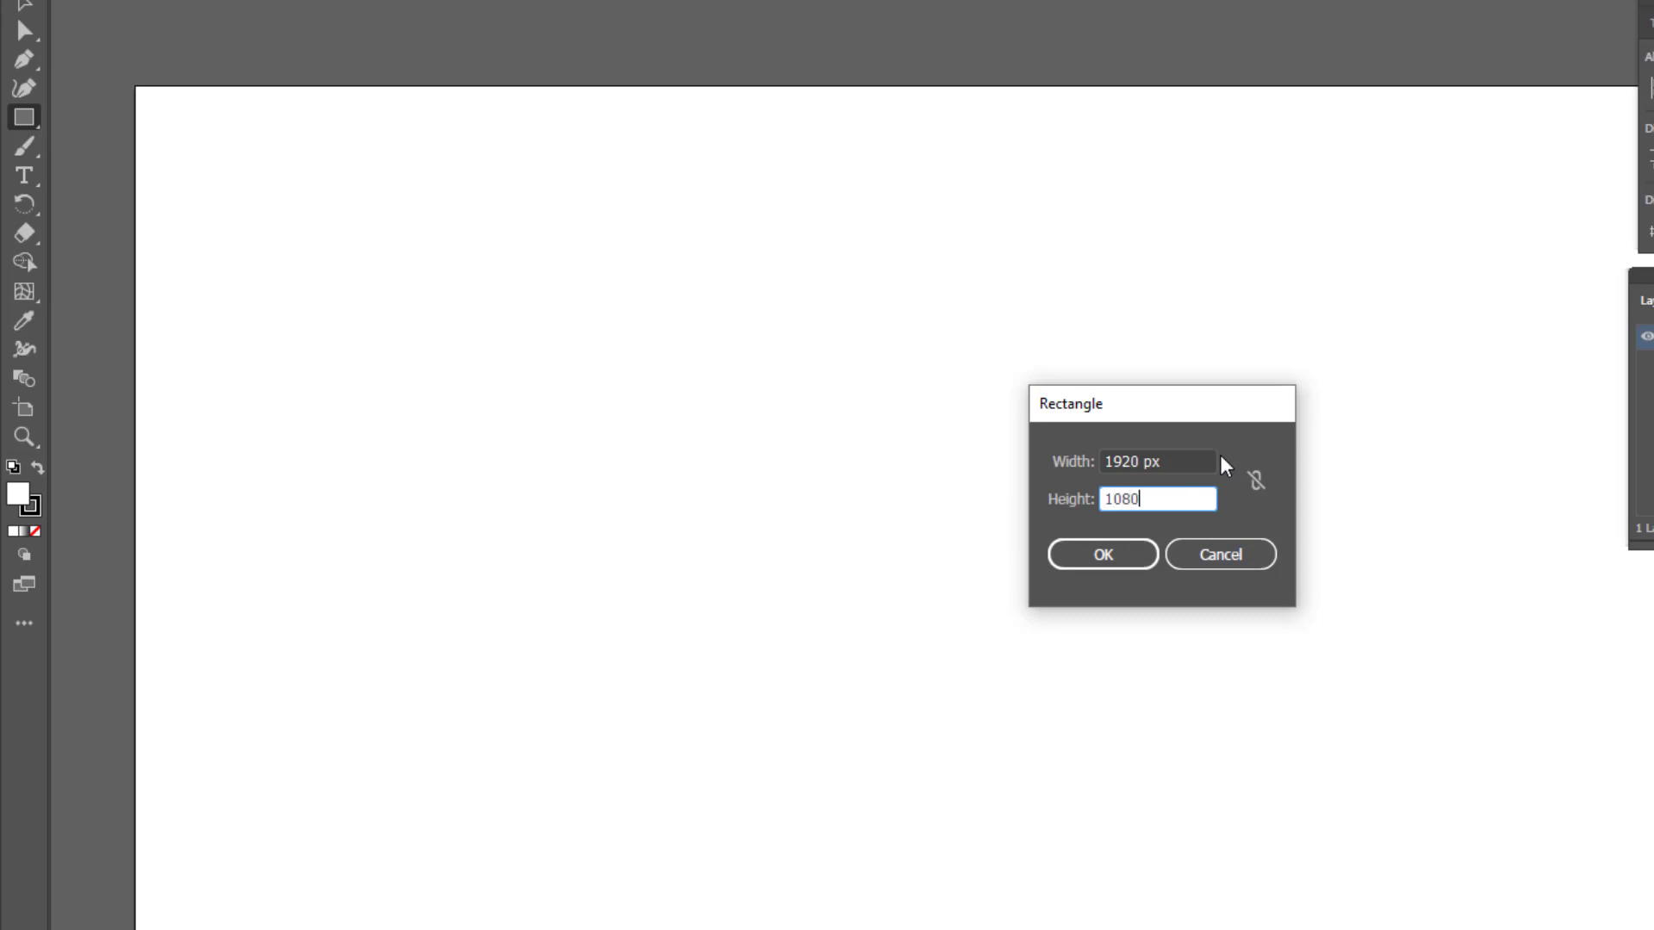
left_click(1104, 551)
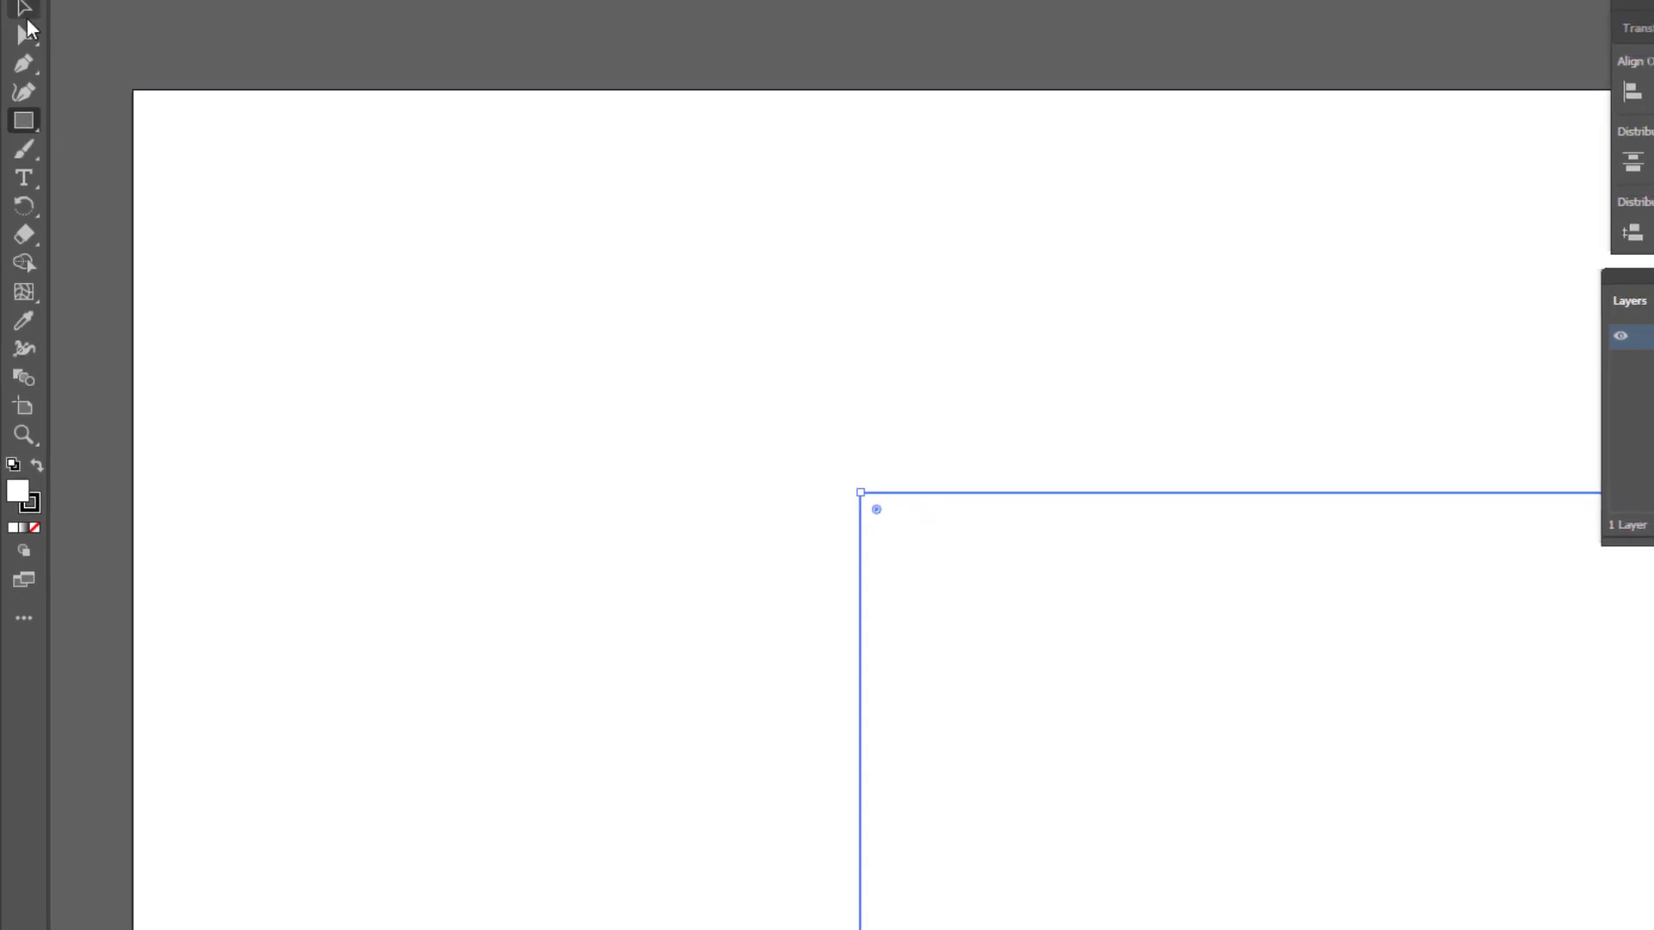
left_click(1338, 134)
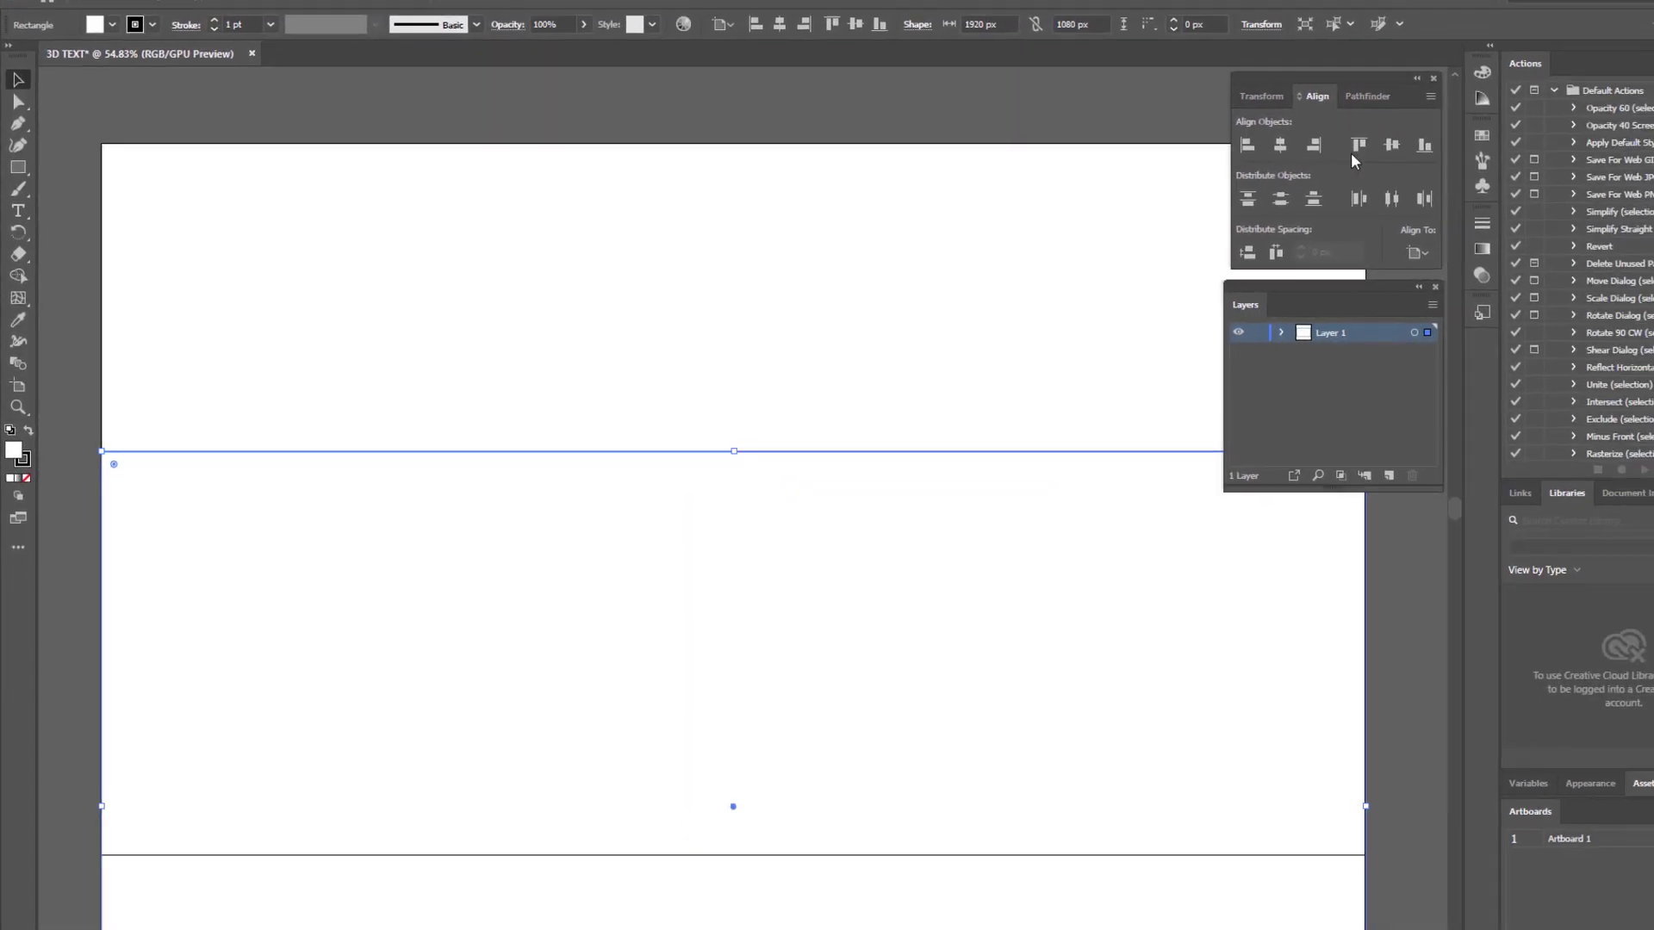
left_click(1457, 132)
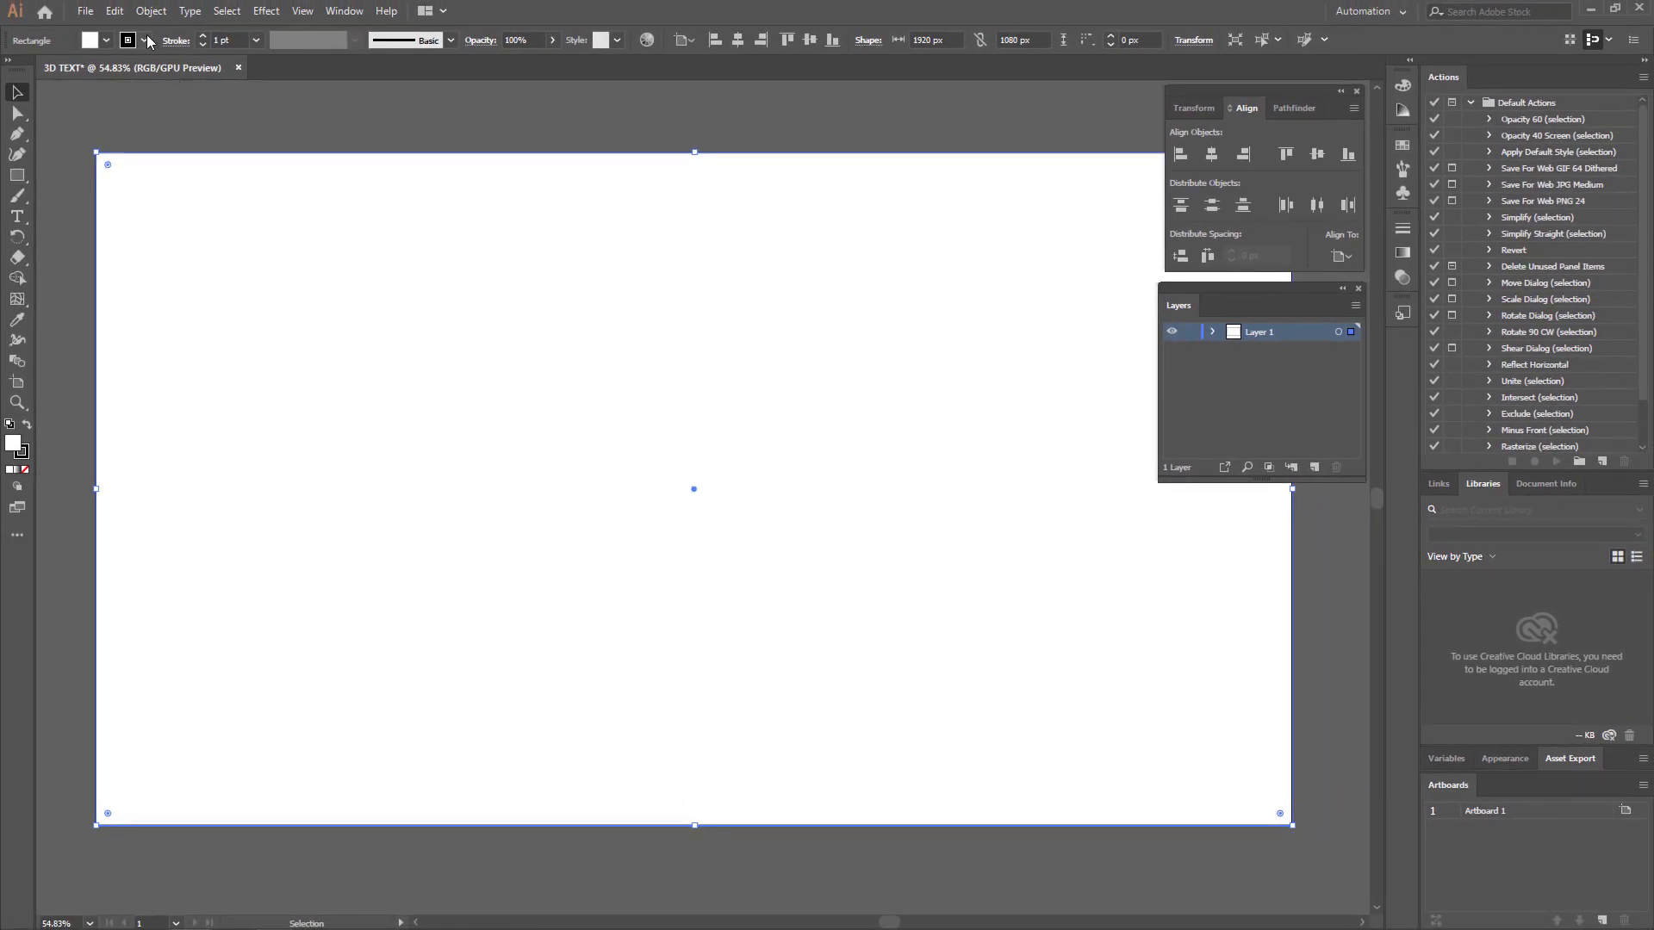
- Give the rectangle no stroke and a red fill of M 100, Y 100
left_click(147, 41)
left_click(12, 70)
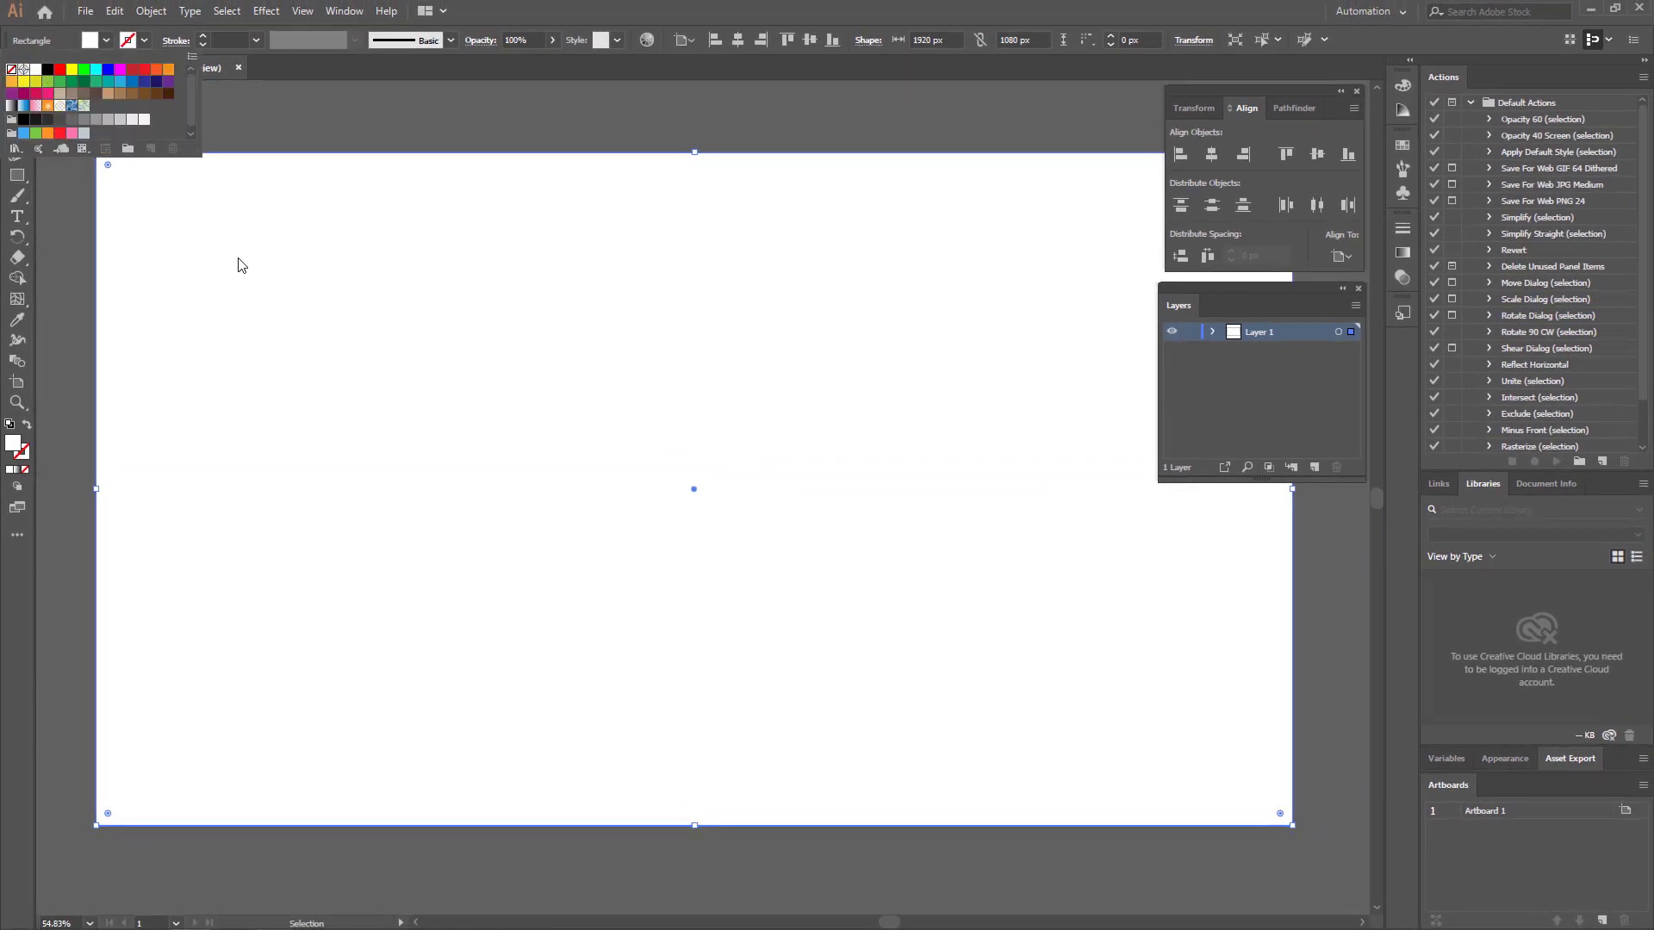
left_click(317, 138)
double_click(12, 446)
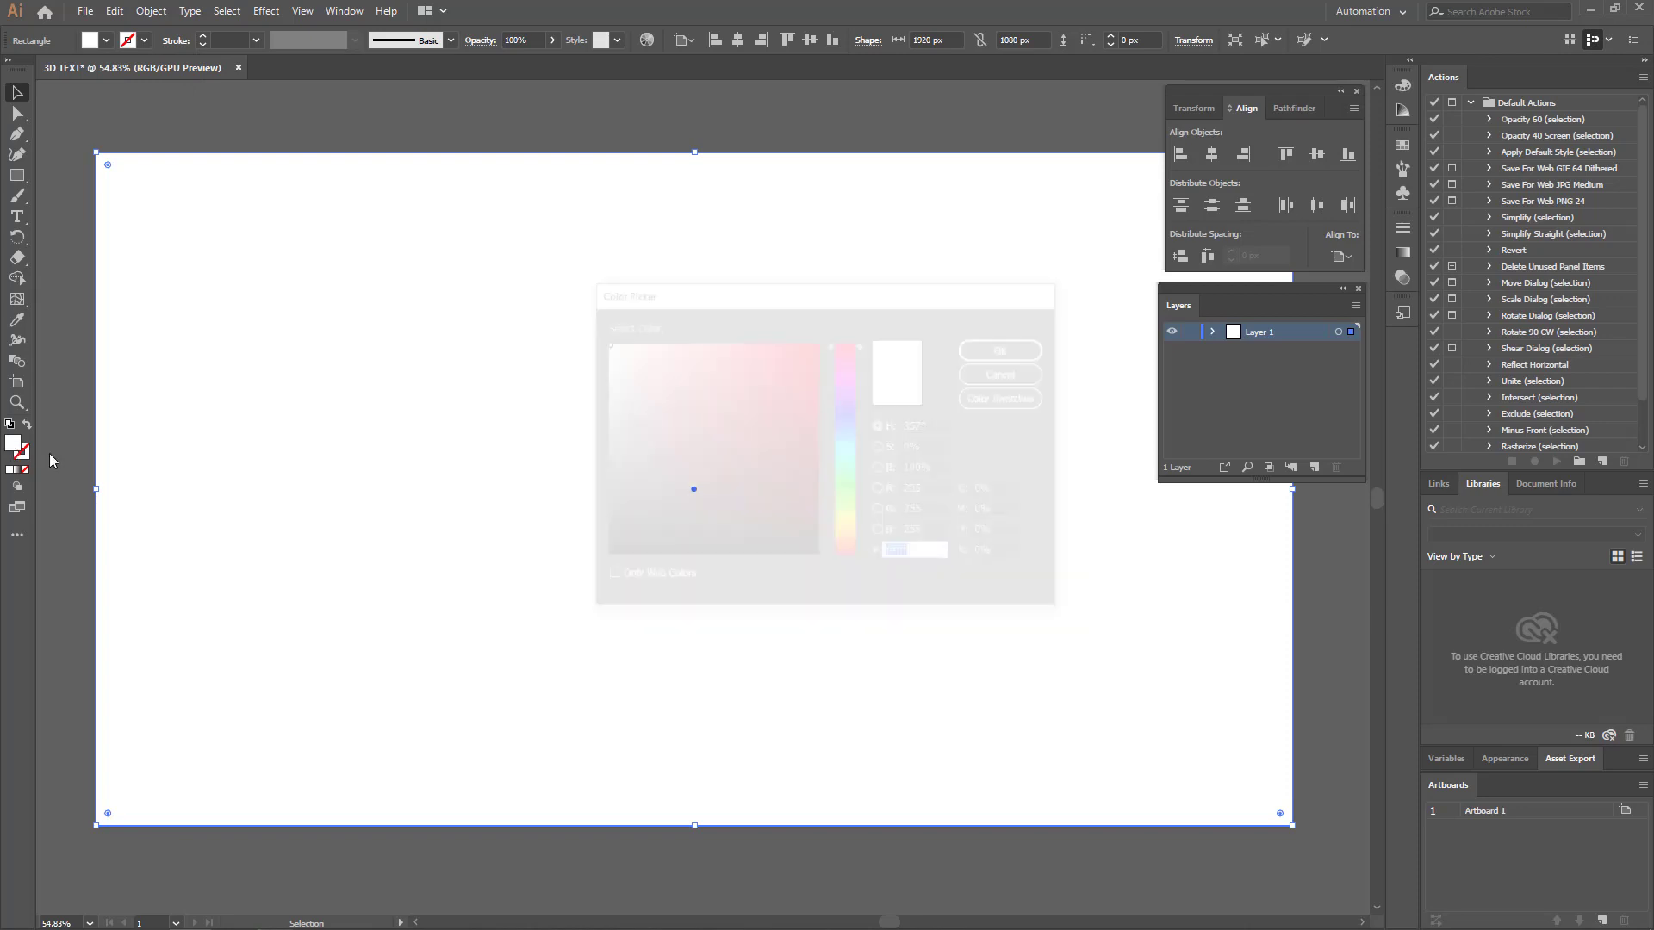
key("Tab")
key("Tab")
type("100")
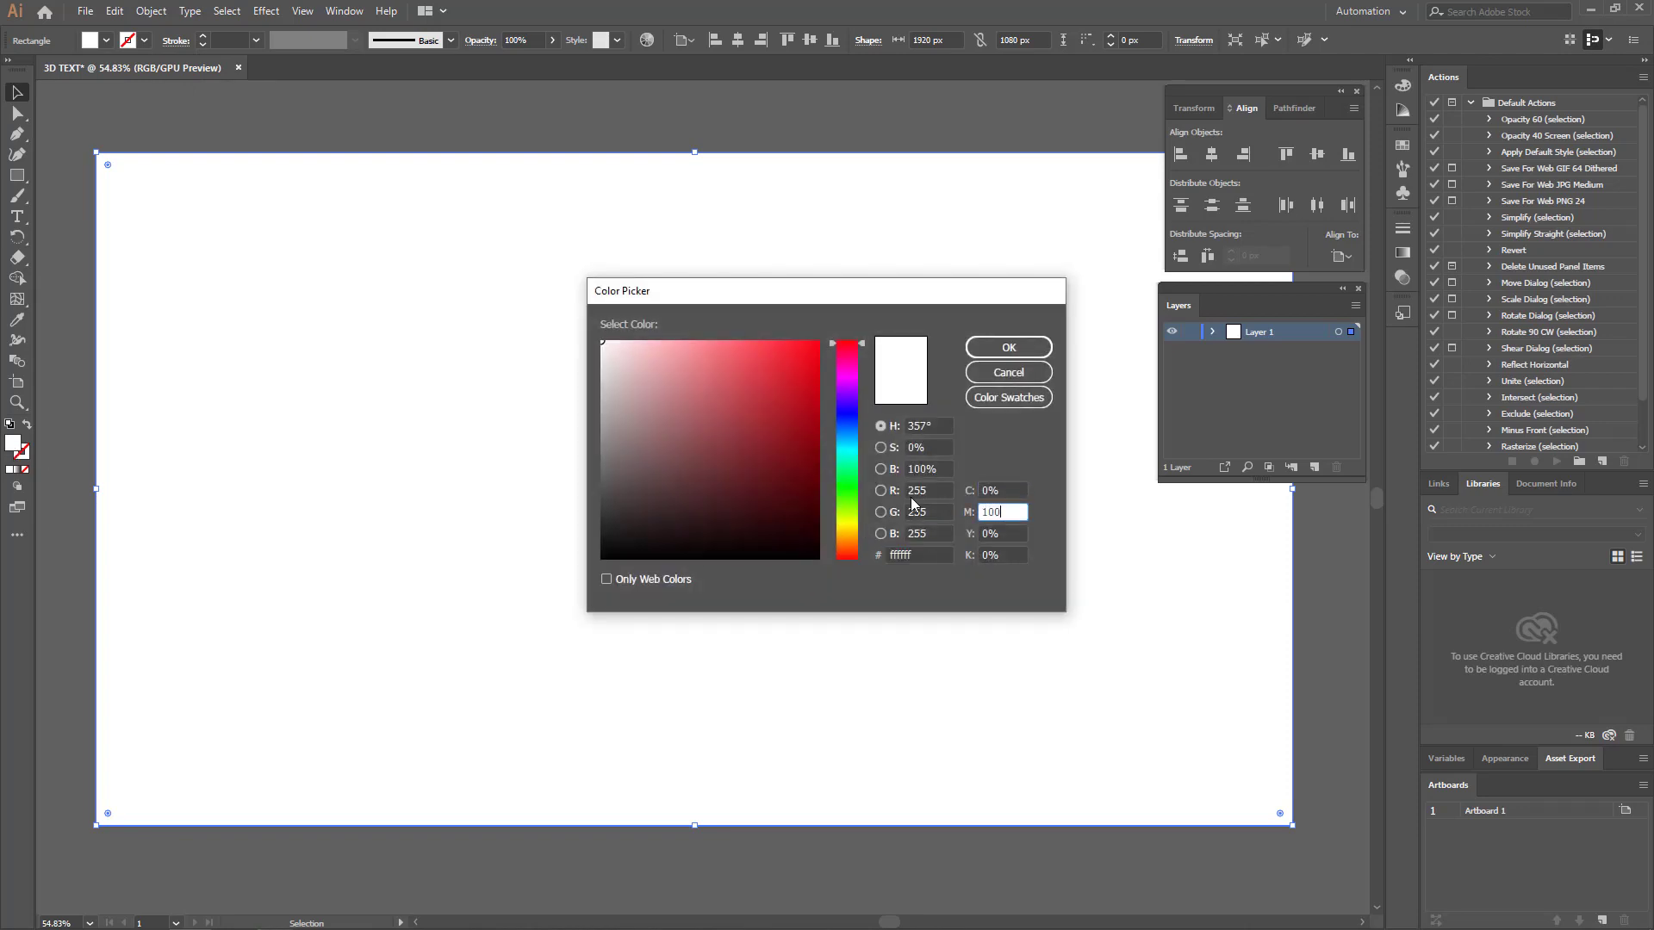
key("Tab")
type("100")
key("Tab")
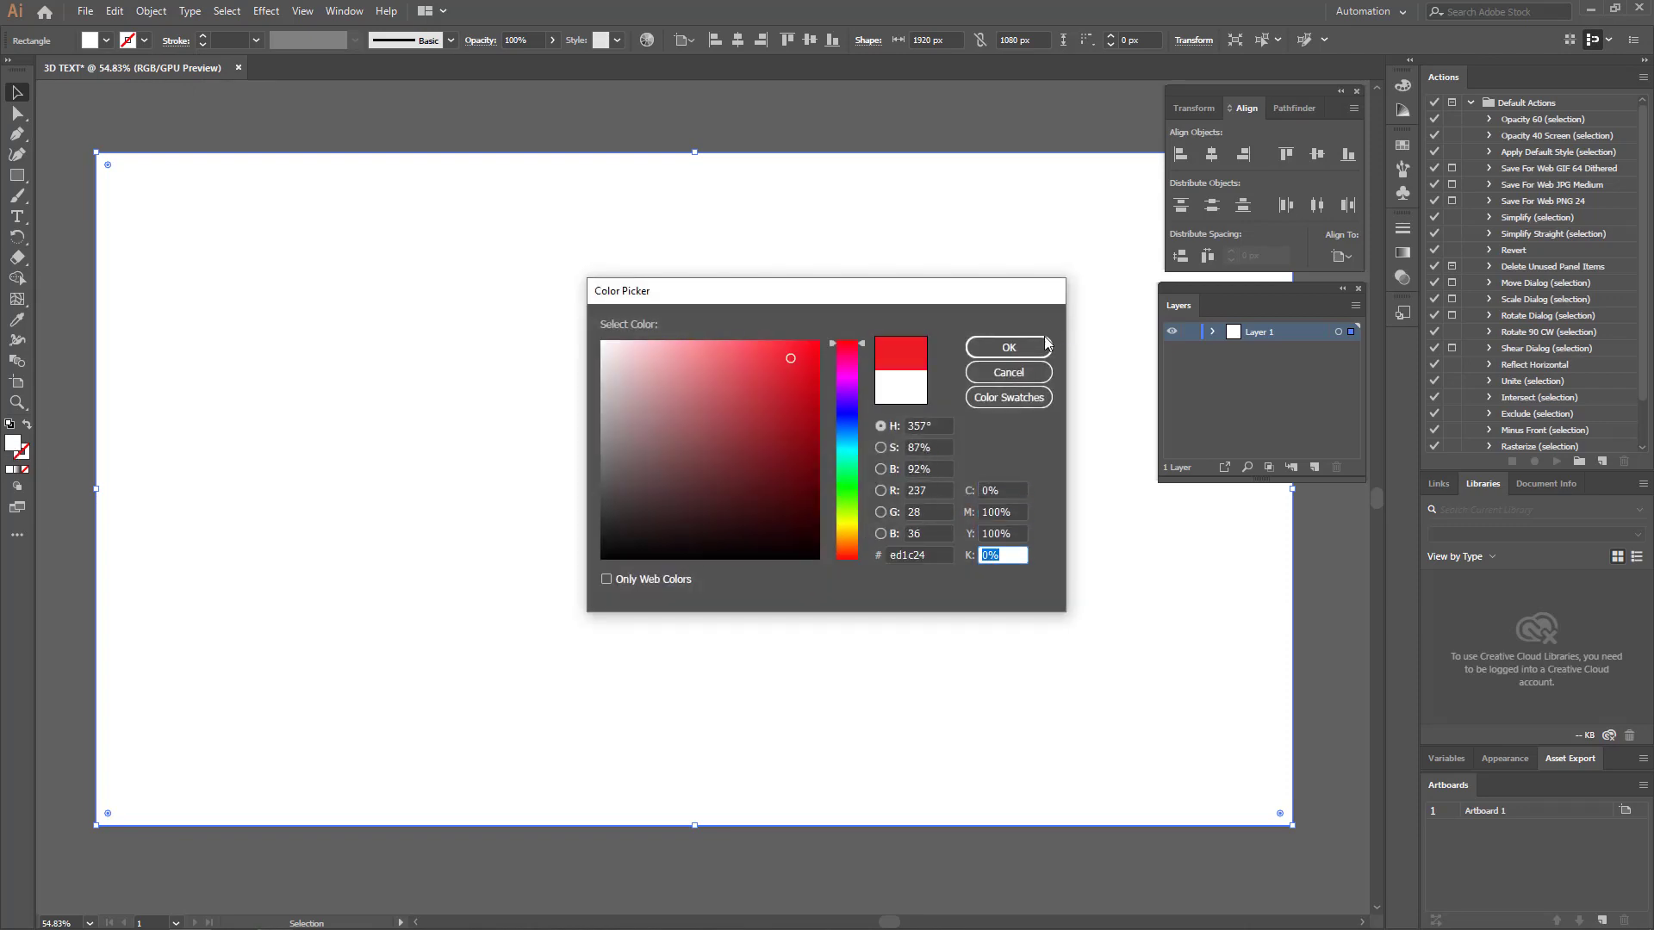
left_click(1044, 345)
- Add Layer 2, lock Layer 1, and make Layer 2 the working layer
left_click(1312, 465)
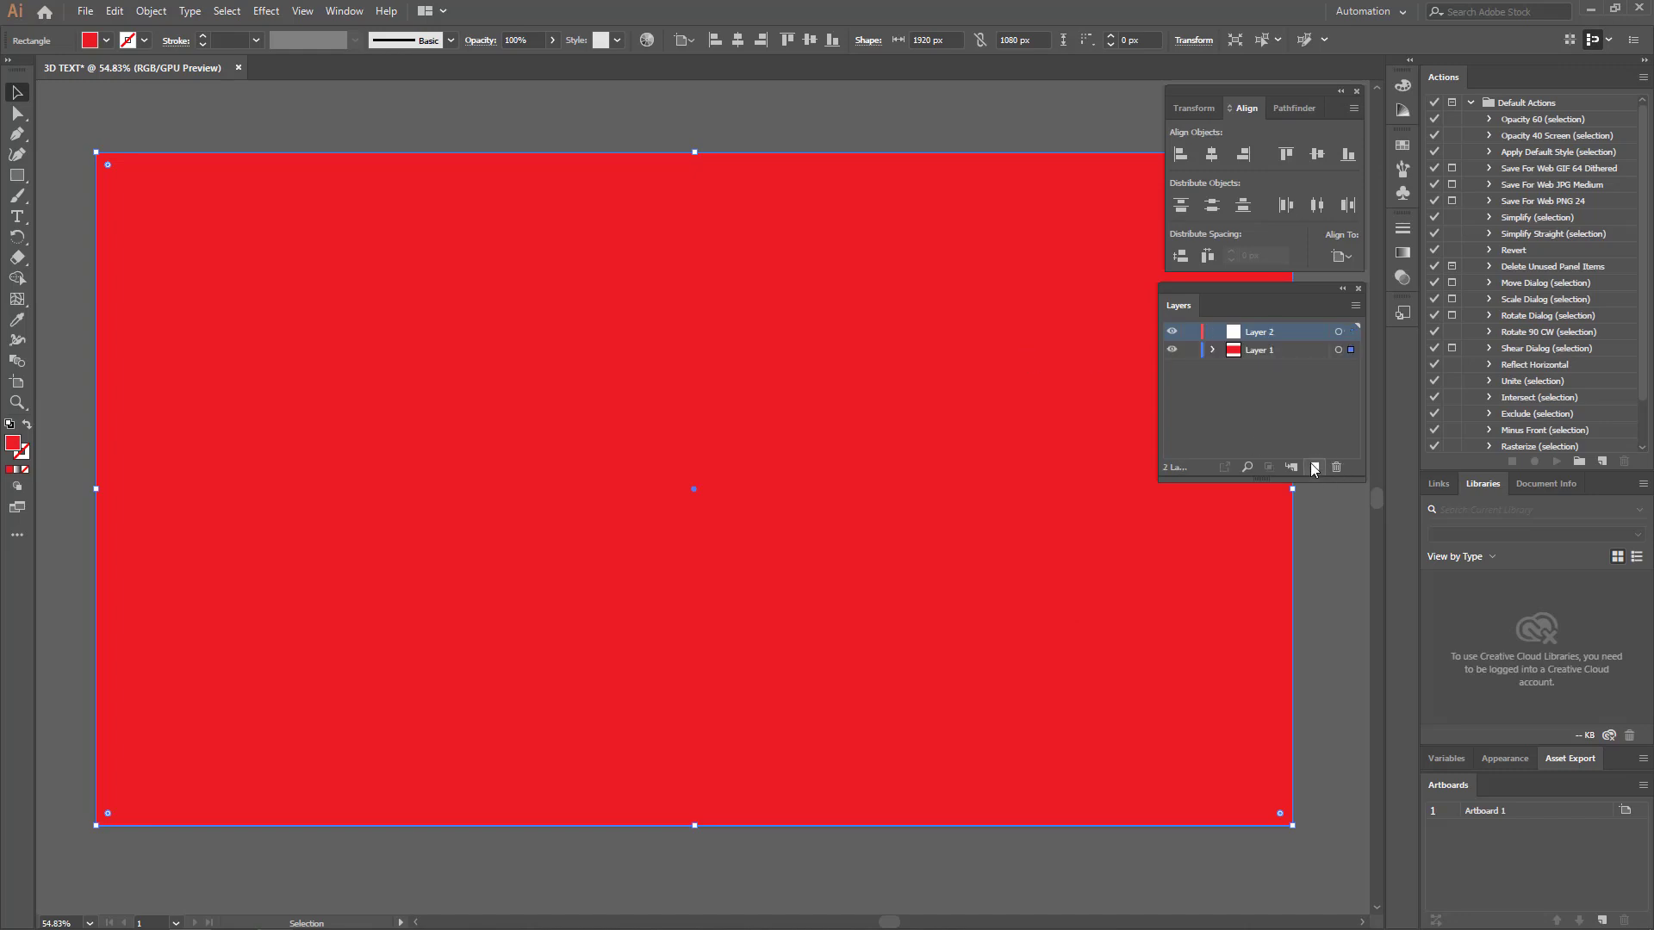
left_click(1256, 353)
left_click(1194, 350)
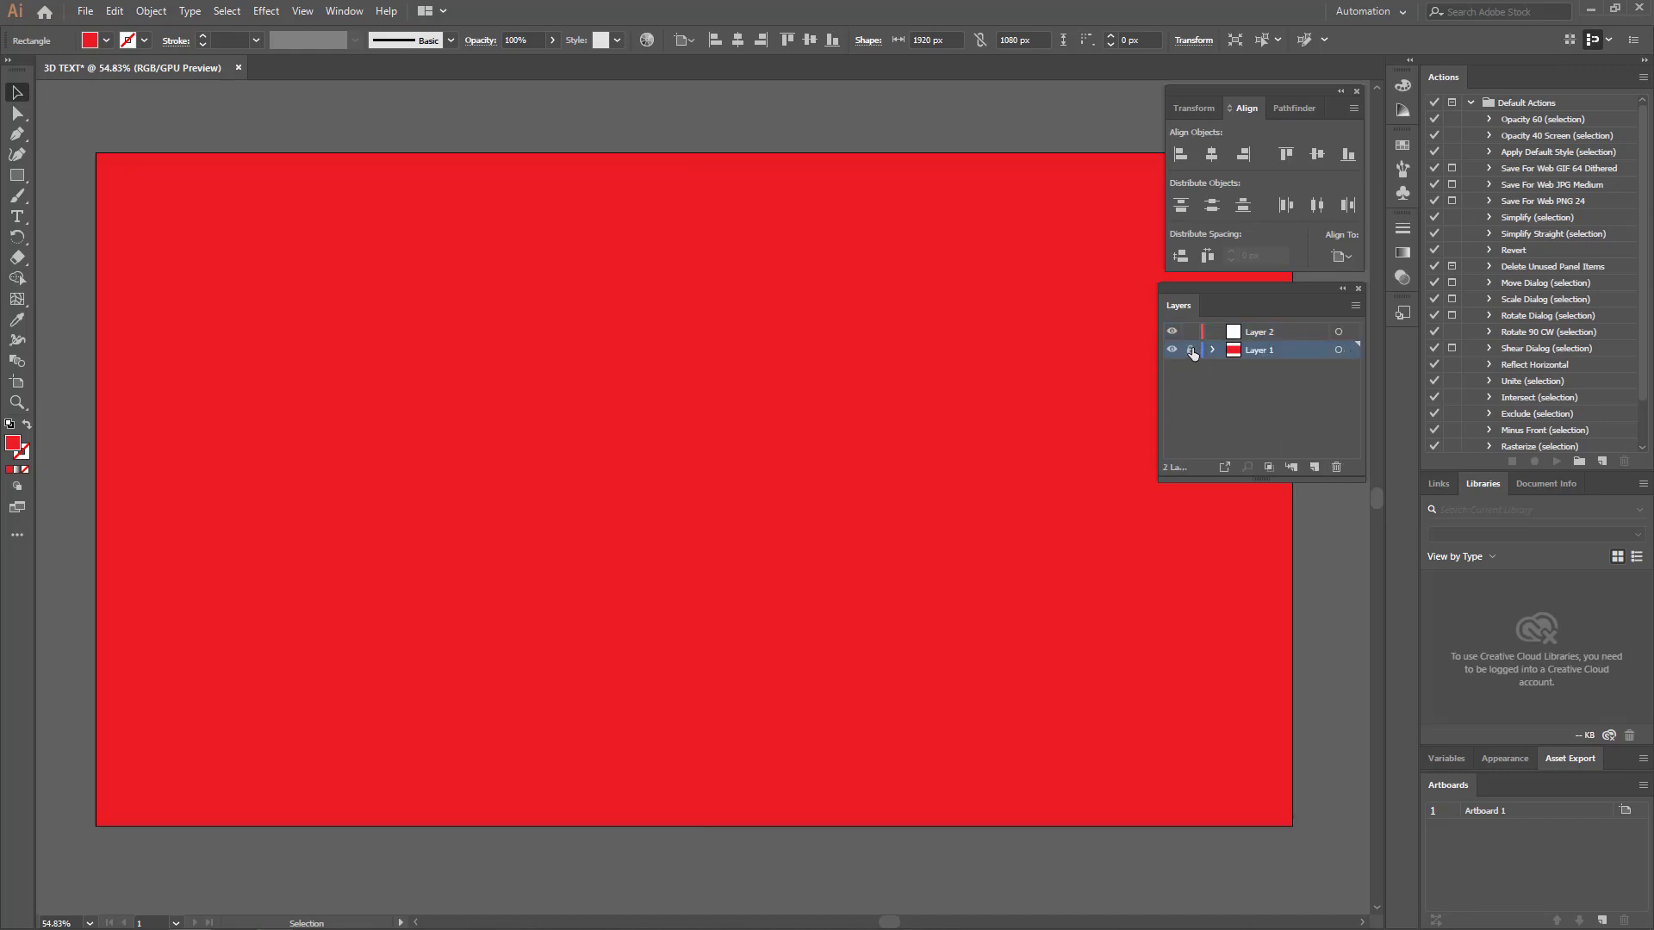
left_click(1269, 339)
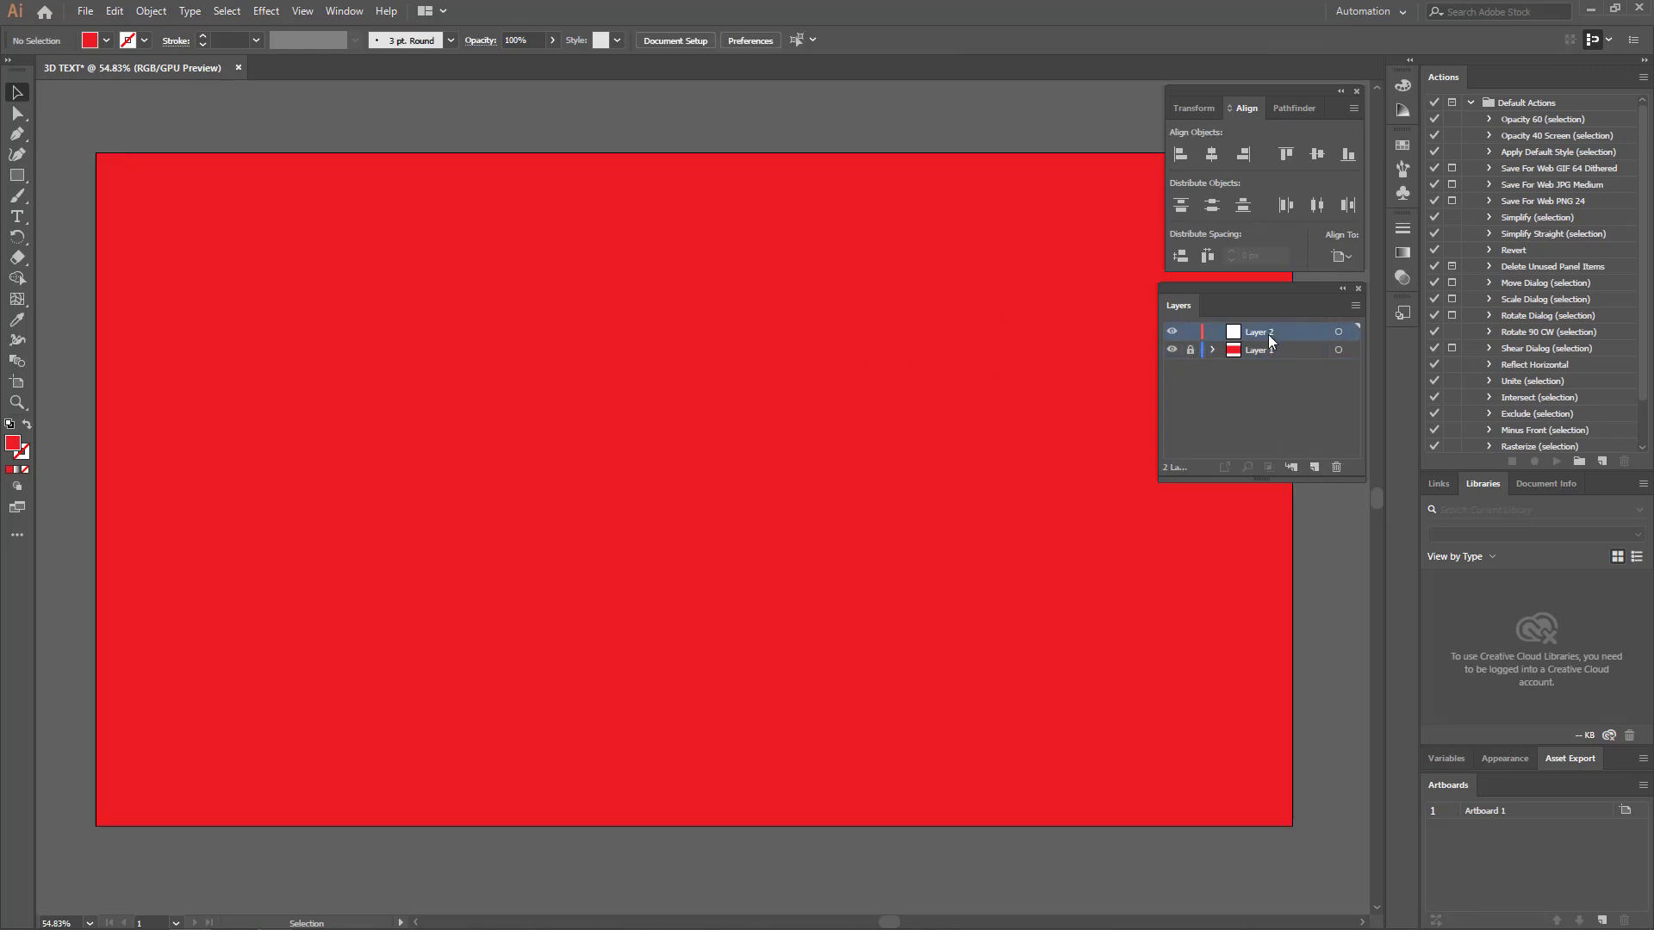
left_click(17, 217)
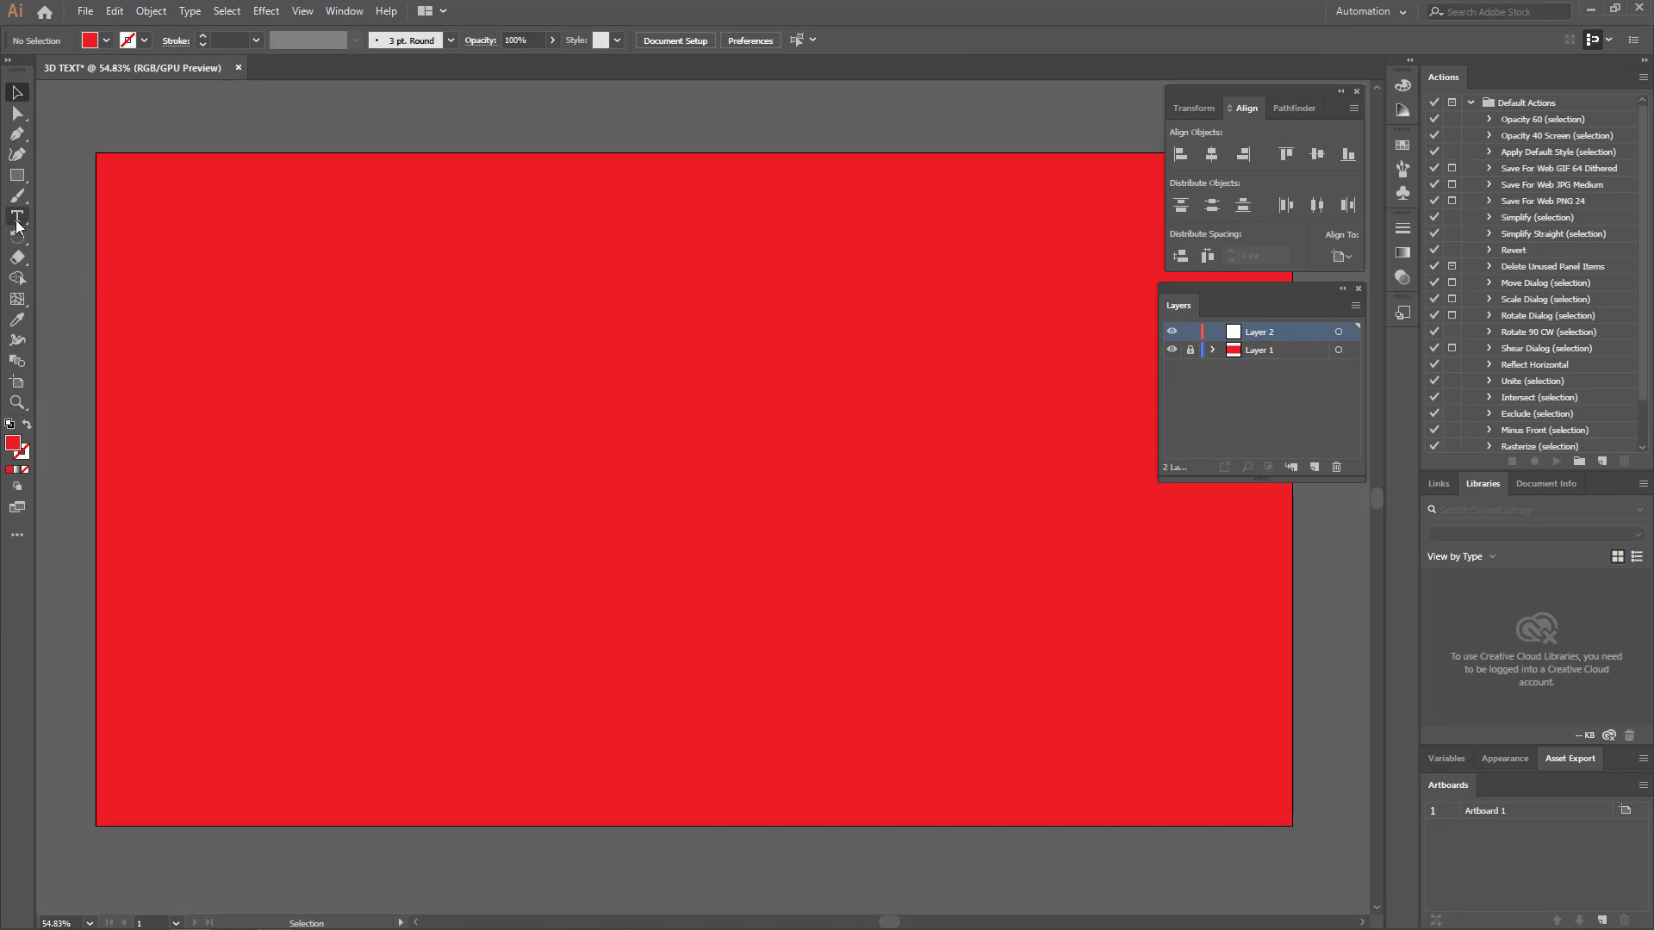
- Place a placeholder text box at 250 pt and move it toward the artboard centre
left_click(598, 454)
left_click(921, 41)
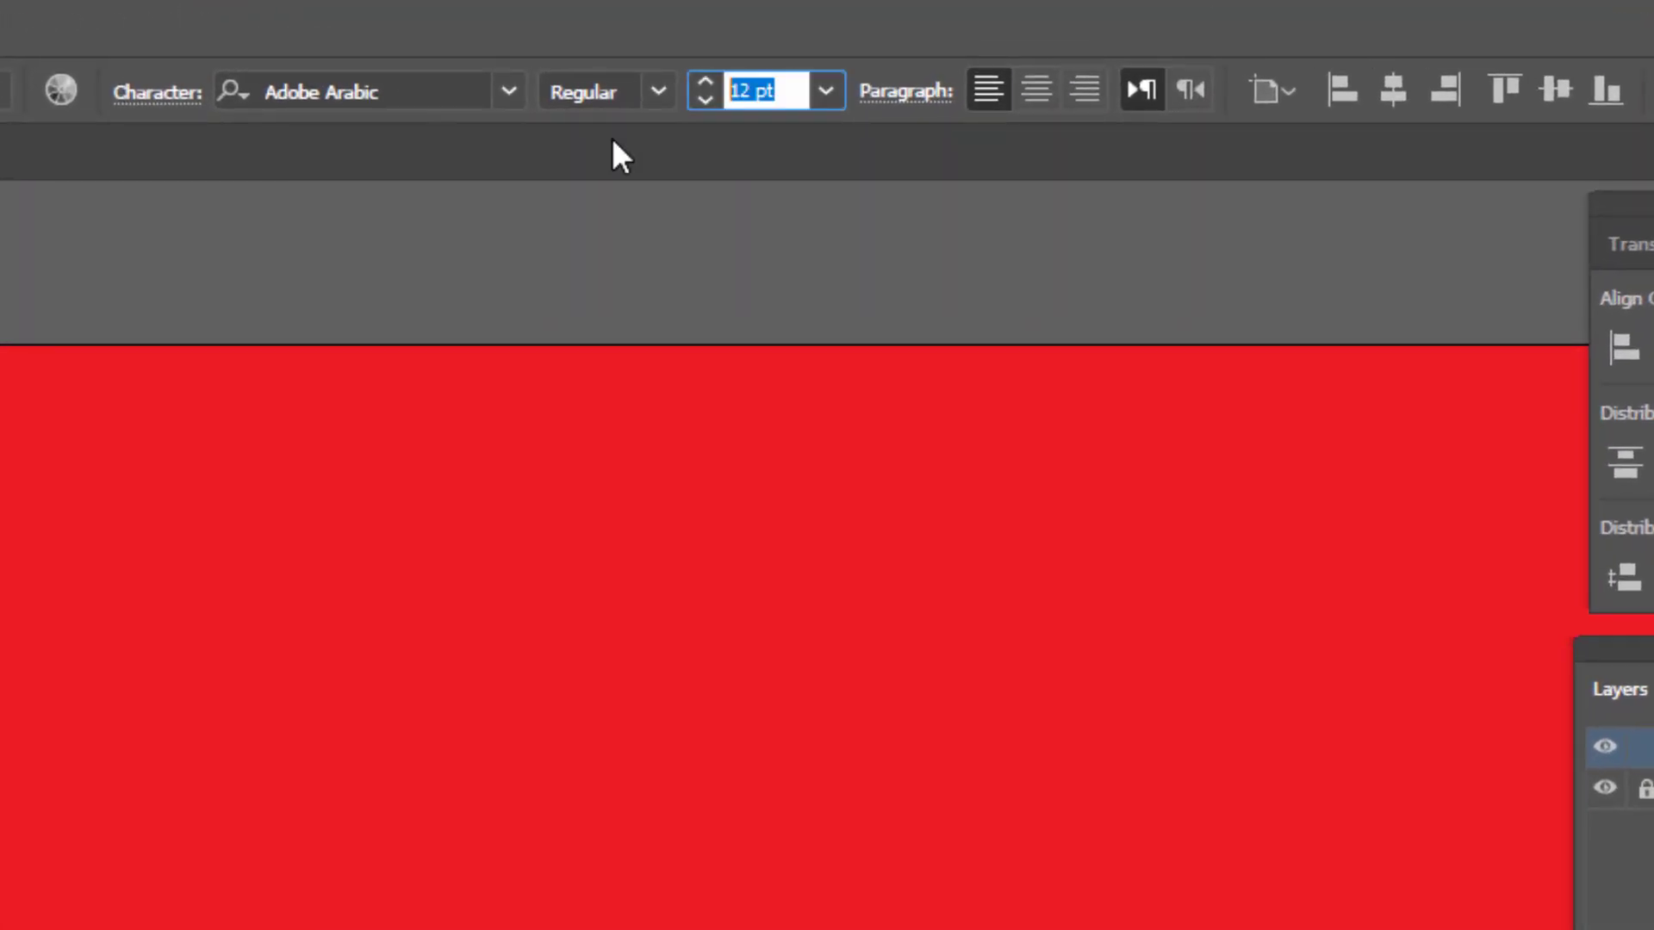
type("250")
key("Return")
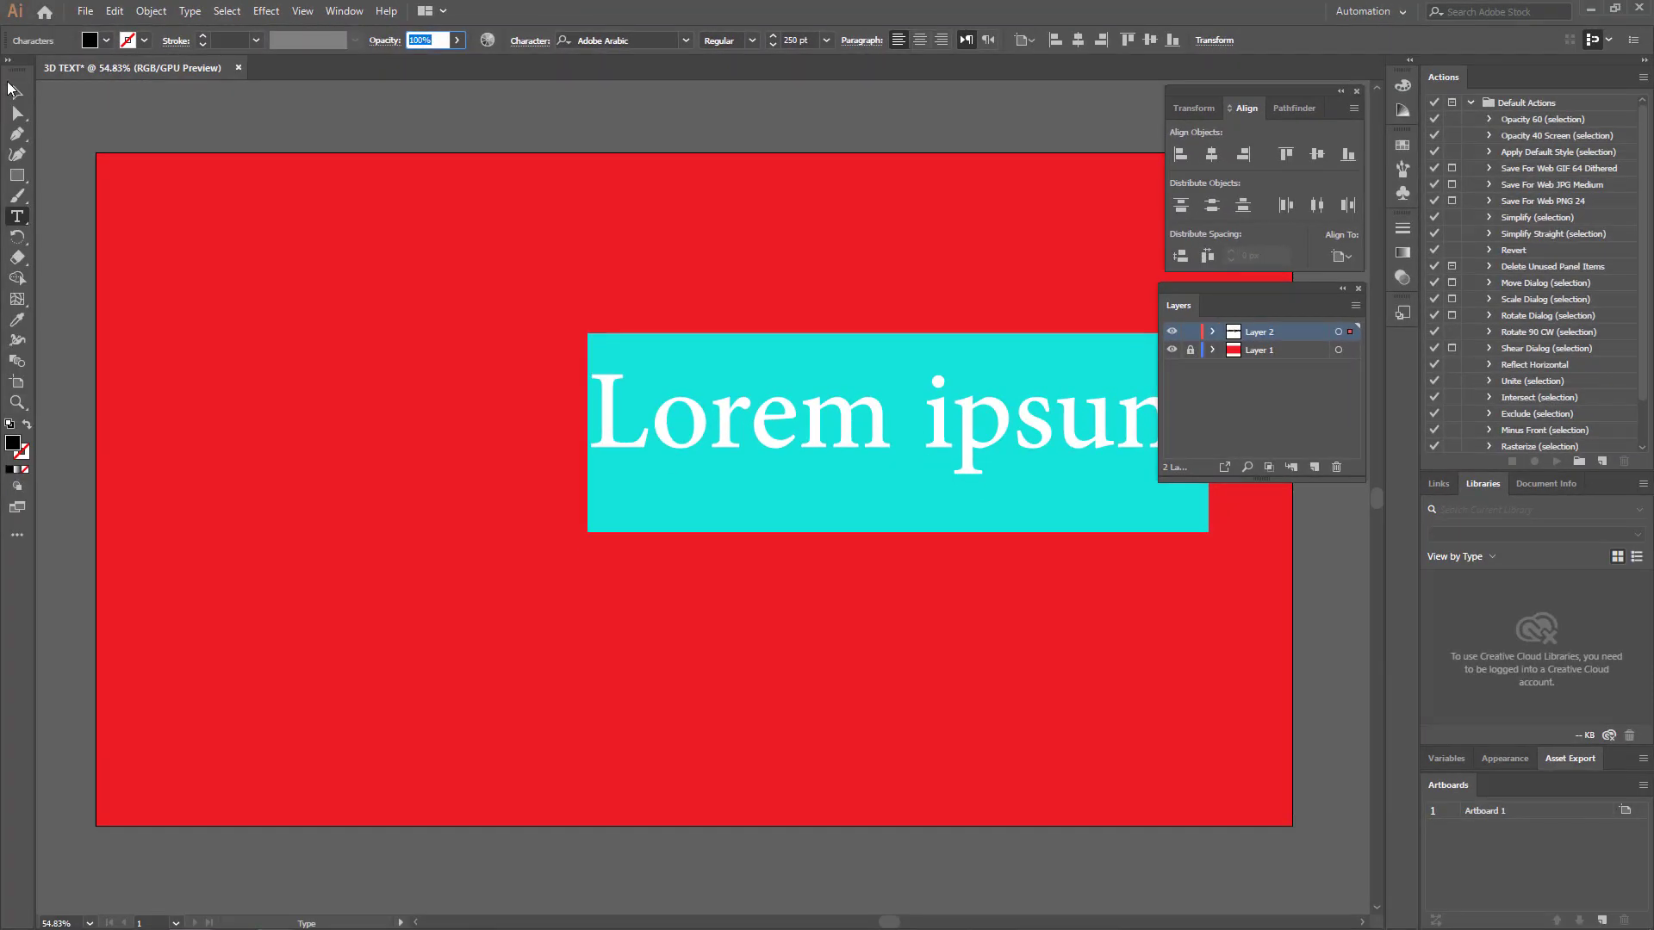
left_click(12, 89)
left_click_drag(928, 442, 712, 482)
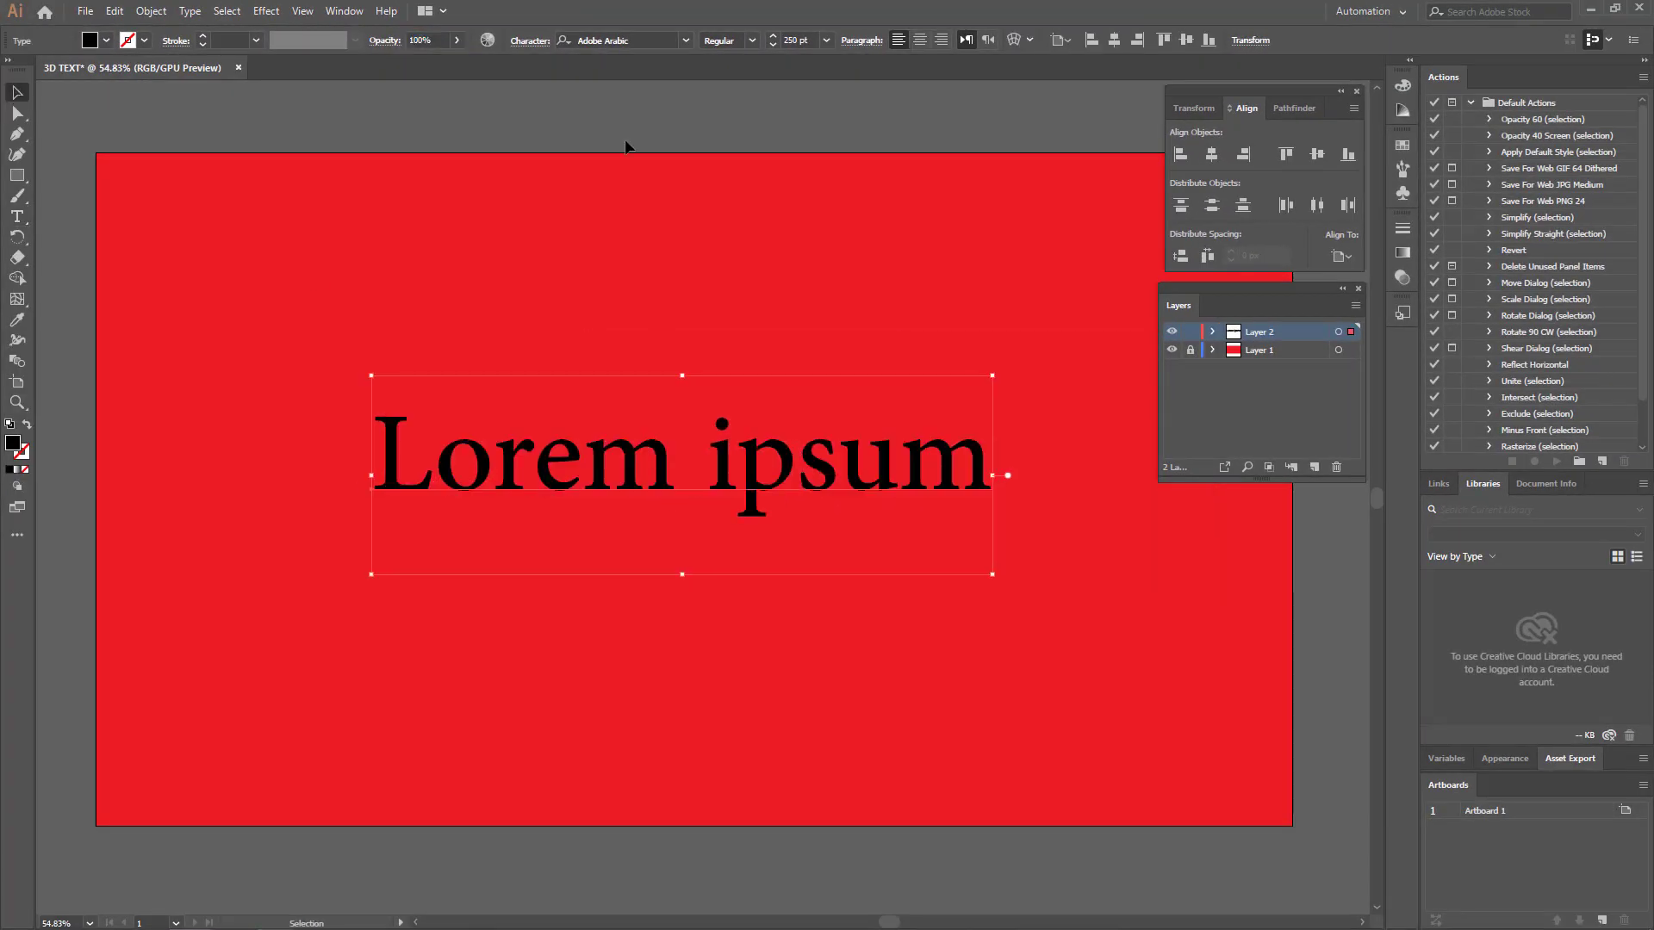
- Replace the placeholder with '3DTEXT' without a space and select all of it
triple_click(606, 468)
type("3")
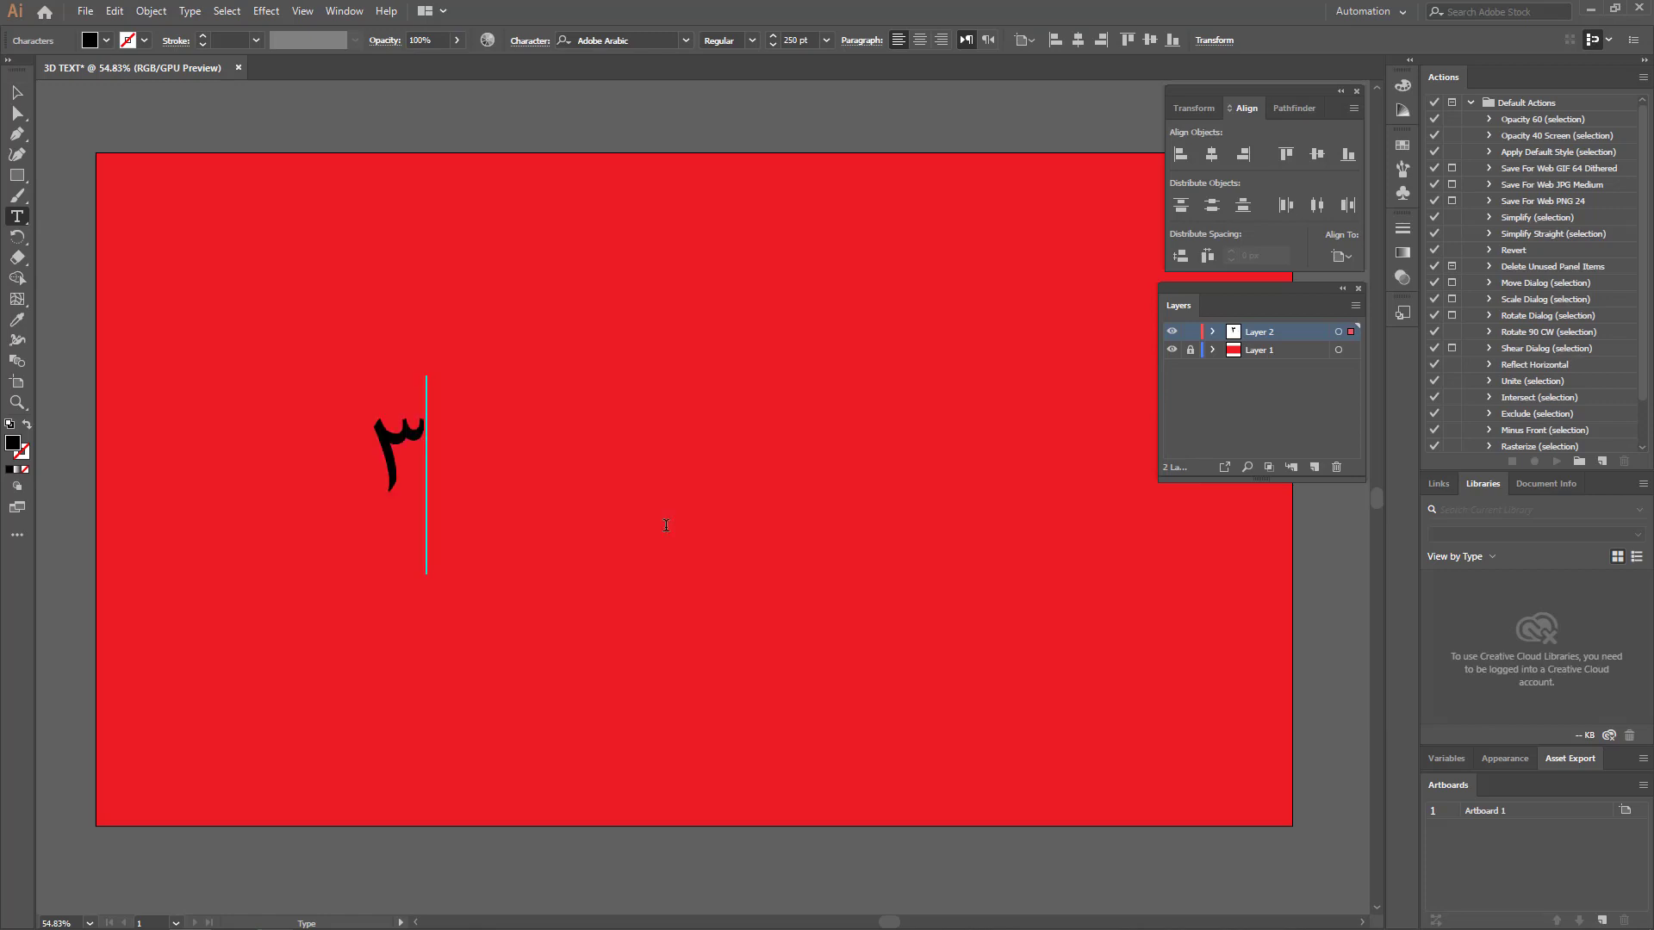
type("D")
key("BackSpace")
type("D ")
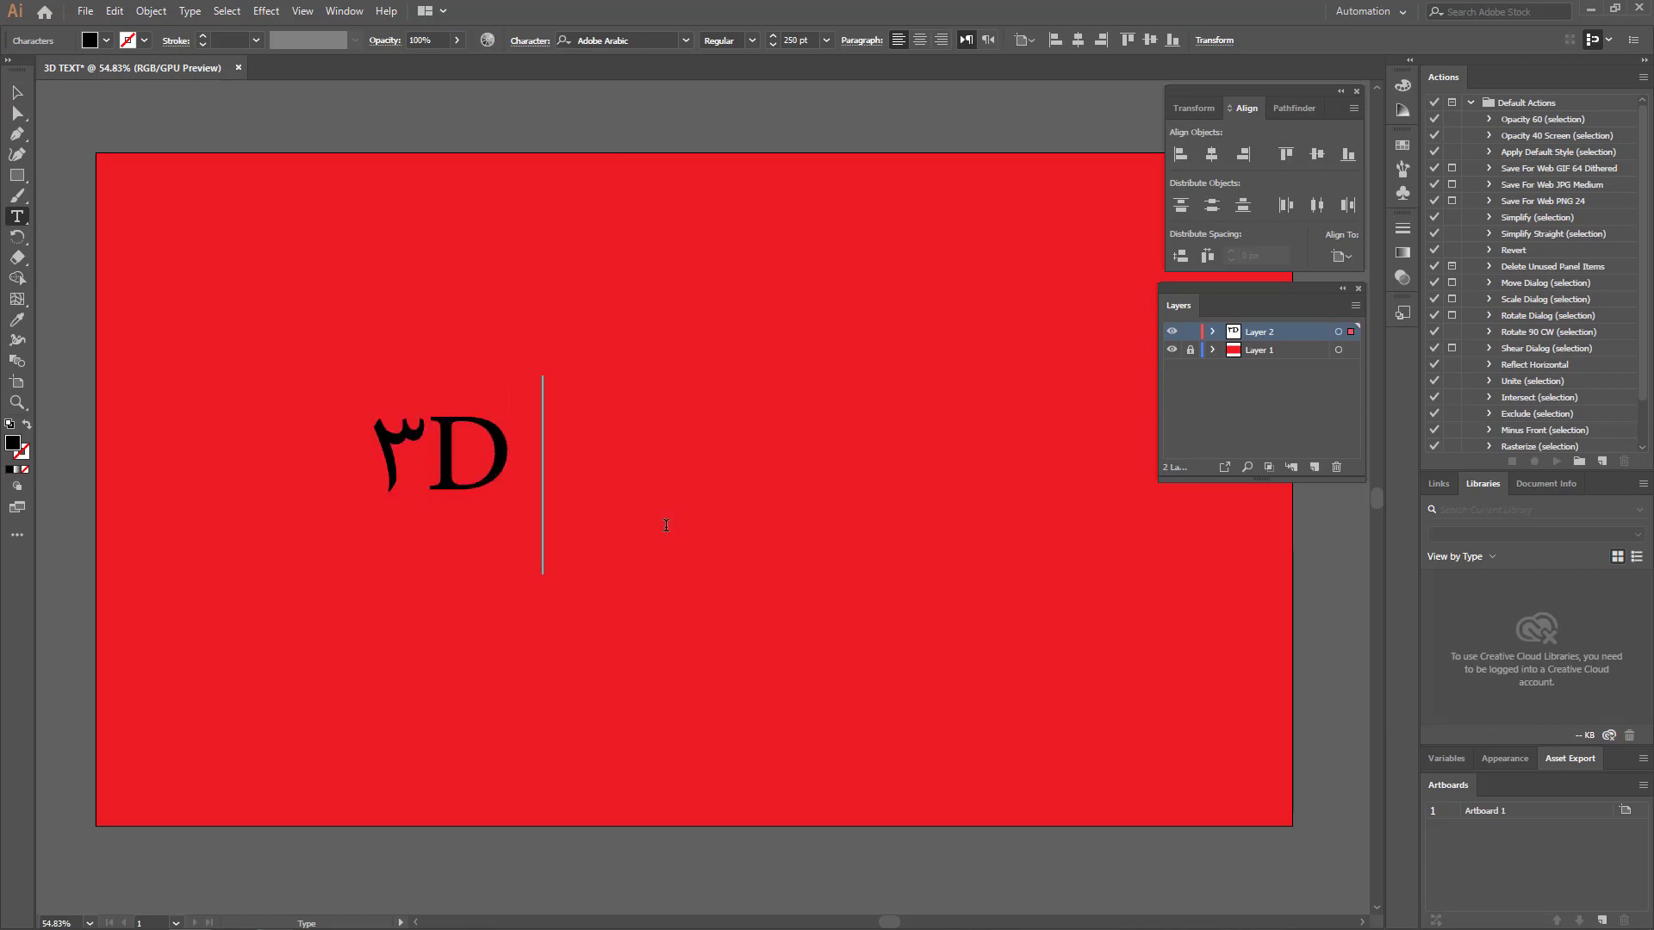
type("TEXT")
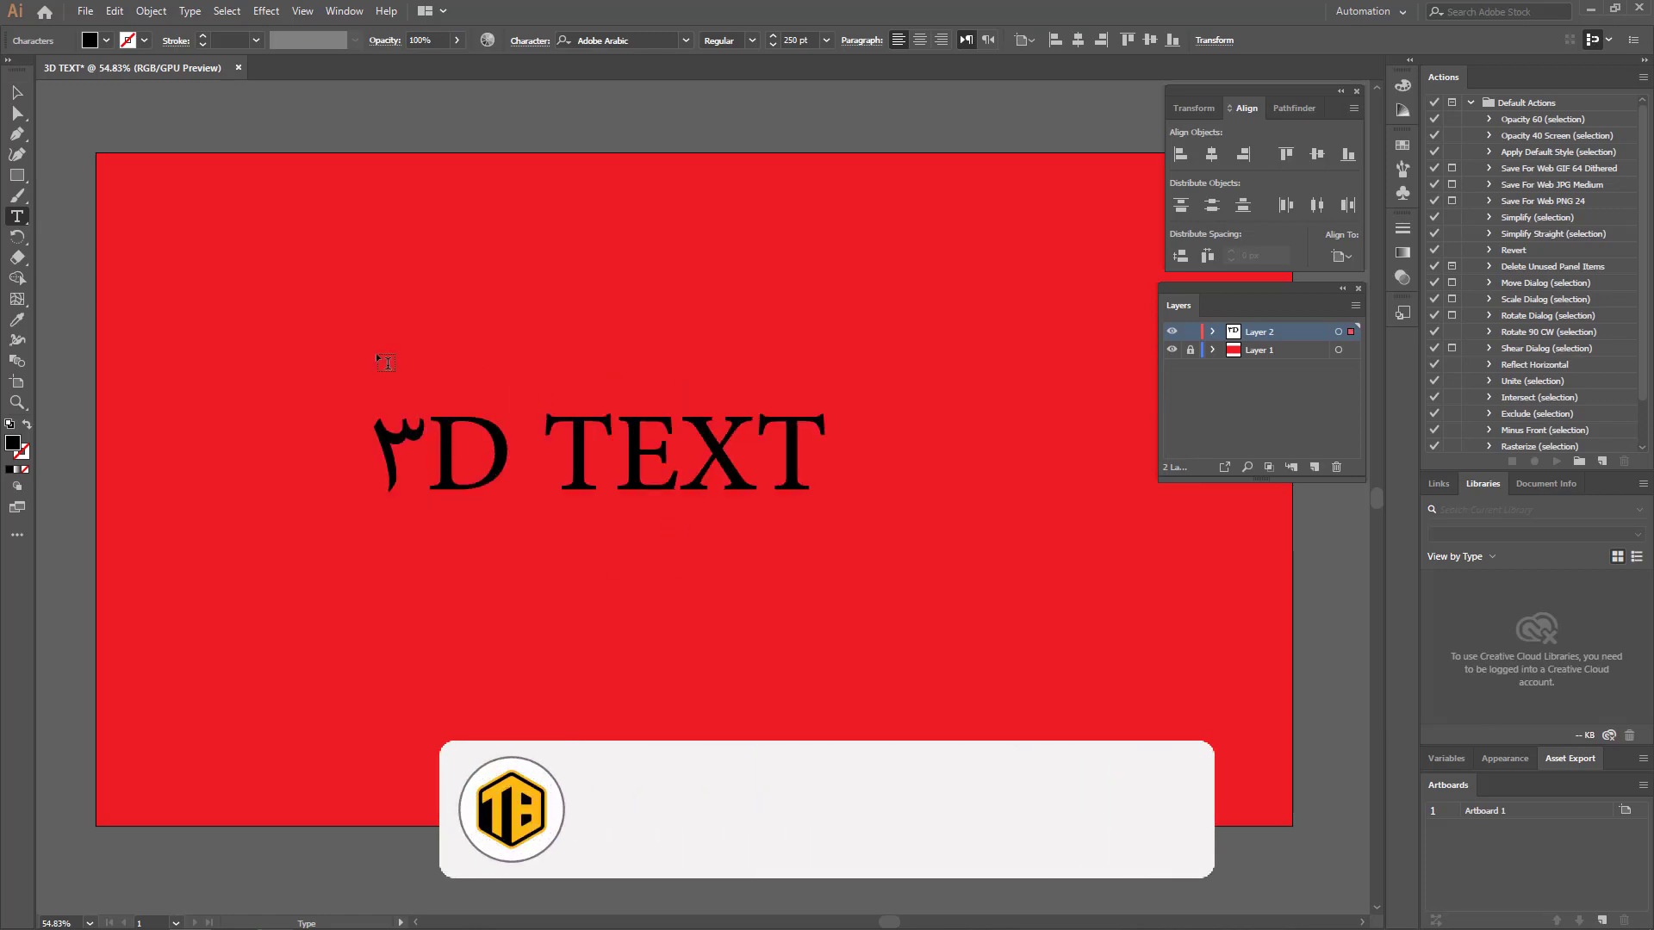
left_click_drag(513, 433, 540, 434)
key("BackSpace")
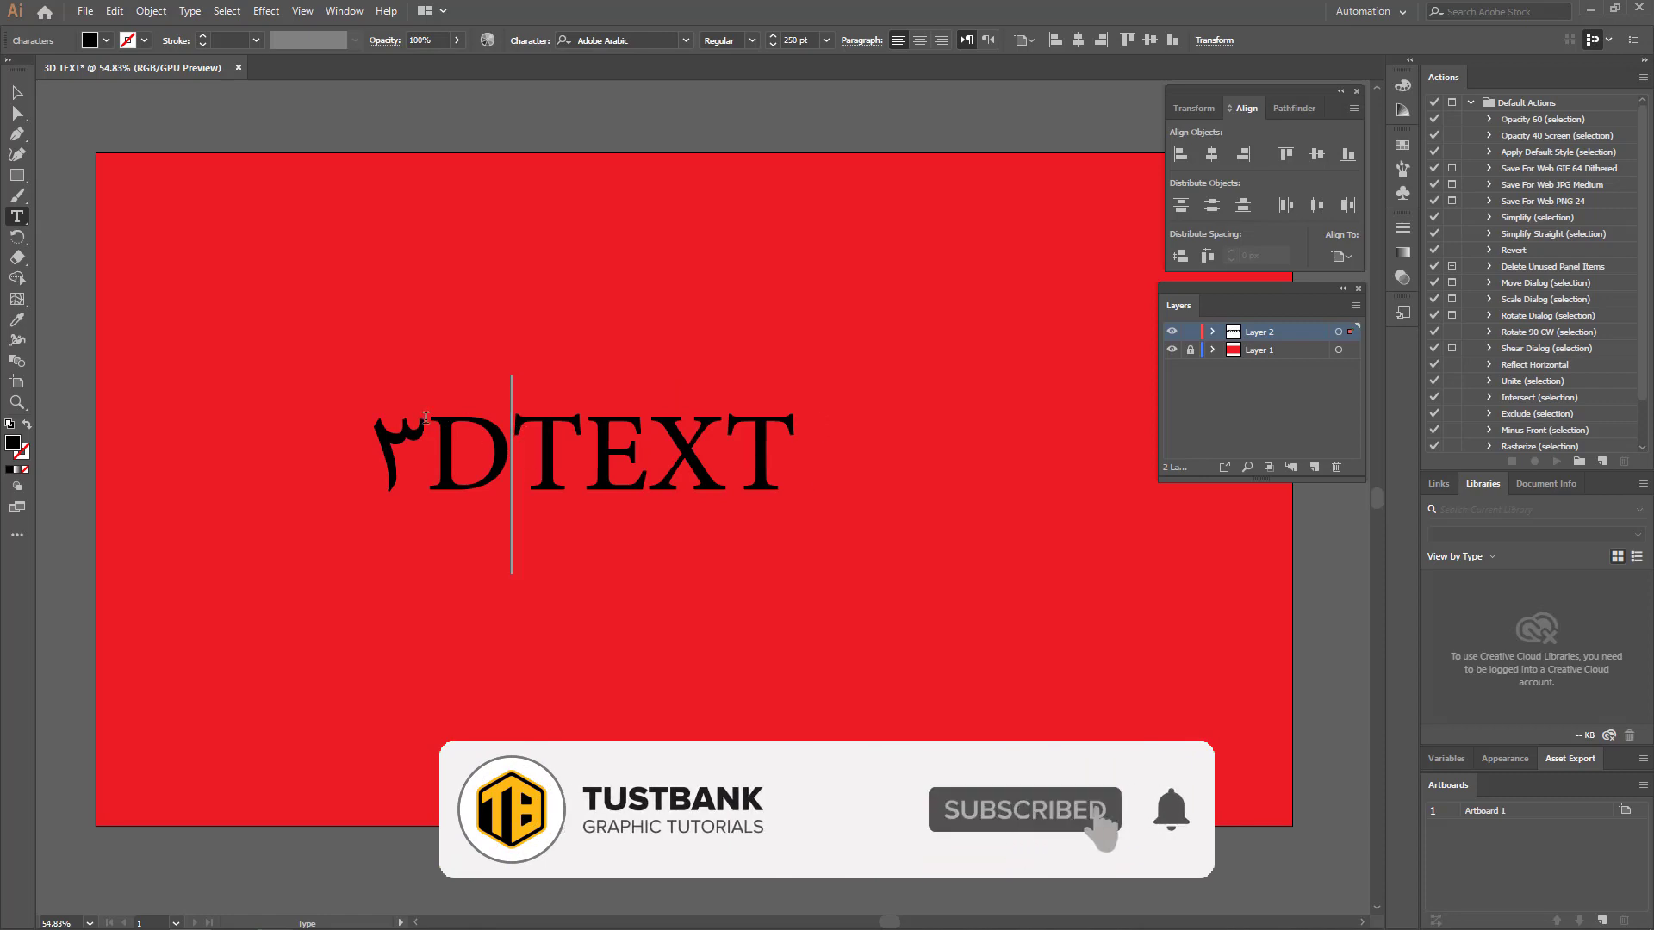
key("ctrl+a")
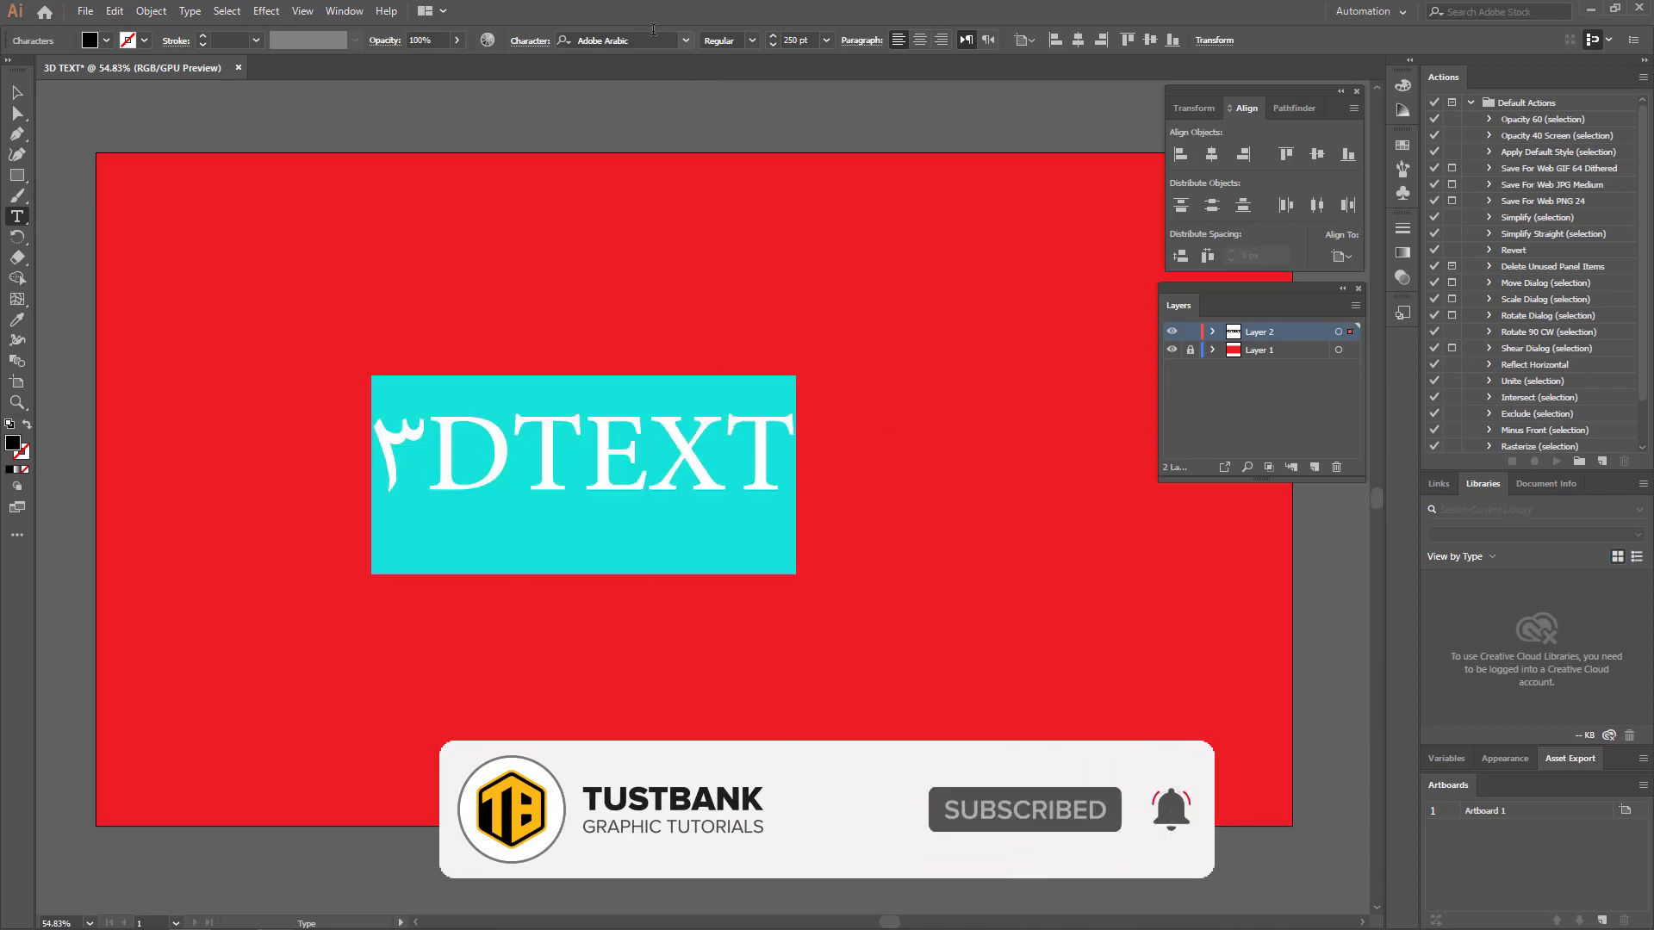
left_click(652, 40)
- Set the text font to Proxima Nova Extrabold
type("PROXIMA")
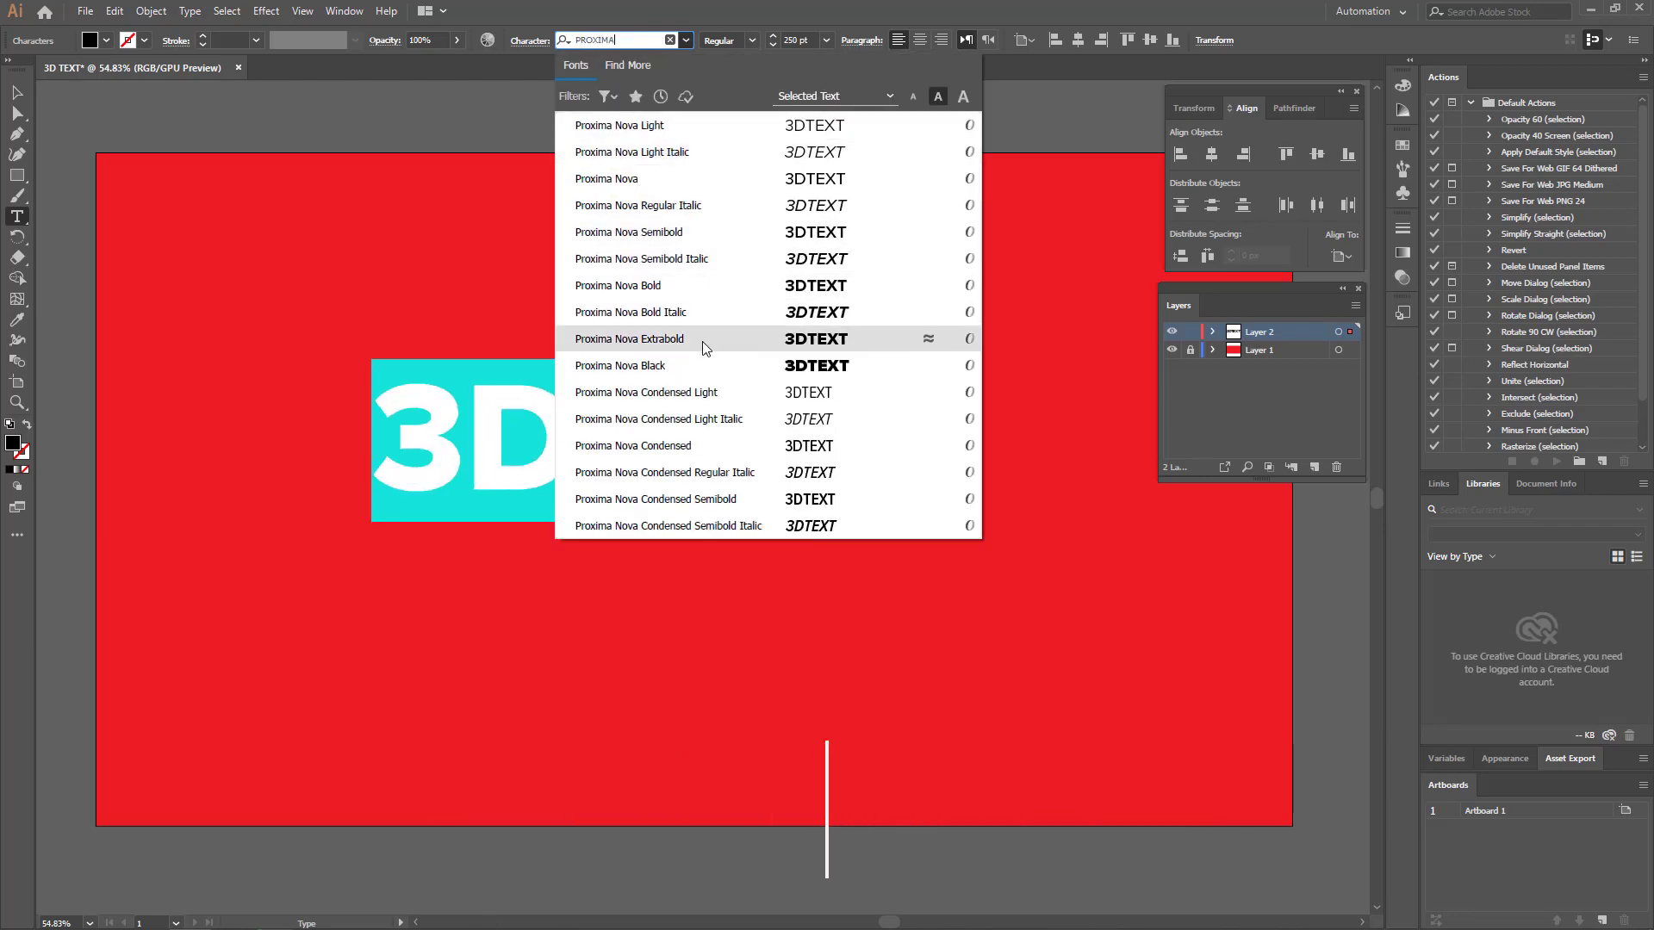
left_click(703, 341)
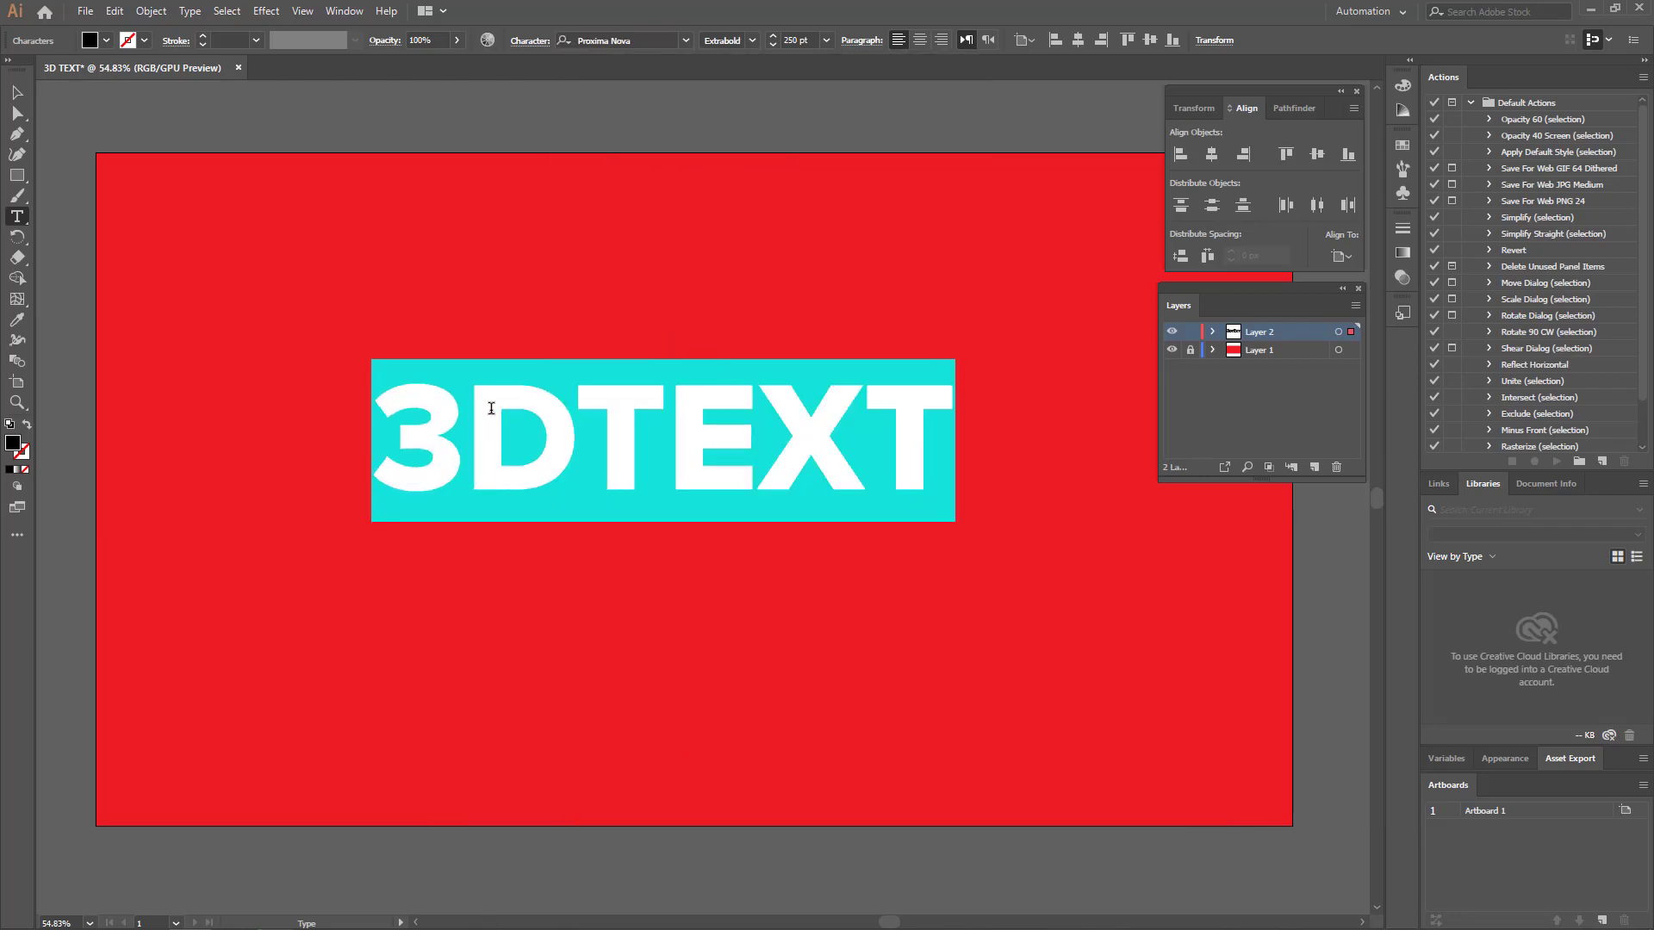
left_click_drag(372, 435, 893, 444)
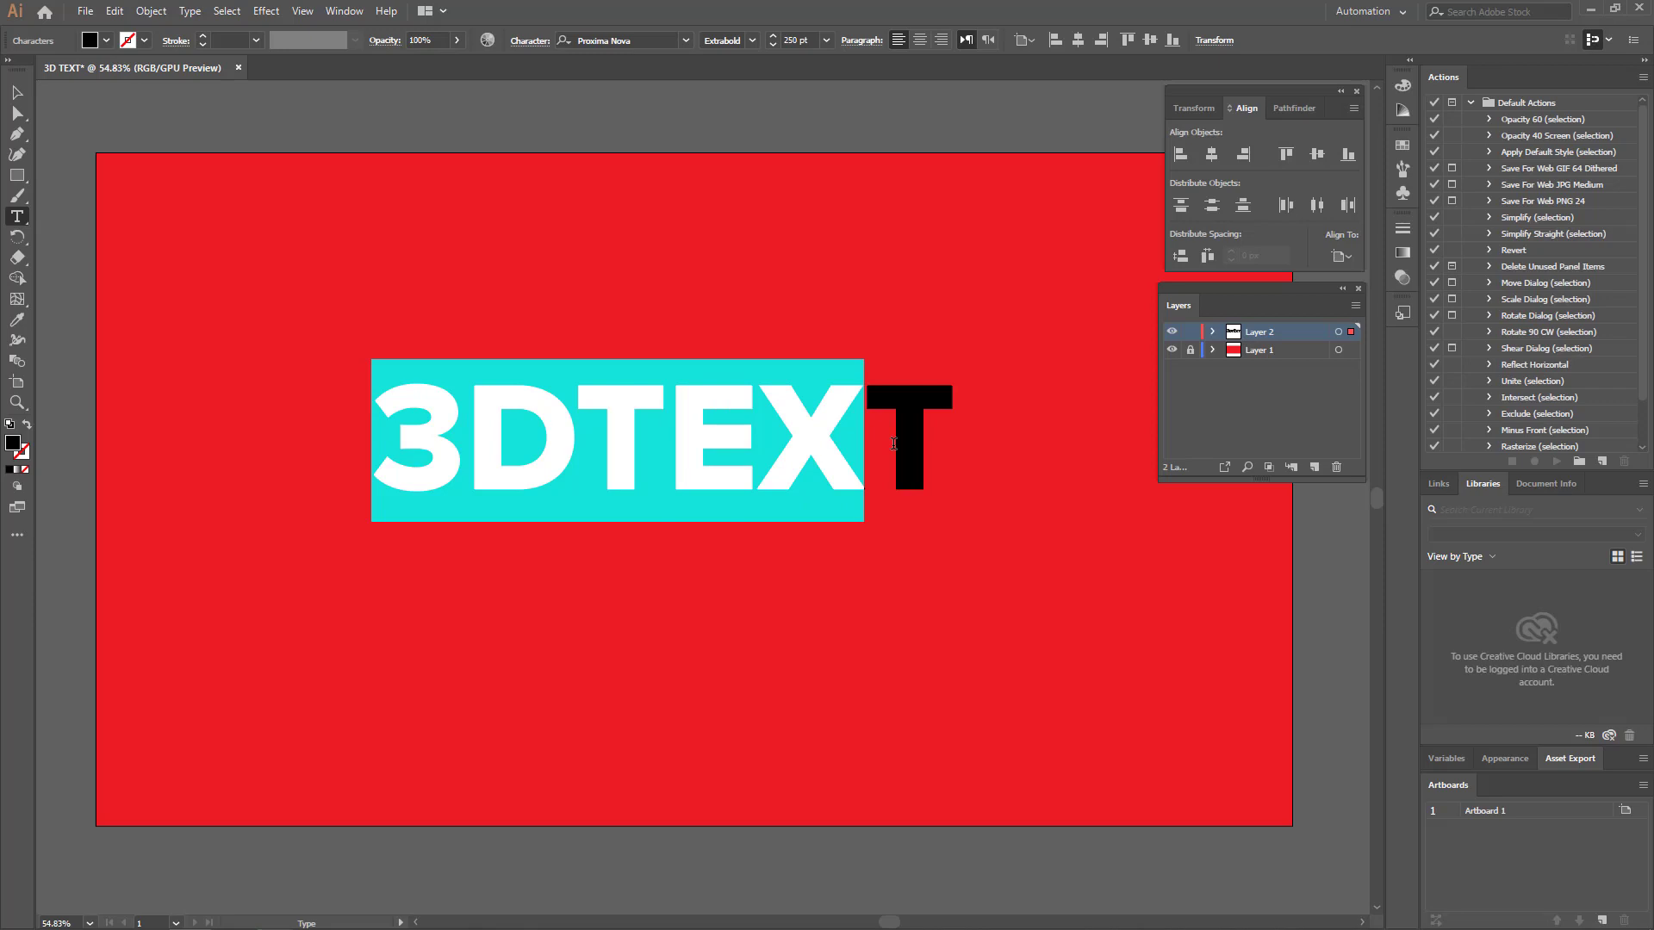
- Widen the tracking to 150 and select the 3DTEXT object with the Selection tool
left_click(527, 41)
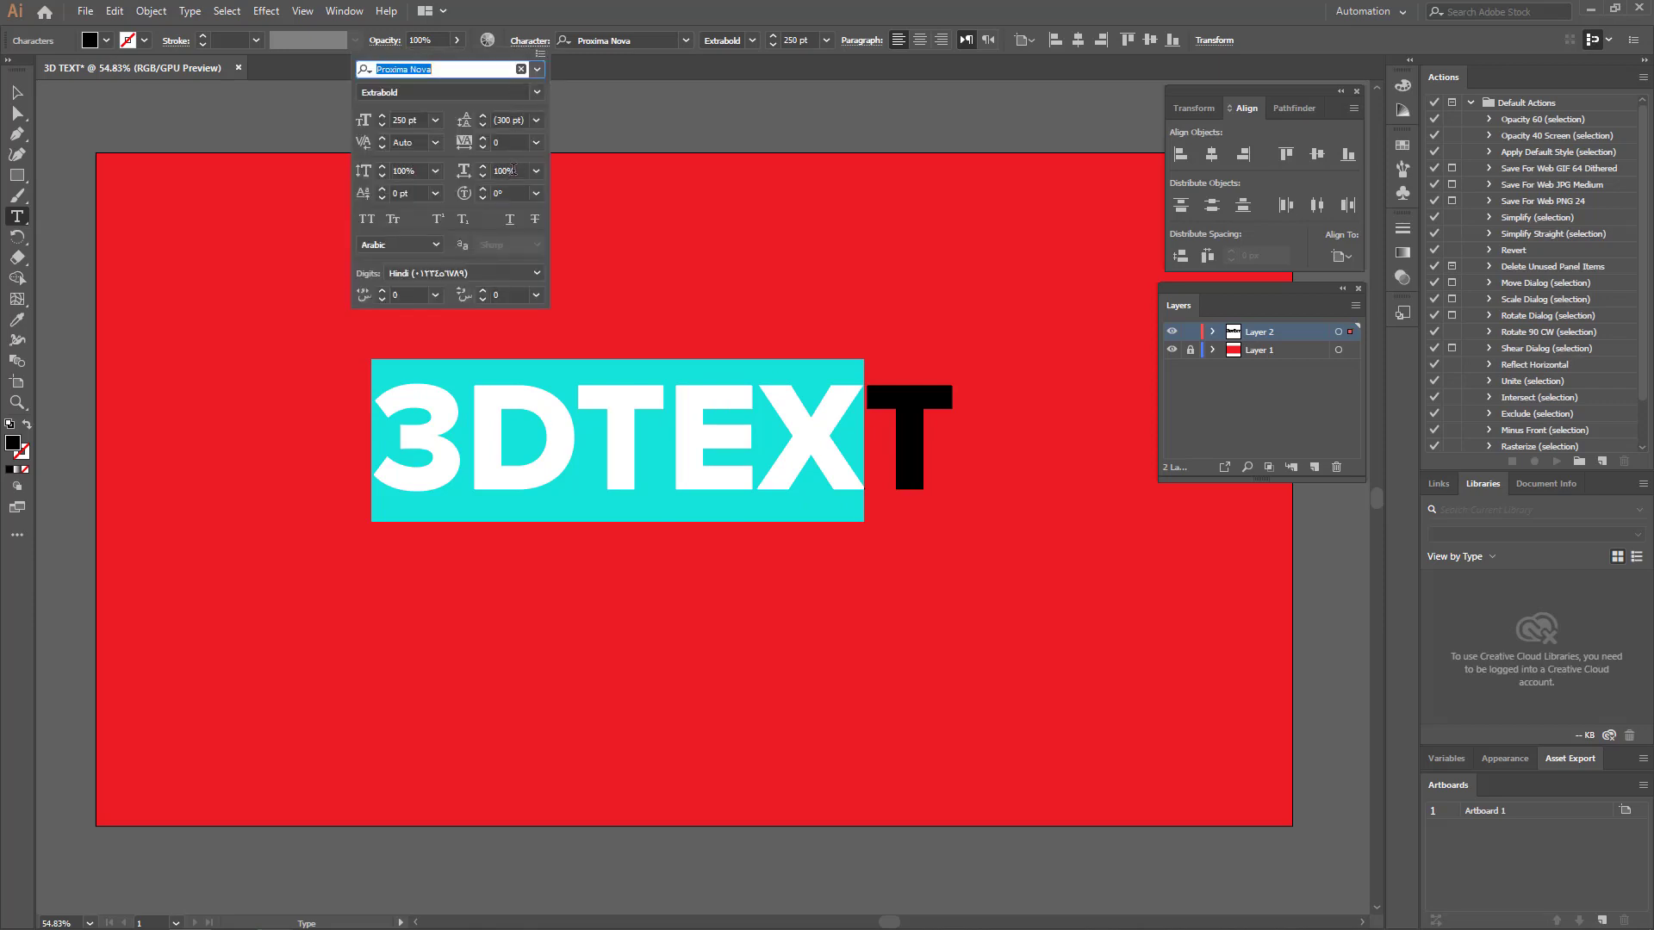
left_click(508, 144)
type("00")
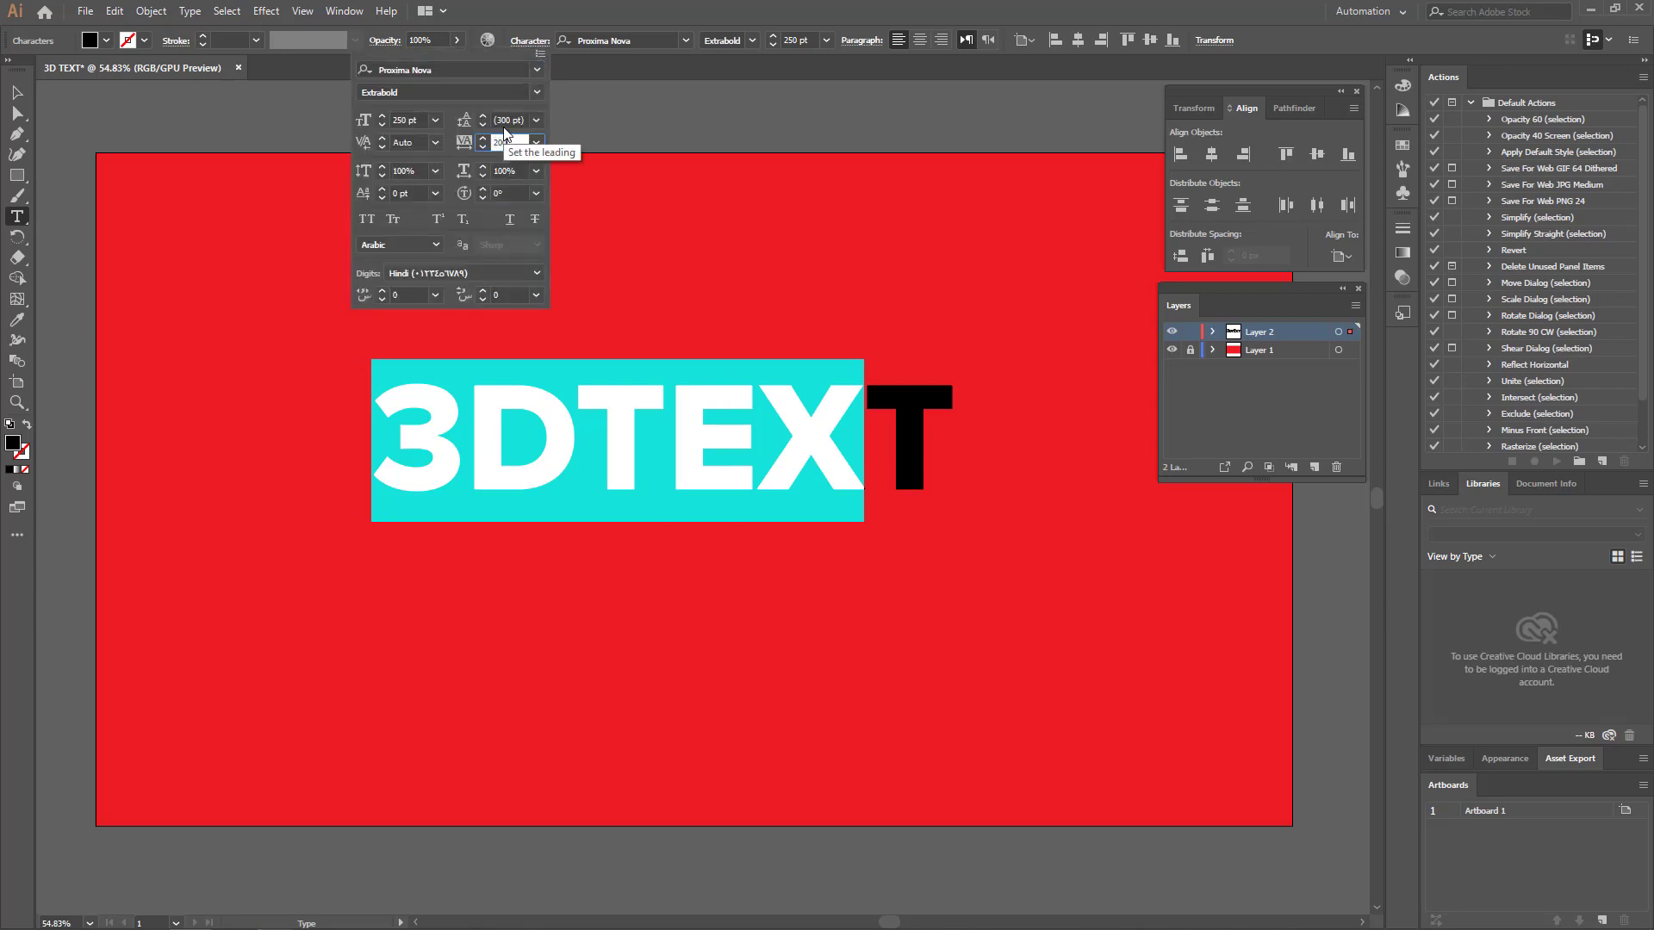
key("Return")
key("Tab")
left_click(508, 144)
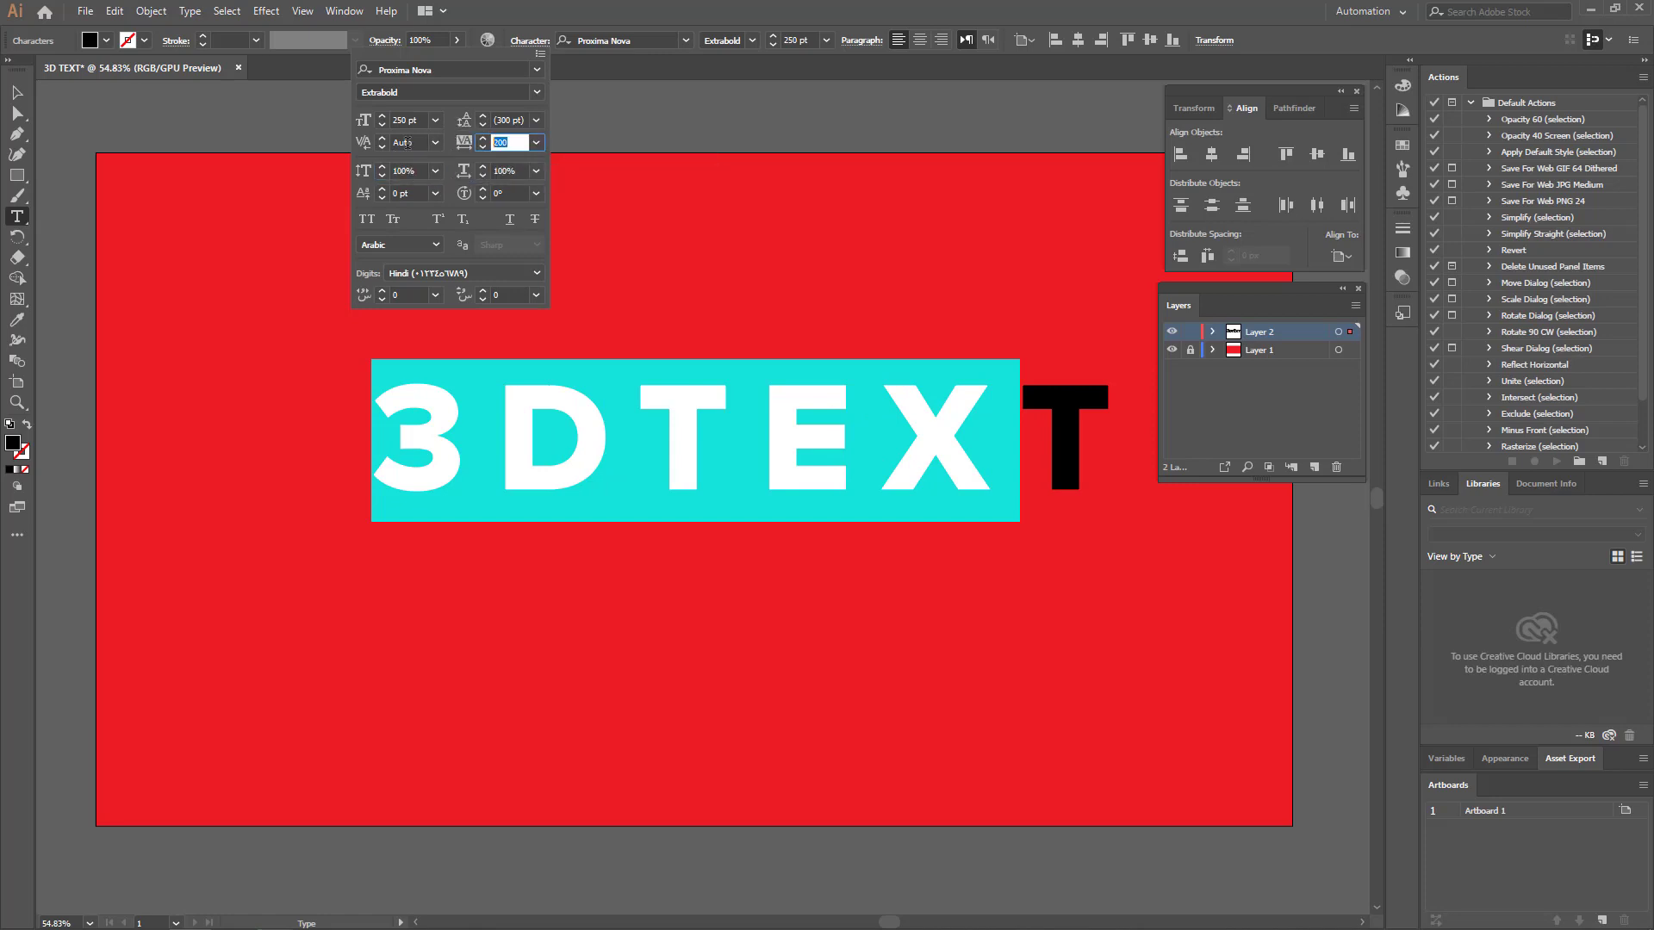
key("Return")
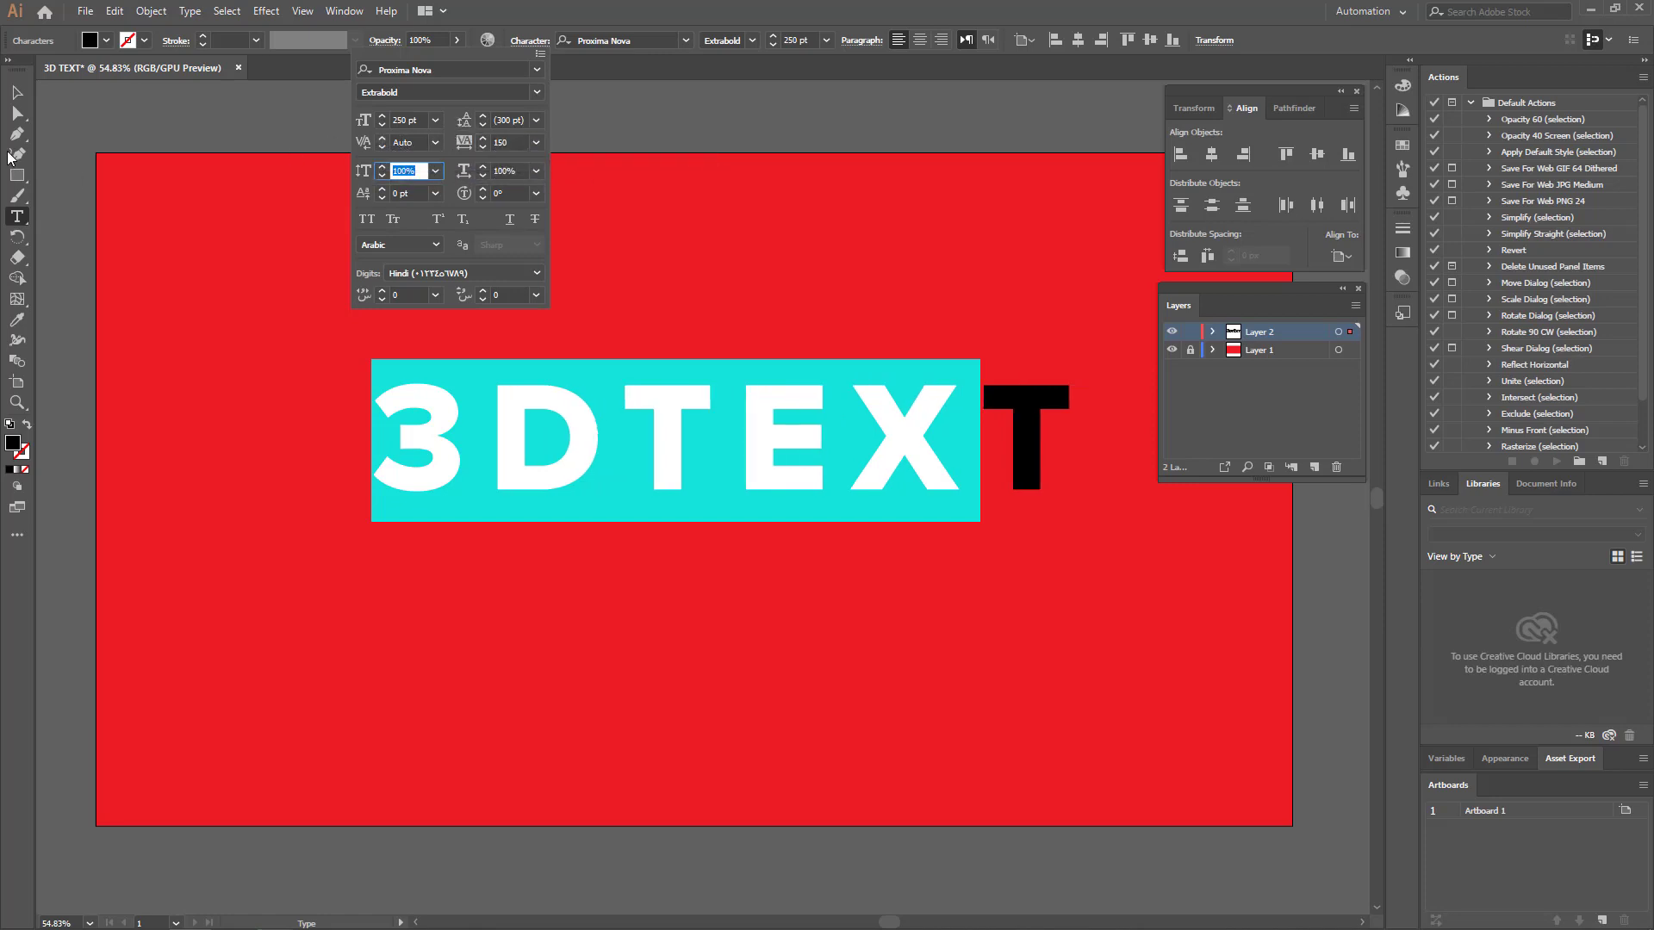
key("Escape")
left_click(17, 92)
left_click(655, 266)
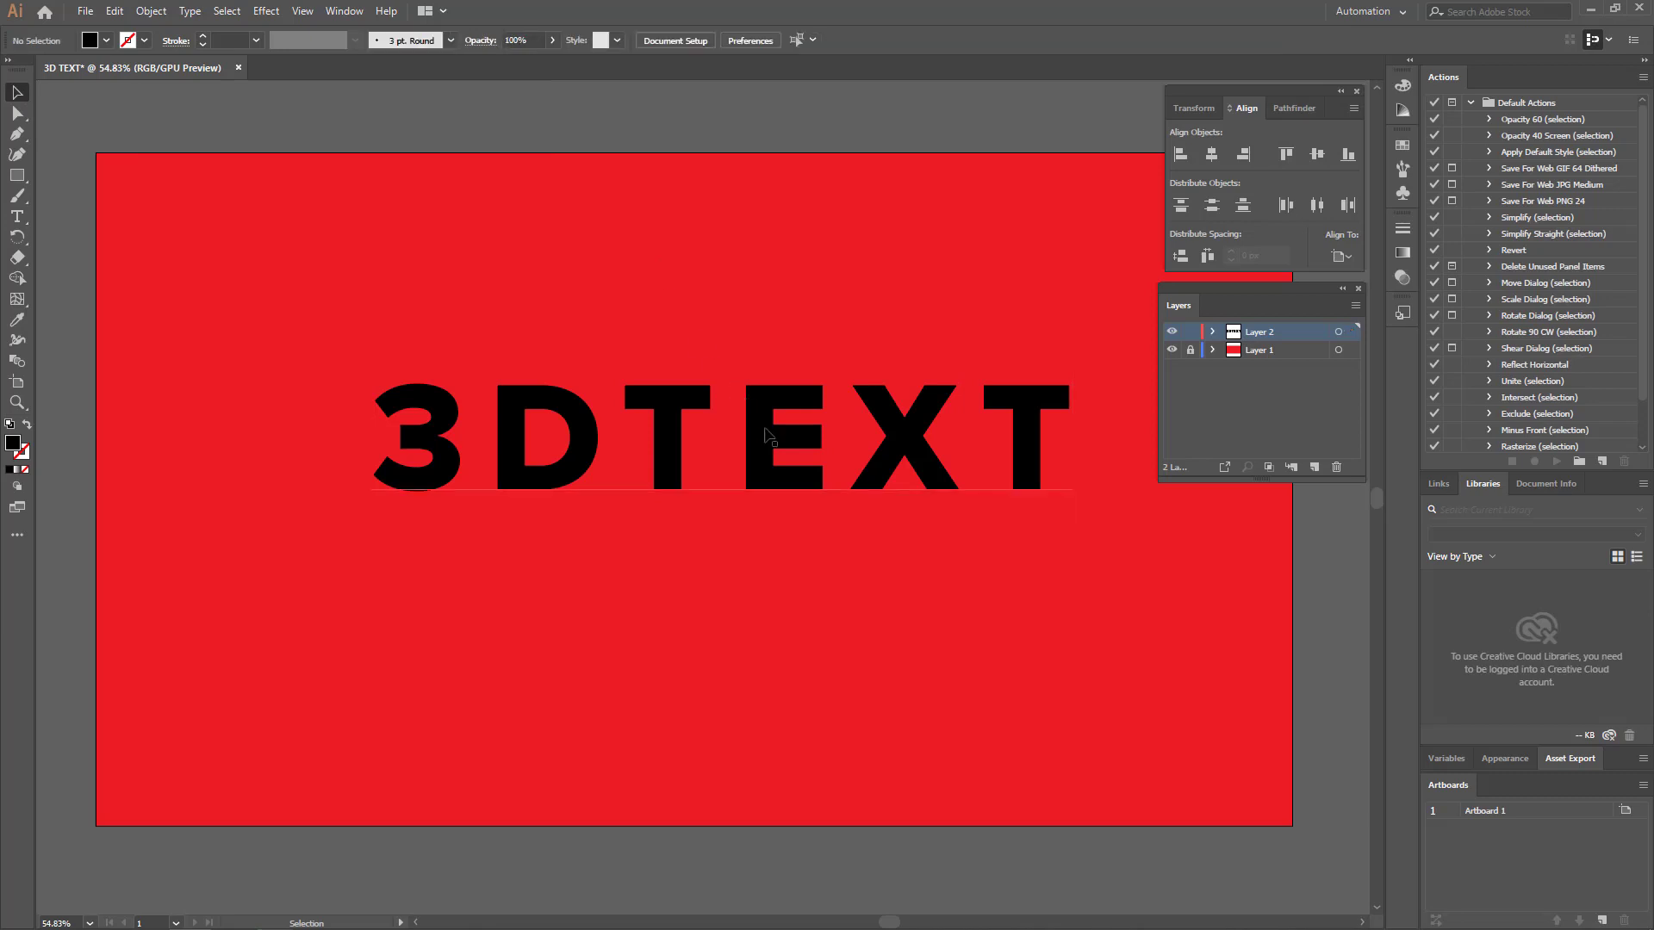
- Centre 3DTEXT vertically on the artboard and enter C0 M100 Y100 K0 as its fill
left_click_drag(770, 432, 745, 455)
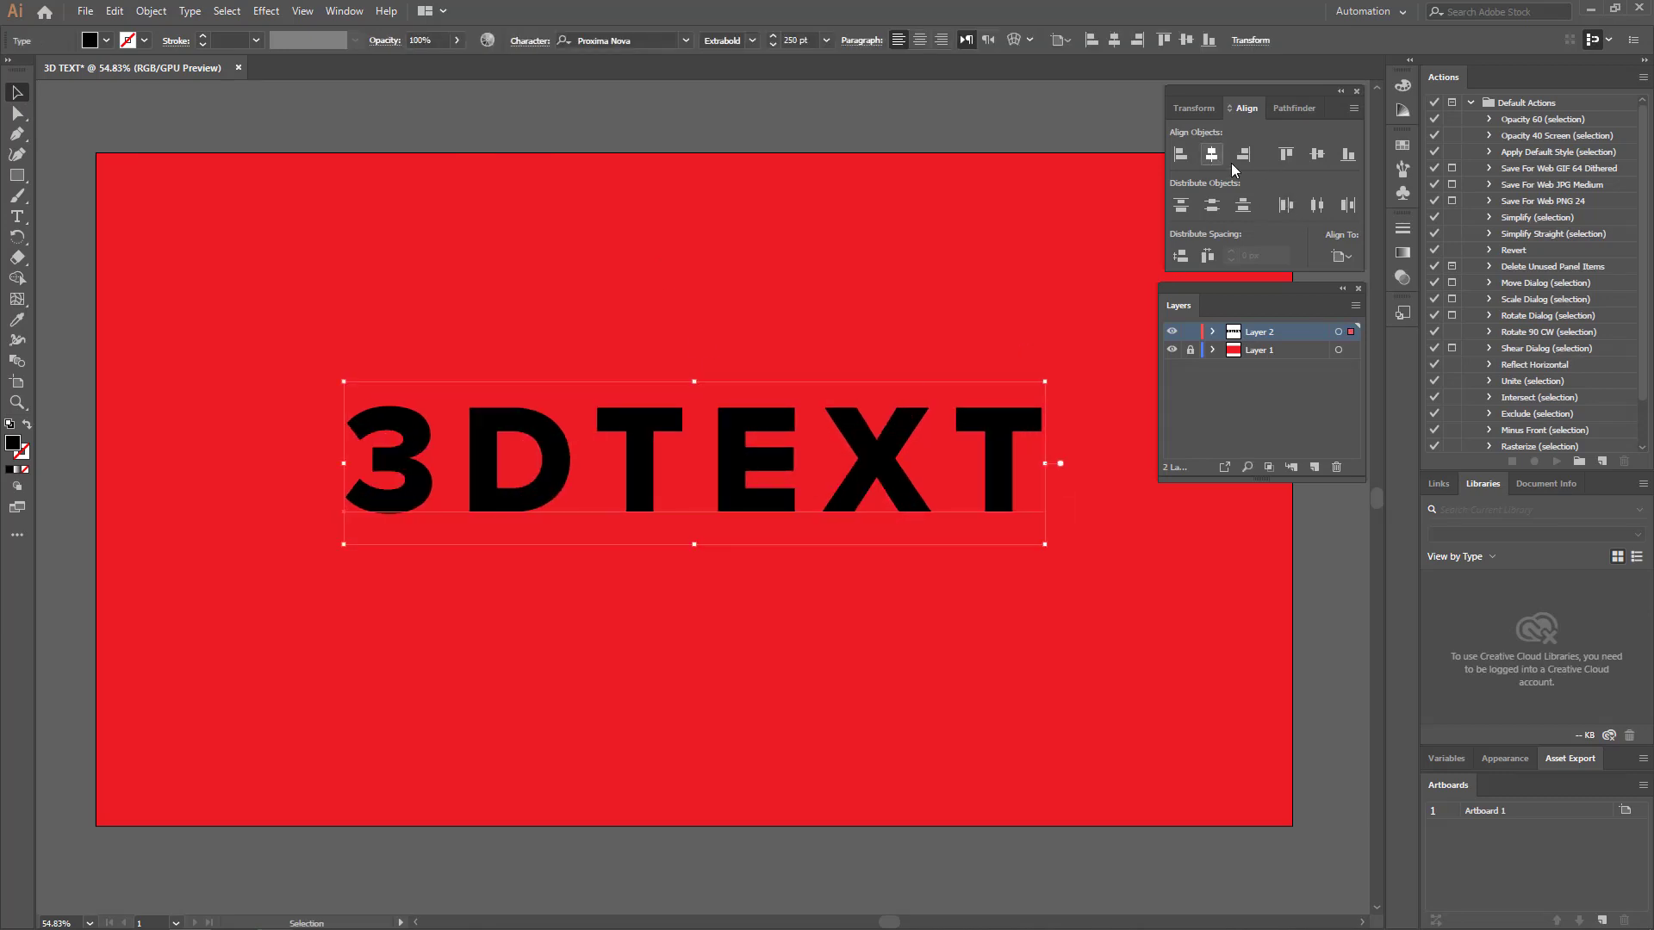
left_click(1317, 155)
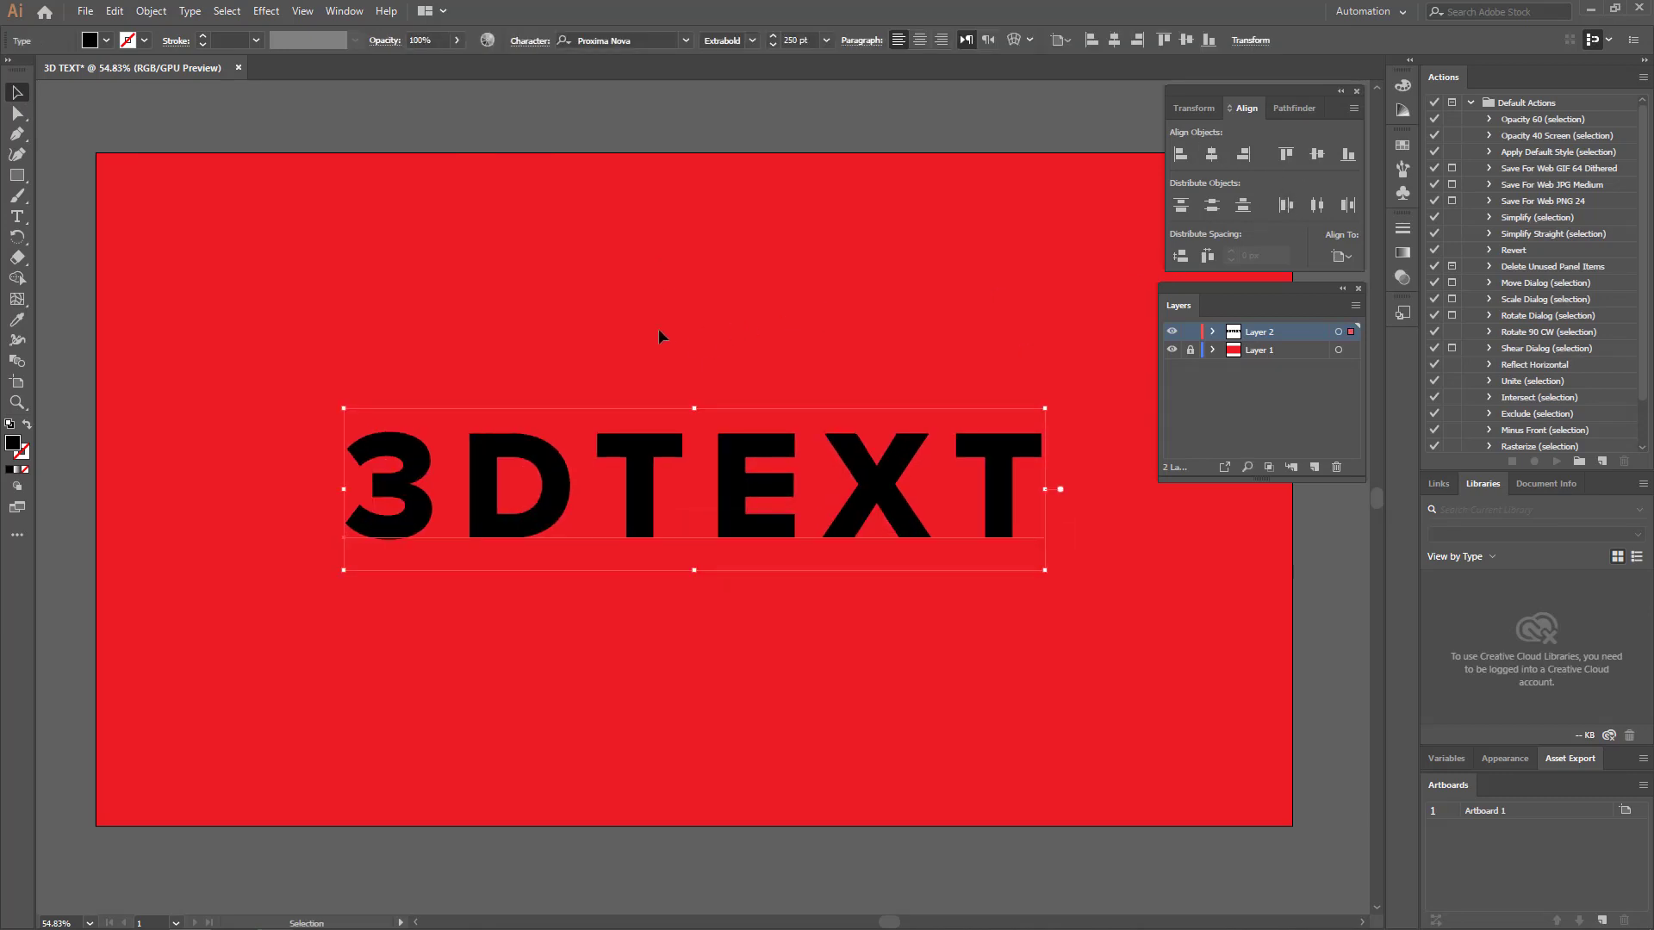
double_click(12, 445)
left_click(1007, 489)
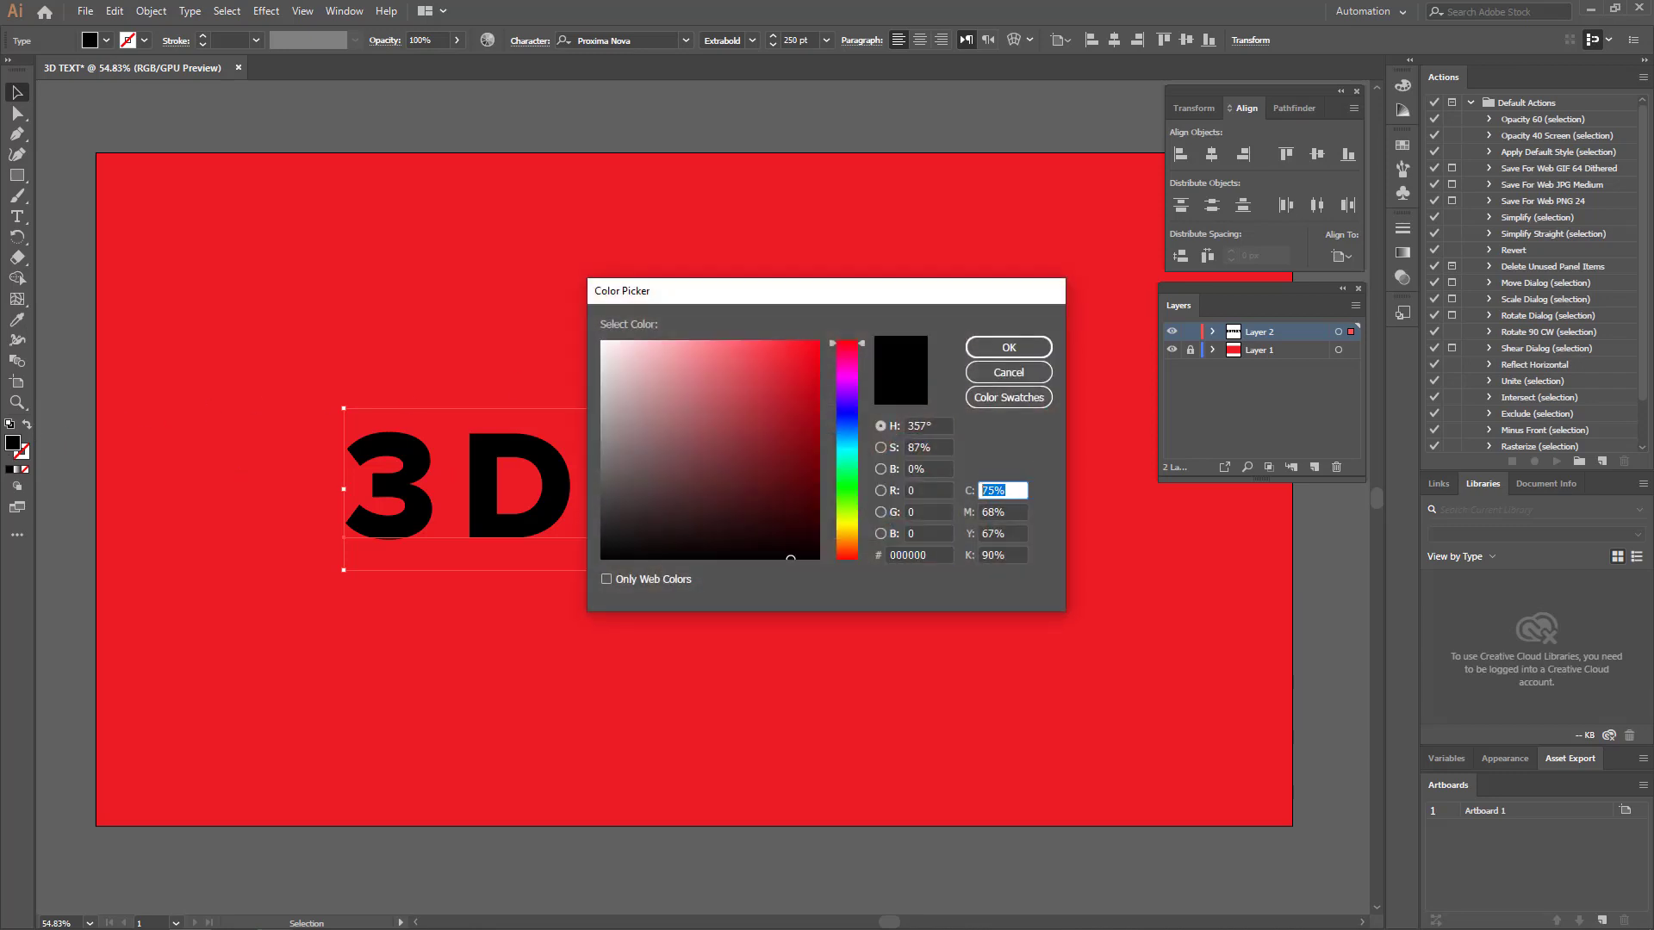
key("Tab")
type("1")
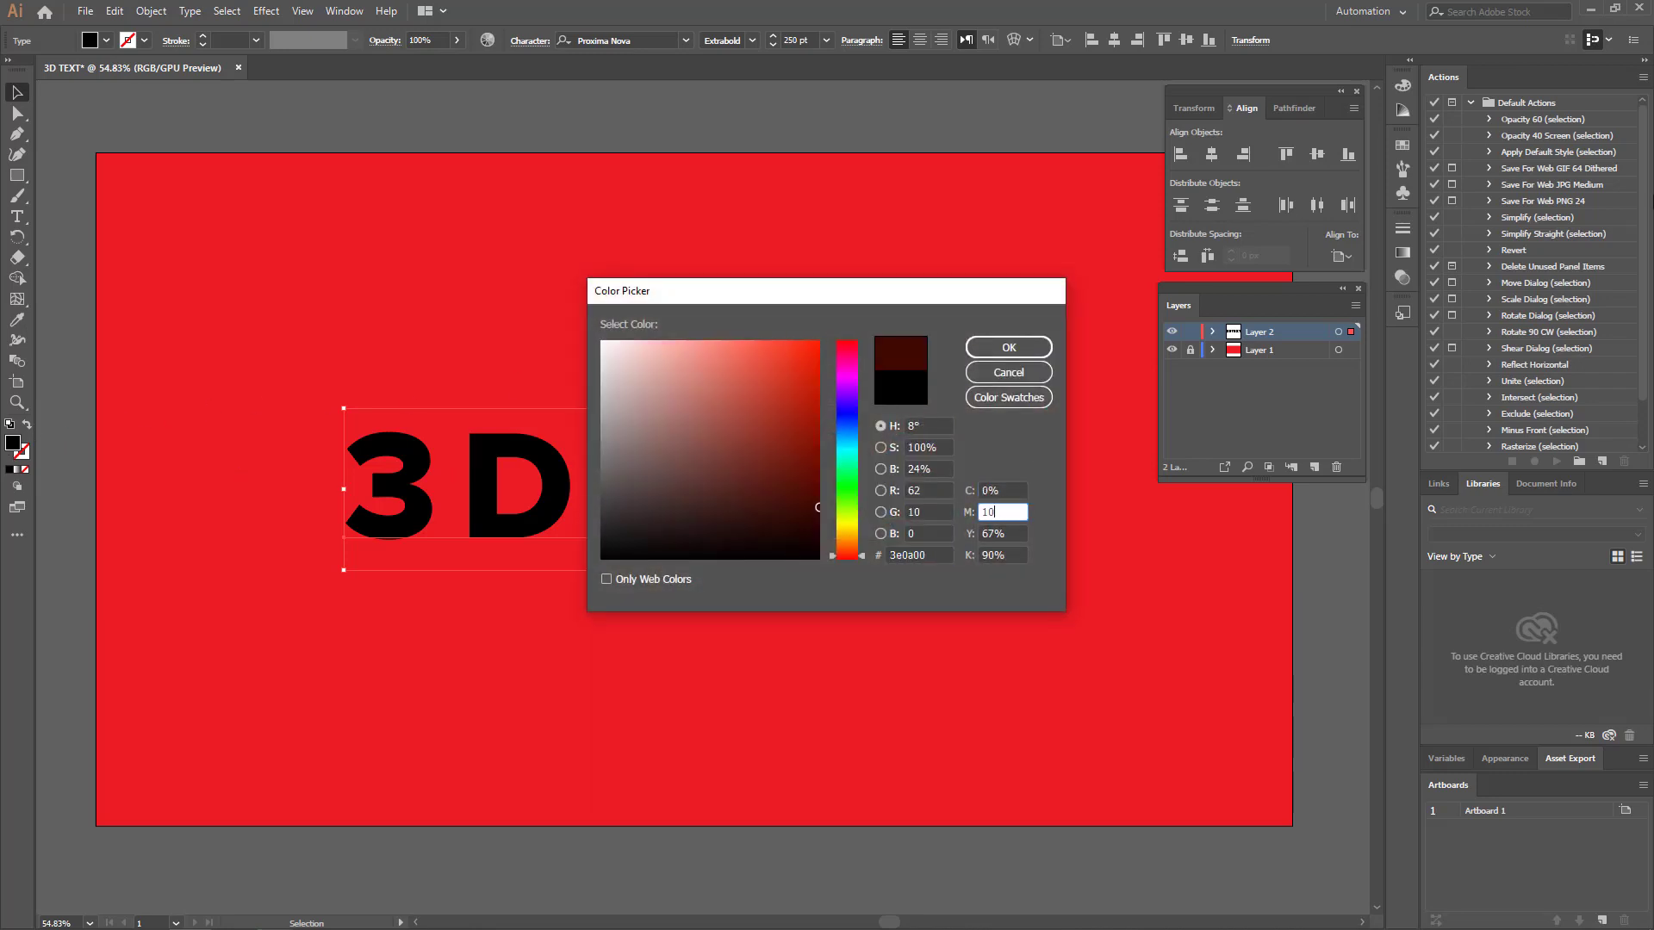
type("0")
key("Tab")
type("100")
key("Tab")
key("Tab")
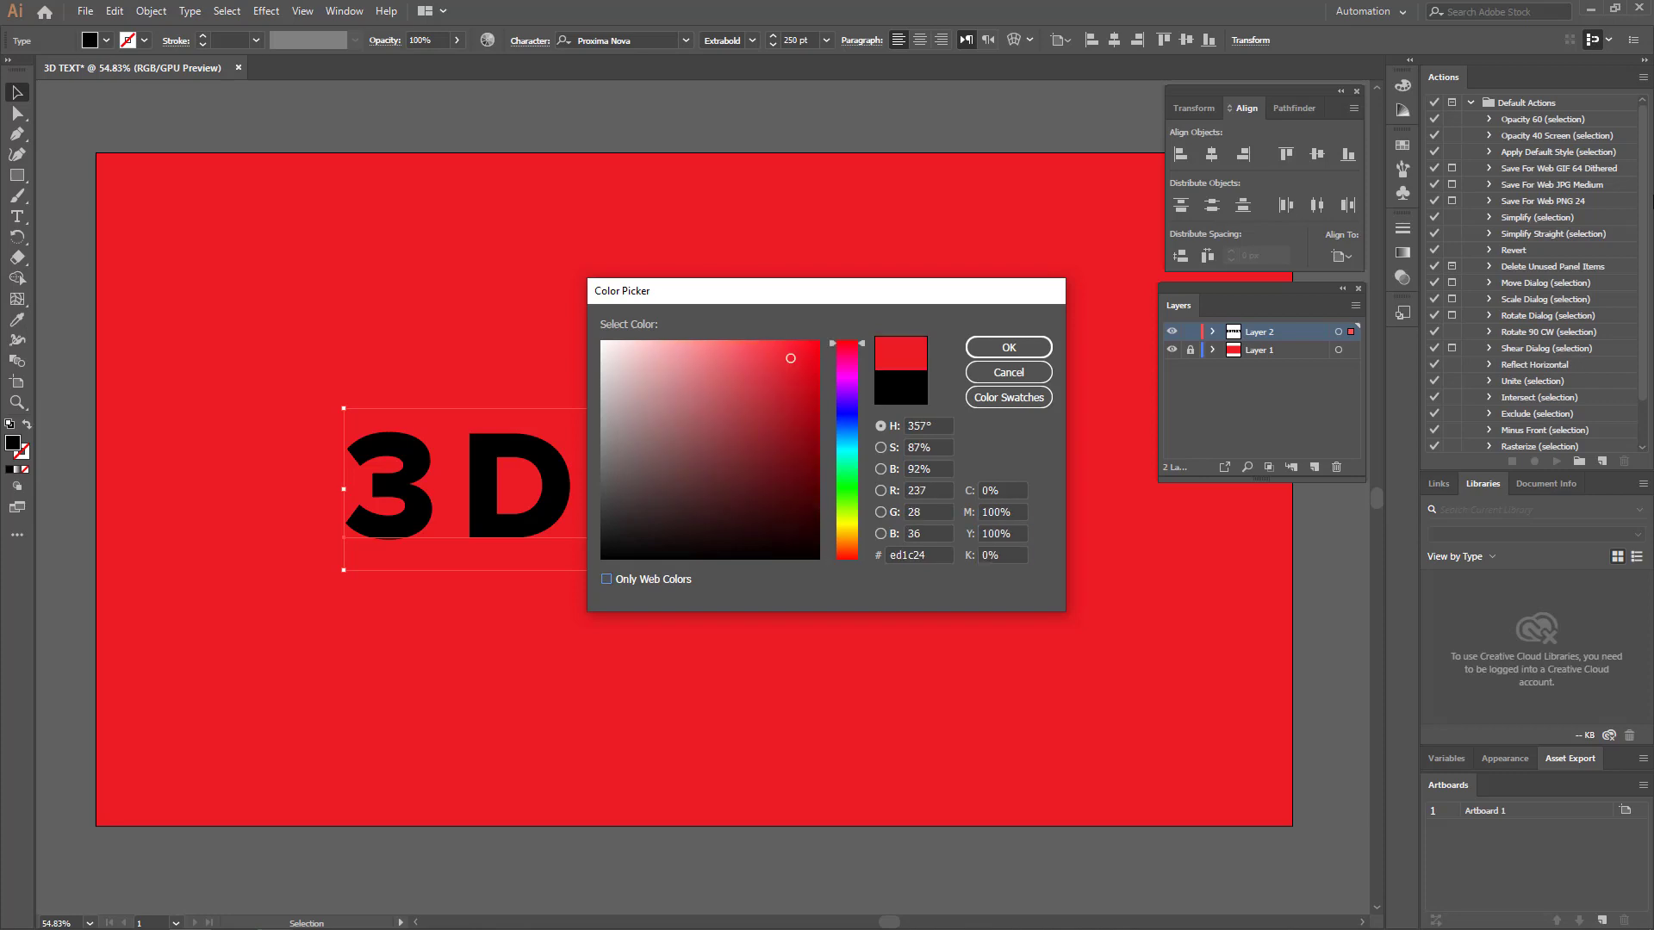
- Apply the red fill, paste a copy of 3DTEXT in place, and drag the copy down-left
left_click(1008, 347)
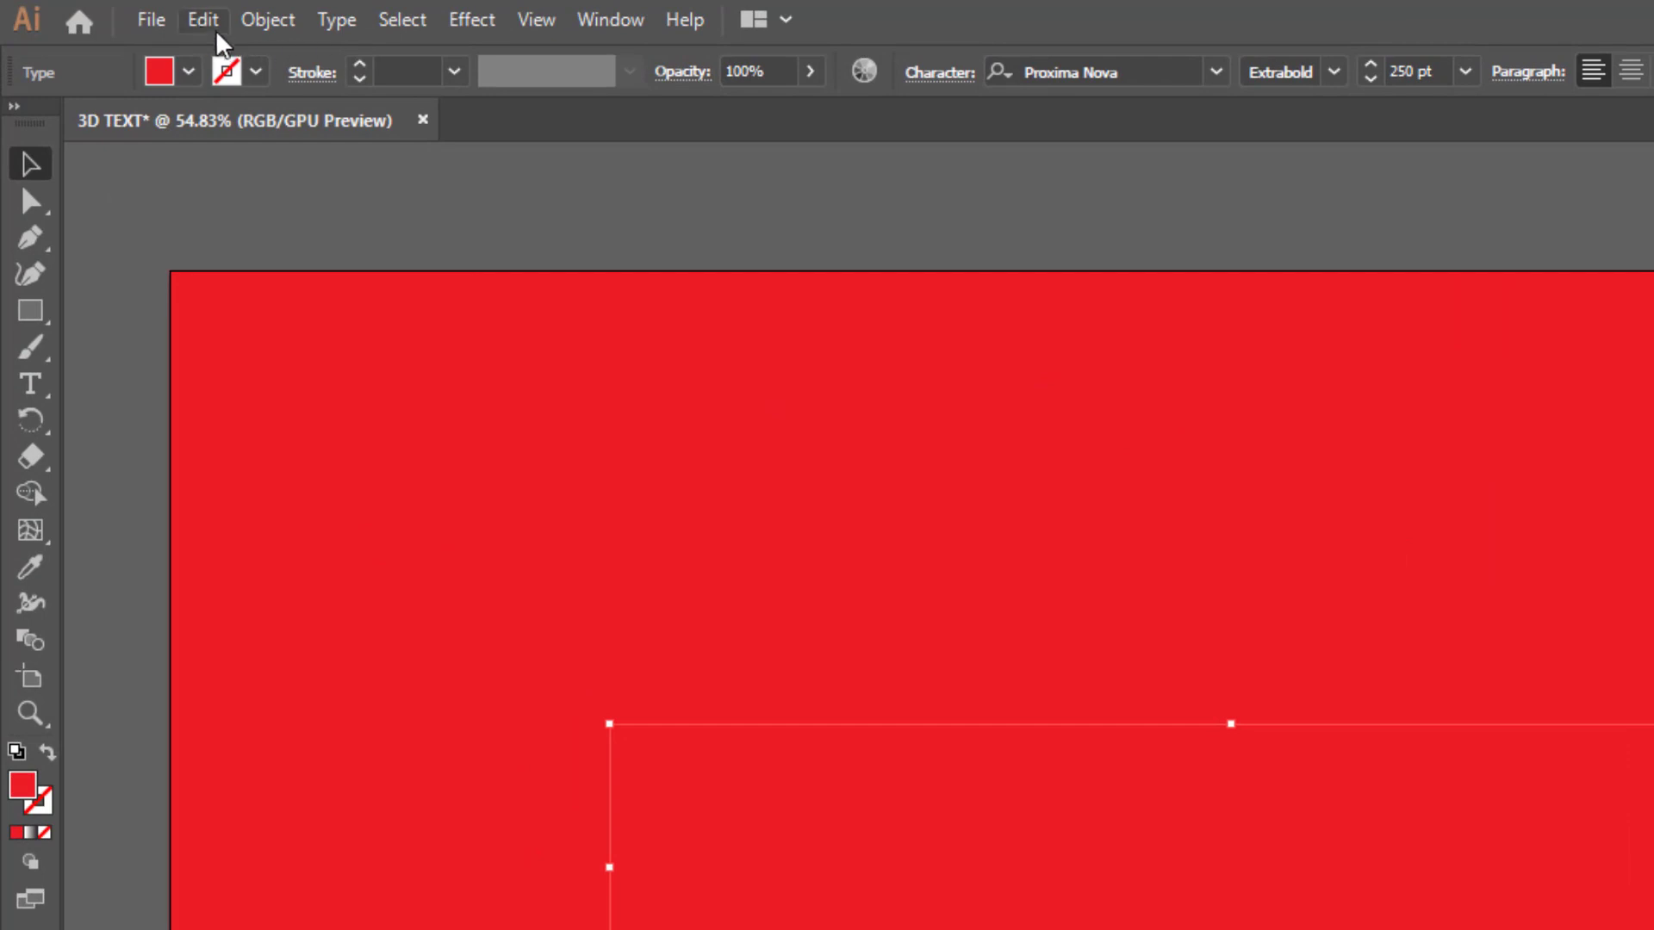
left_click(199, 19)
left_click(297, 169)
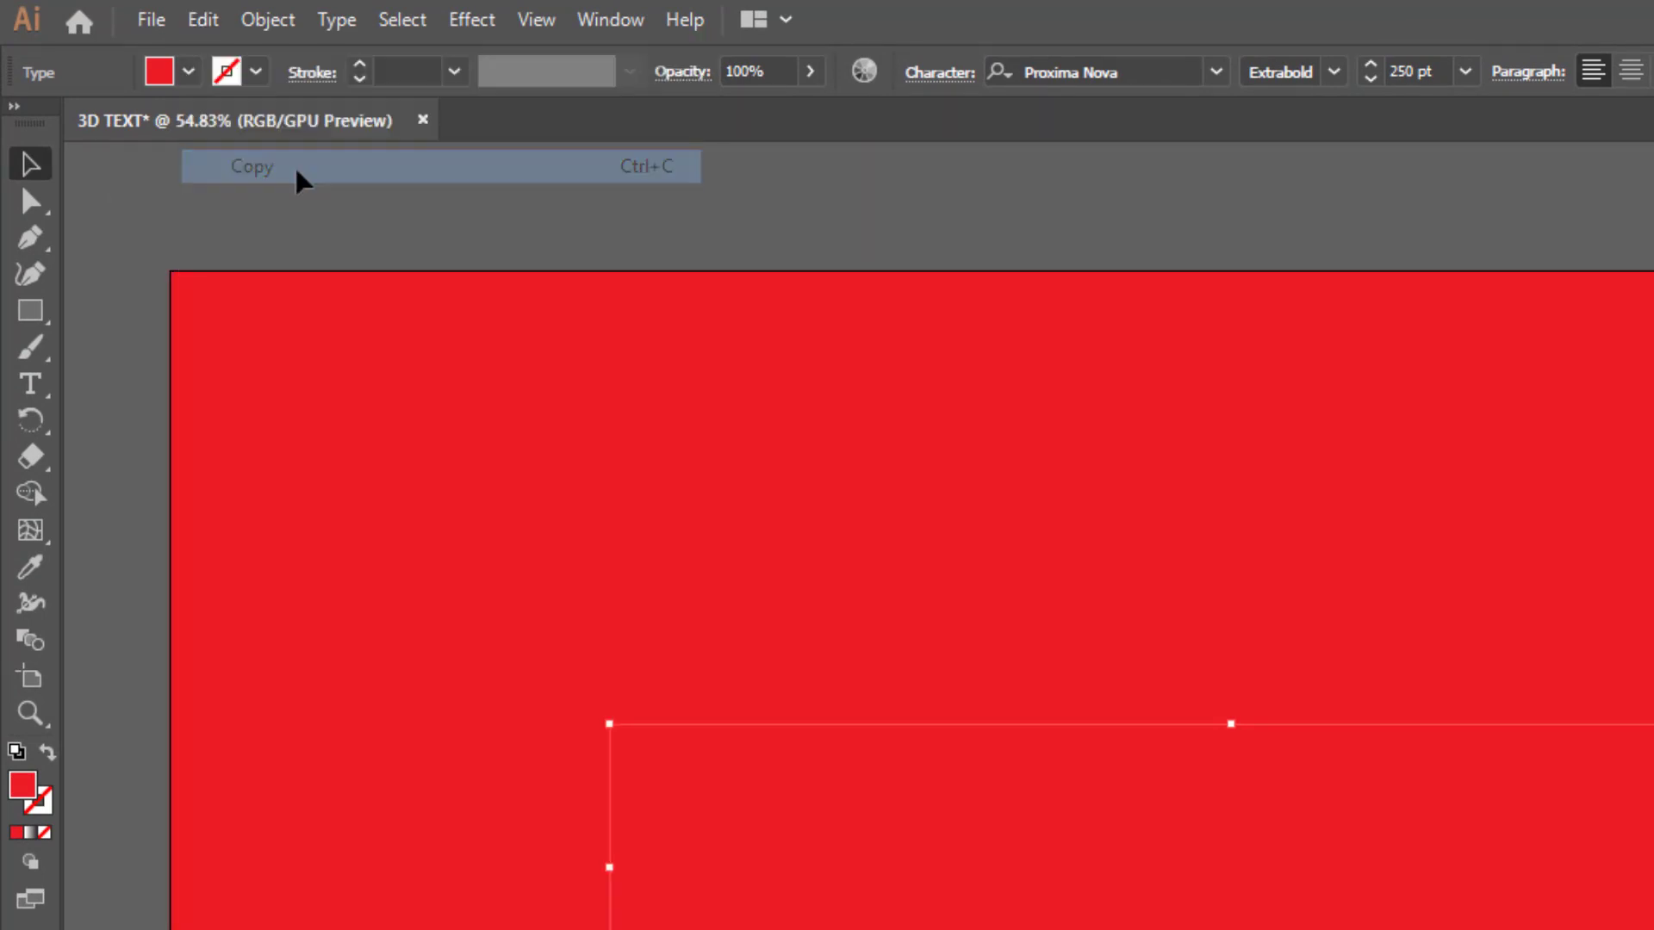
left_click(206, 21)
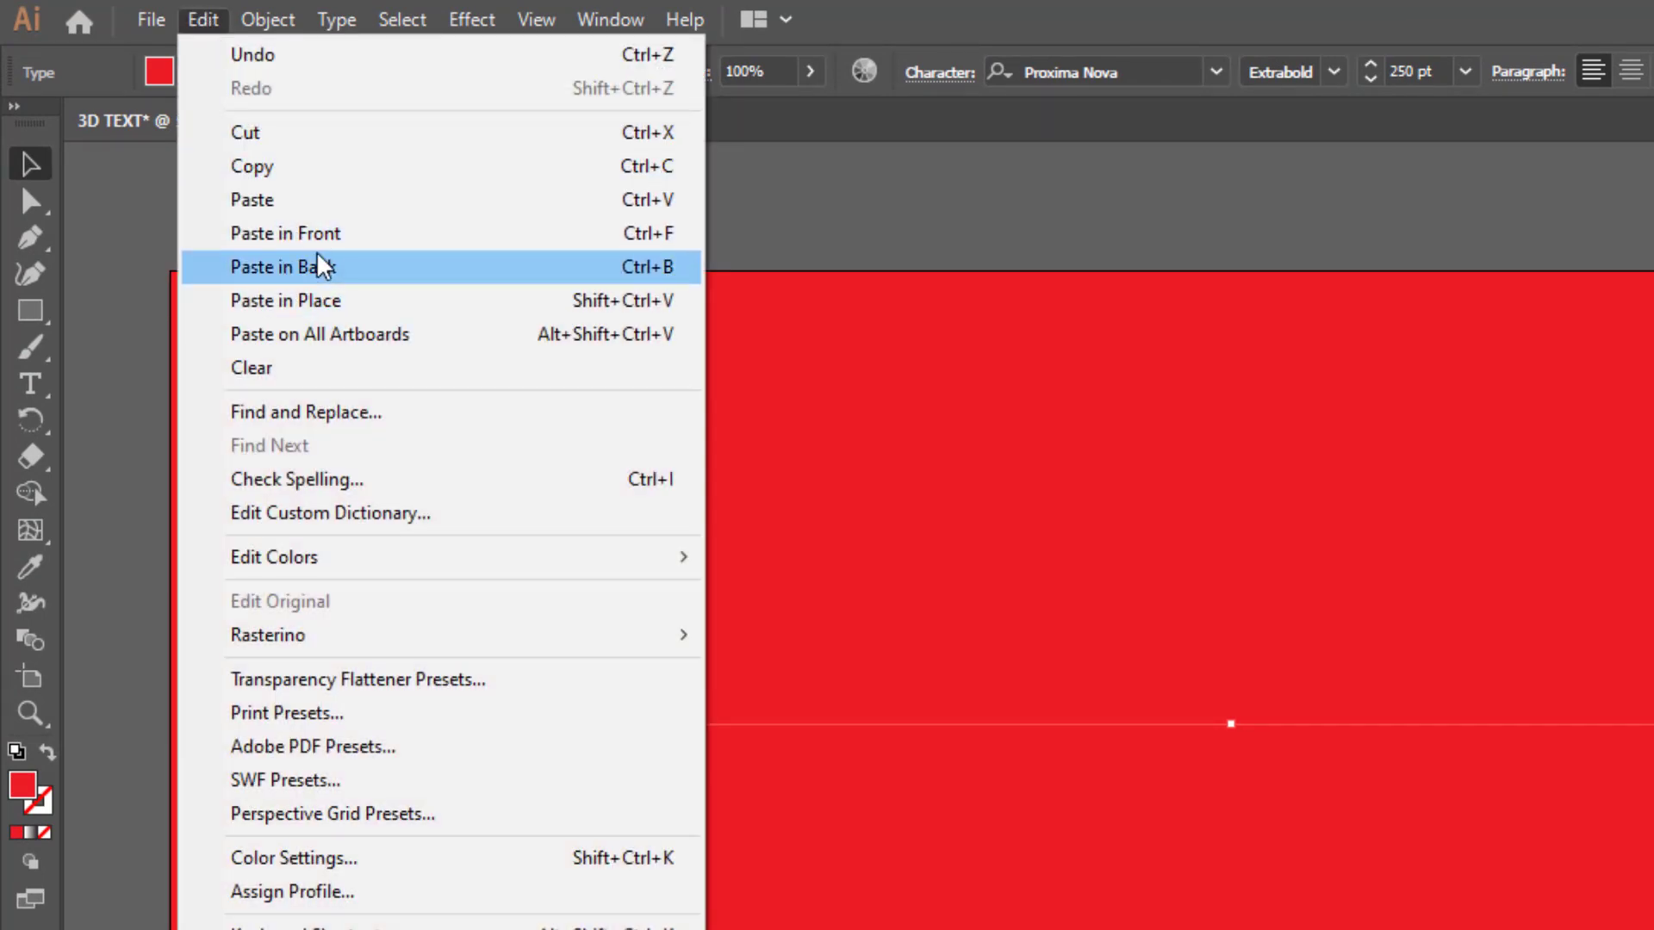
left_click(320, 302)
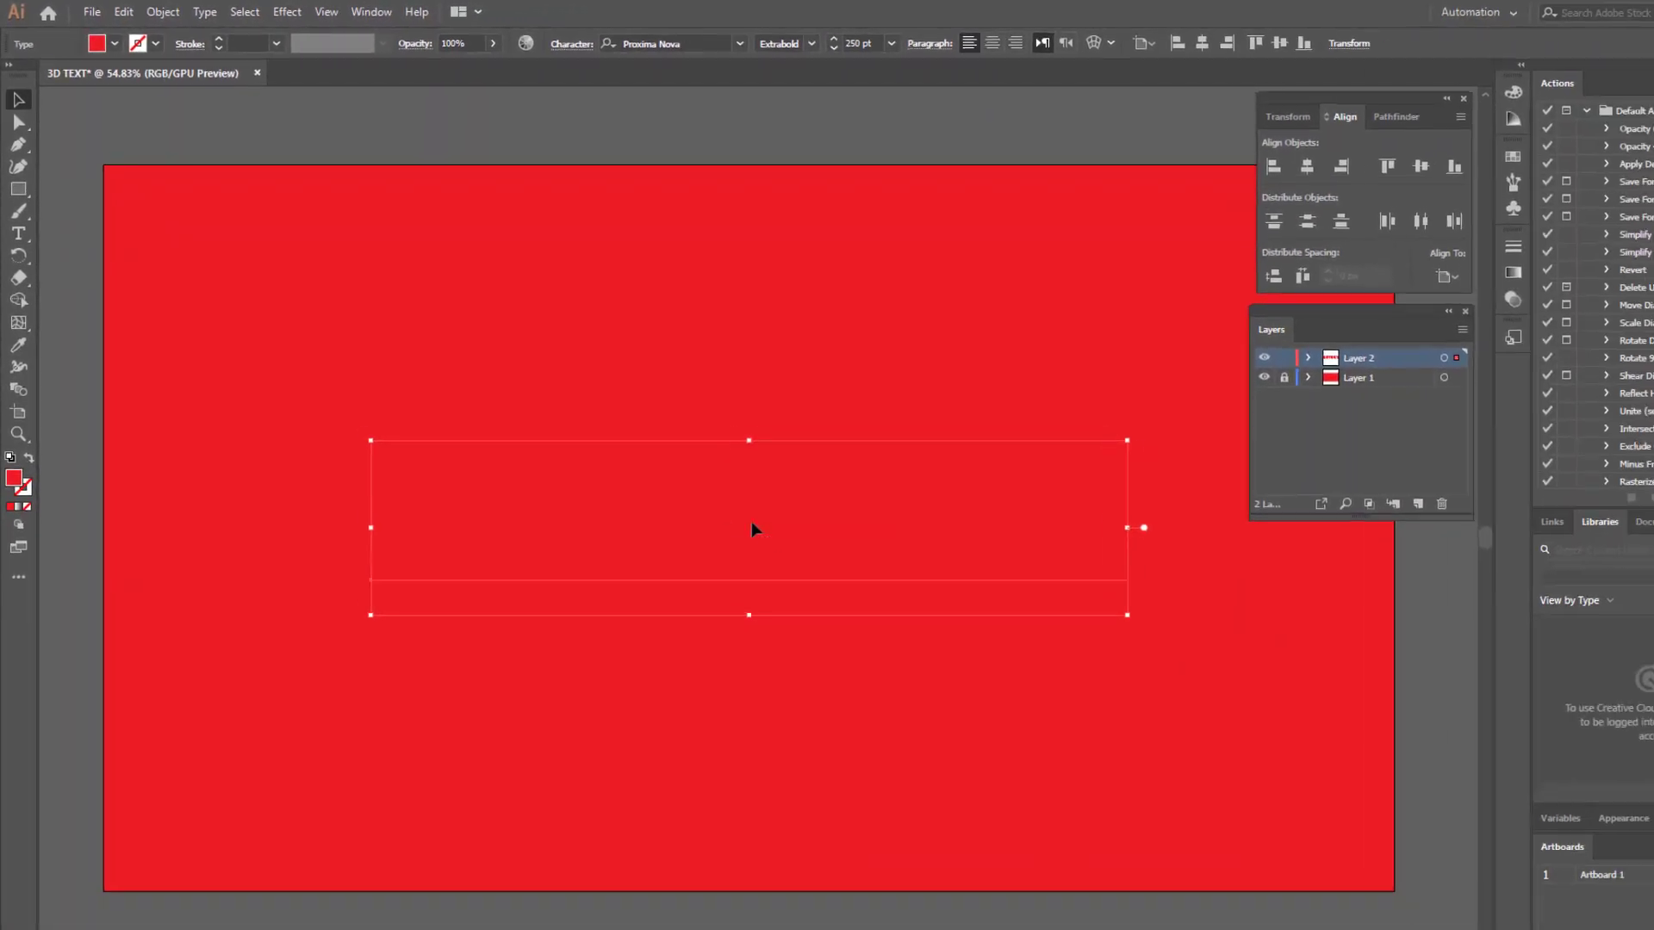
left_click_drag(751, 520, 602, 620)
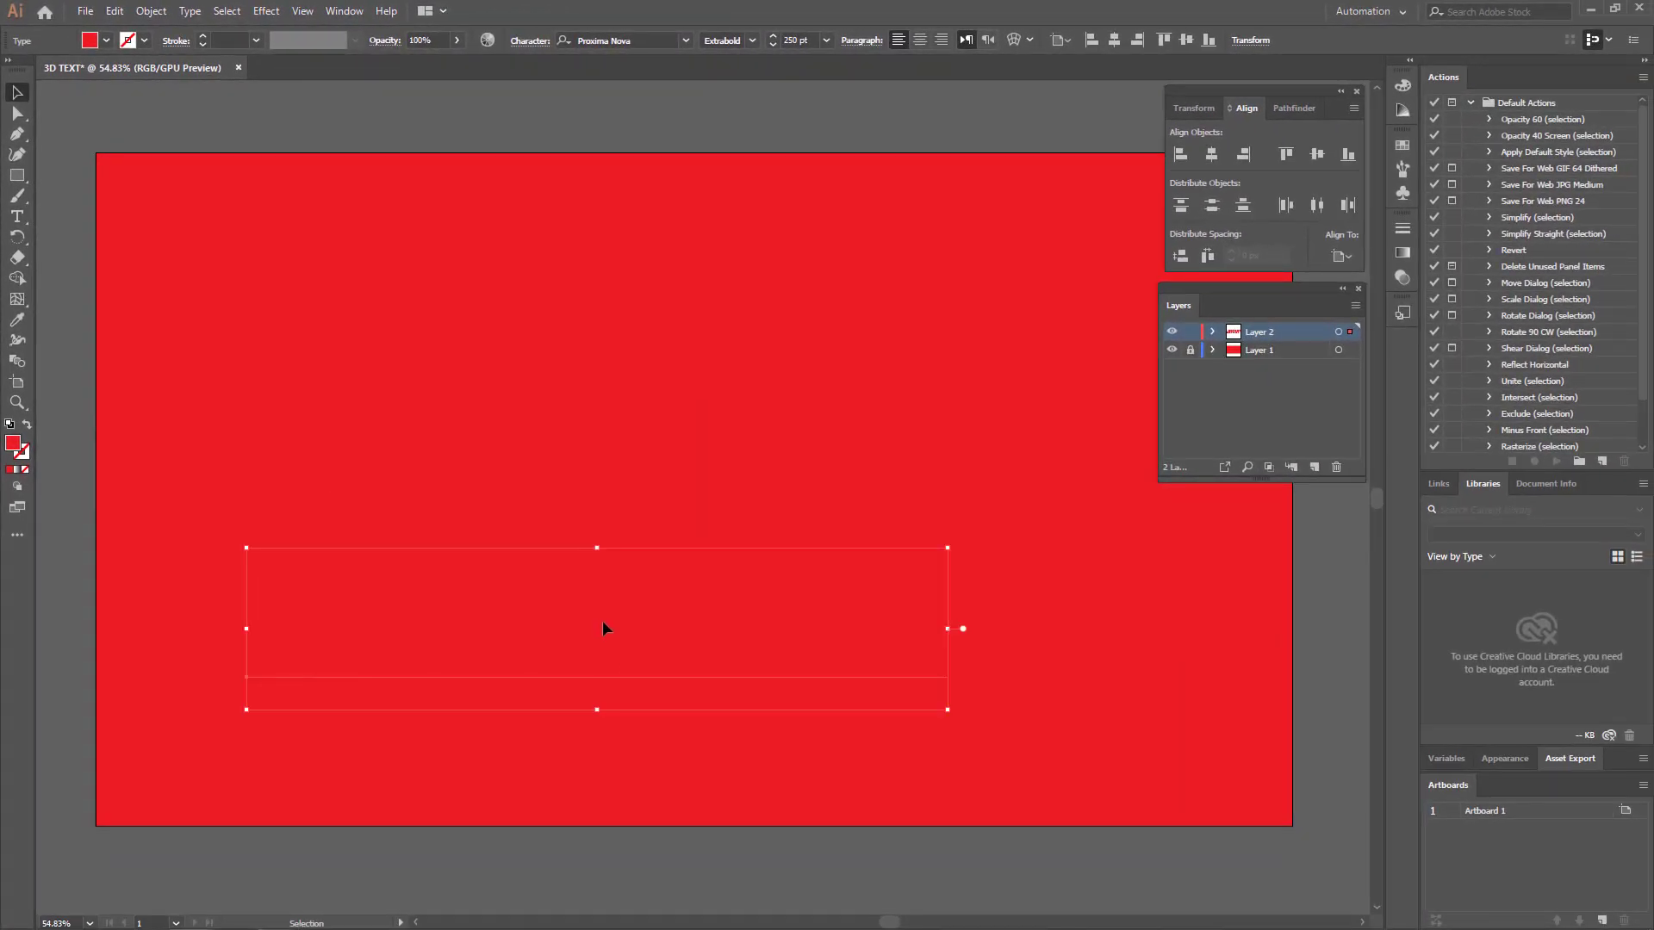
- Undo the copy's move and darken the text fill to C0 M100 Y100 K80
key("ctrl+z")
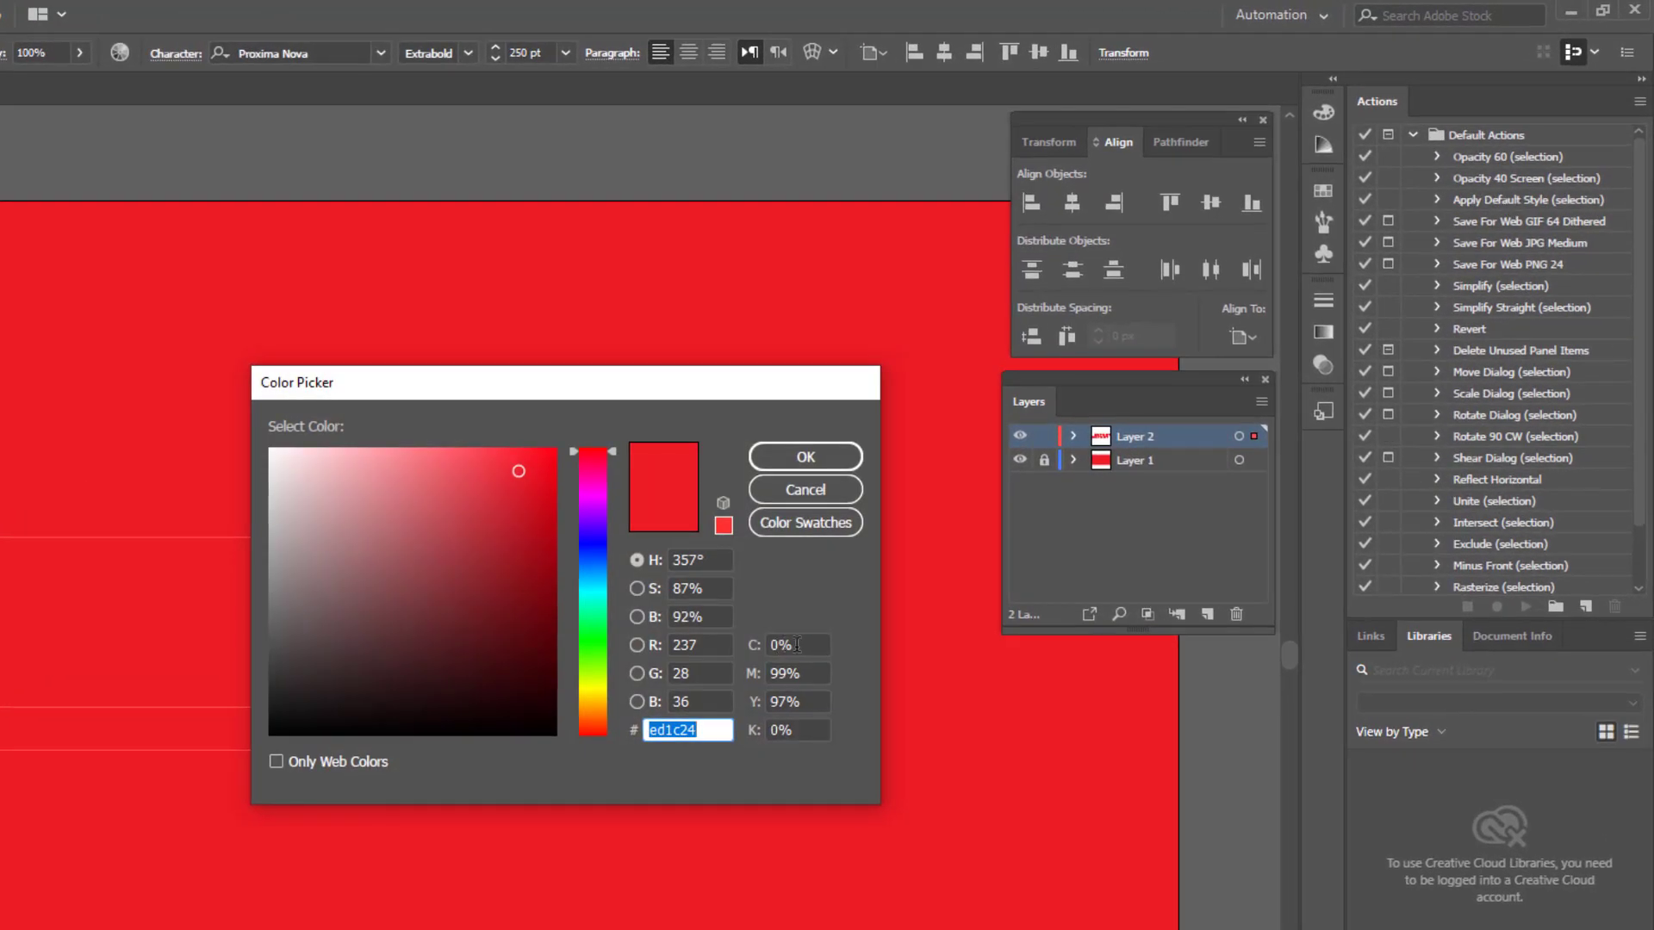
key("Tab")
key("Tab")
type("100")
key("Tab")
type("1")
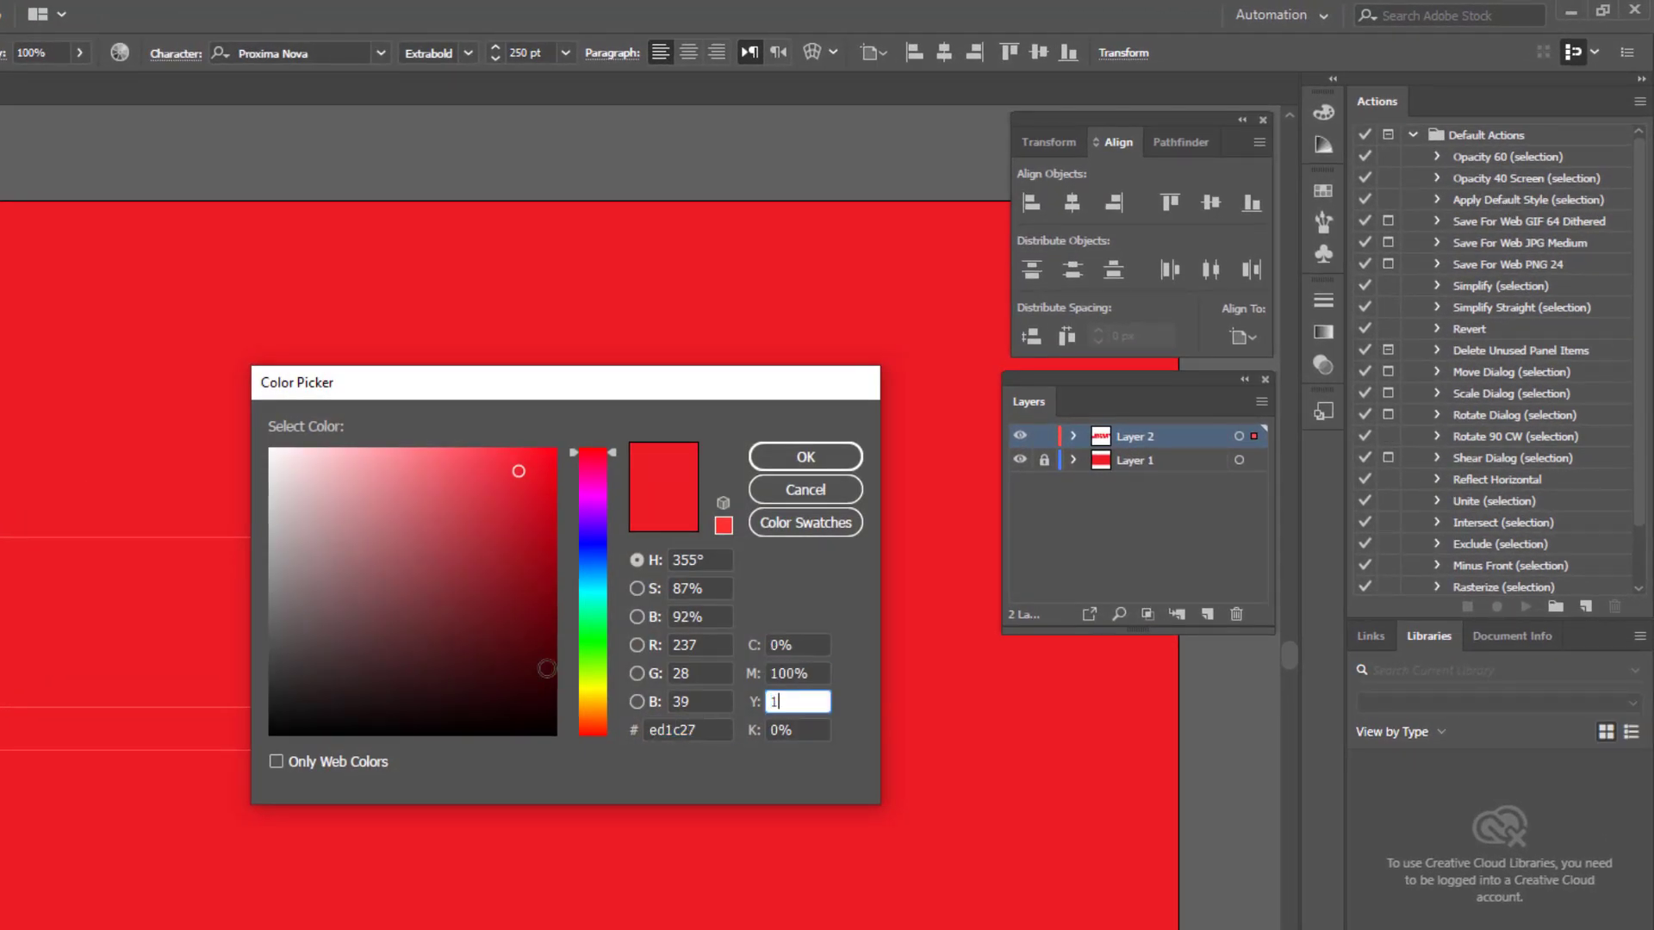
key("Tab")
type("80")
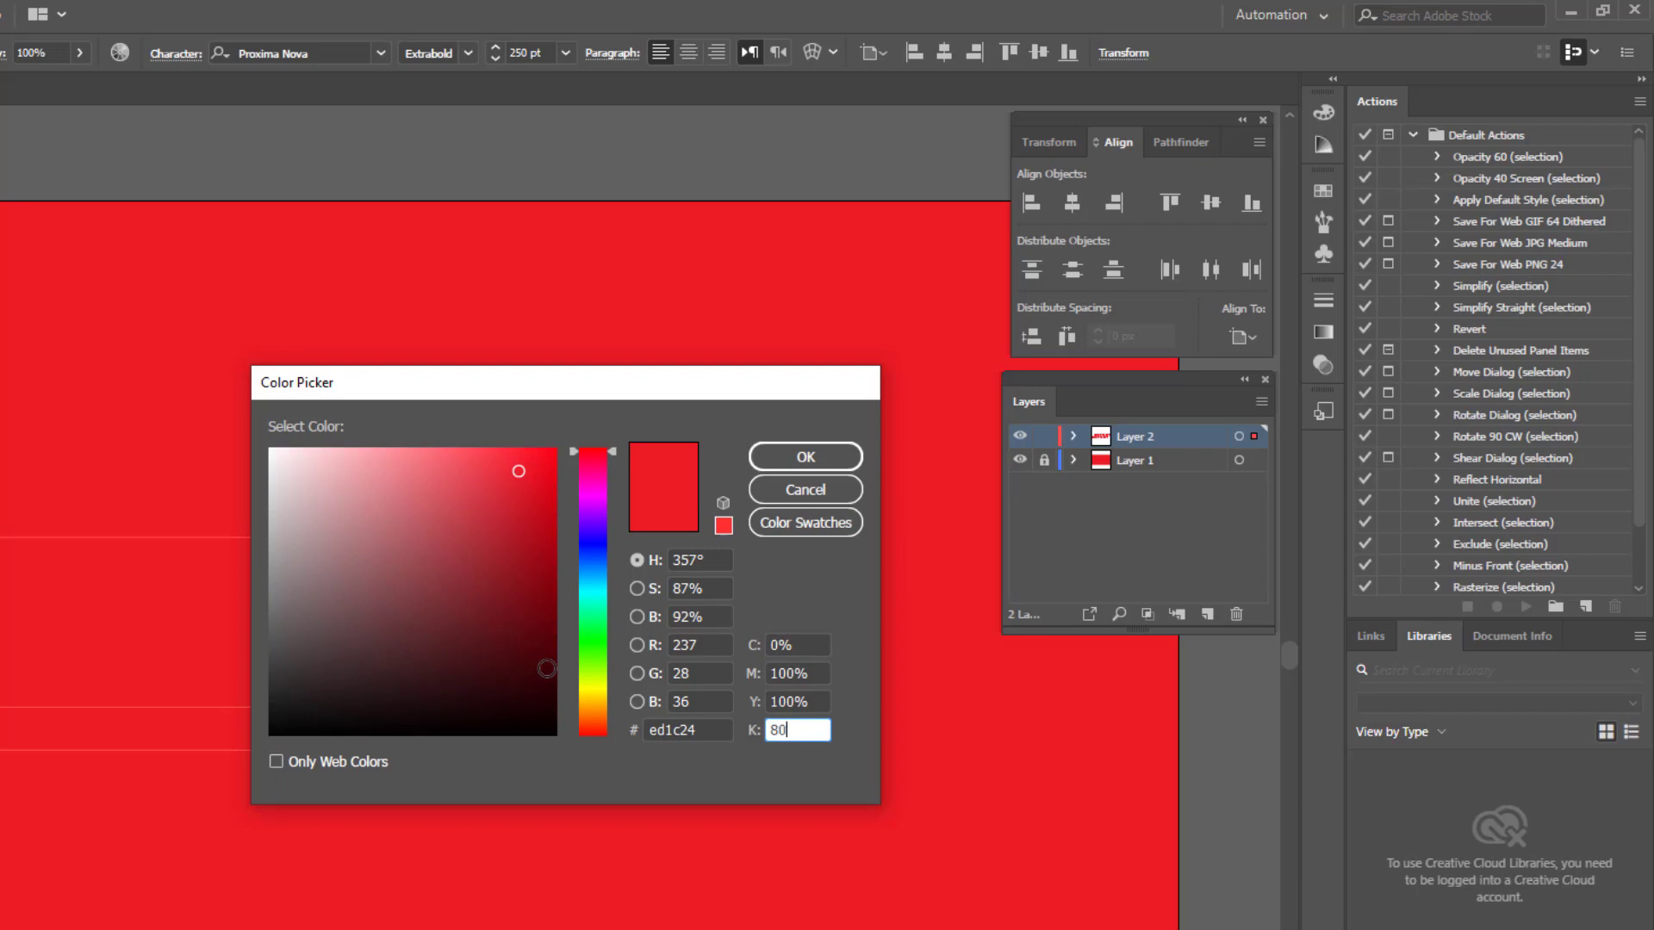
left_click(803, 458)
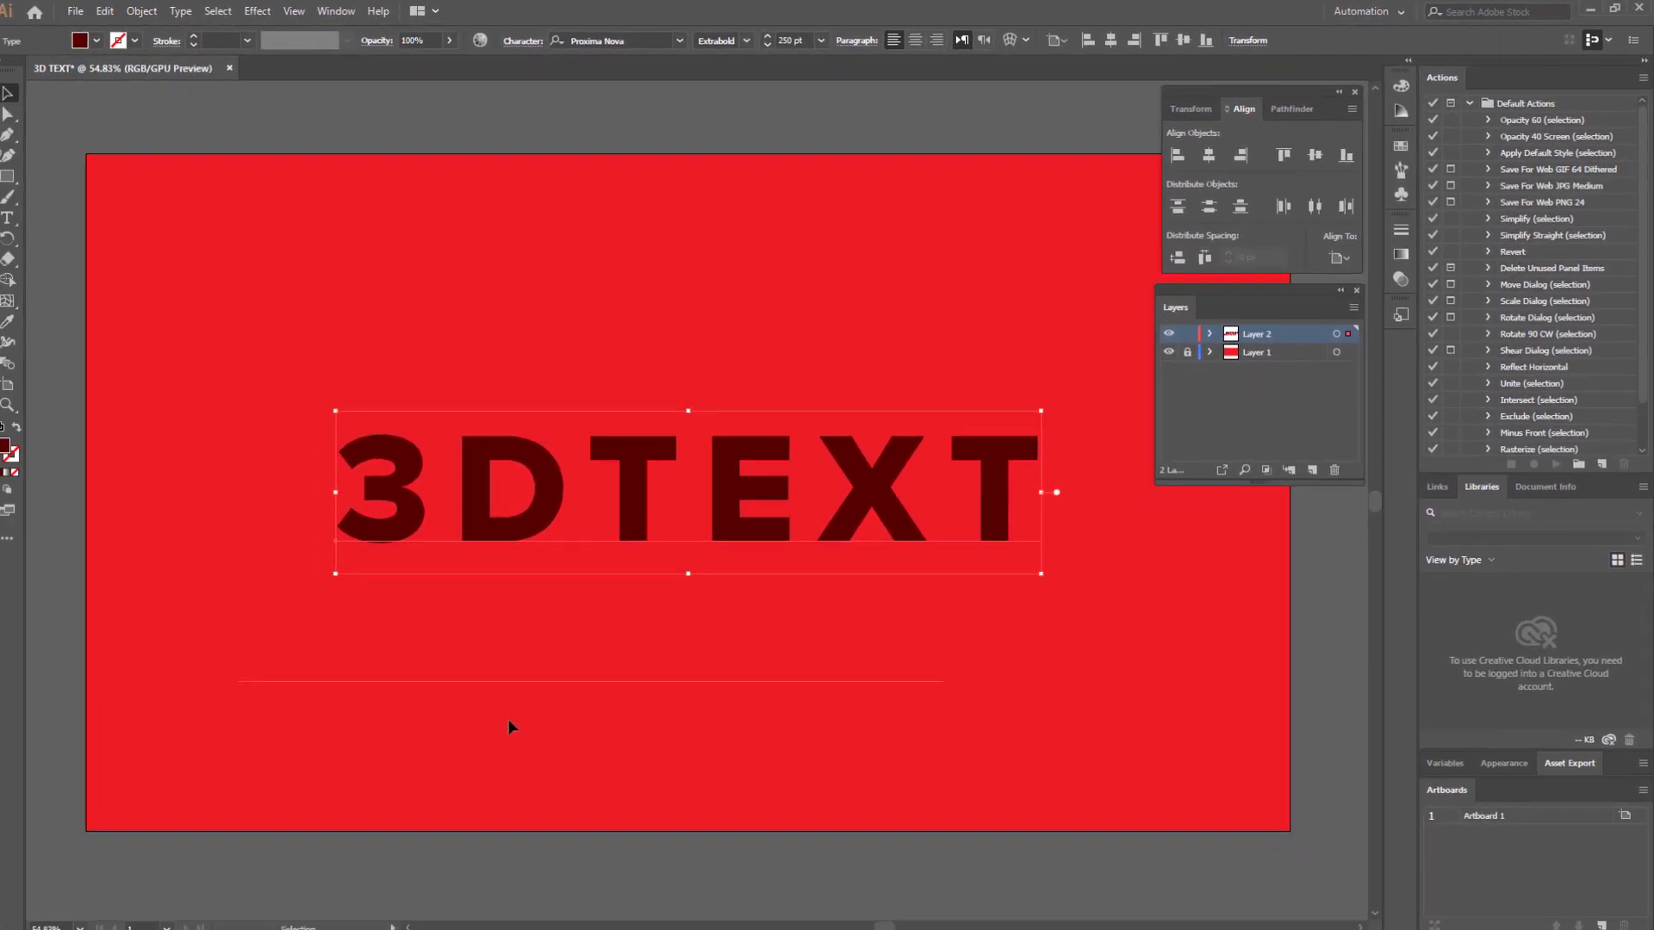
- Paste a down-left offset copy of the dark 3DTEXT and blend the two into an extrusion
left_click(518, 715)
left_click(508, 486)
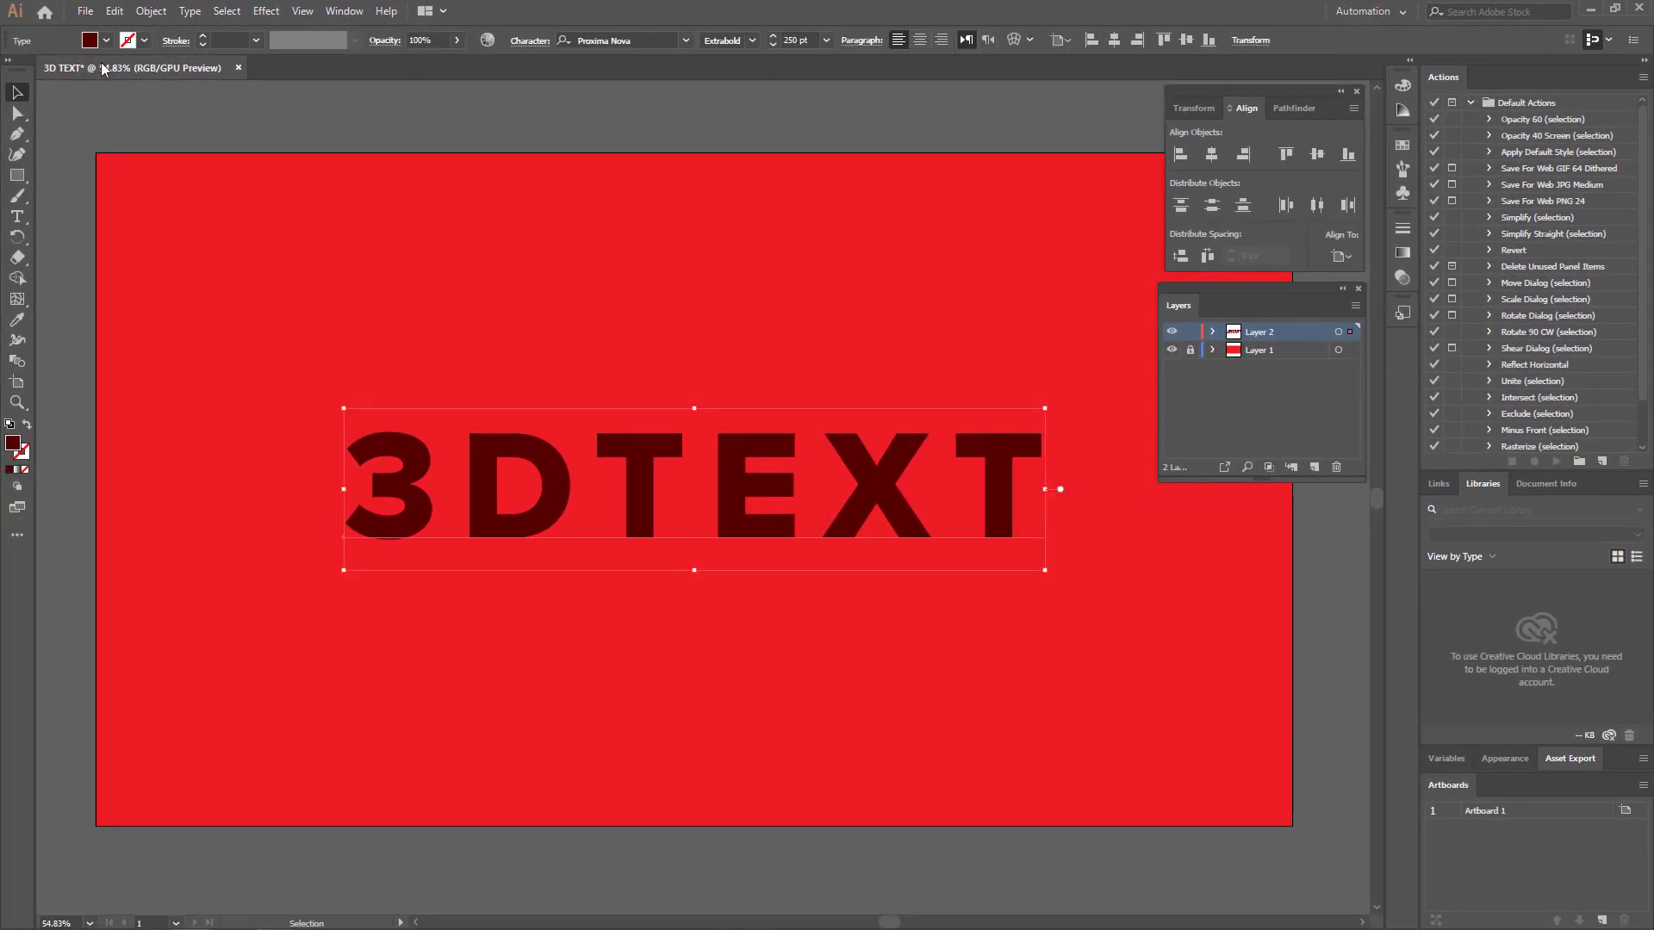
left_click(115, 11)
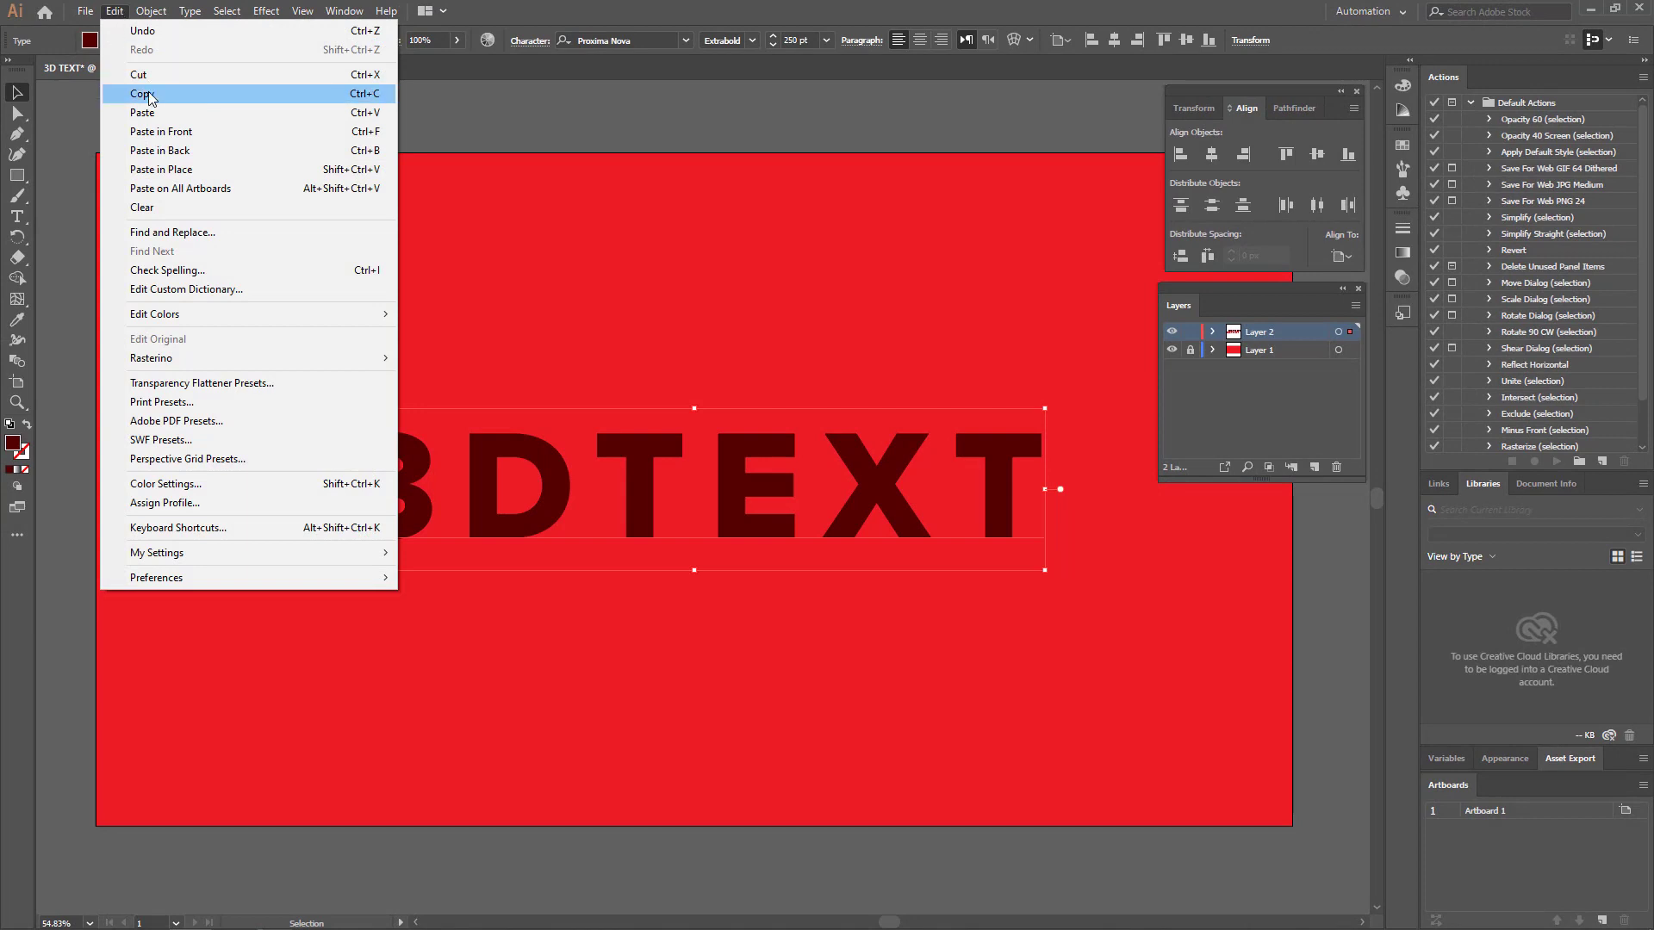
left_click(155, 93)
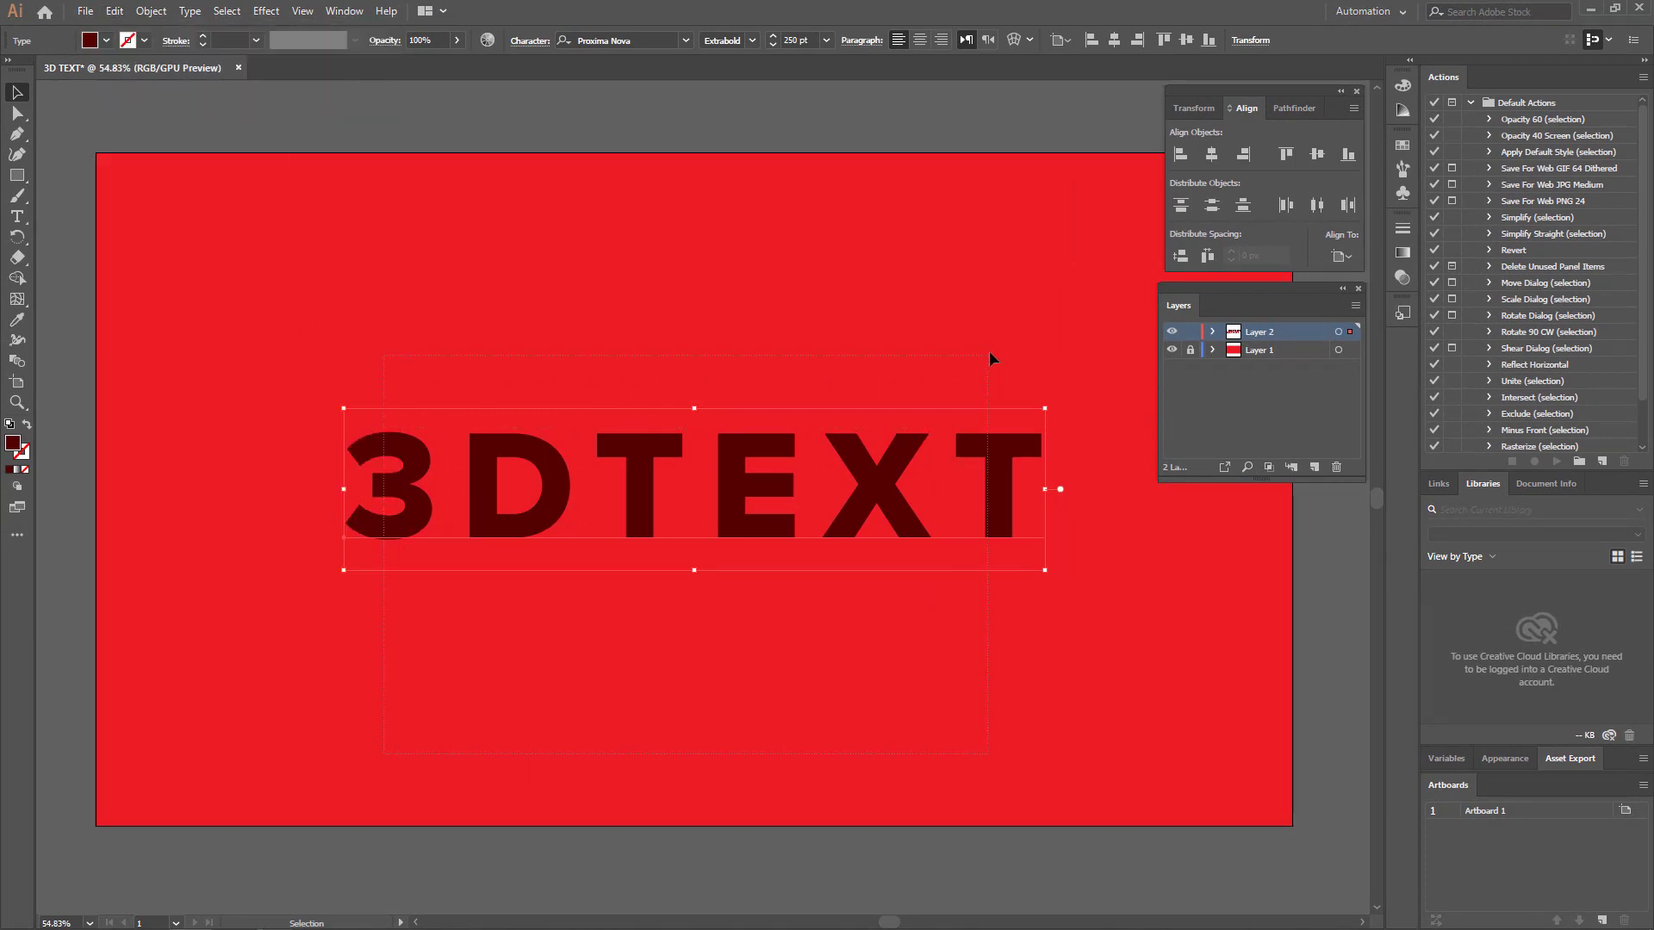
key("ctrl+v")
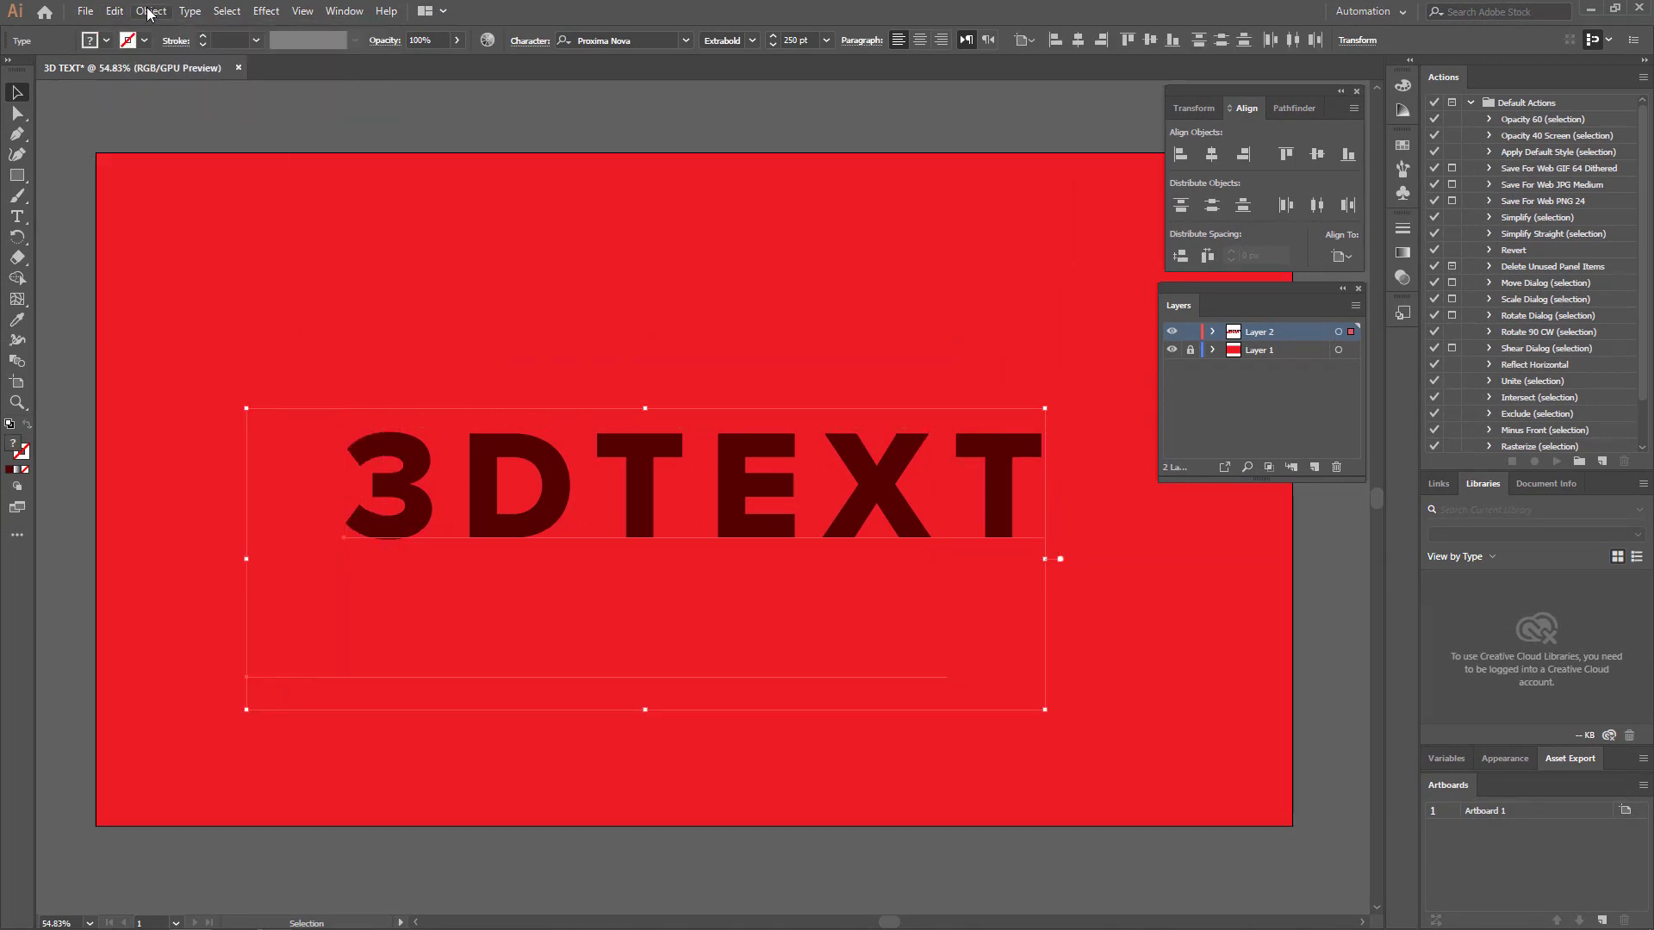
left_click(150, 11)
mouse_move(246, 483)
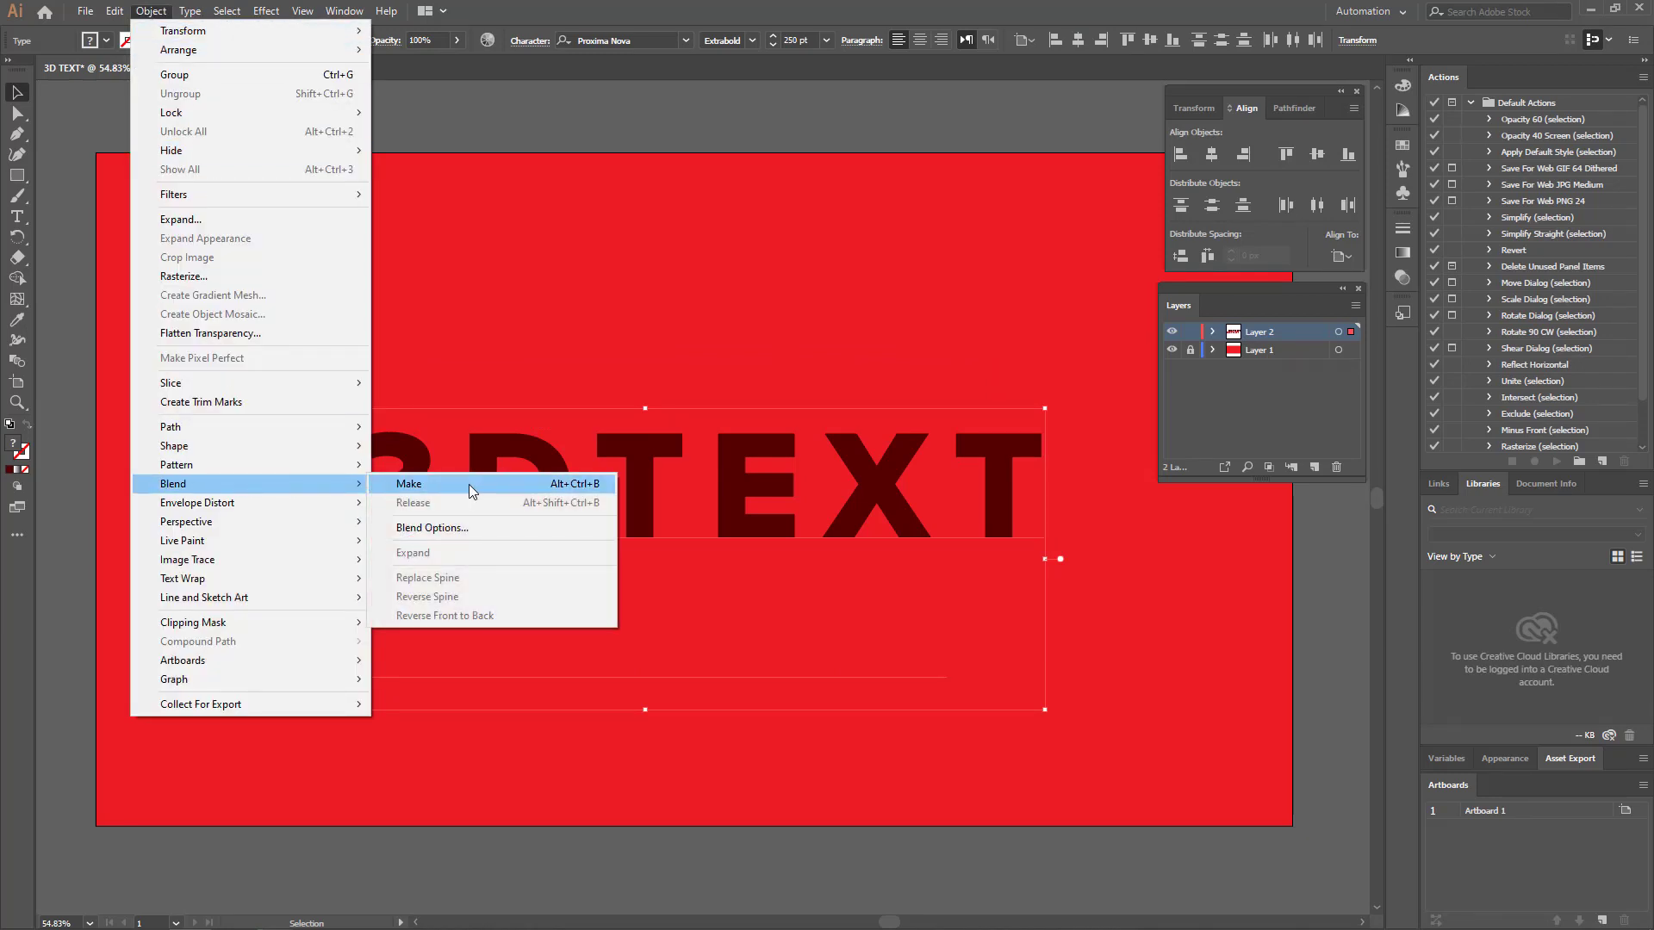
left_click(471, 488)
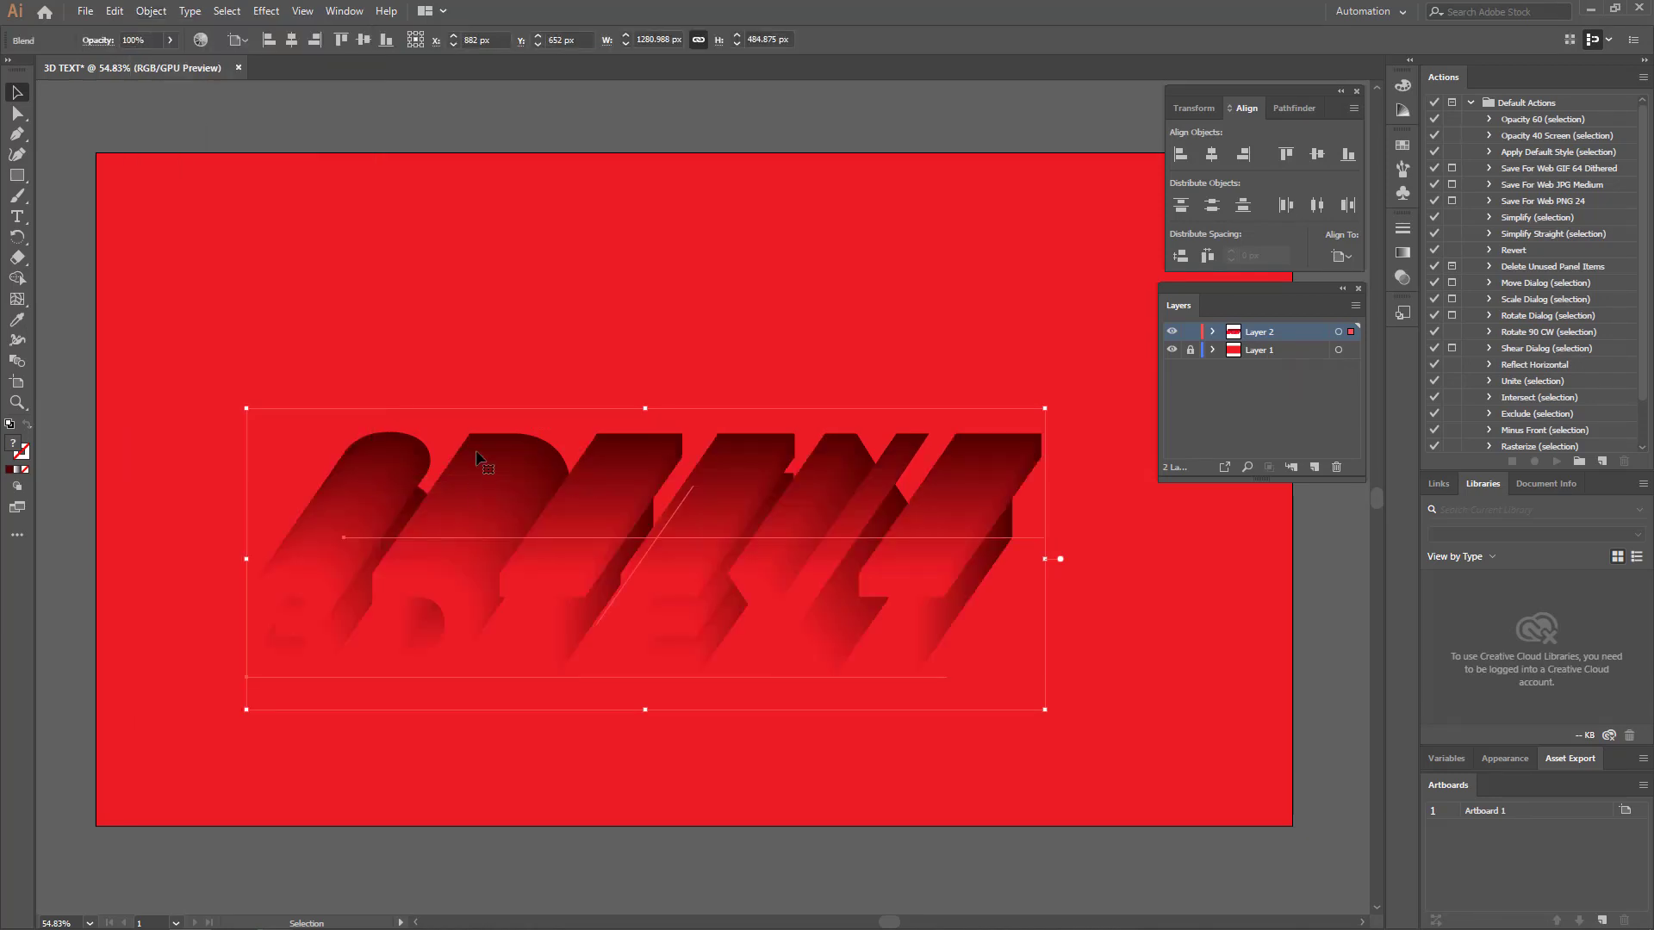
left_click(519, 355)
left_click(515, 446)
- Inside the isolated blend, send the red text end to the back at 0% opacity
right_click(516, 450)
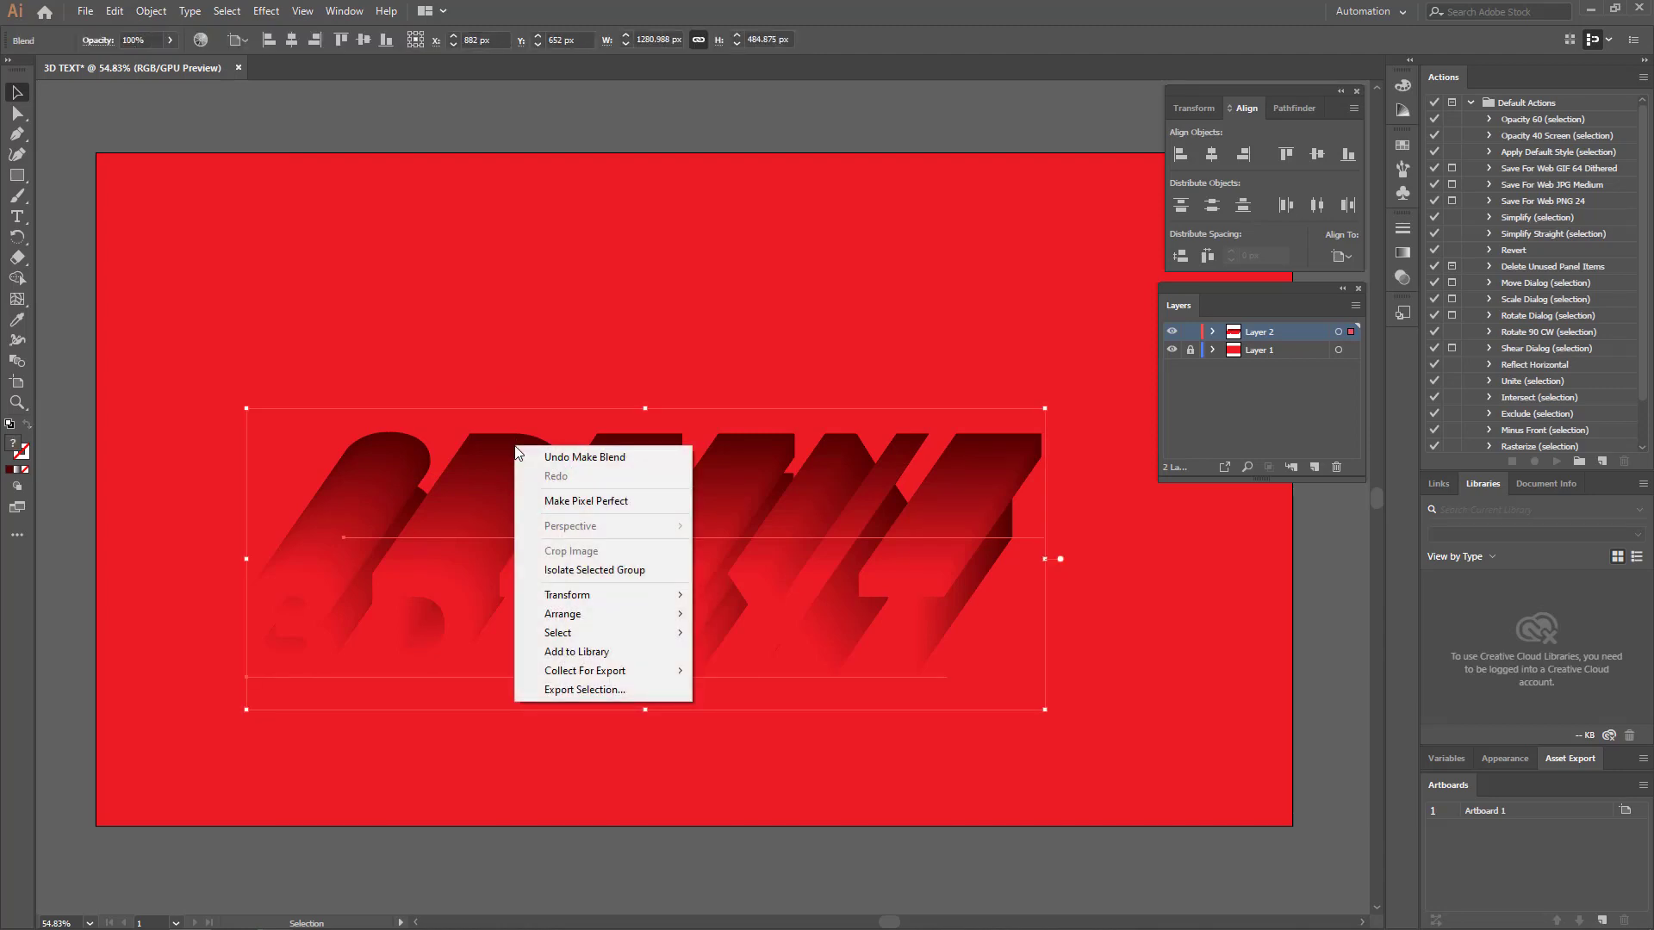
left_click(590, 568)
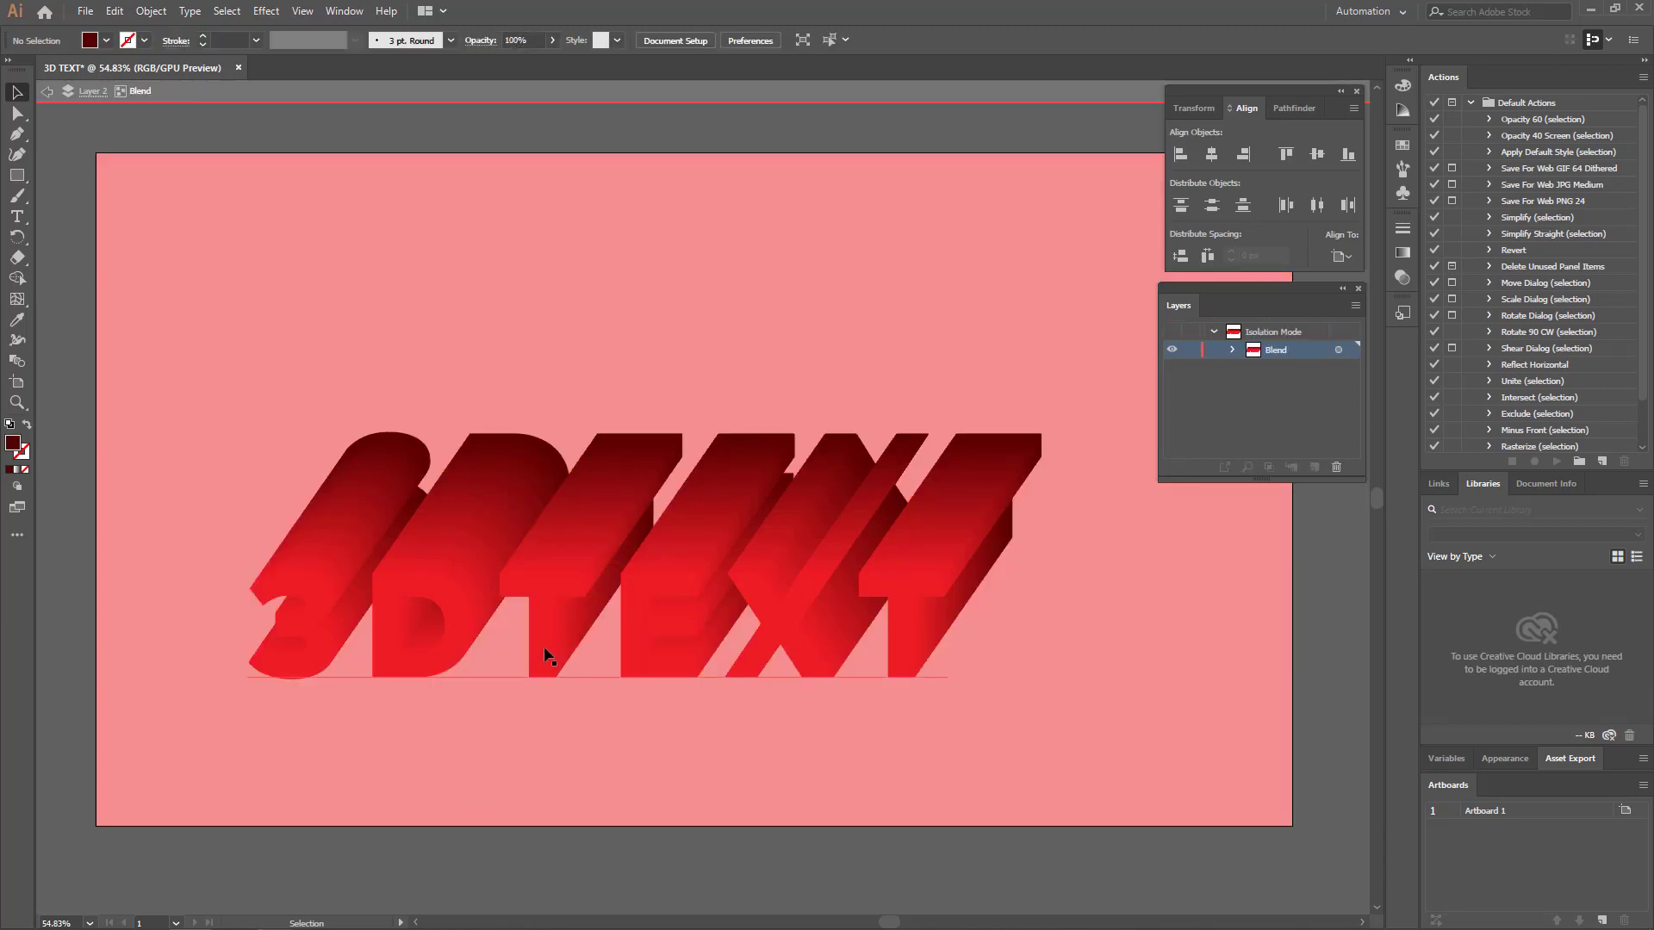
left_click(547, 653)
right_click(545, 644)
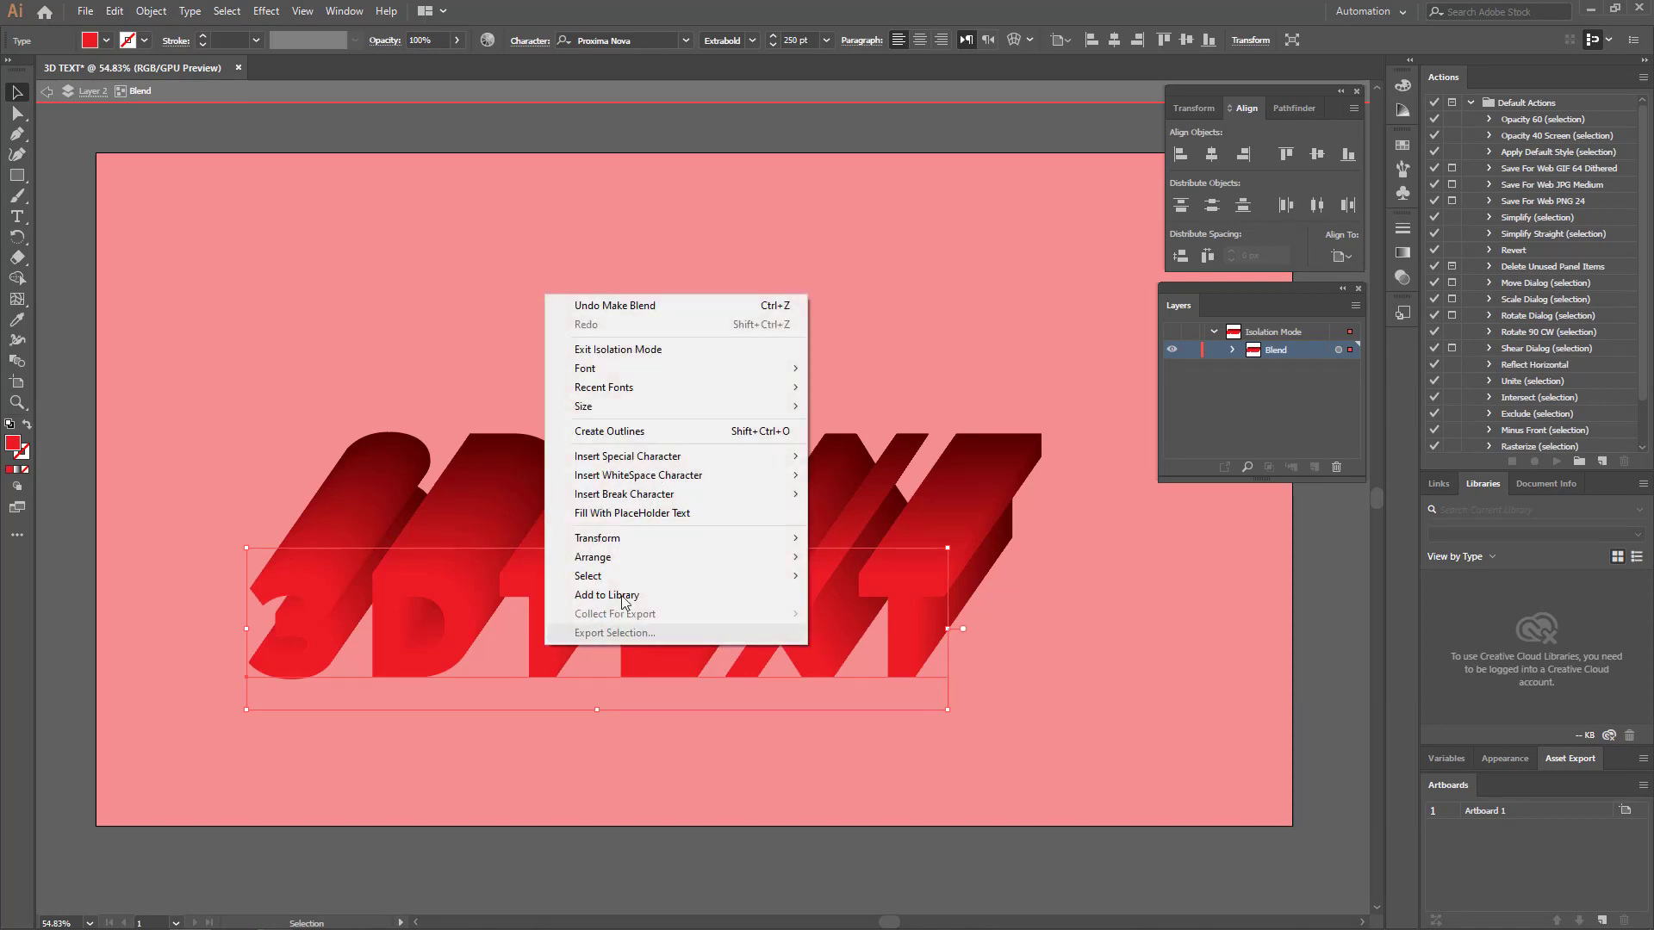
mouse_move(592, 556)
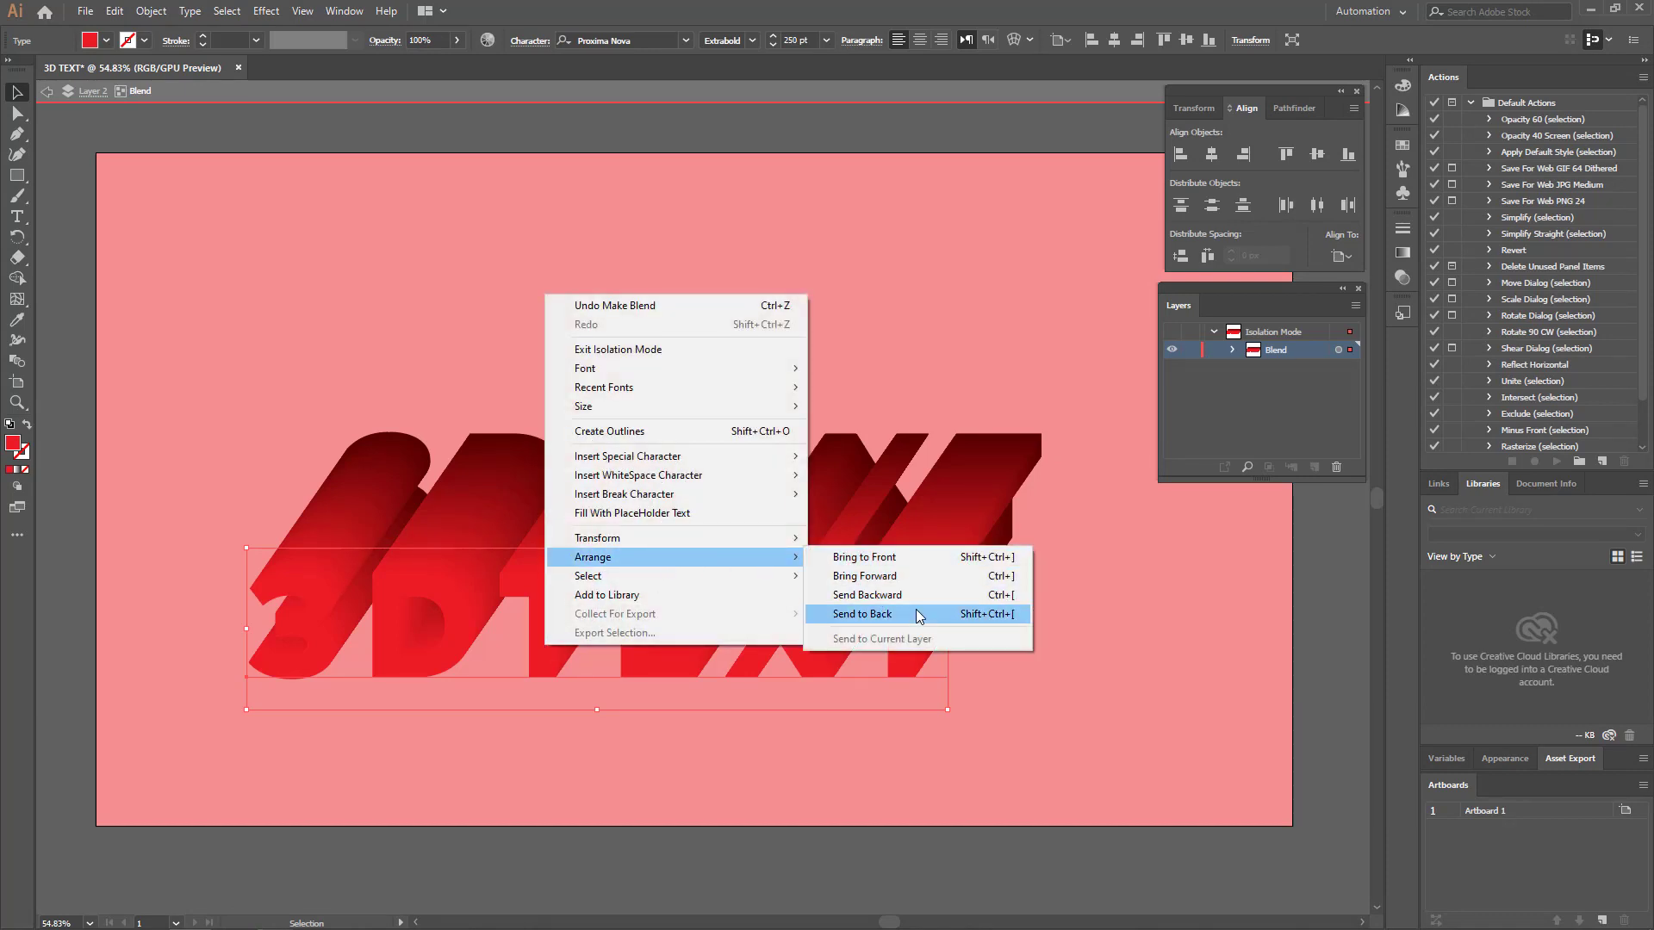
left_click(917, 611)
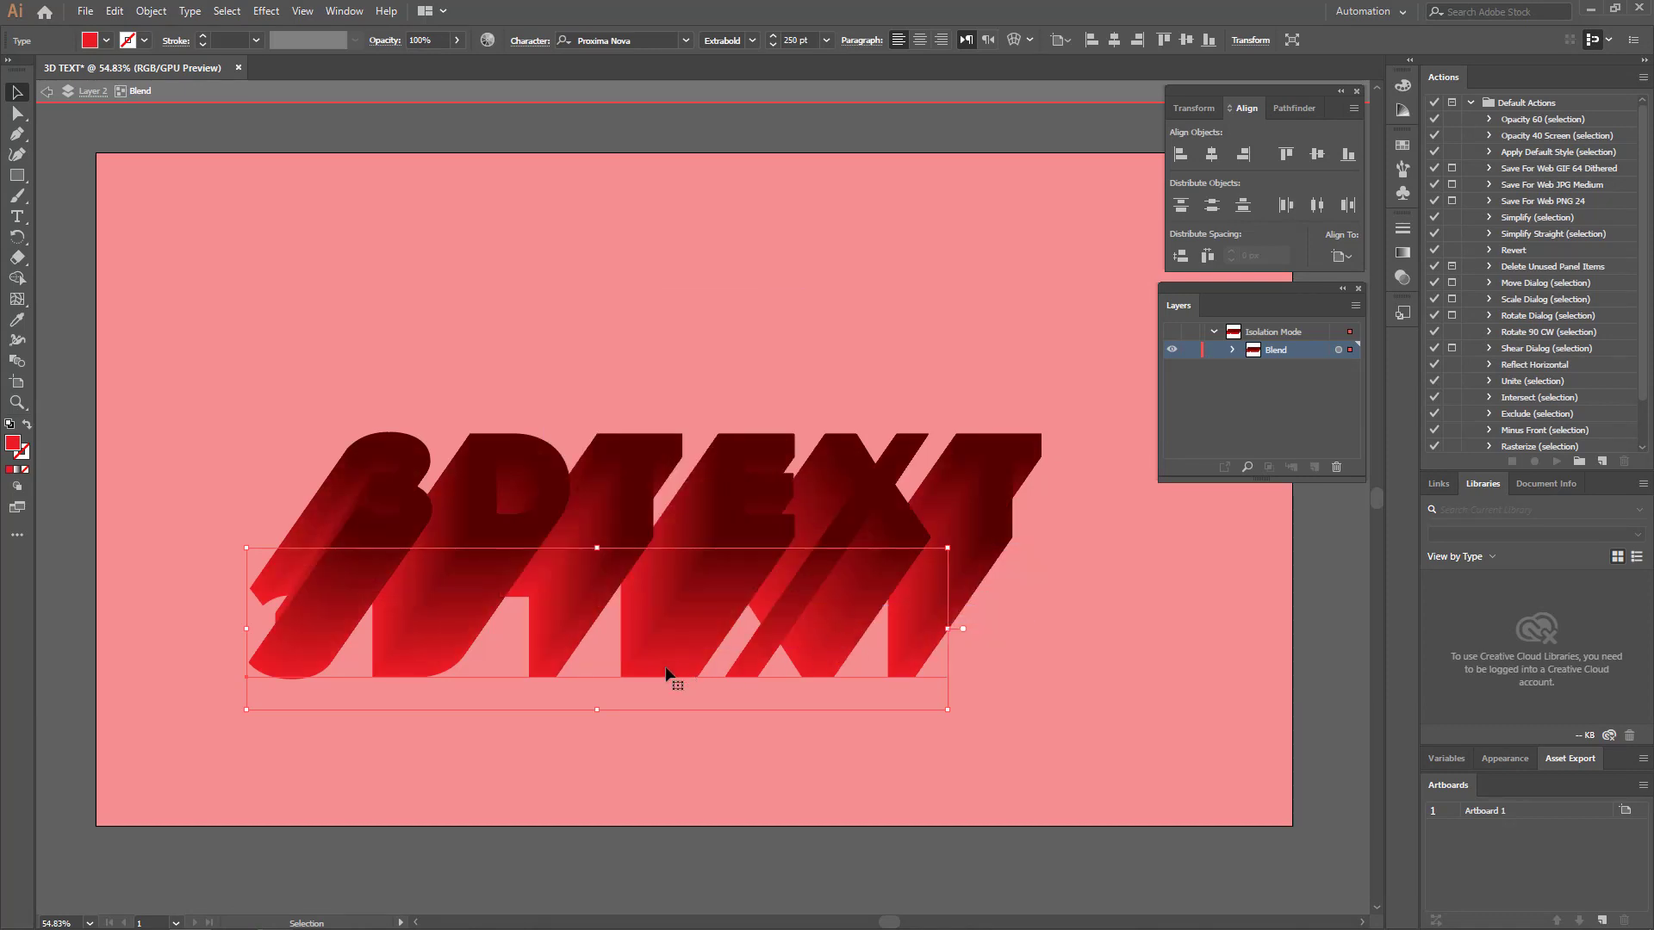
left_click(459, 46)
left_click_drag(457, 62, 353, 67)
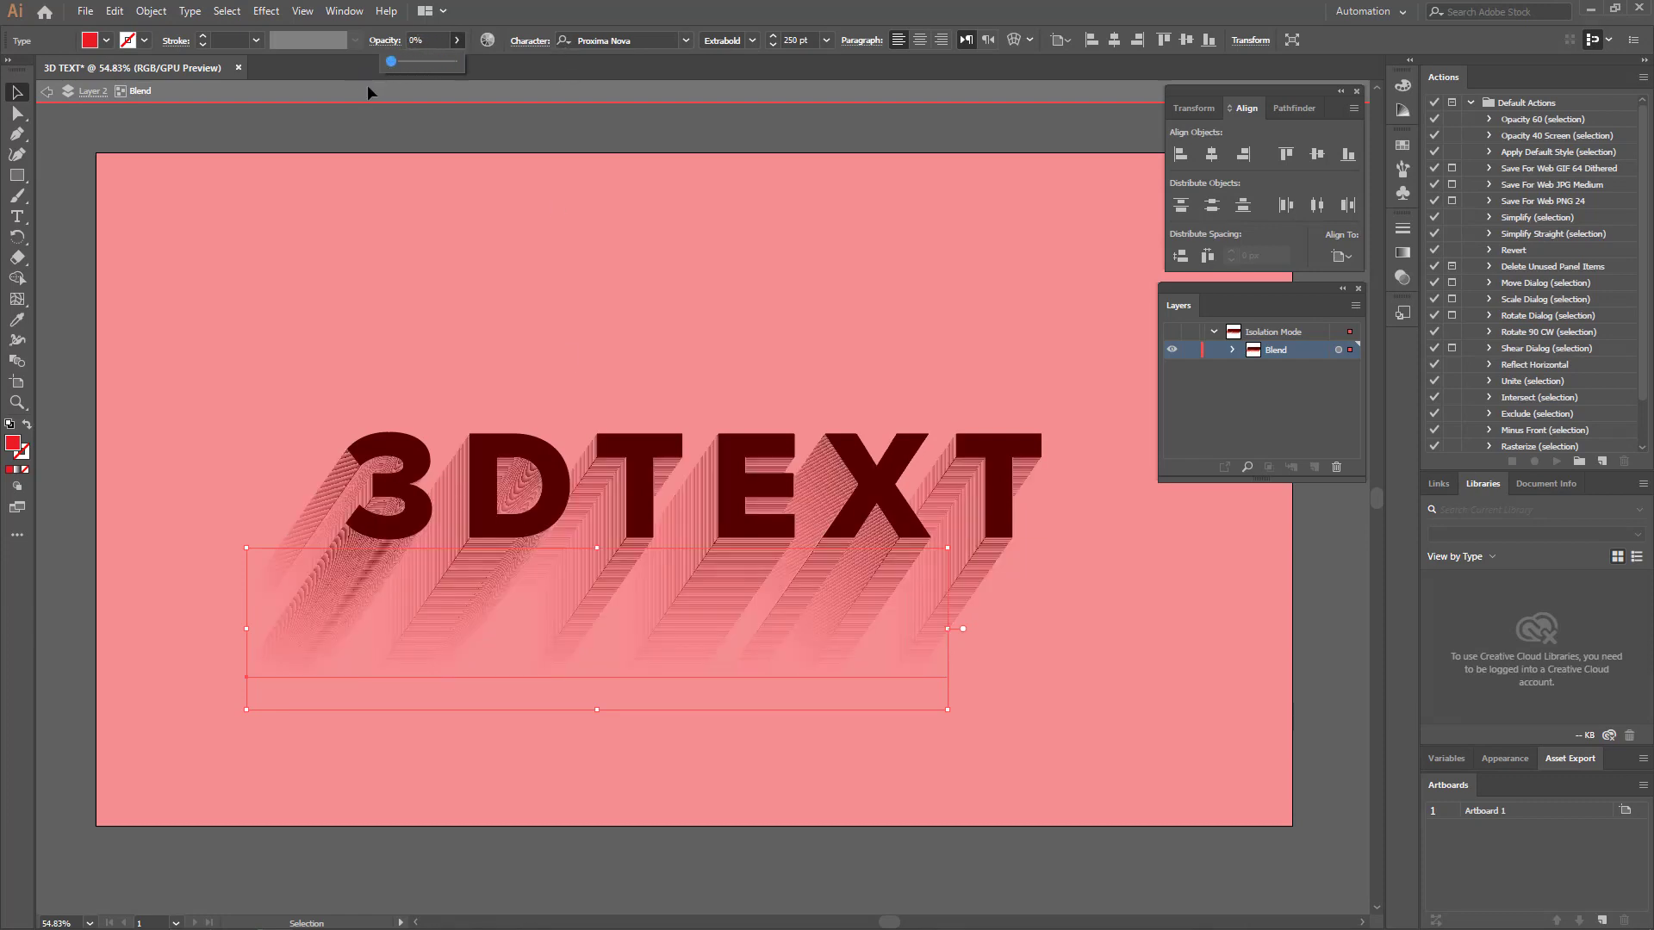
left_click(12, 92)
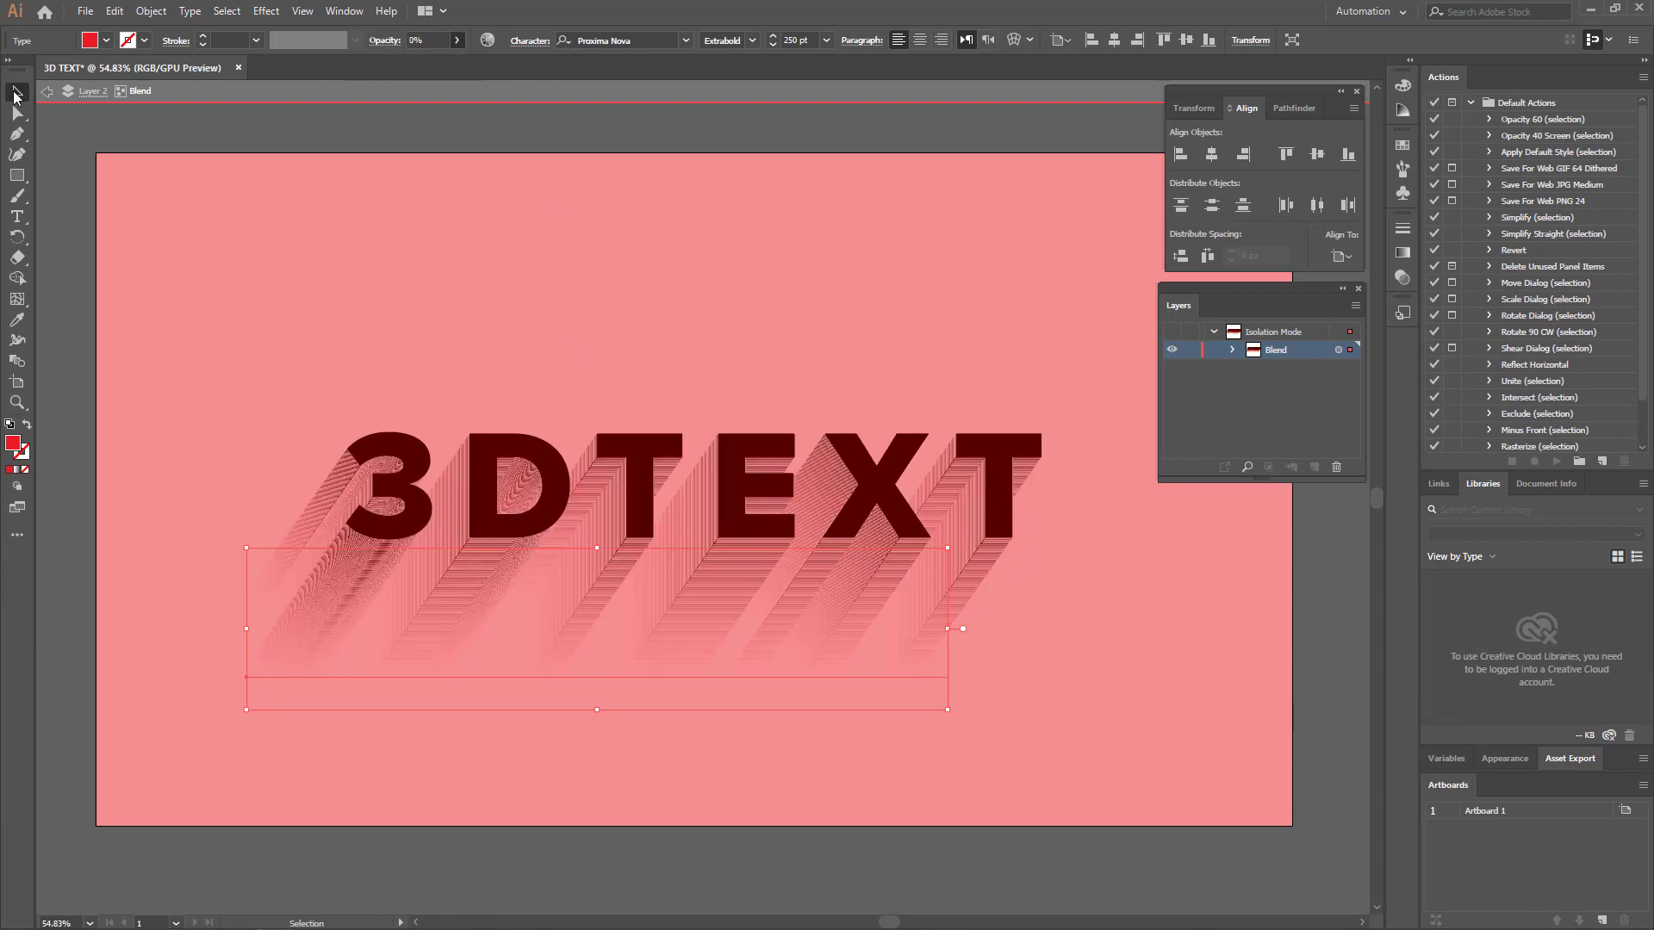
- Move the transparent end up just behind the letters and exit isolation mode
left_click(343, 266)
left_click_drag(399, 693, 445, 584)
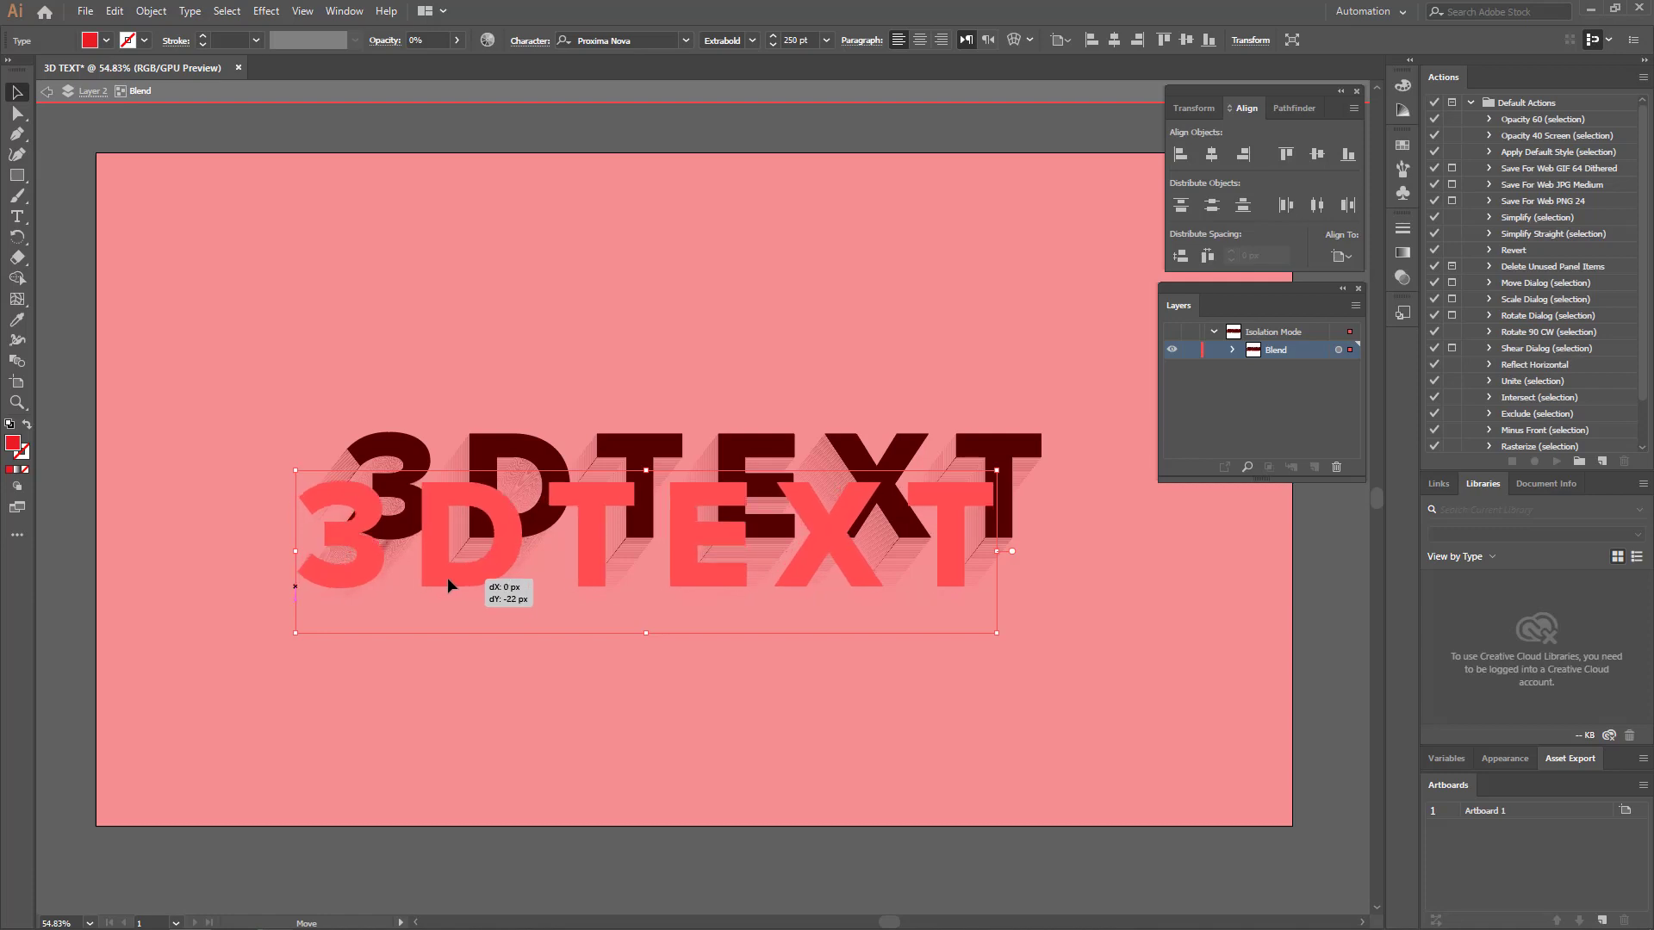
left_click_drag(444, 584, 447, 577)
left_click(243, 373)
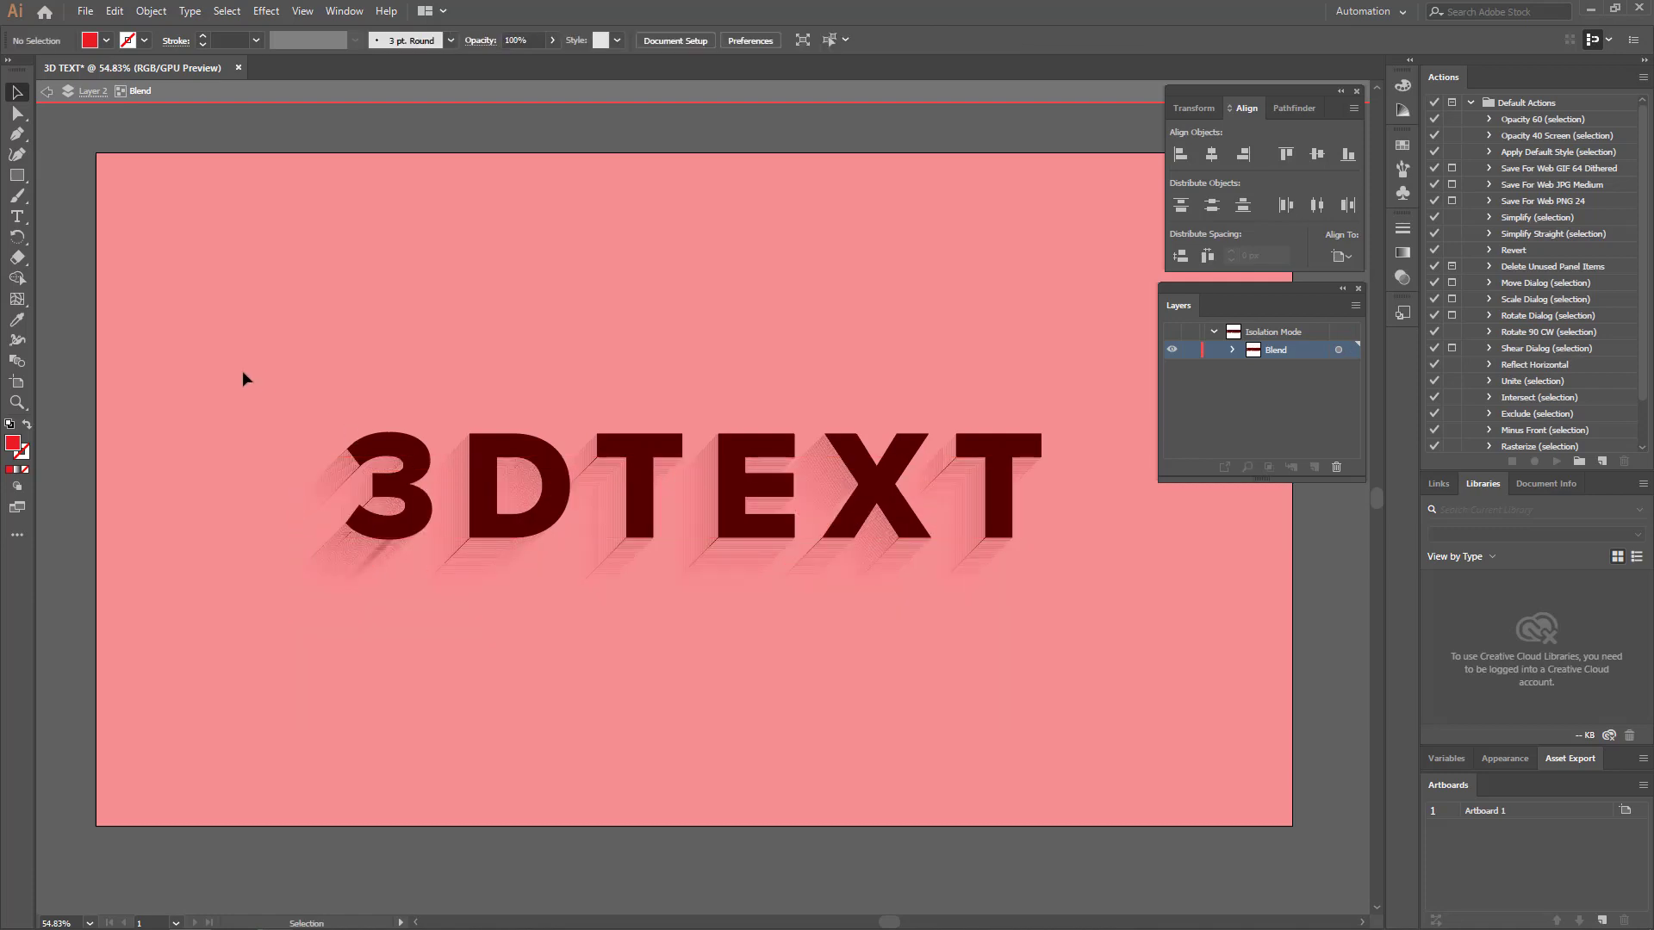
left_click(46, 94)
- Apply a Gaussian Blur to the 3DTEXT blend, softening it into a hazy shadow
left_click(782, 597)
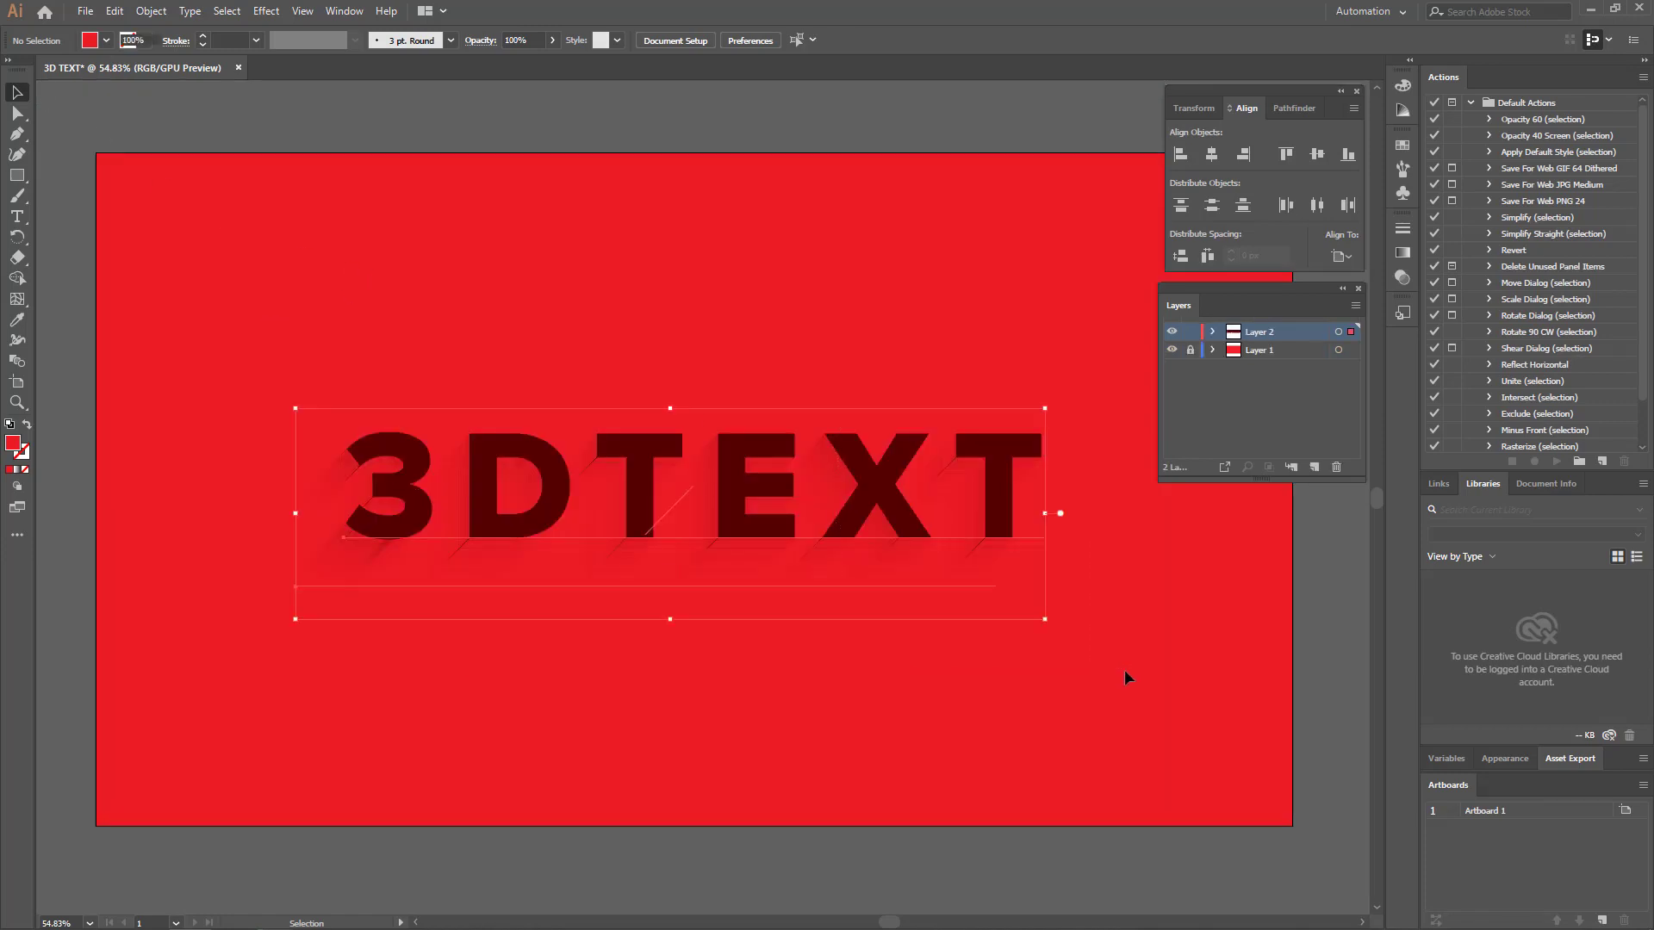
left_click(266, 10)
mouse_move(344, 298)
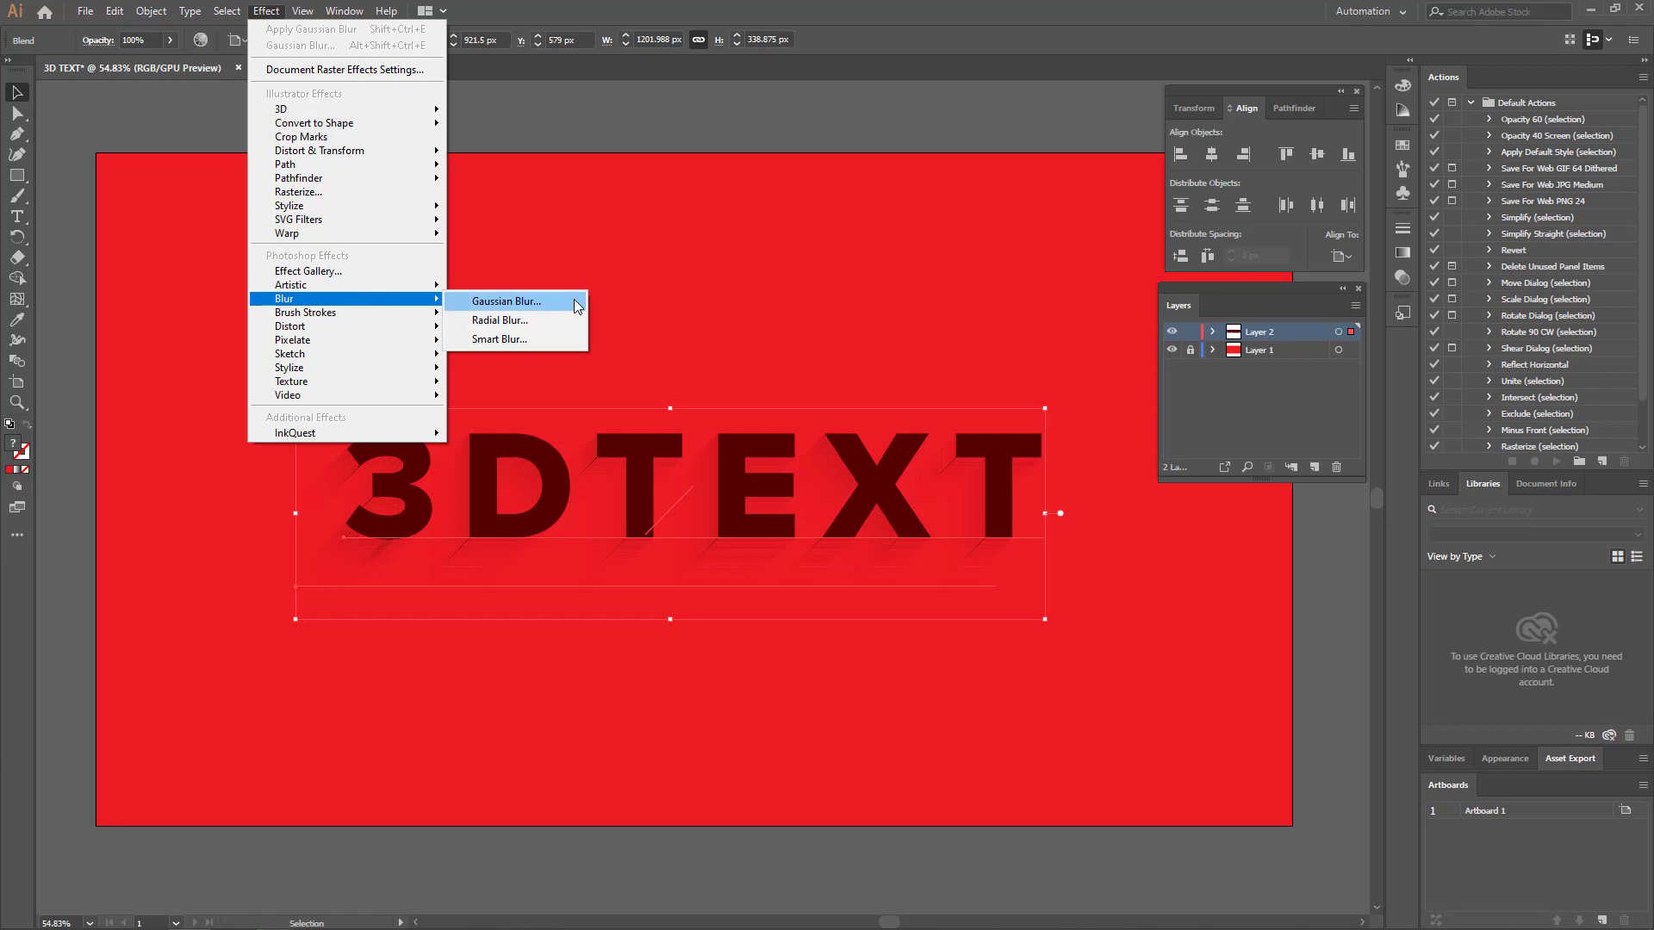
left_click(575, 302)
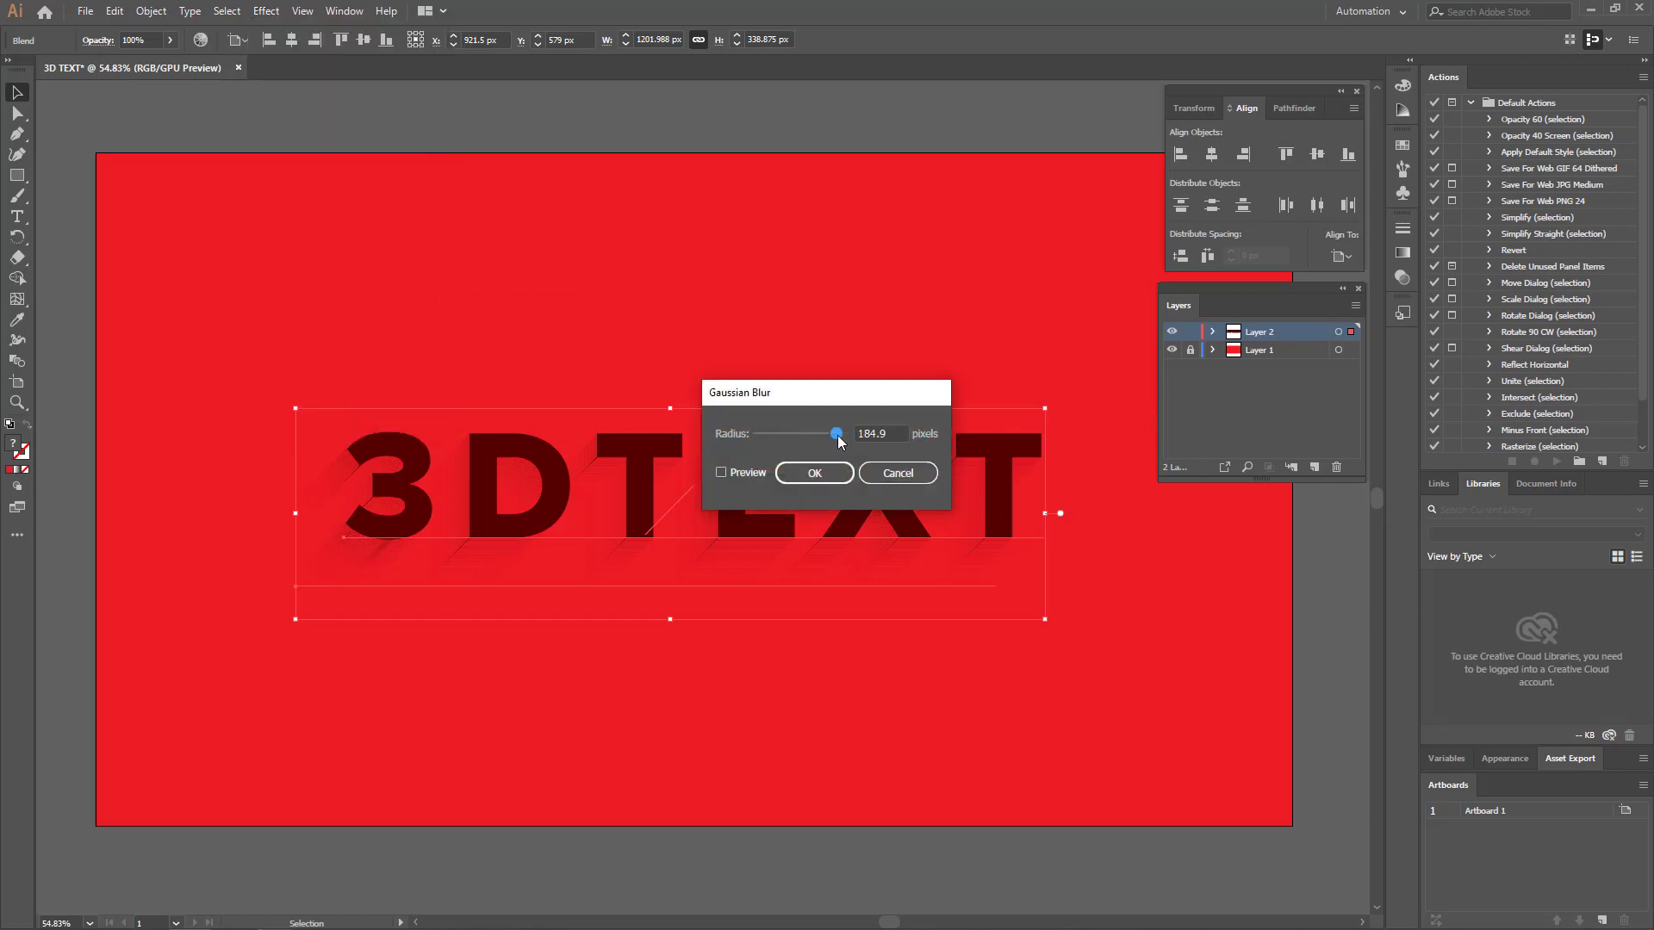
left_click(811, 473)
left_click(729, 358)
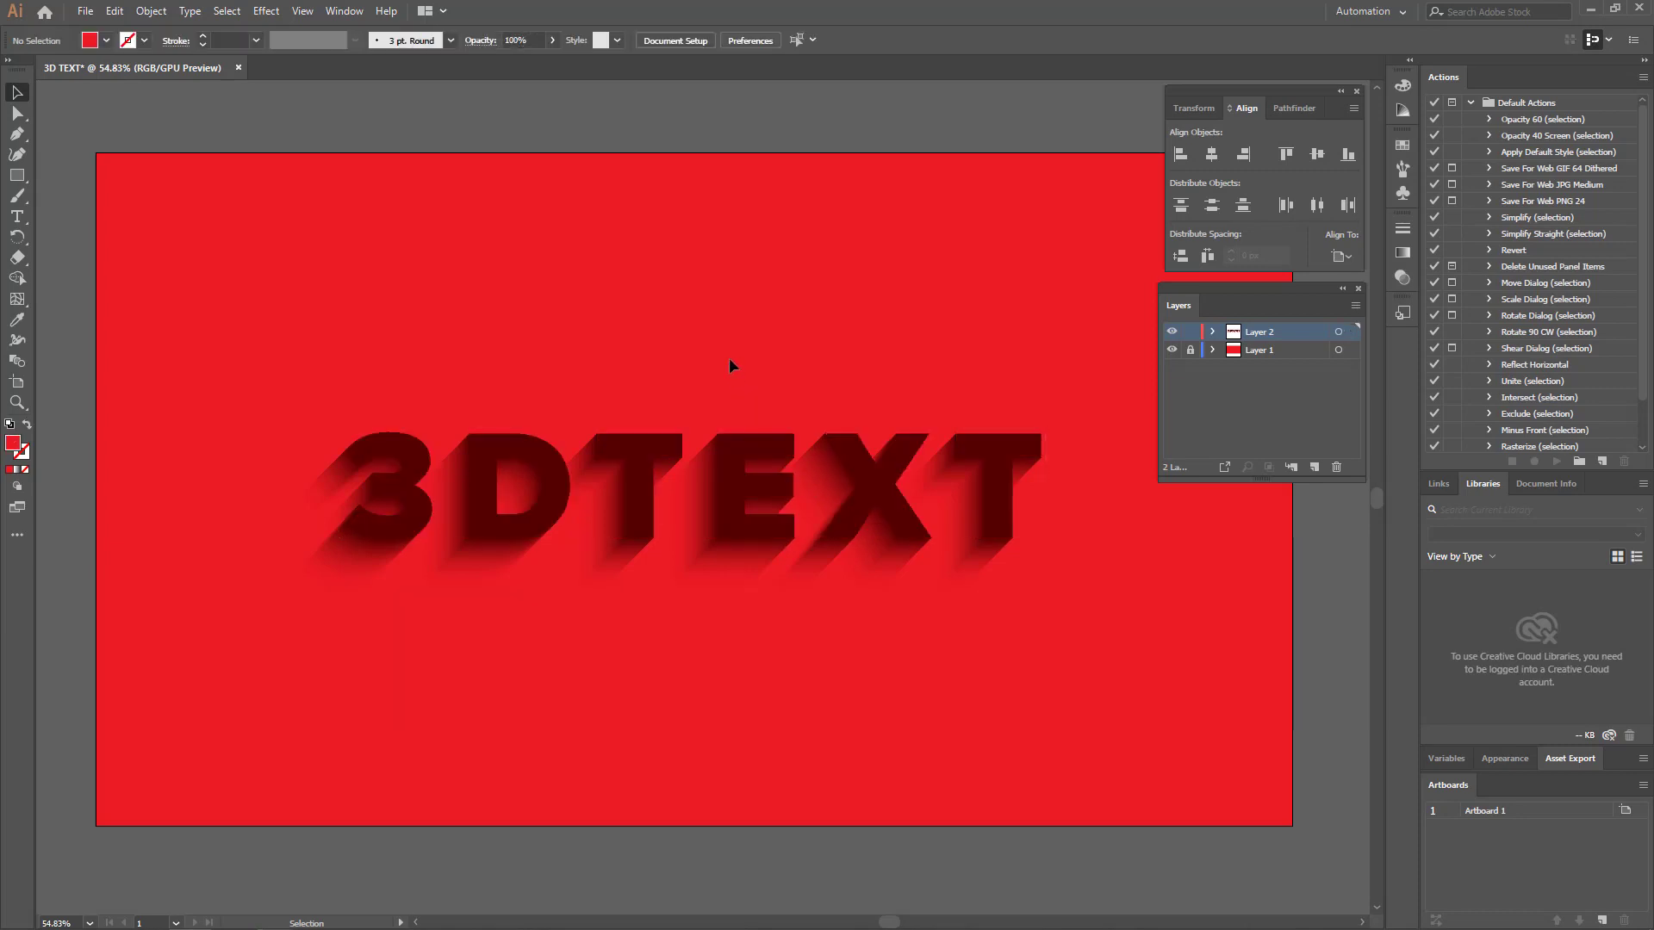
- Paste the 3DTEXT in place over the shadow, copy it, and paste a copy in back
left_click(117, 13)
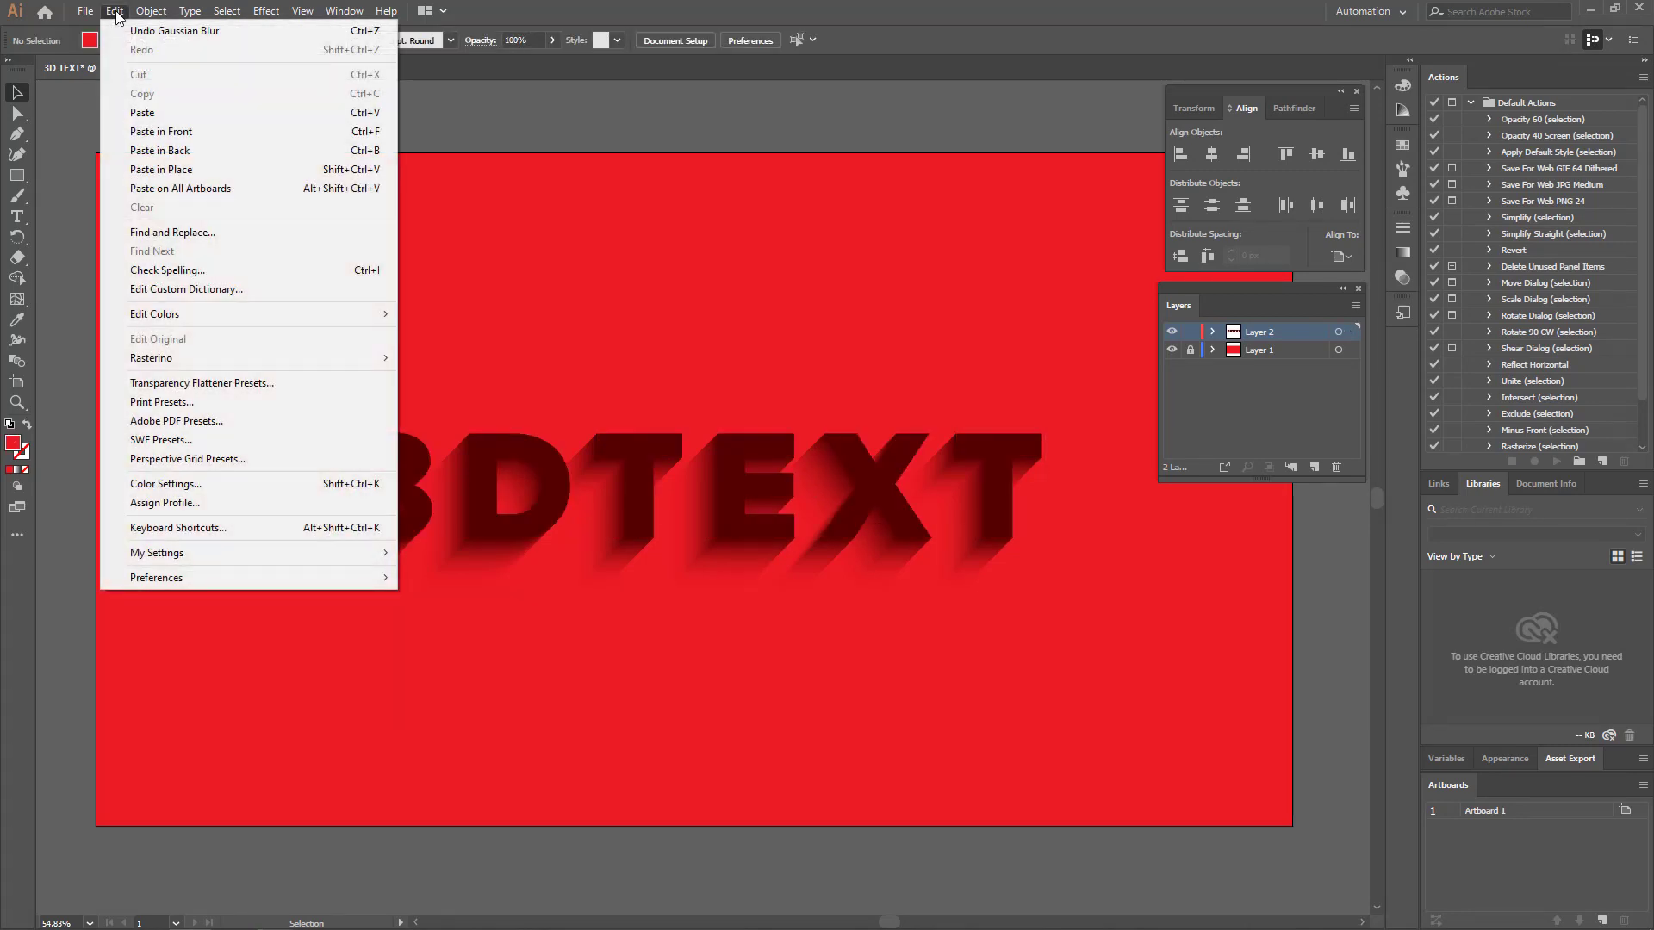
left_click(180, 170)
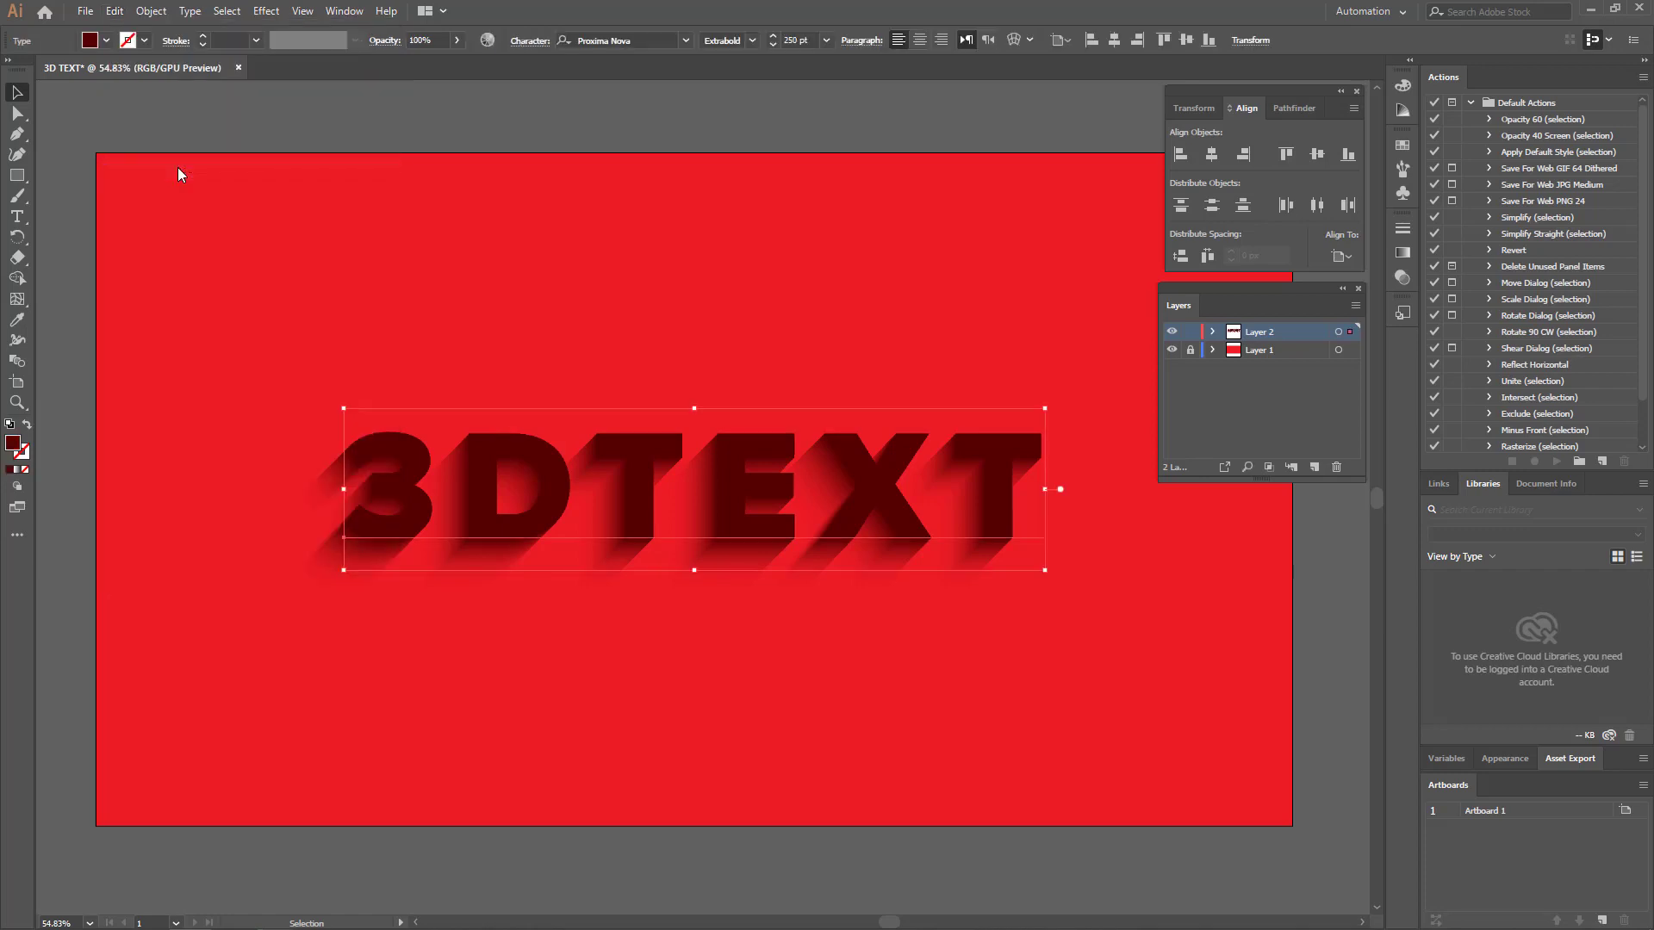
left_click(116, 12)
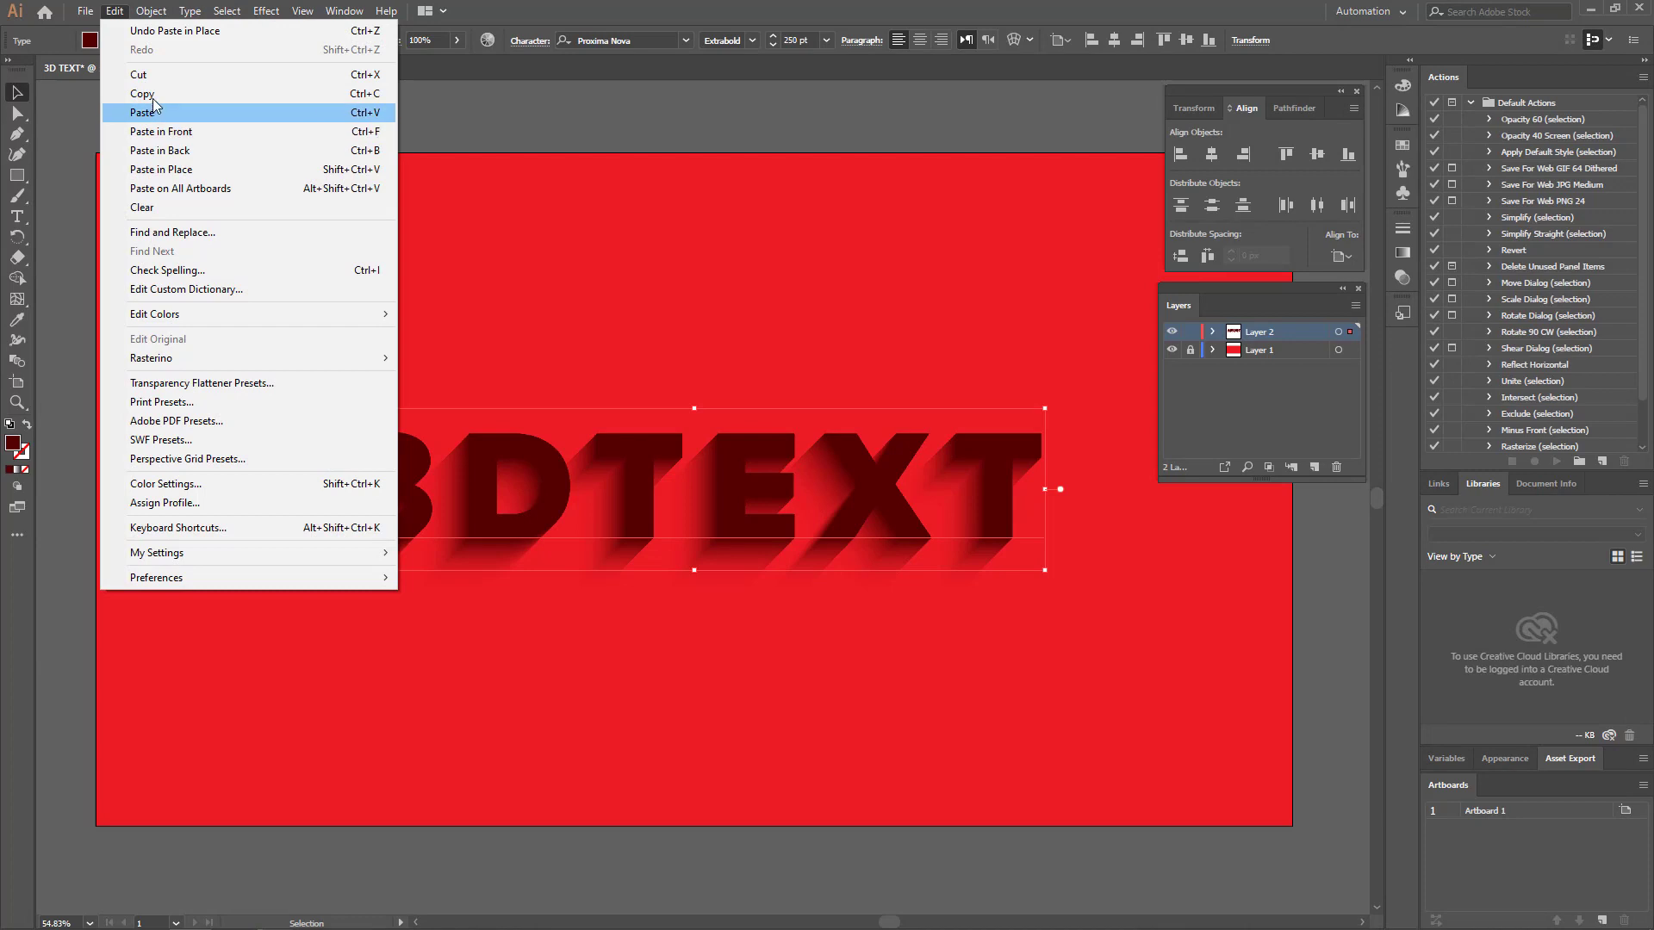
left_click(155, 95)
left_click(114, 11)
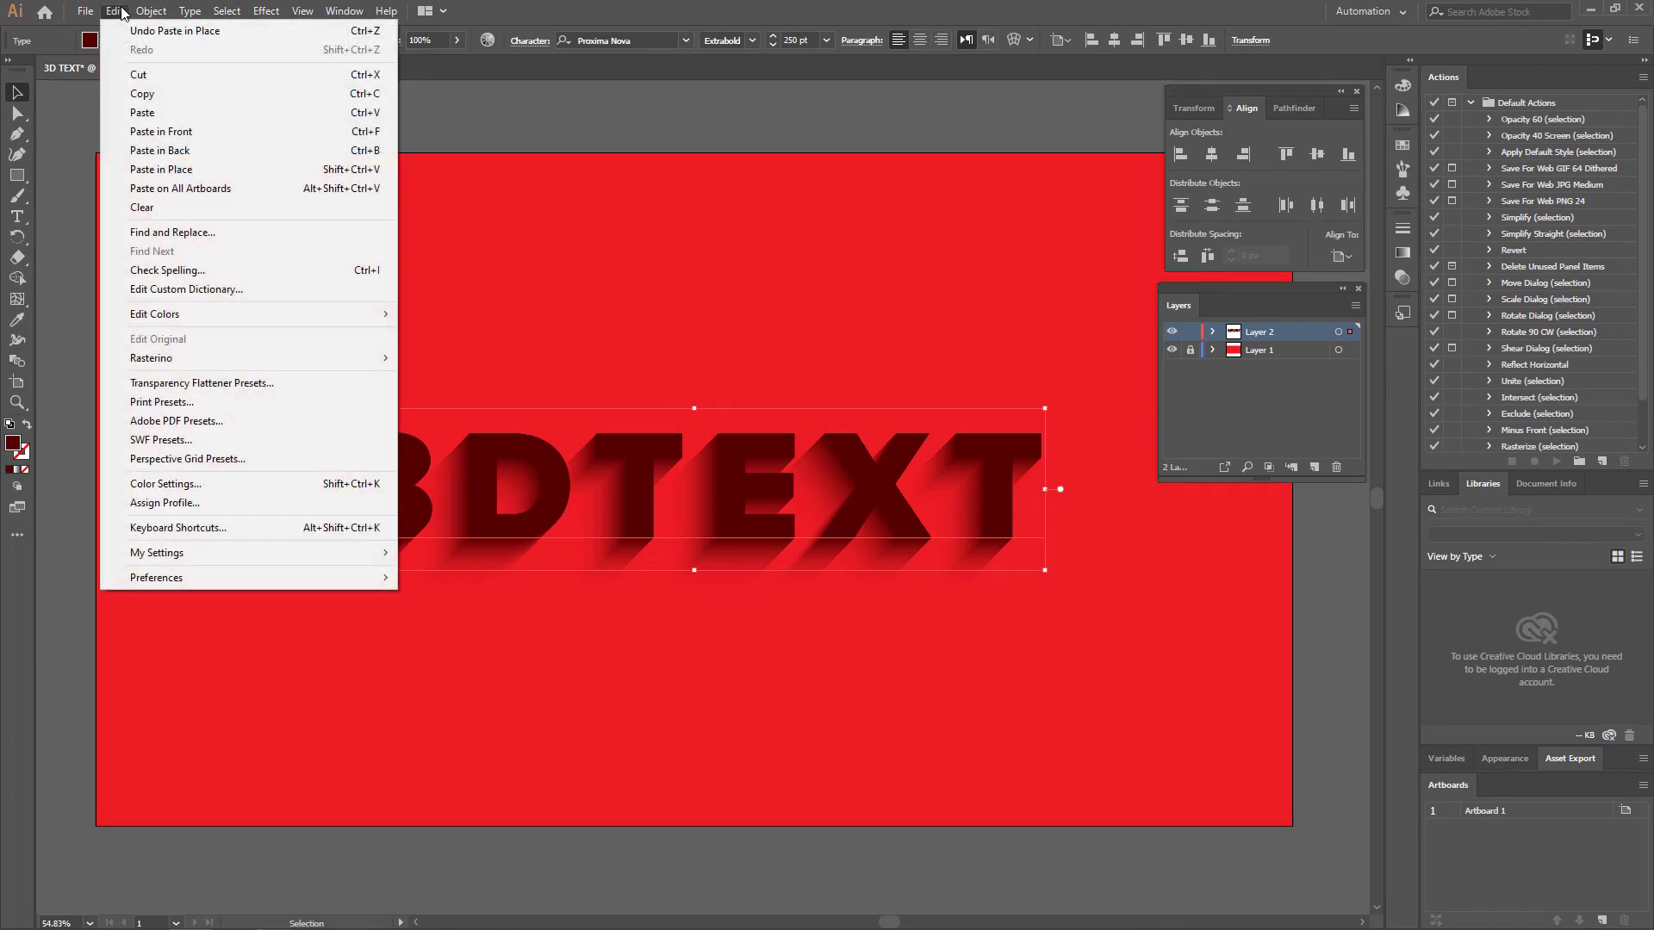
left_click(176, 152)
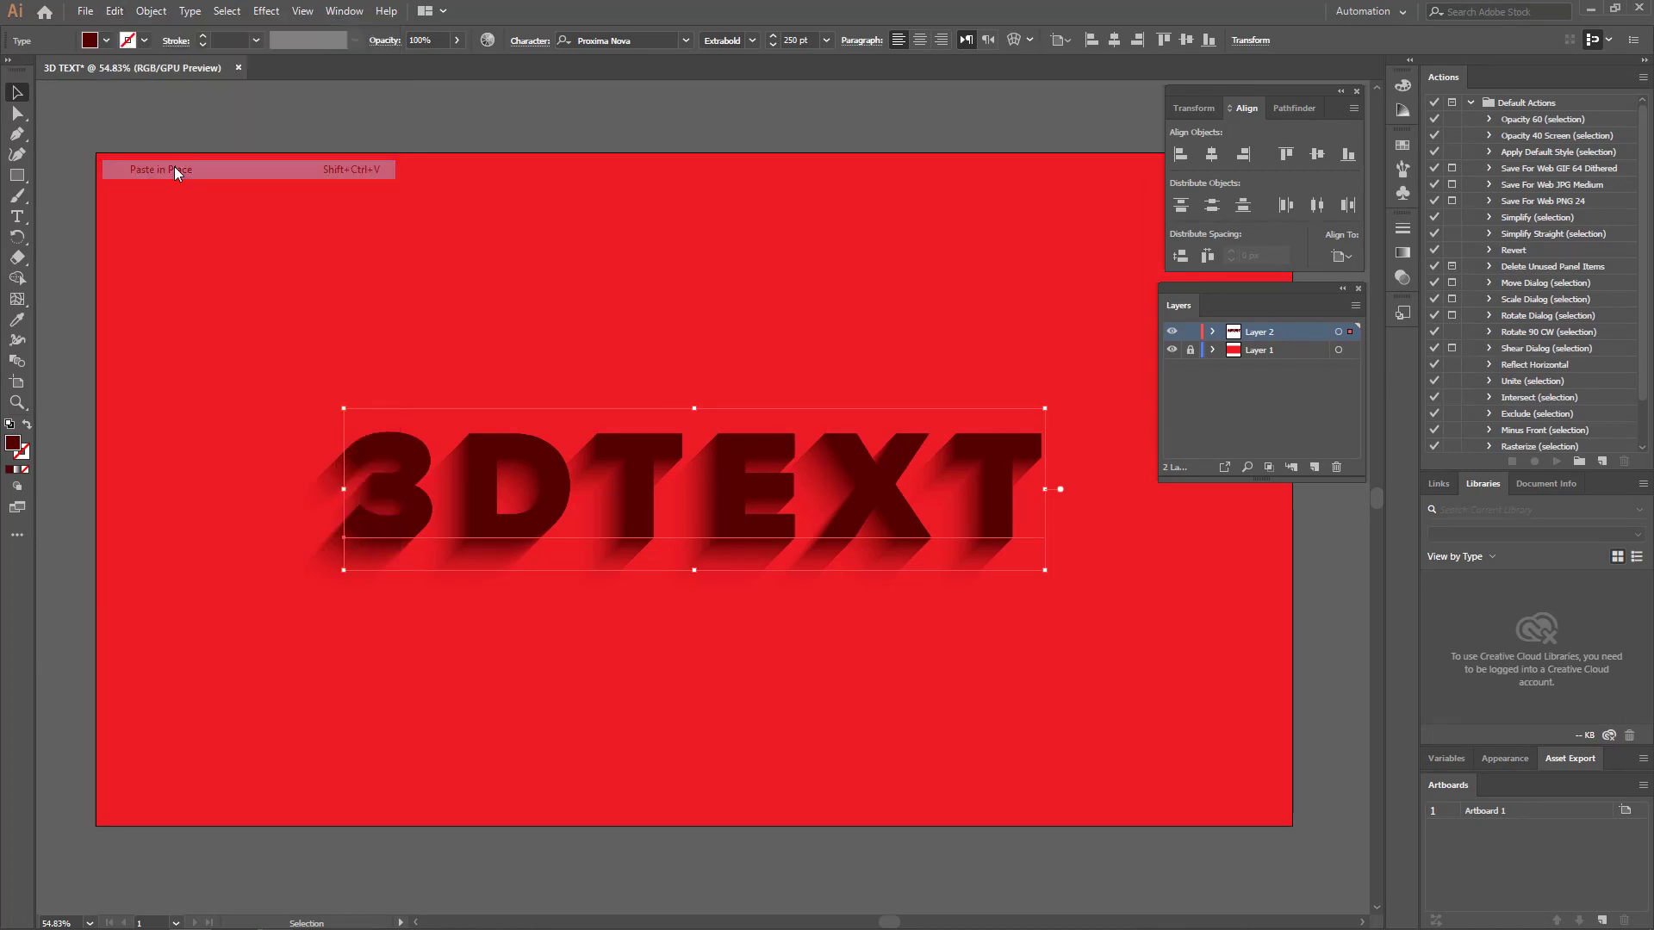
- Fill the top 3DTEXT copy with dark red C0 M100 Y100 K45 (94070a)
double_click(5, 454)
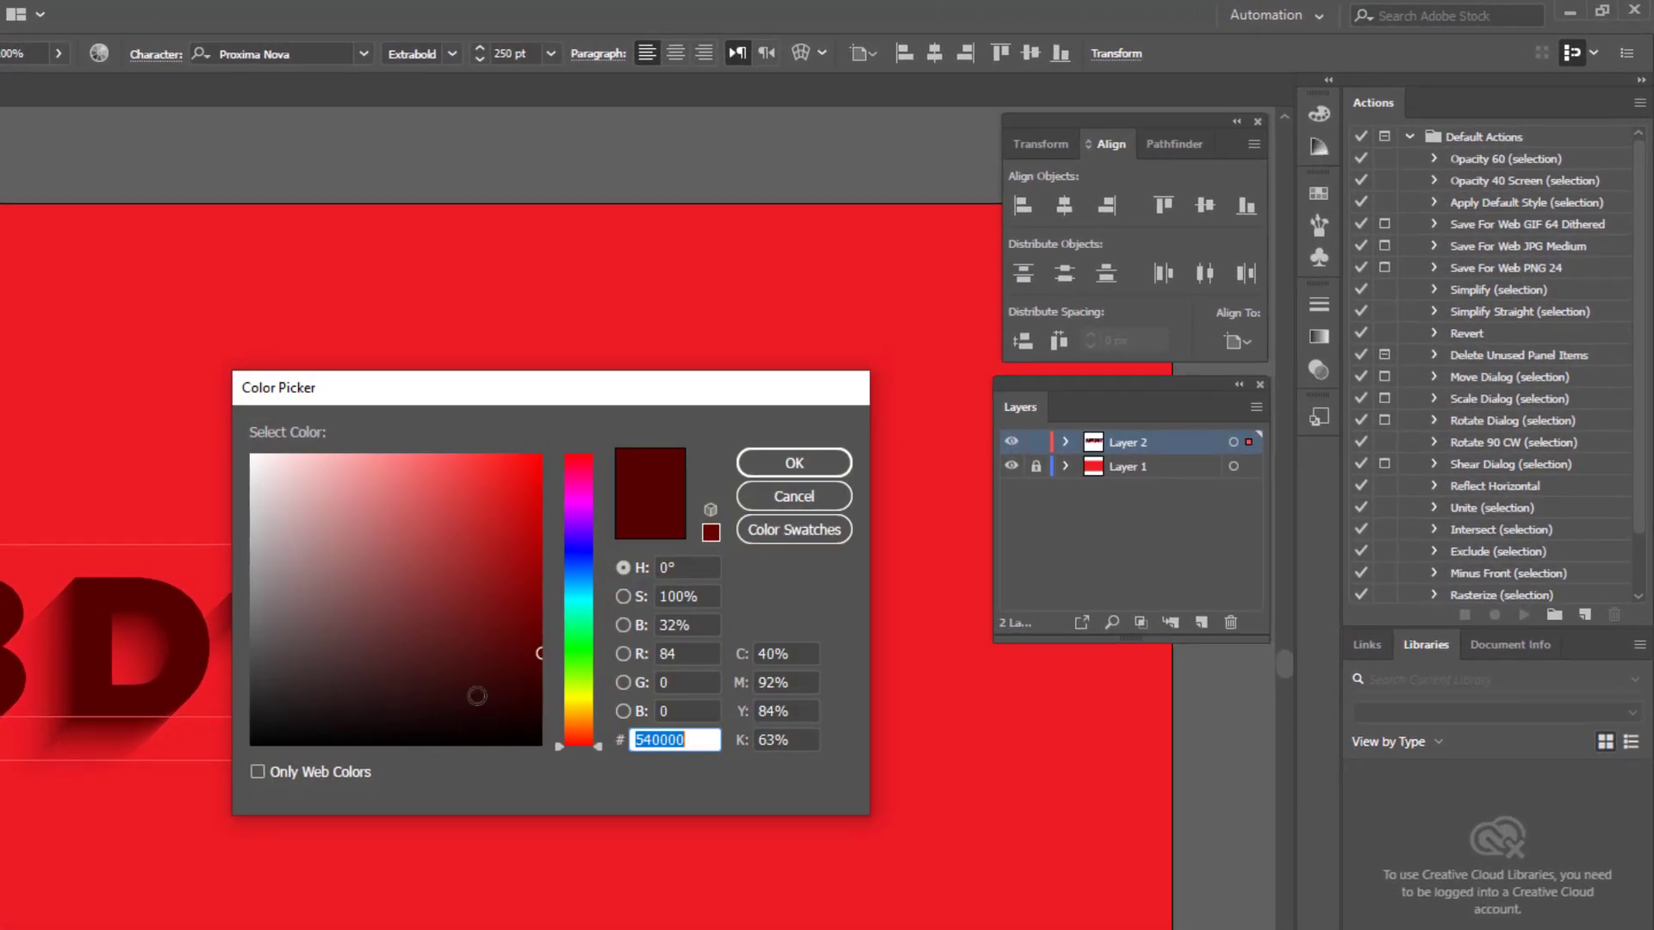
left_click(810, 655)
type("0")
key("Tab")
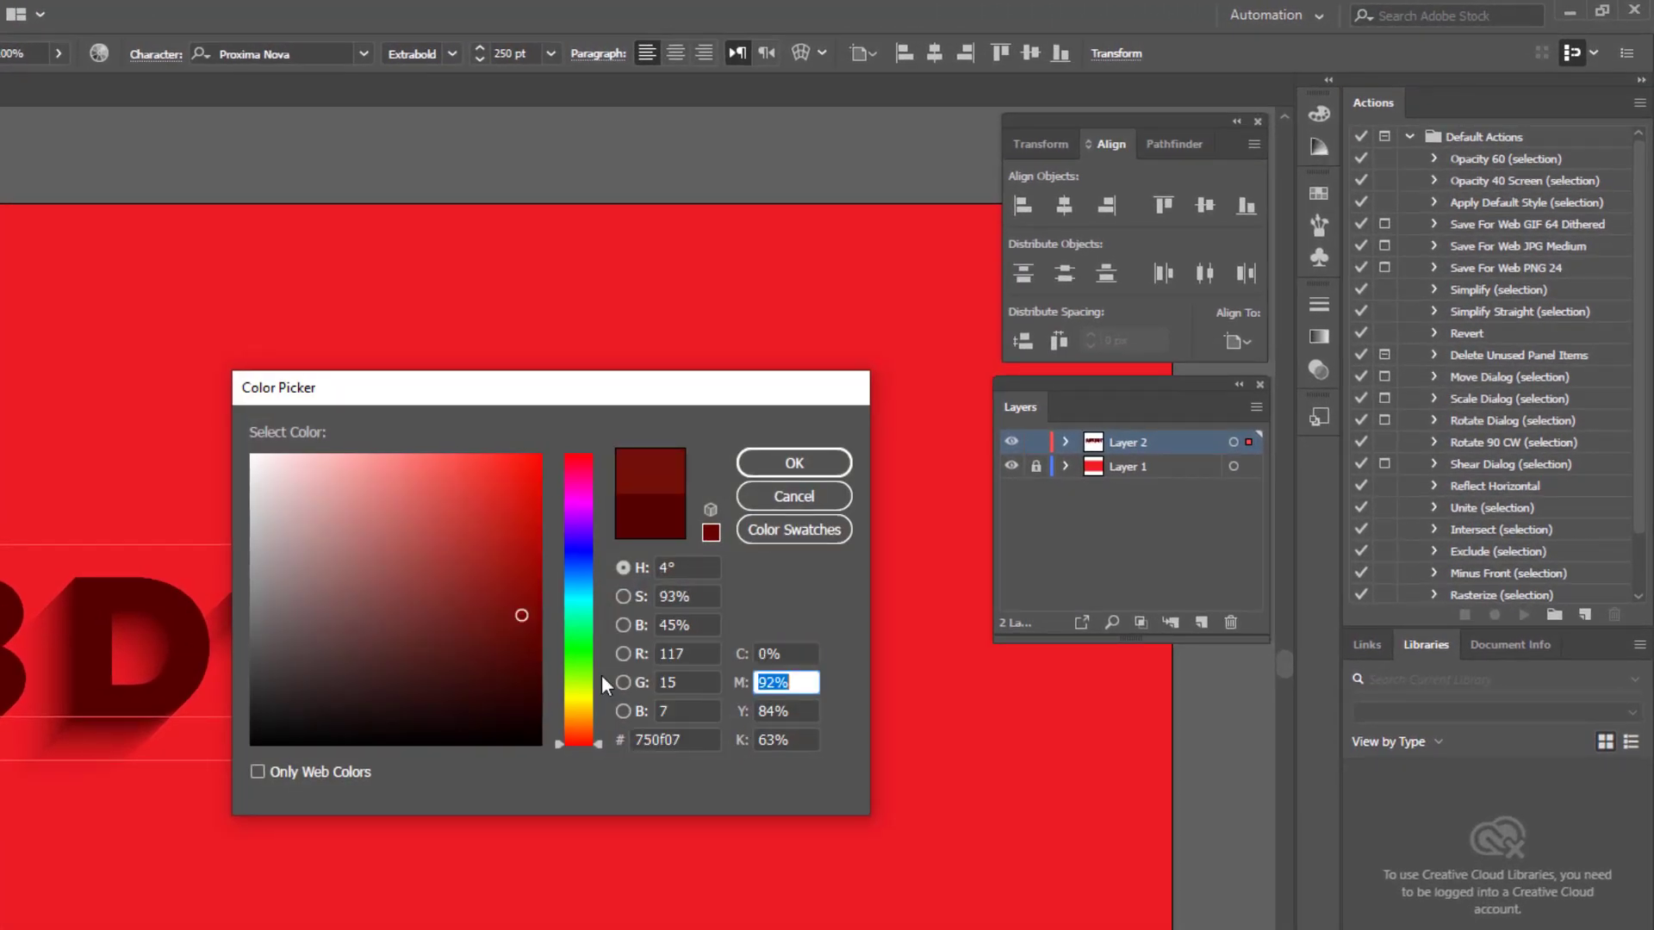
type("100")
key("Tab")
type("100")
key("Tab")
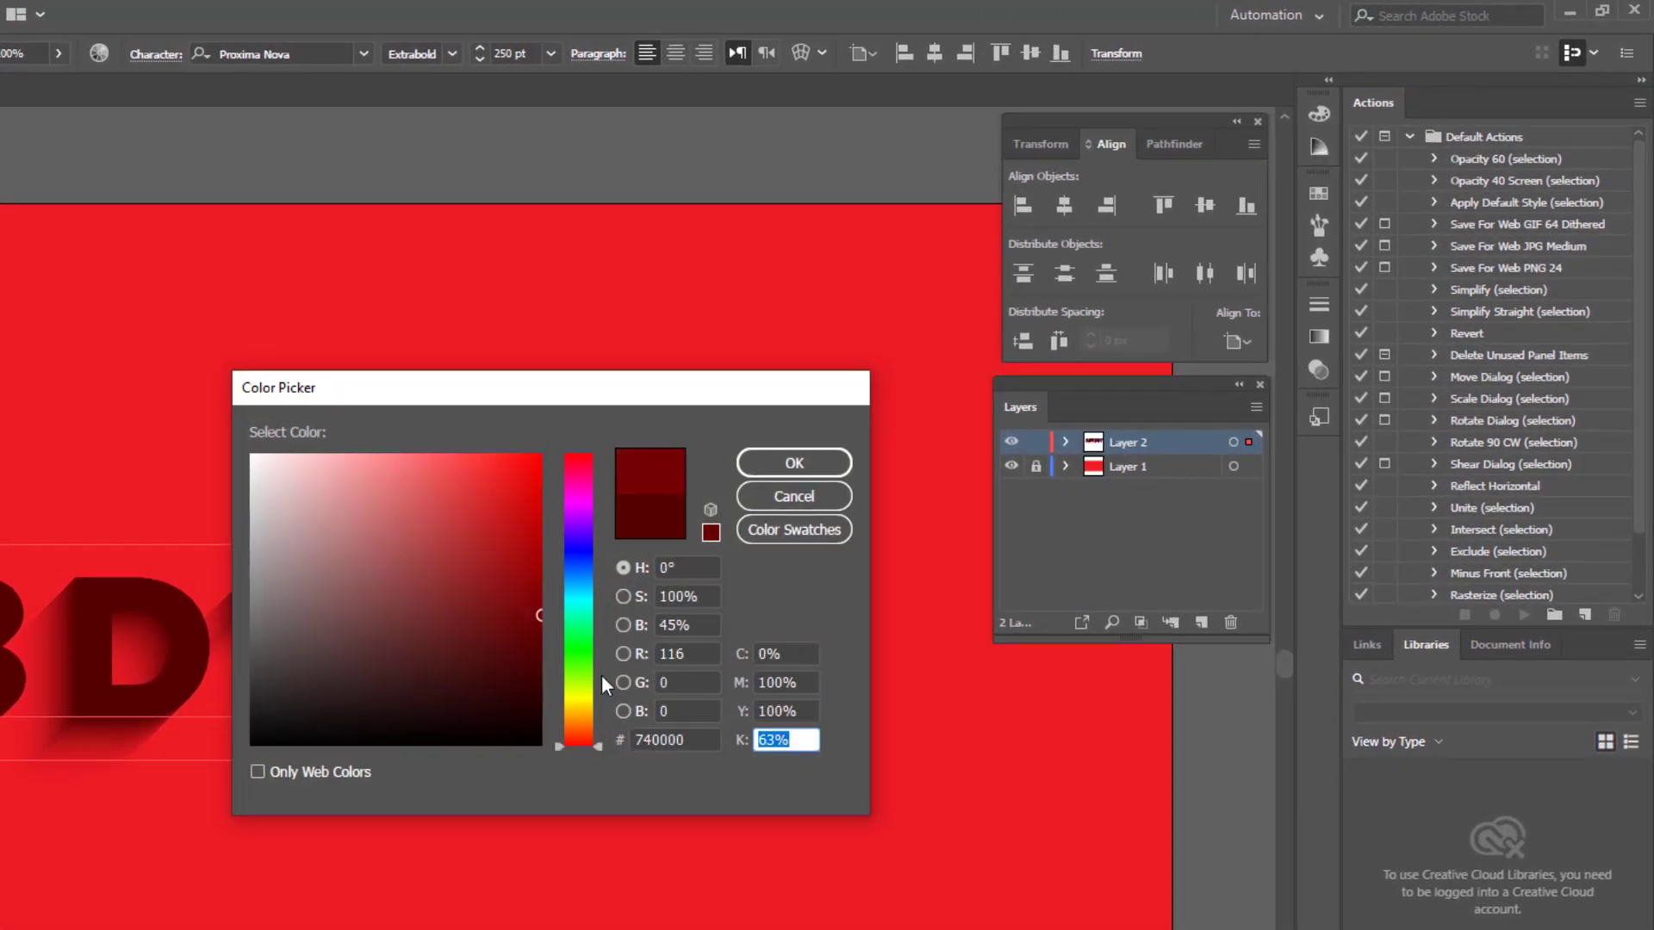
type("50")
key("Tab")
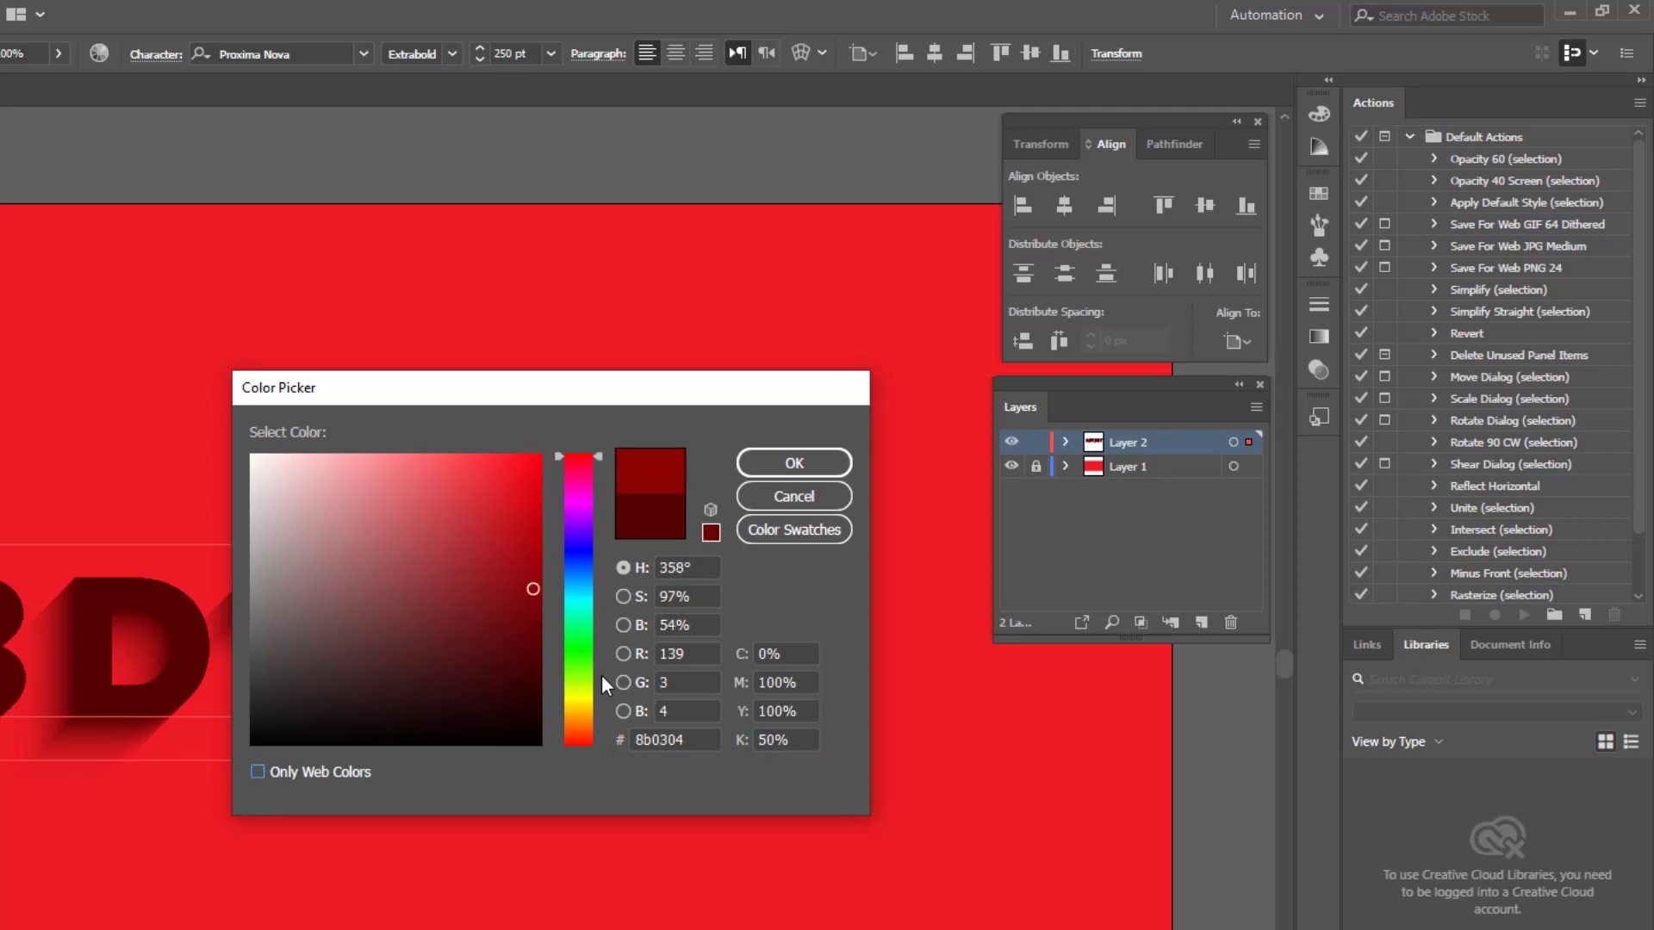
left_click(779, 733)
type("45")
key("Tab")
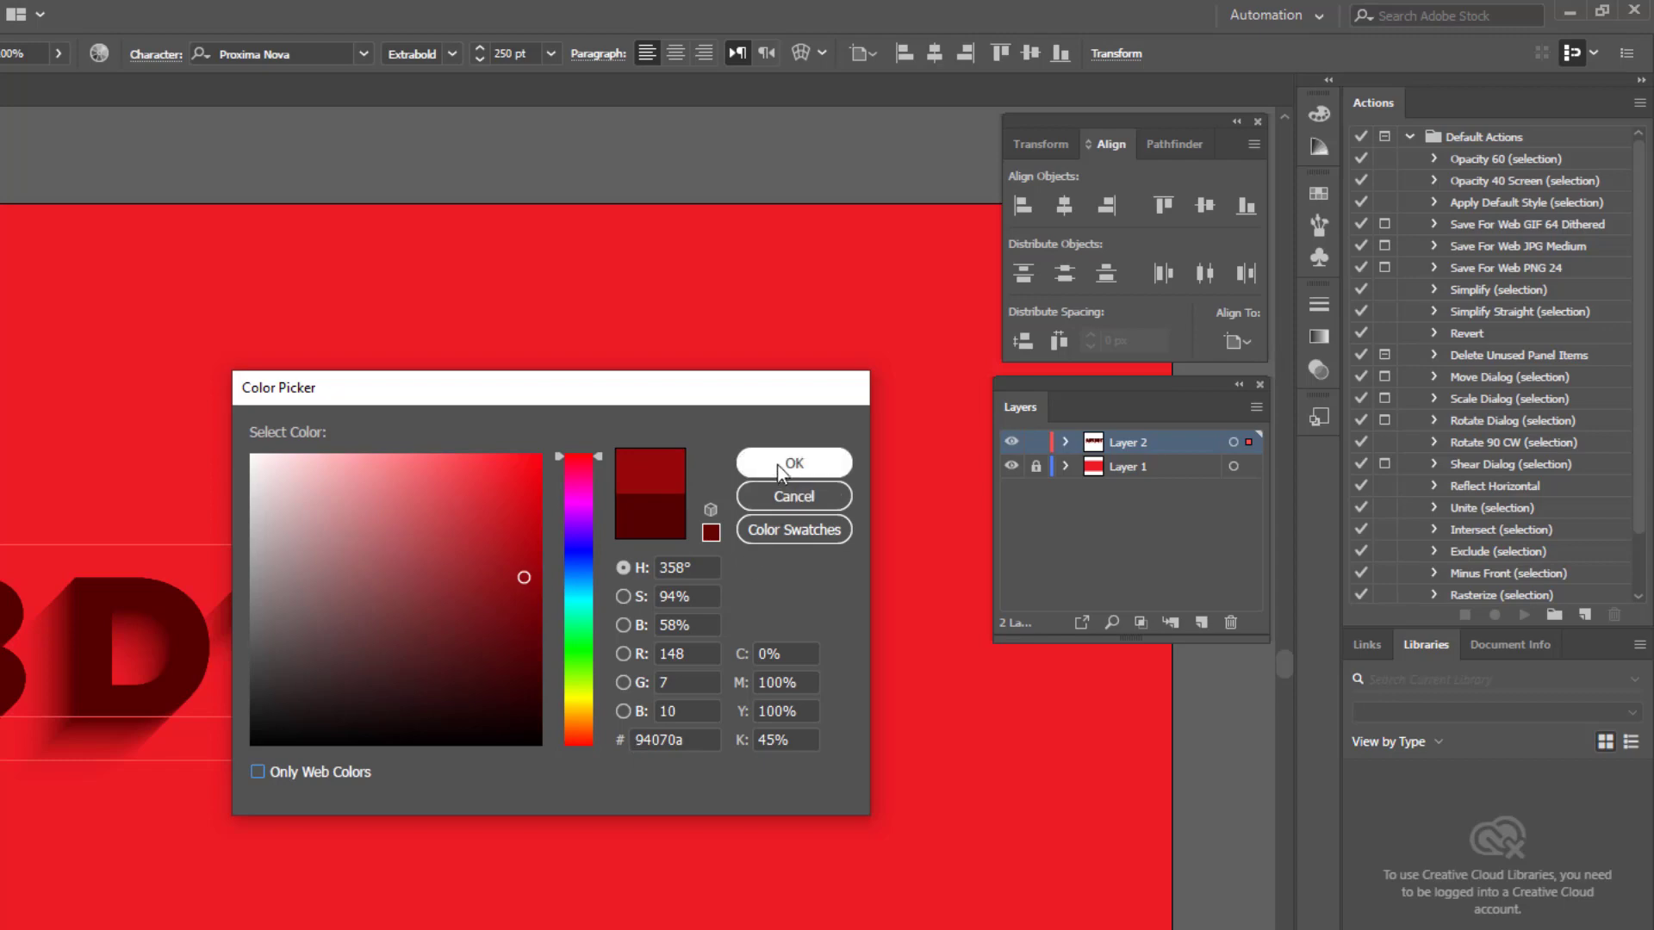
left_click(778, 465)
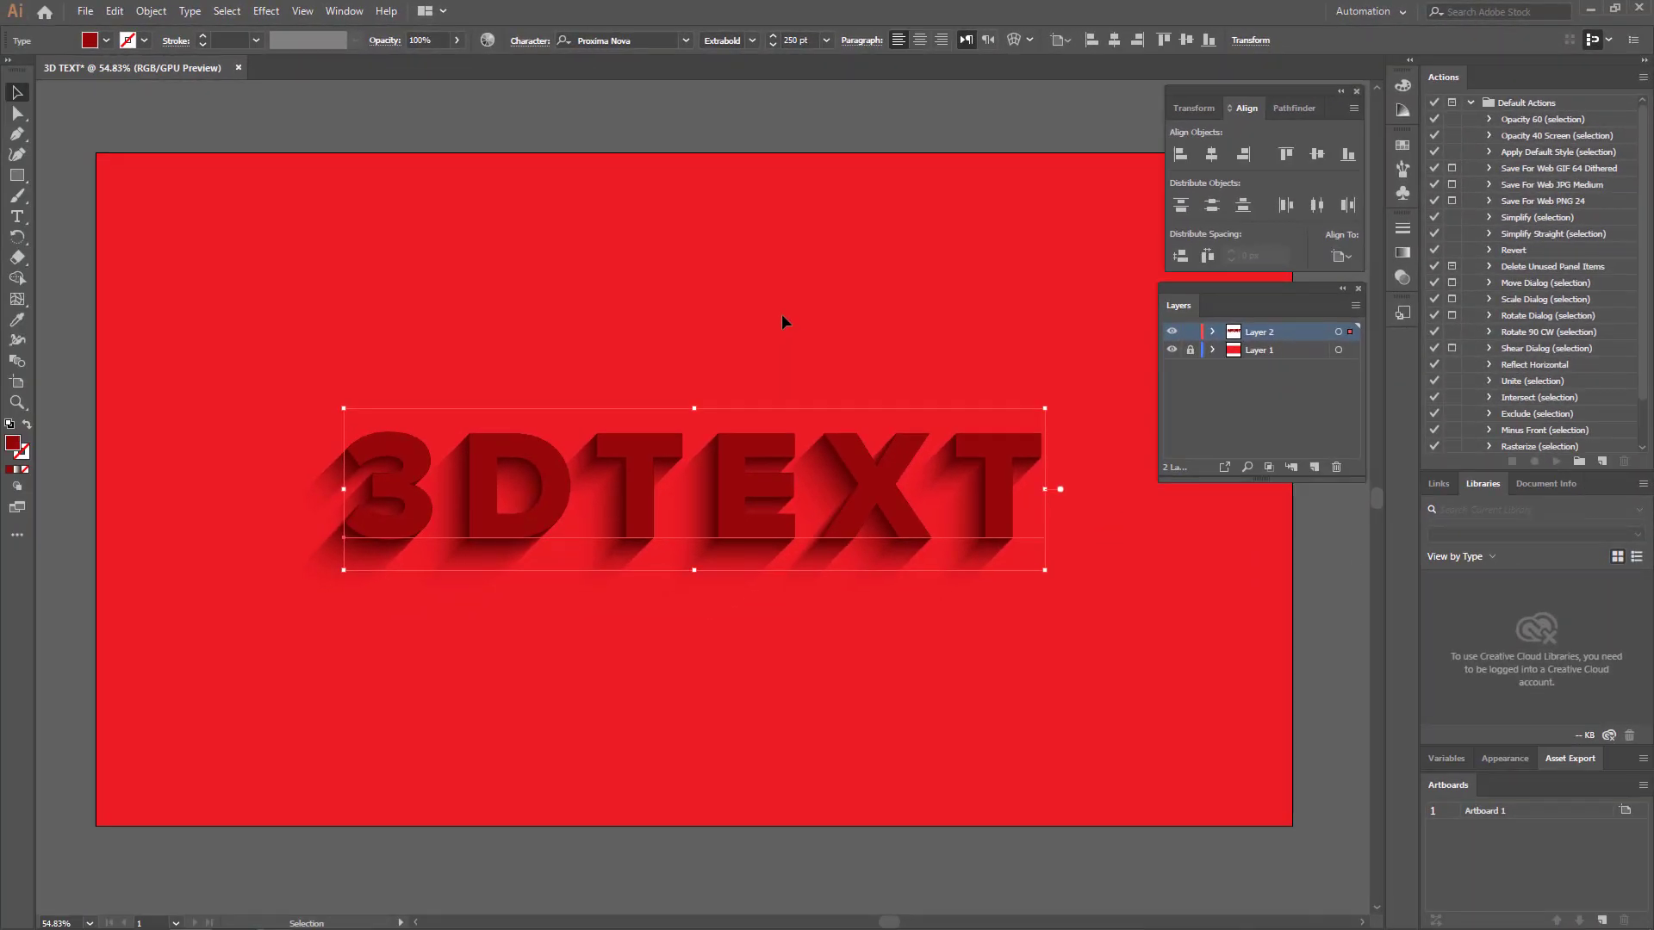
- Duplicate the 3DTEXT upward and blend both copies into a stepped dark-red extrusion
left_click(782, 316)
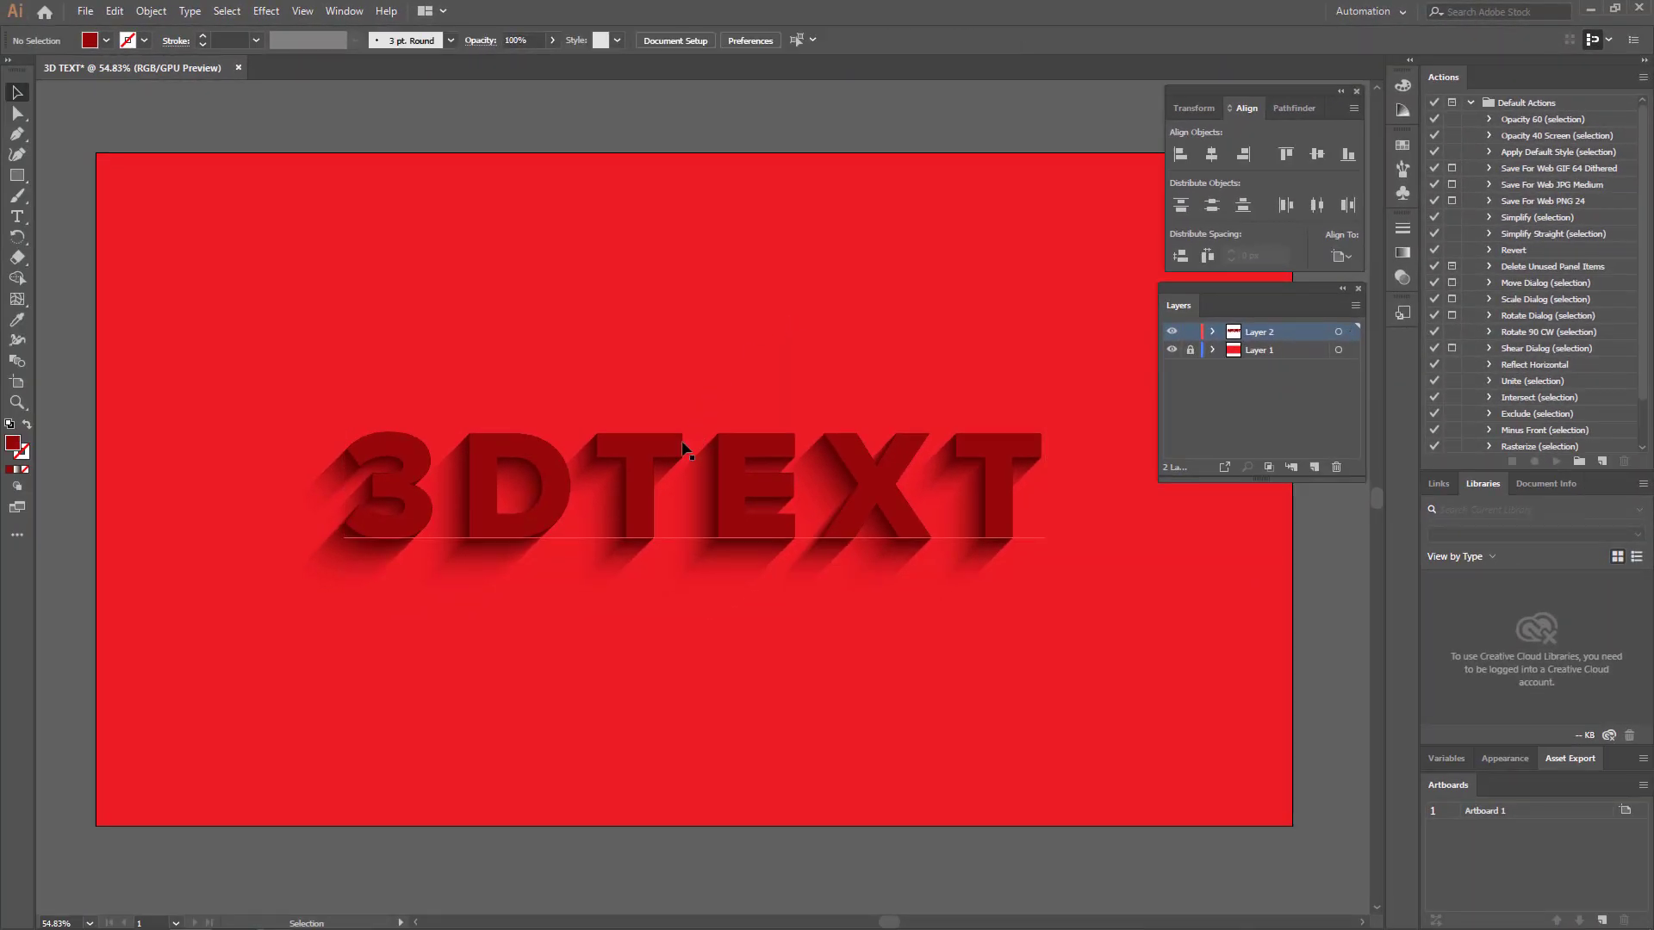
left_click(641, 503)
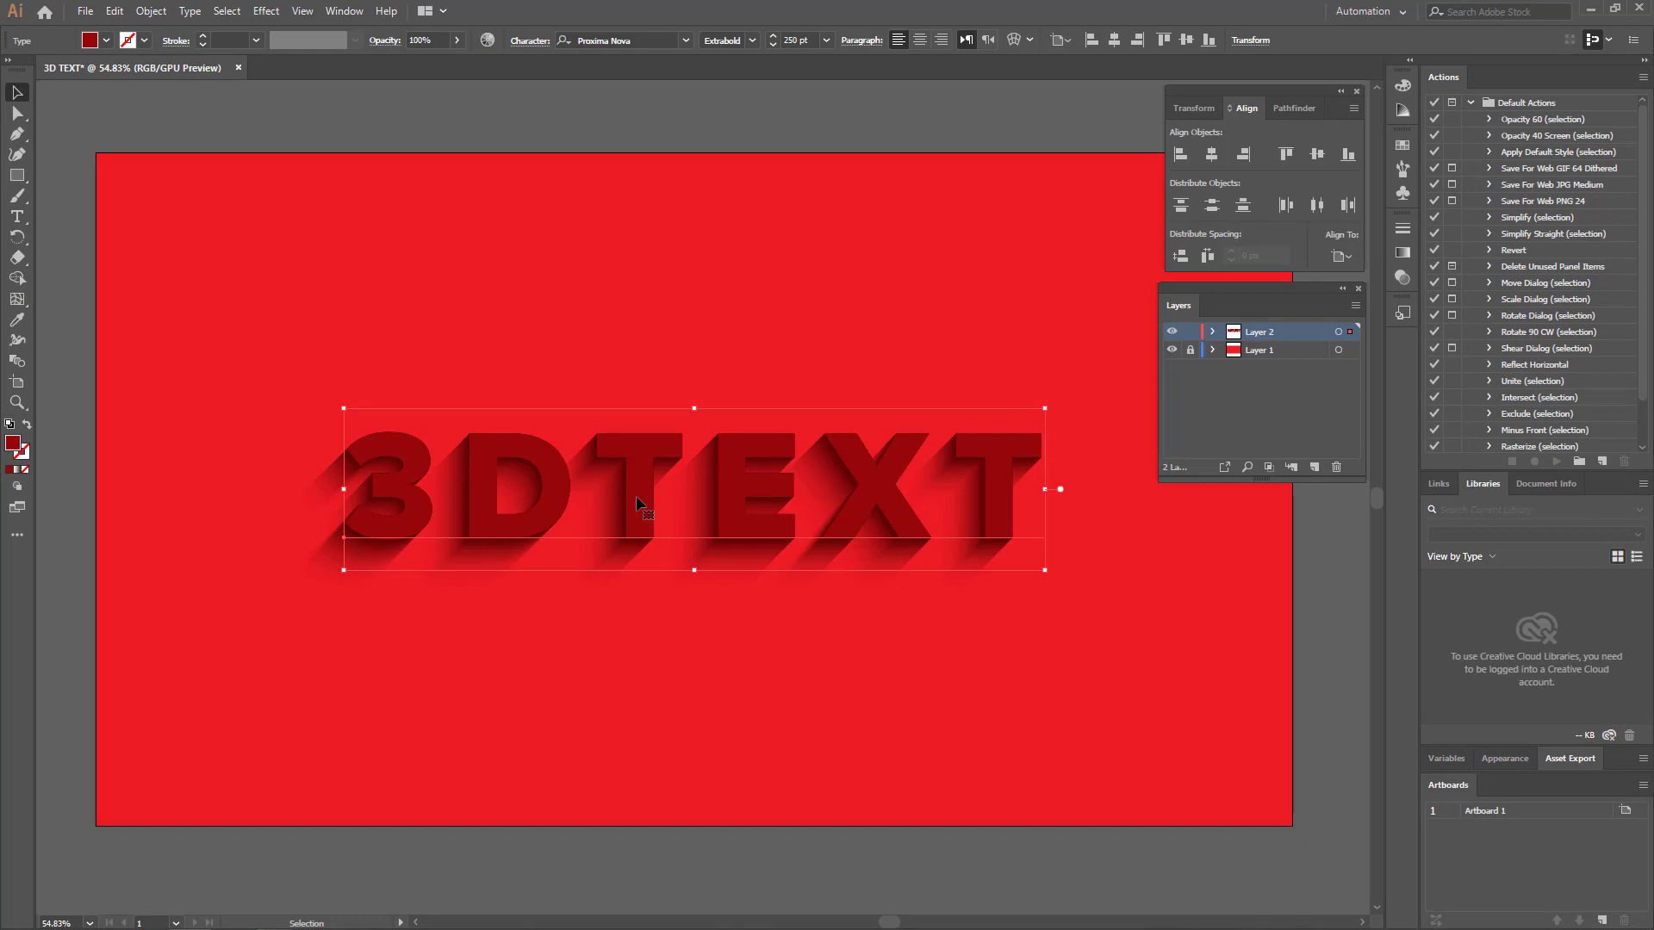
left_click_drag(636, 495, 634, 355)
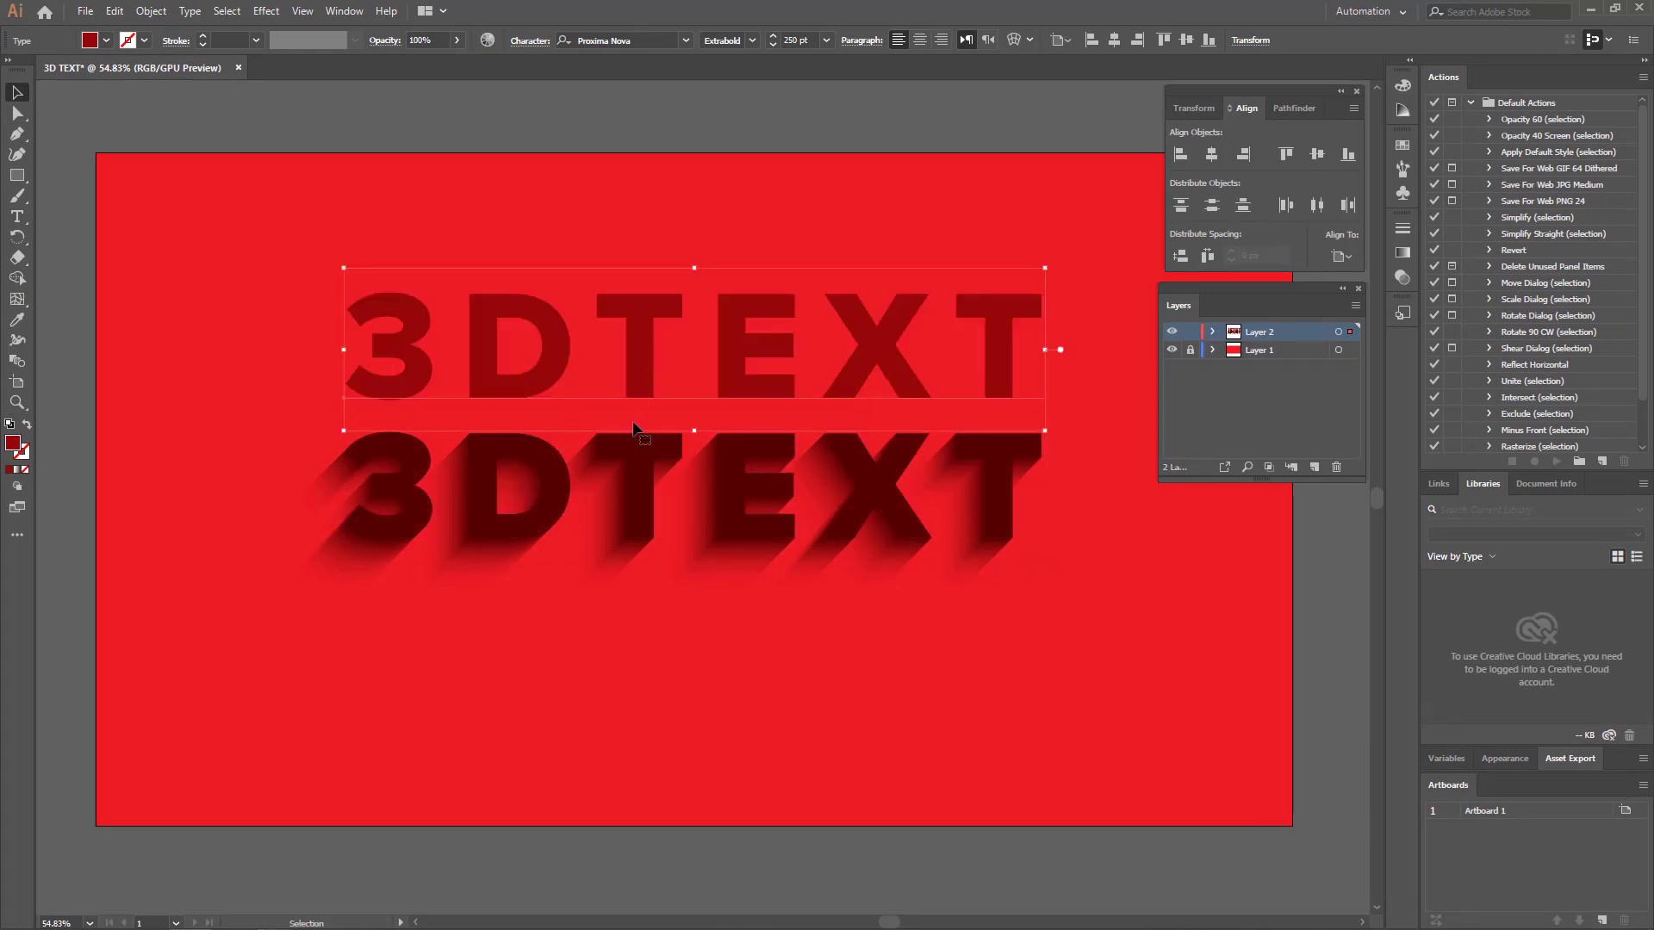
left_click(635, 472)
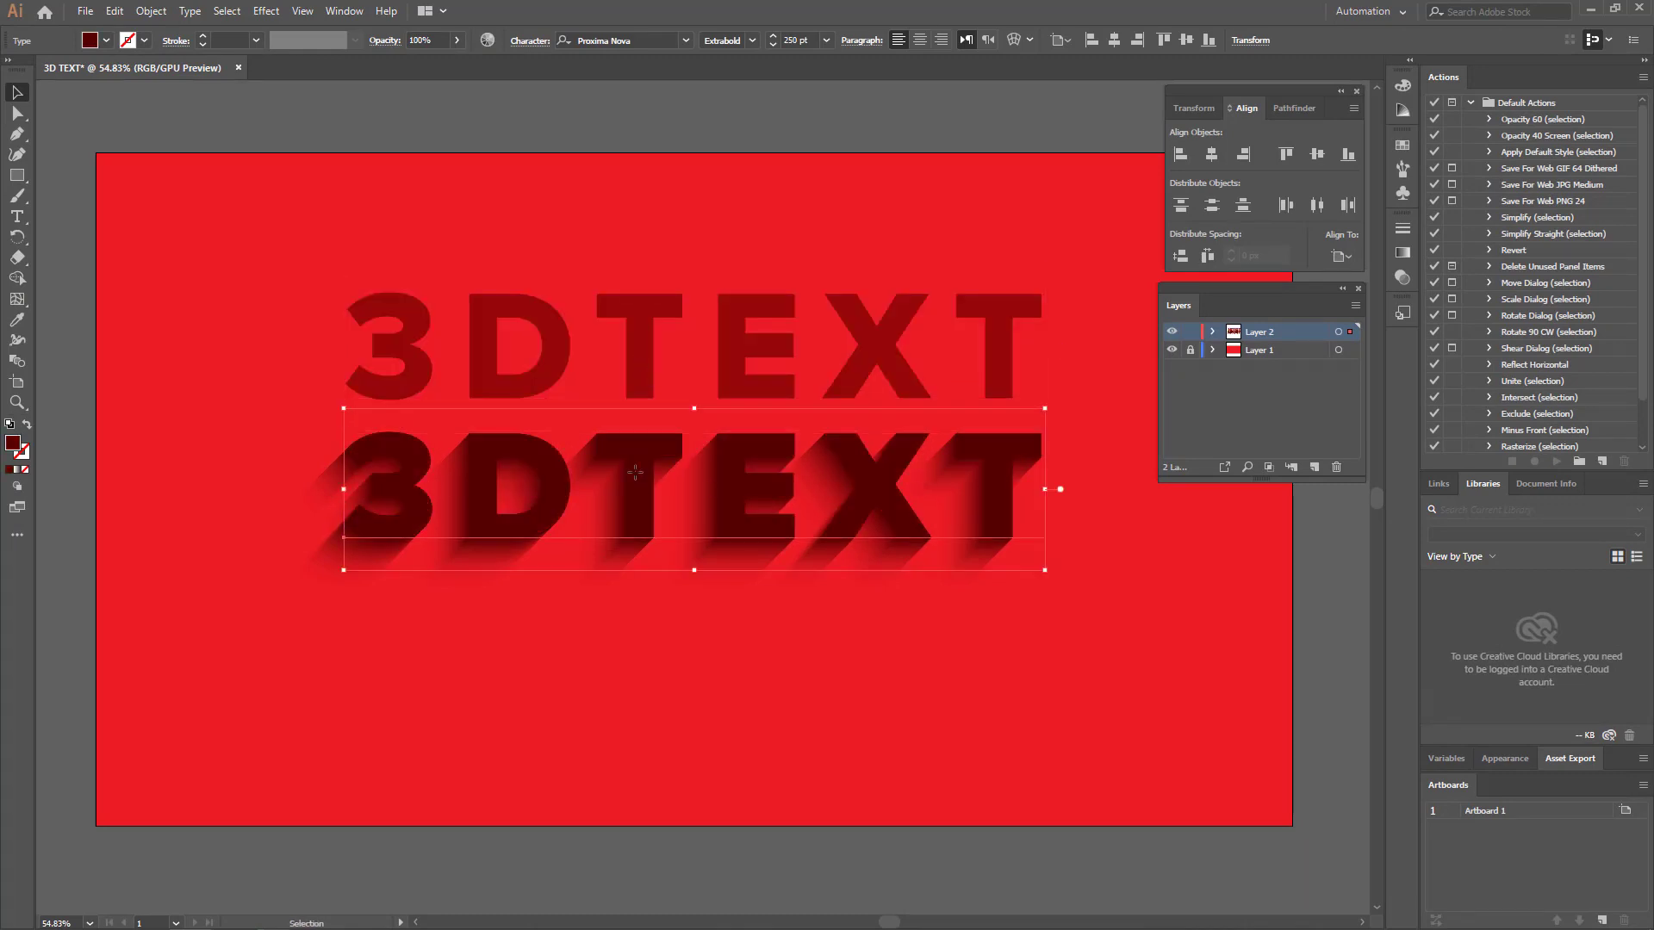
left_click(558, 349, "shift")
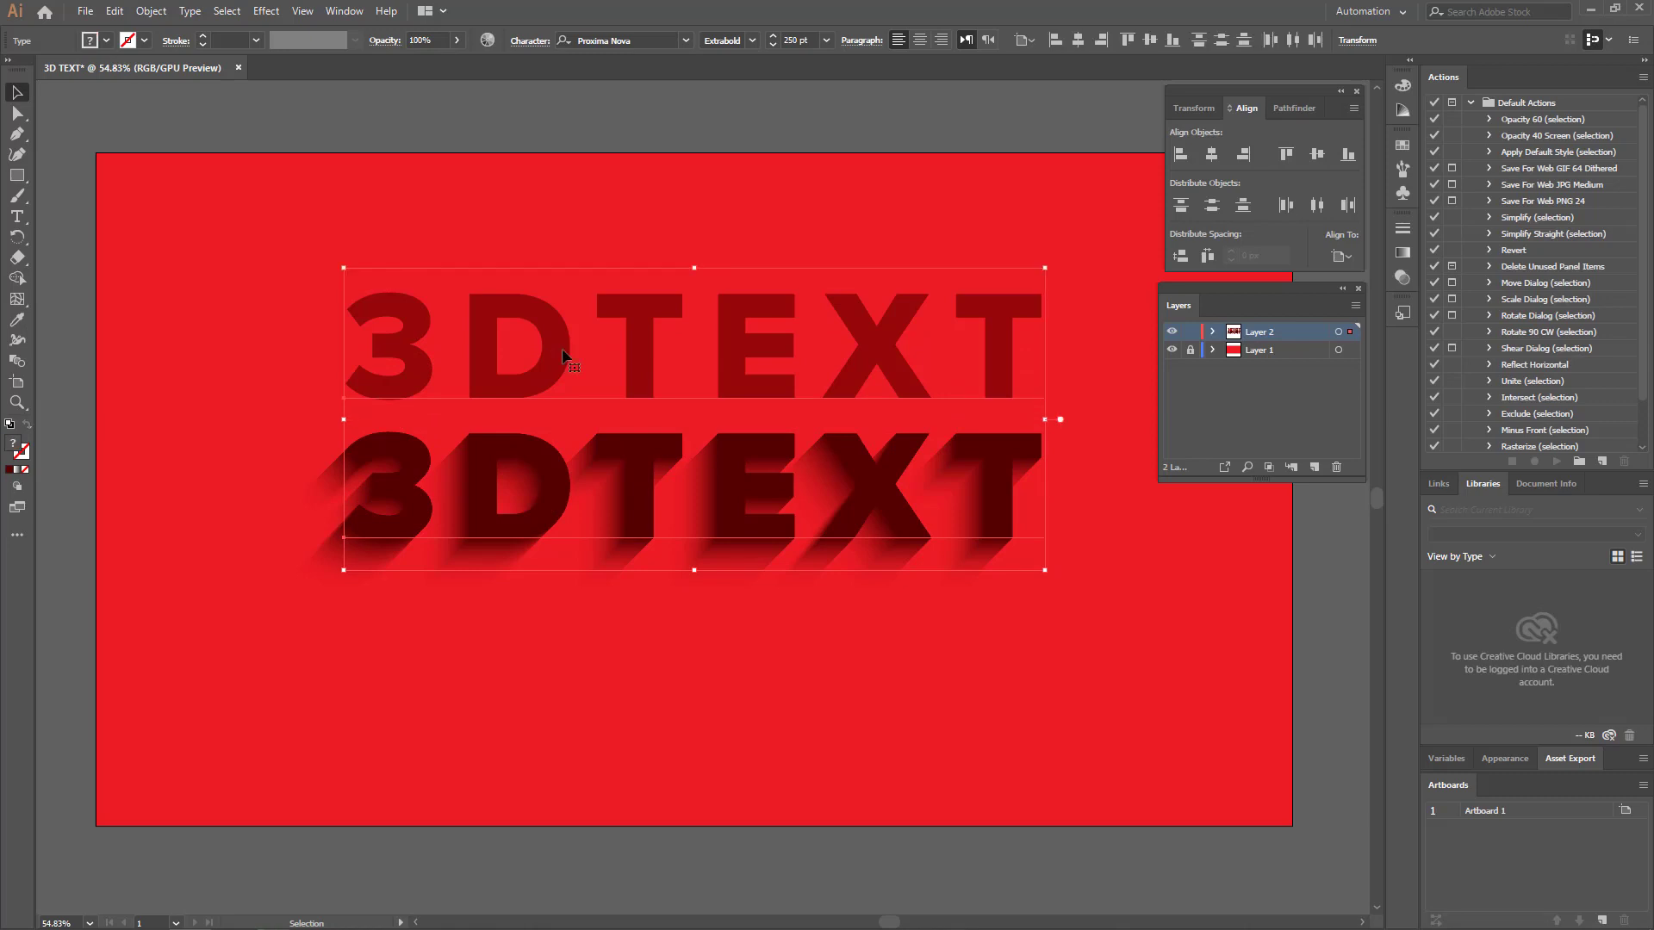
left_click(152, 13)
mouse_move(173, 483)
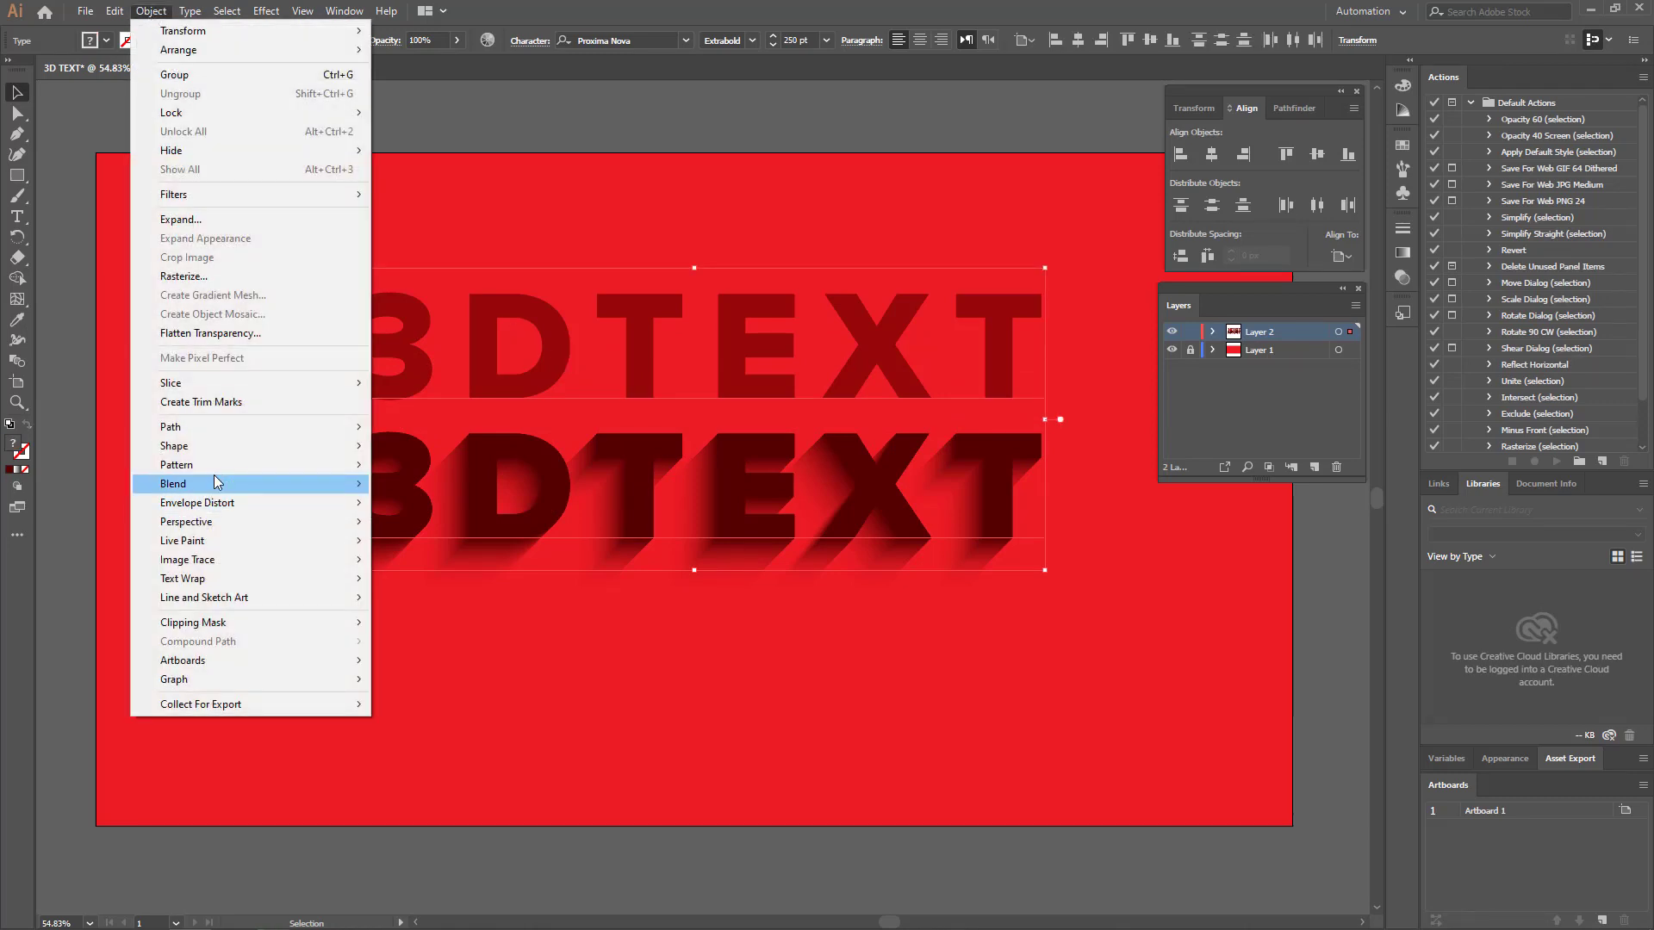
left_click(414, 485)
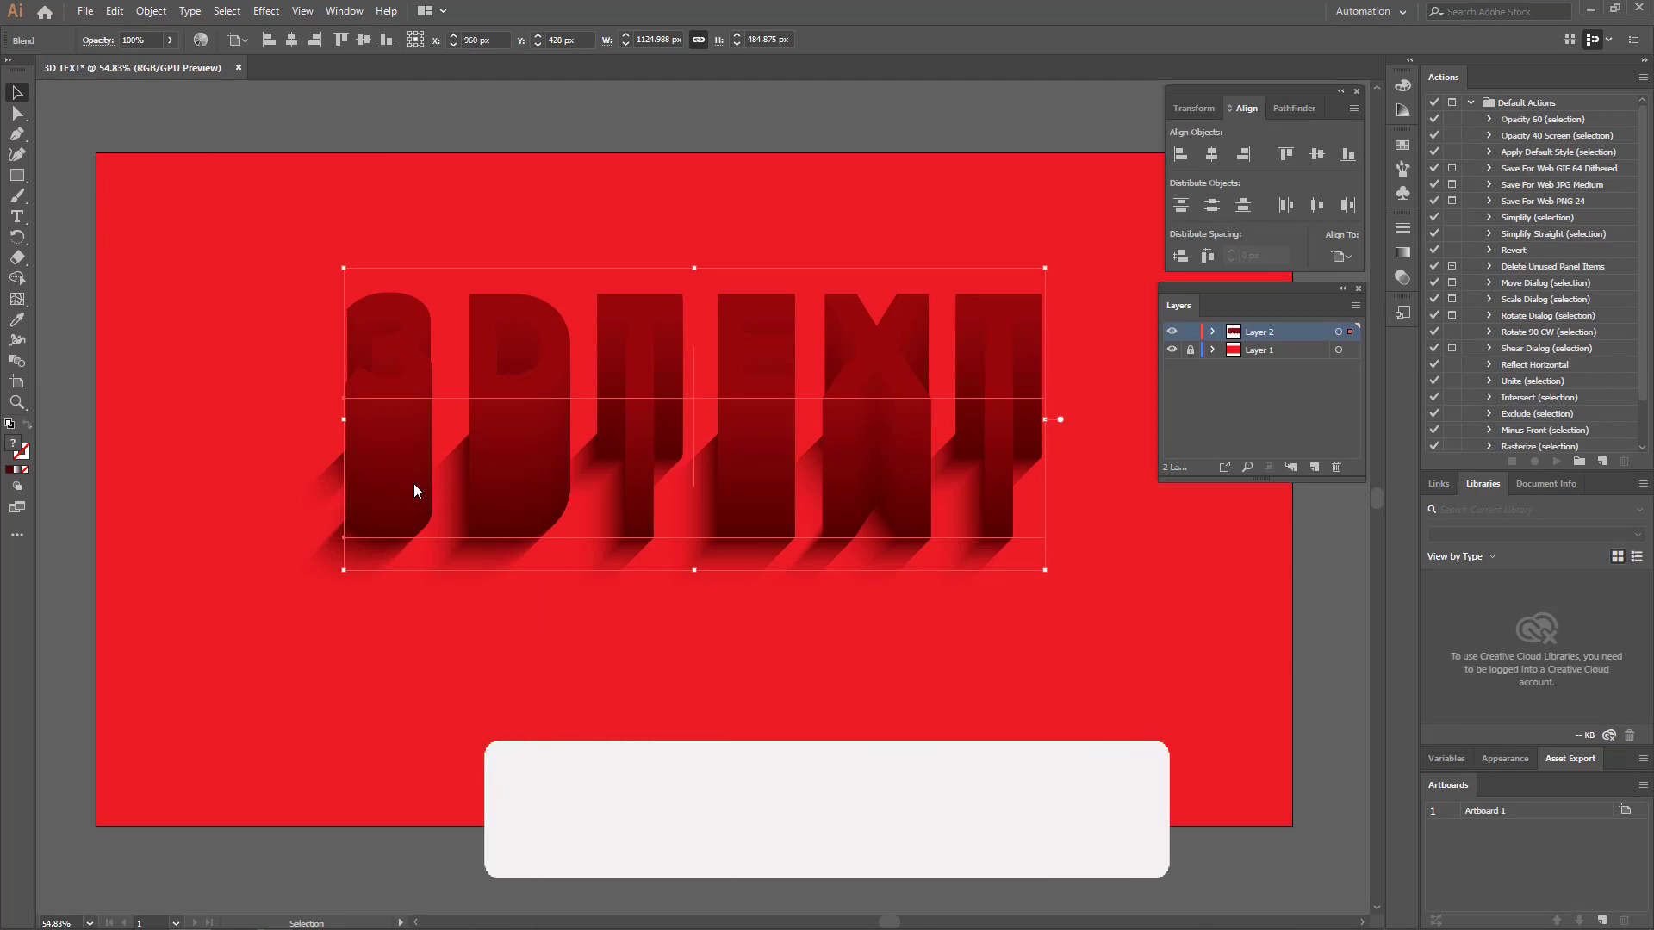
- Isolate the blend and vertically centre its two texts on each other
right_click(399, 428)
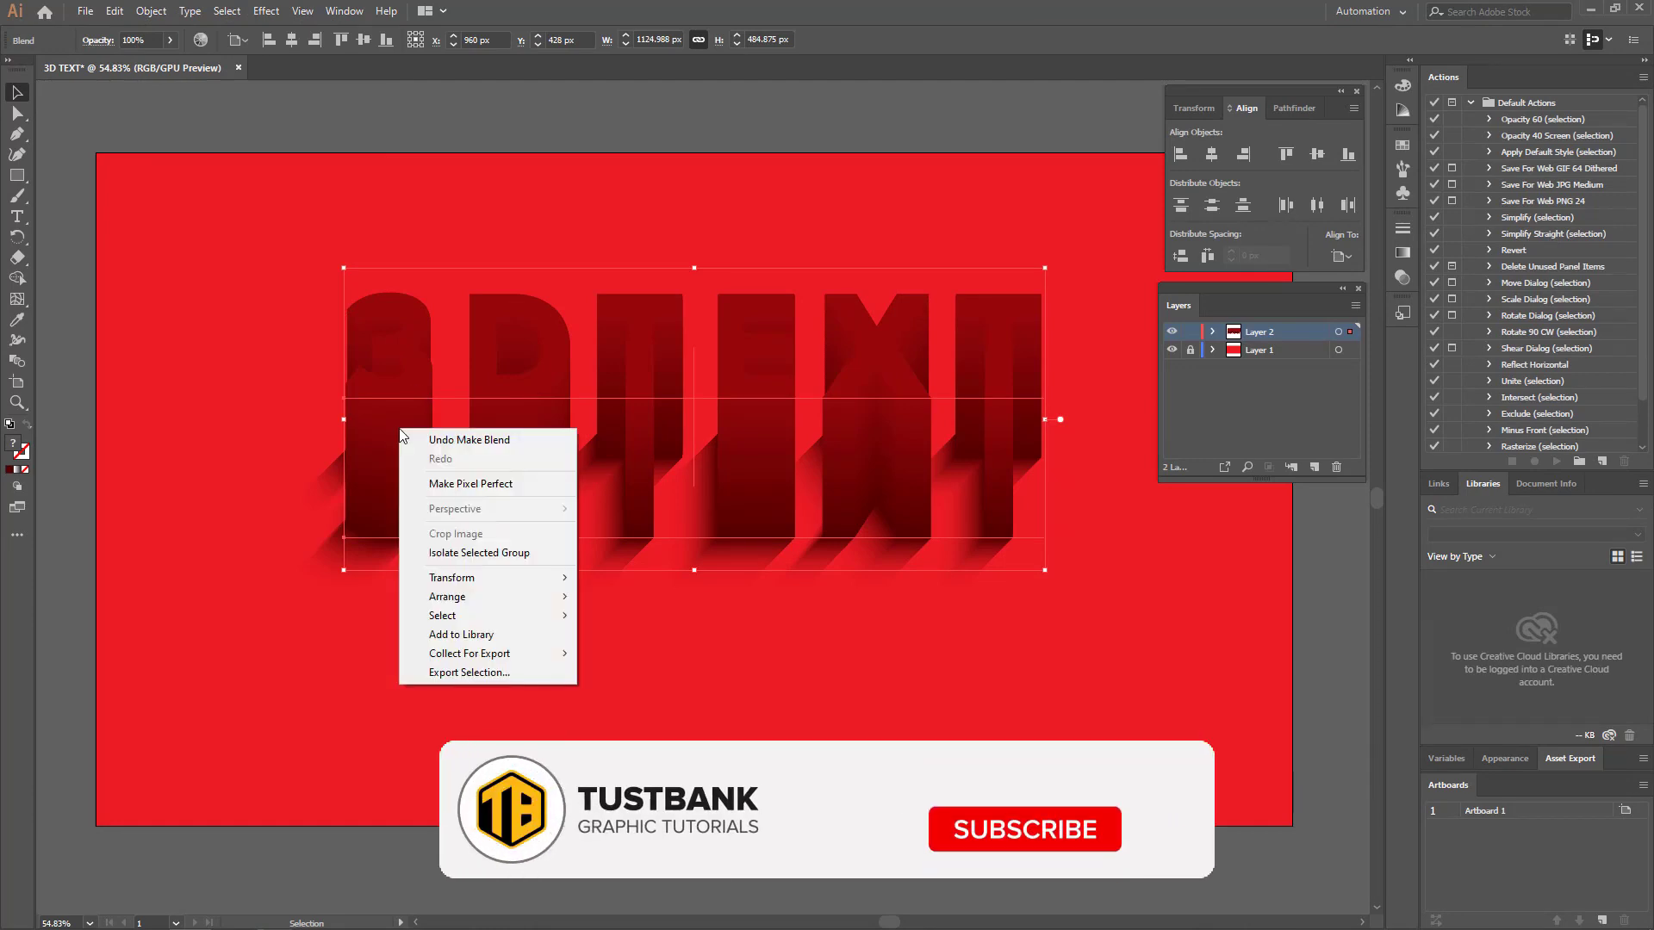
left_click(475, 554)
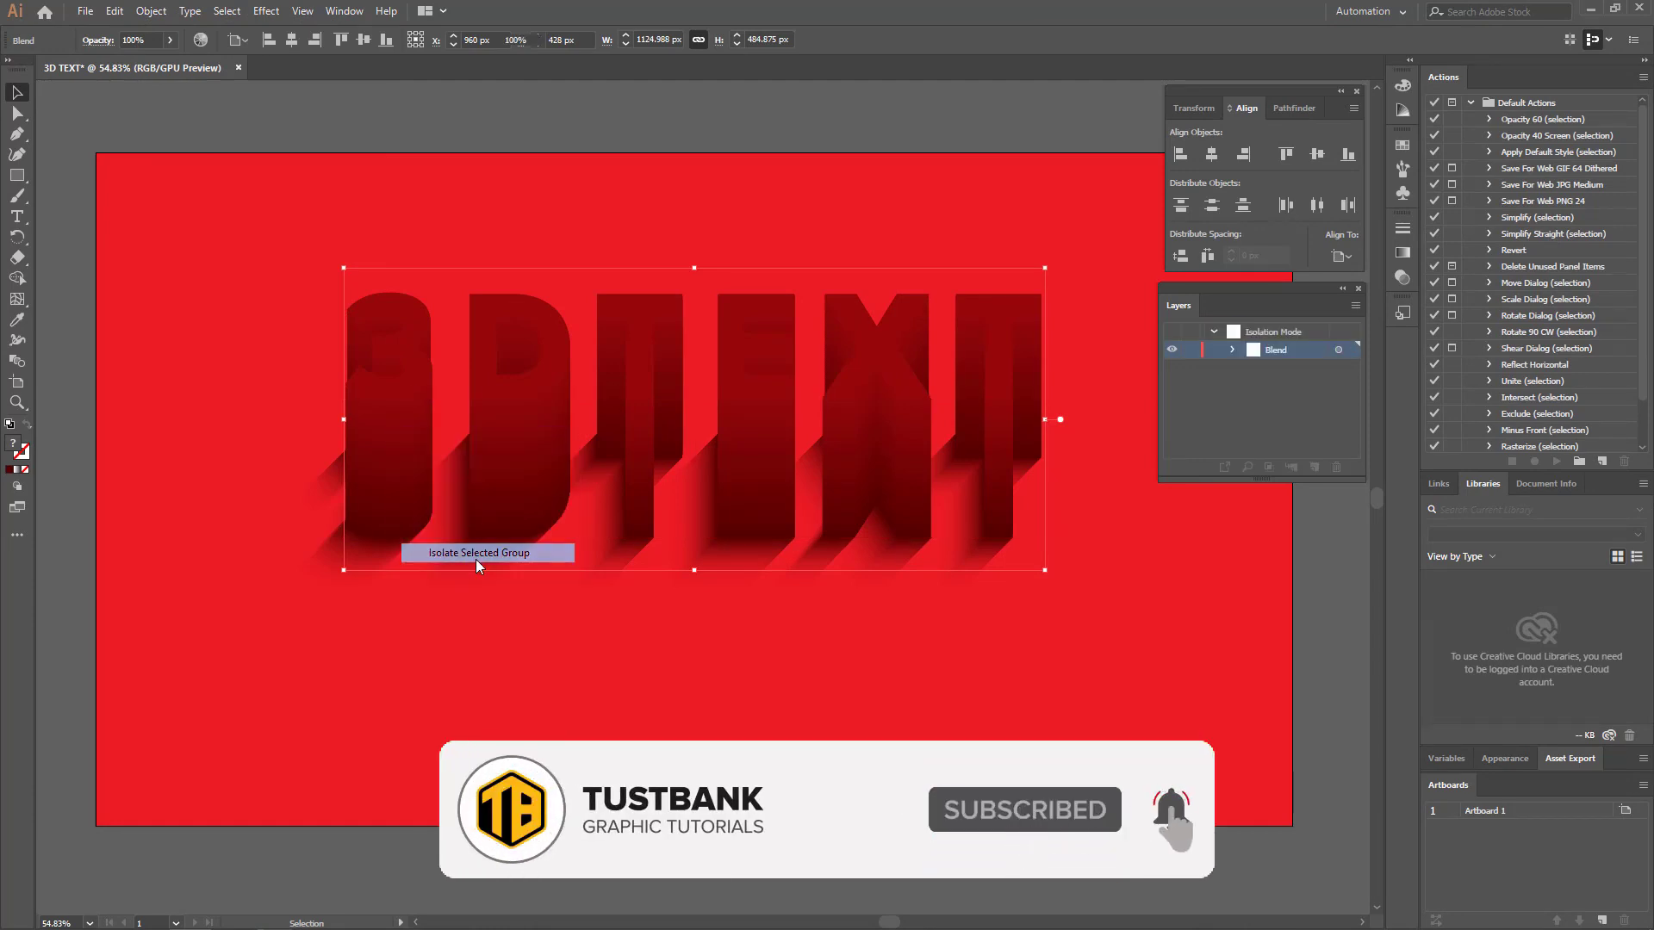
key("ctrl+a")
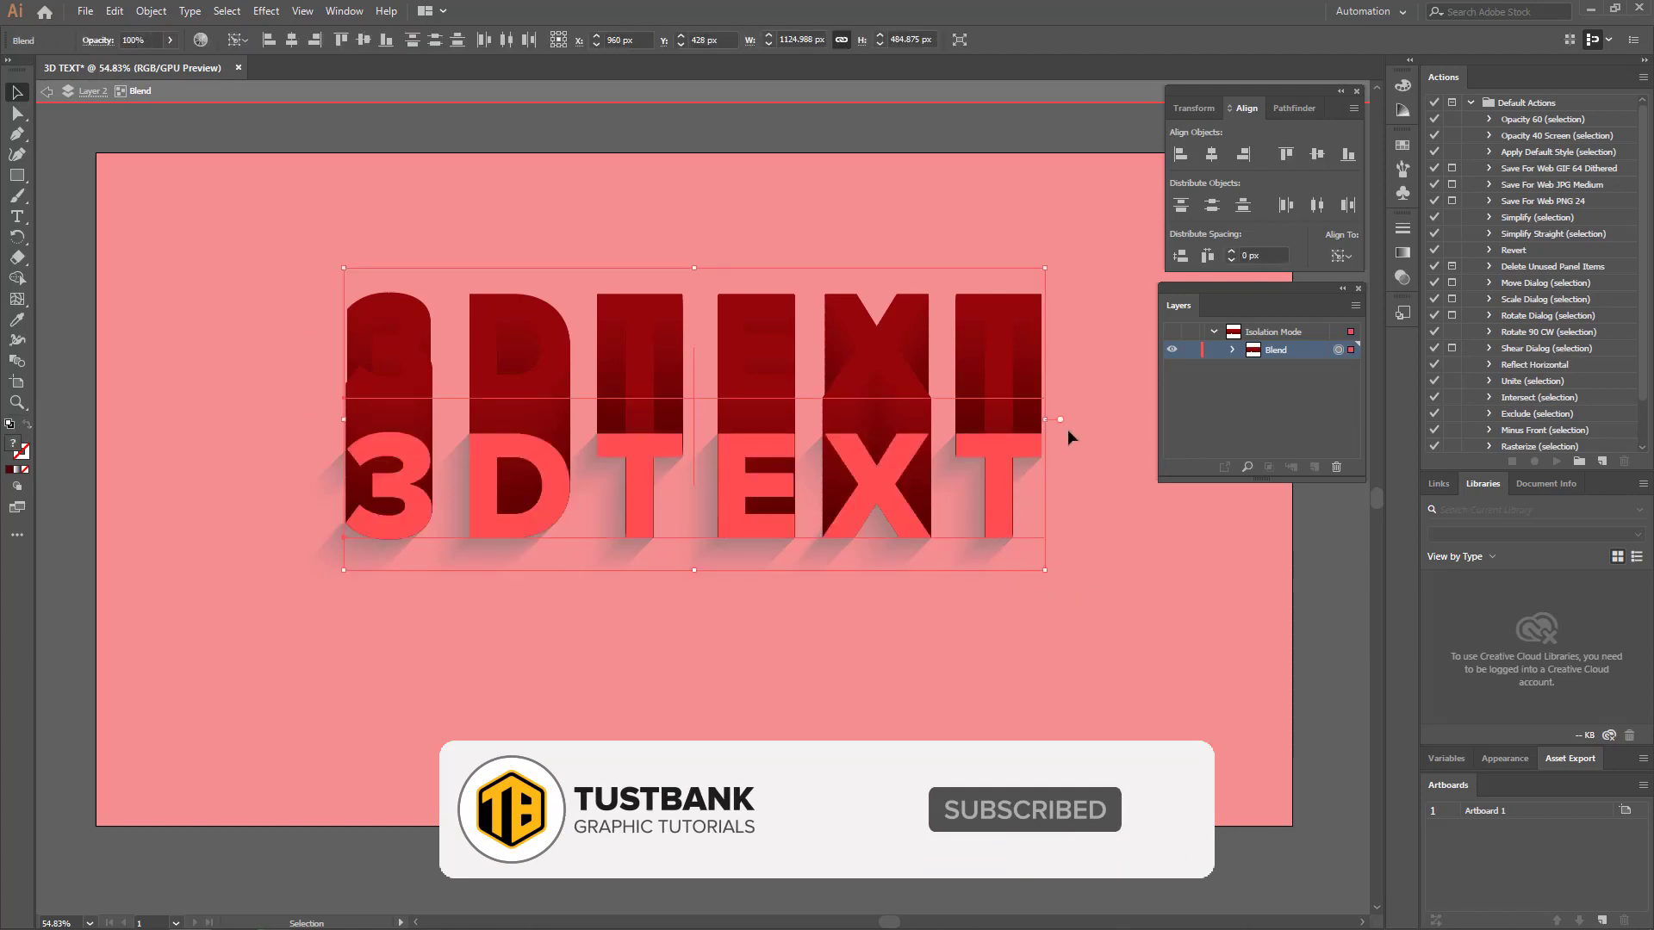
left_click(1318, 156)
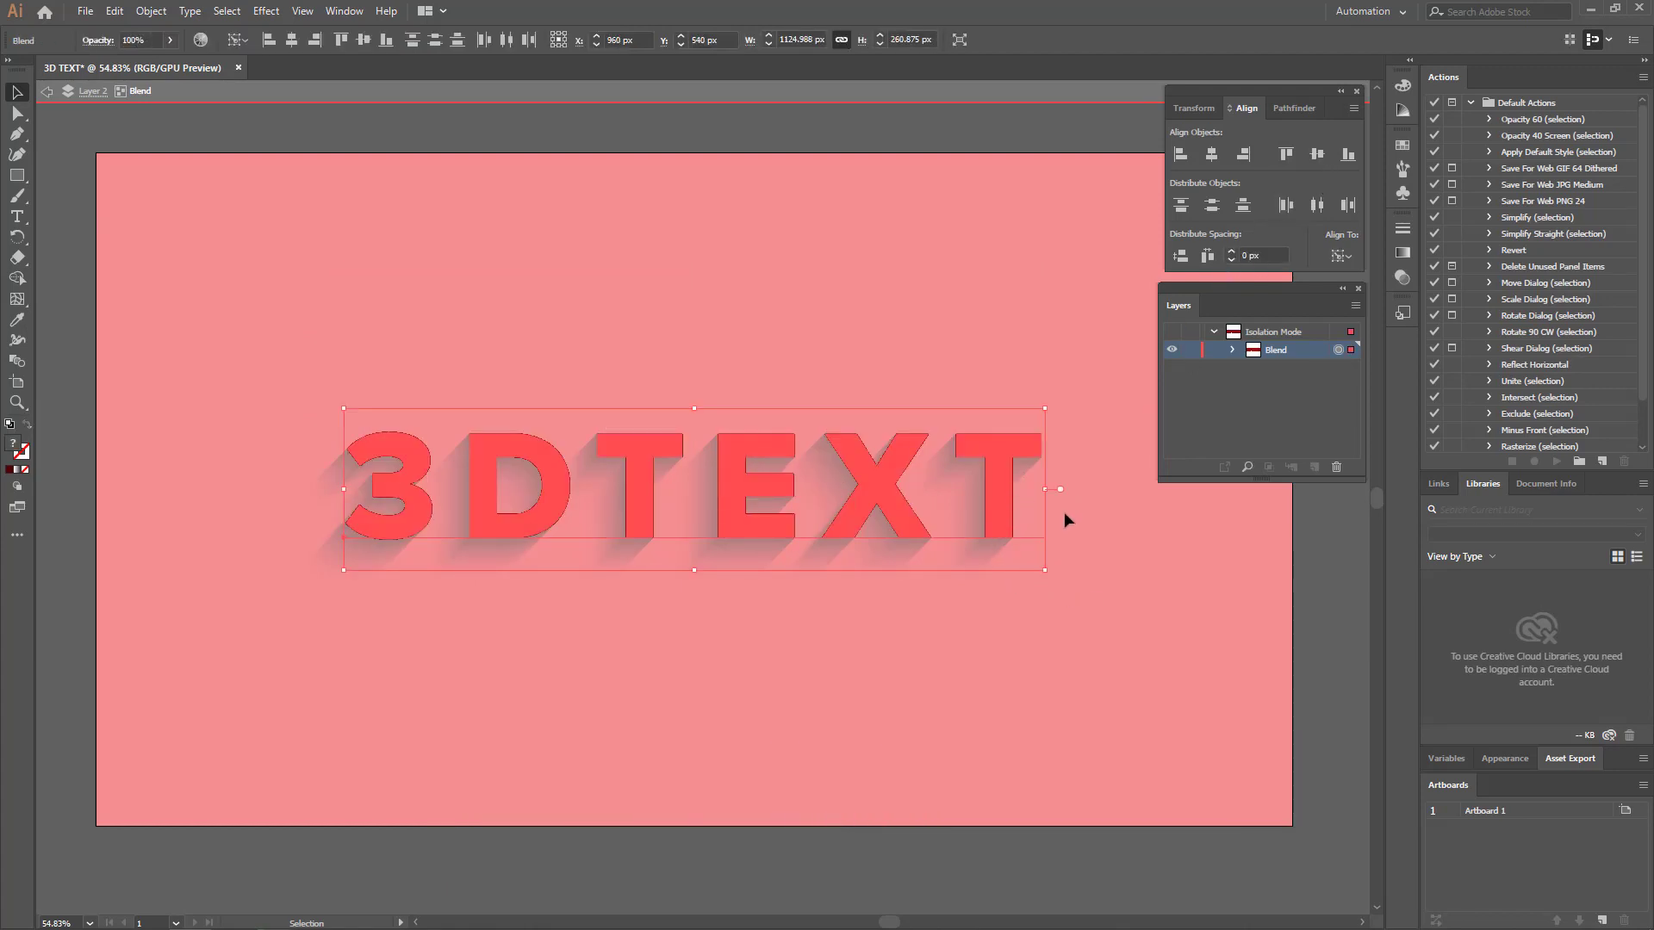
left_click(956, 601)
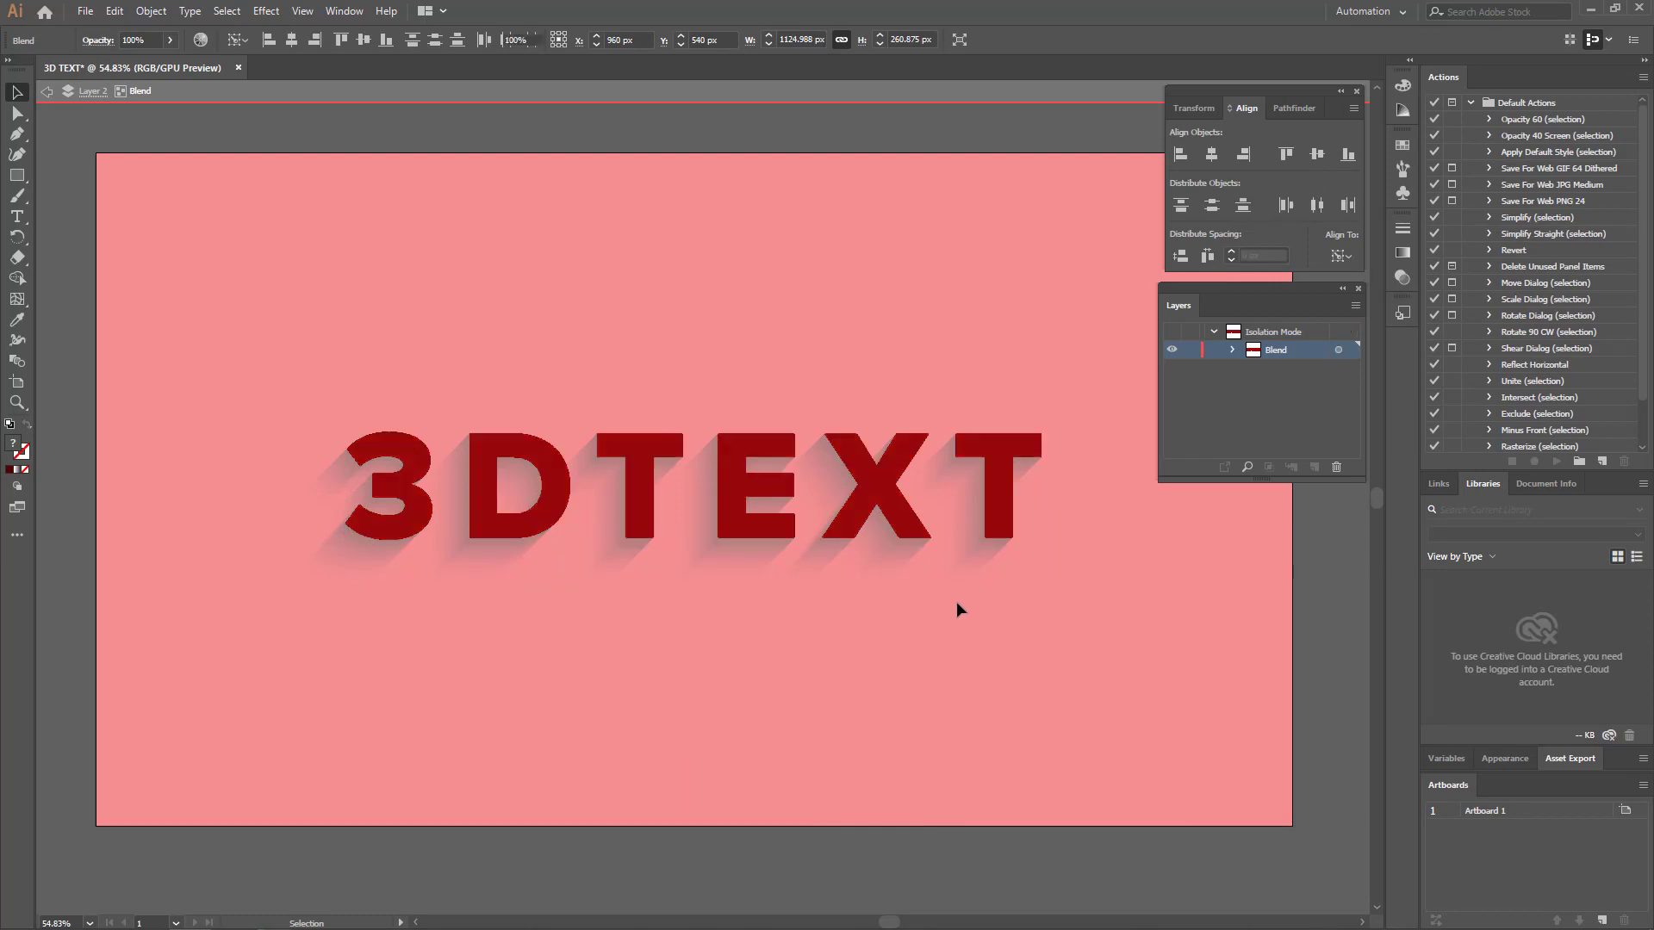
- Stretch the blend's front 3DTEXT wider to 1228 px
left_click(999, 477)
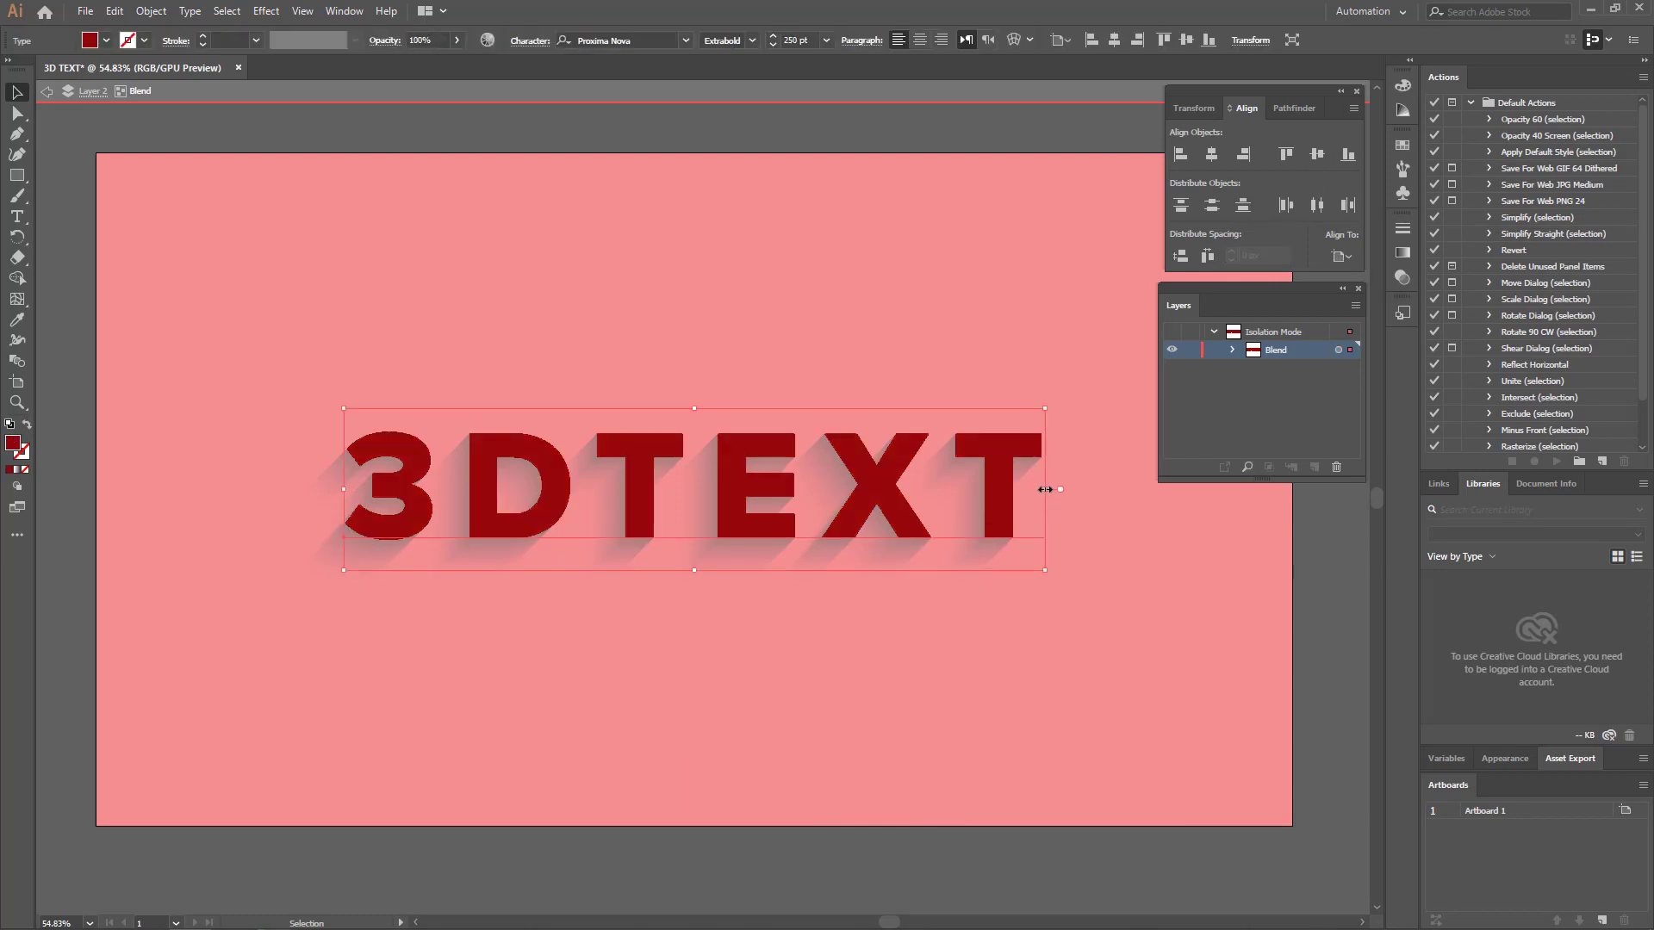
left_click_drag(1045, 489, 1078, 492)
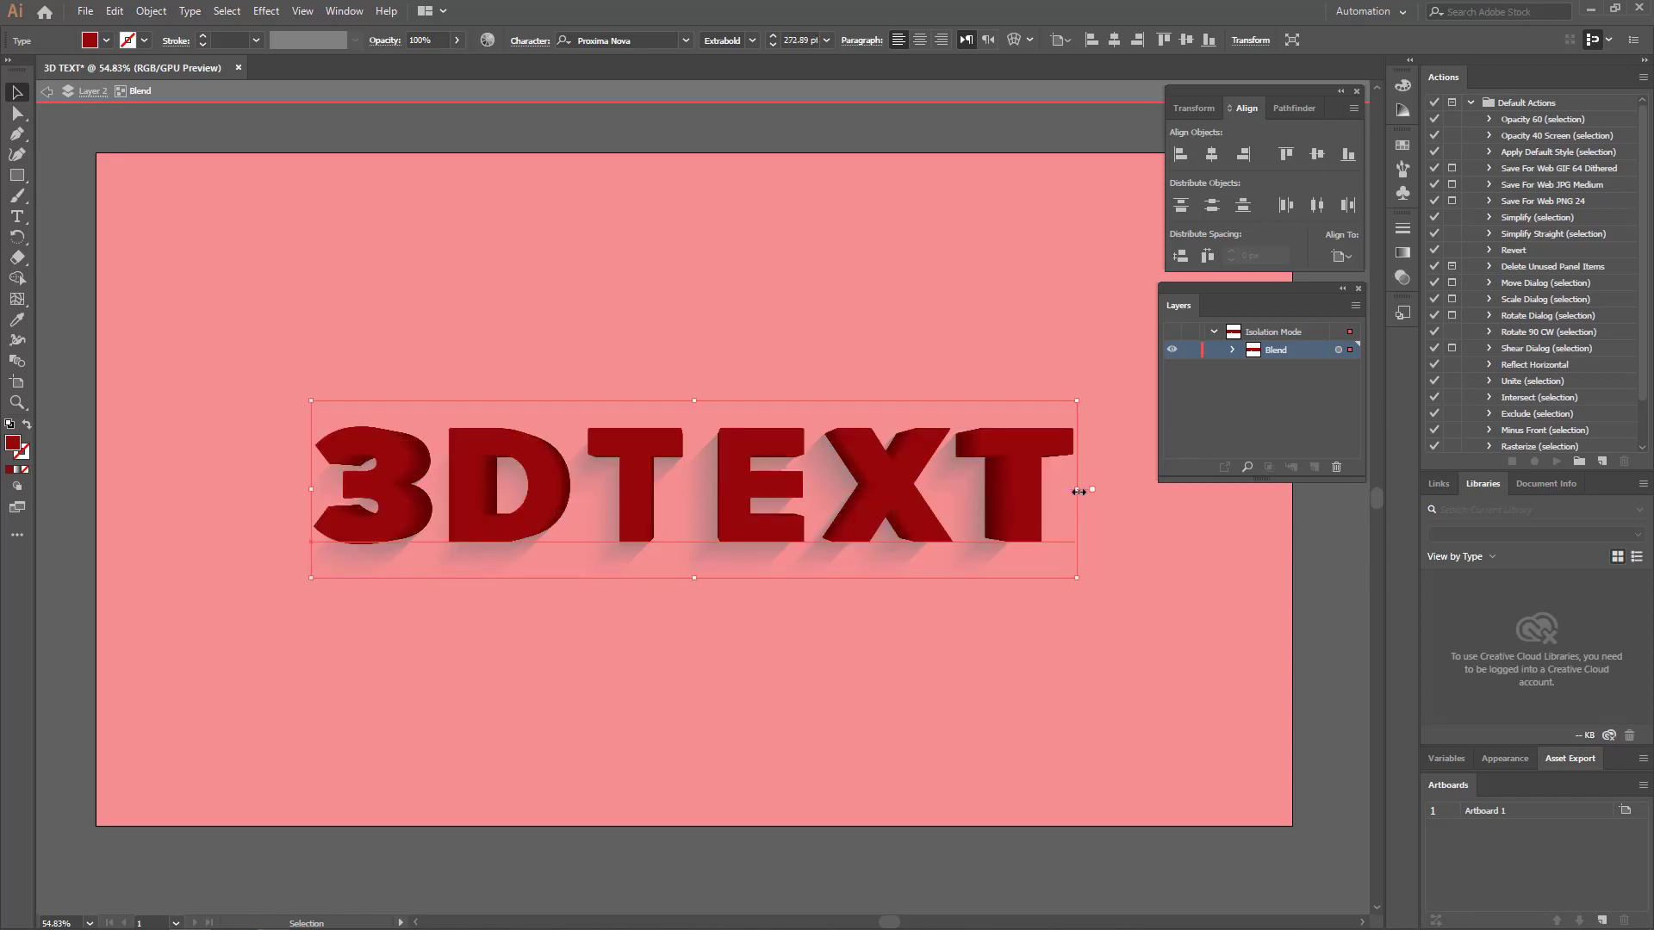
left_click(1074, 502)
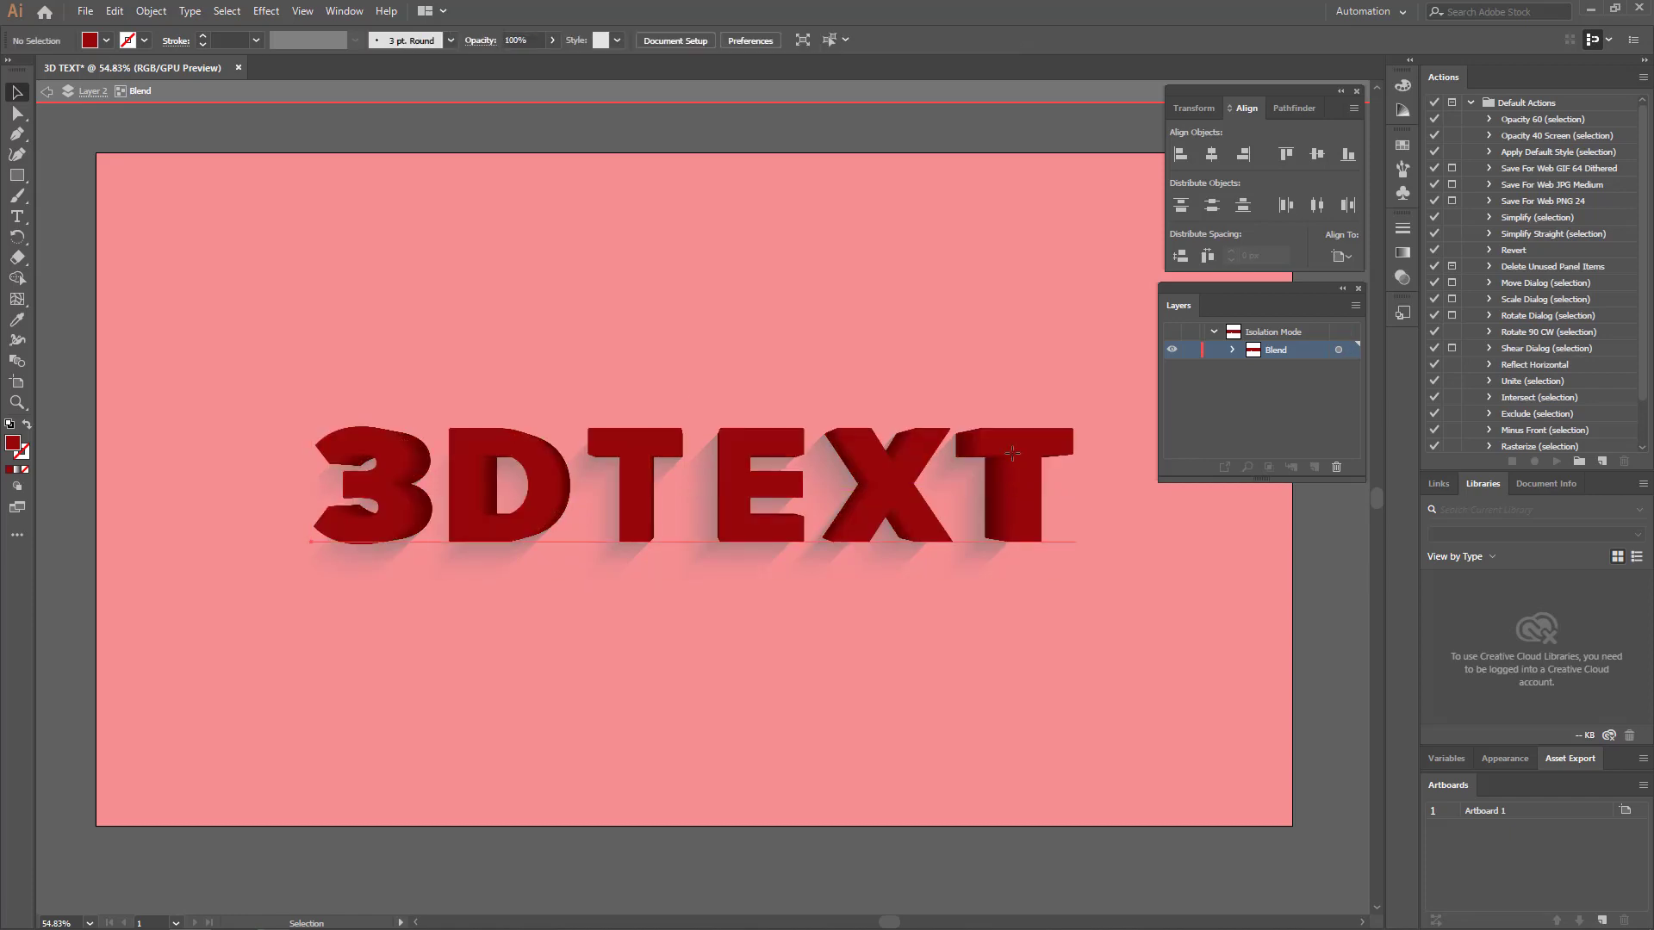
left_click(999, 445)
left_click(152, 11)
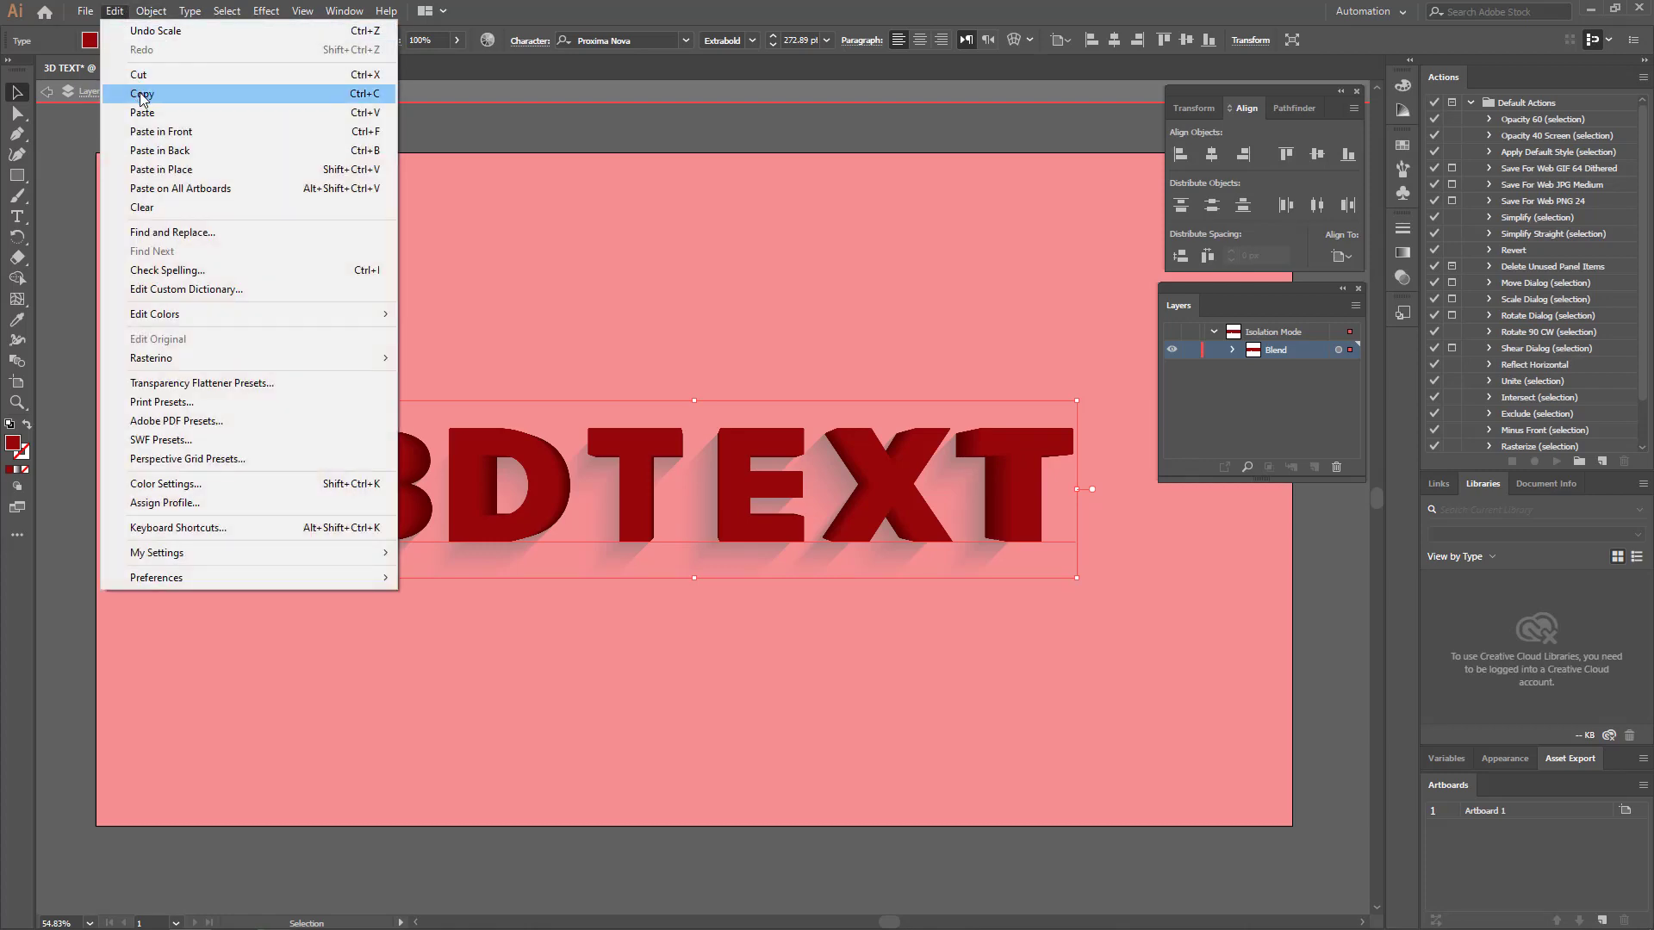
- Copy the stretched front text and paste it in place outside isolation mode
left_click(142, 96)
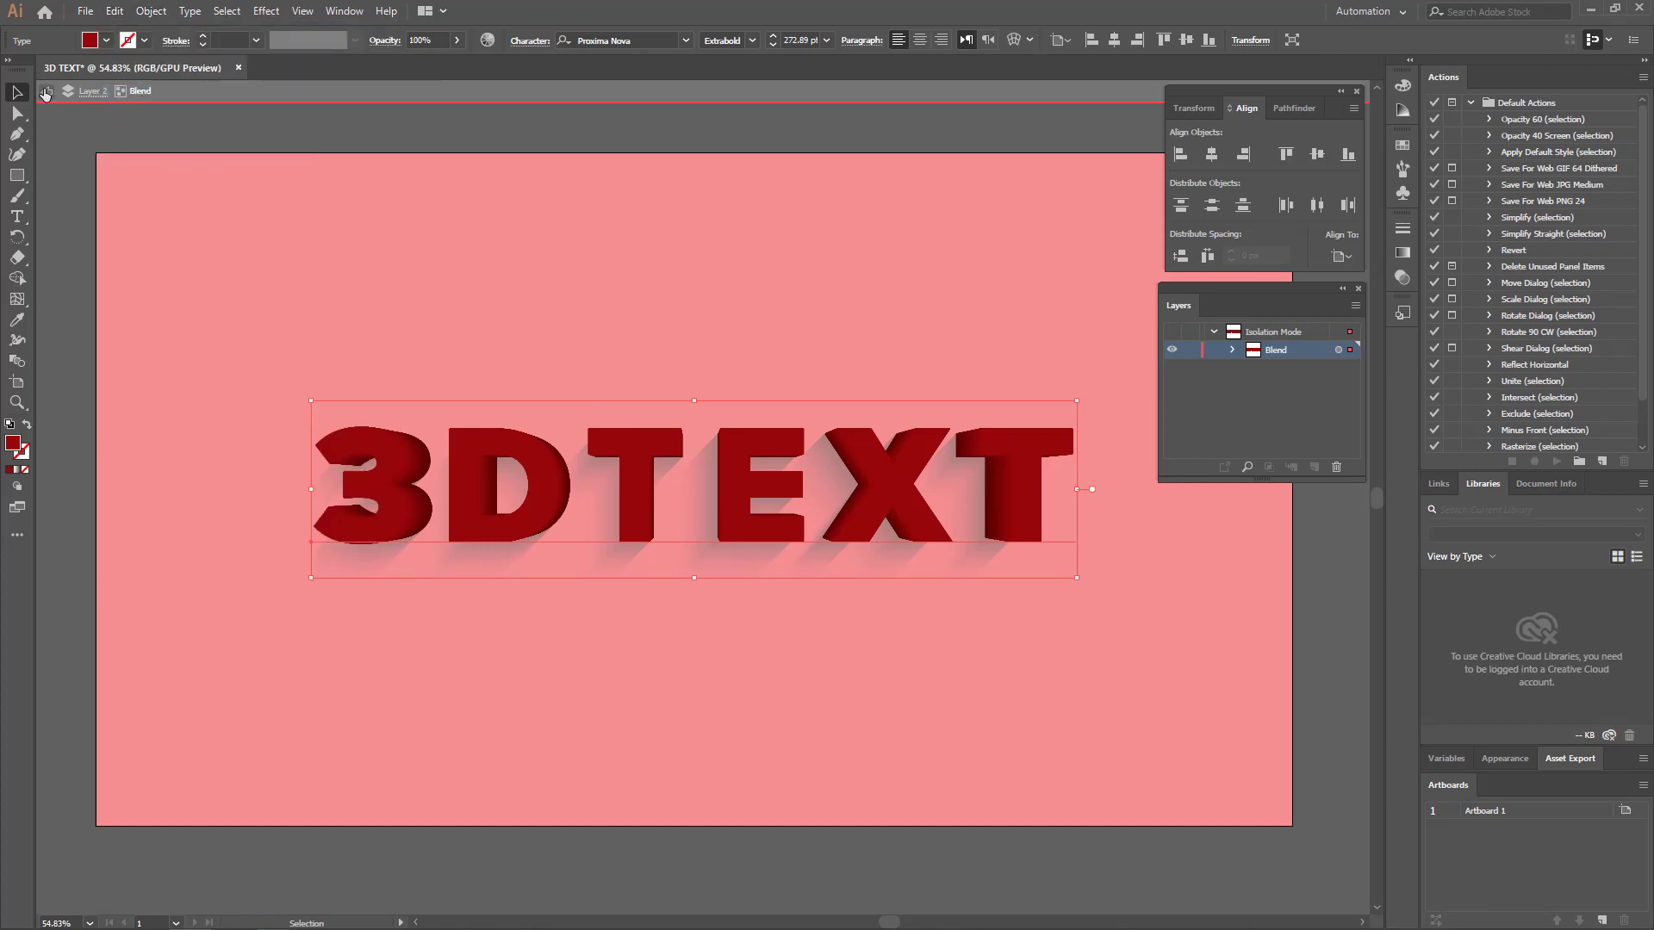
left_click(45, 93)
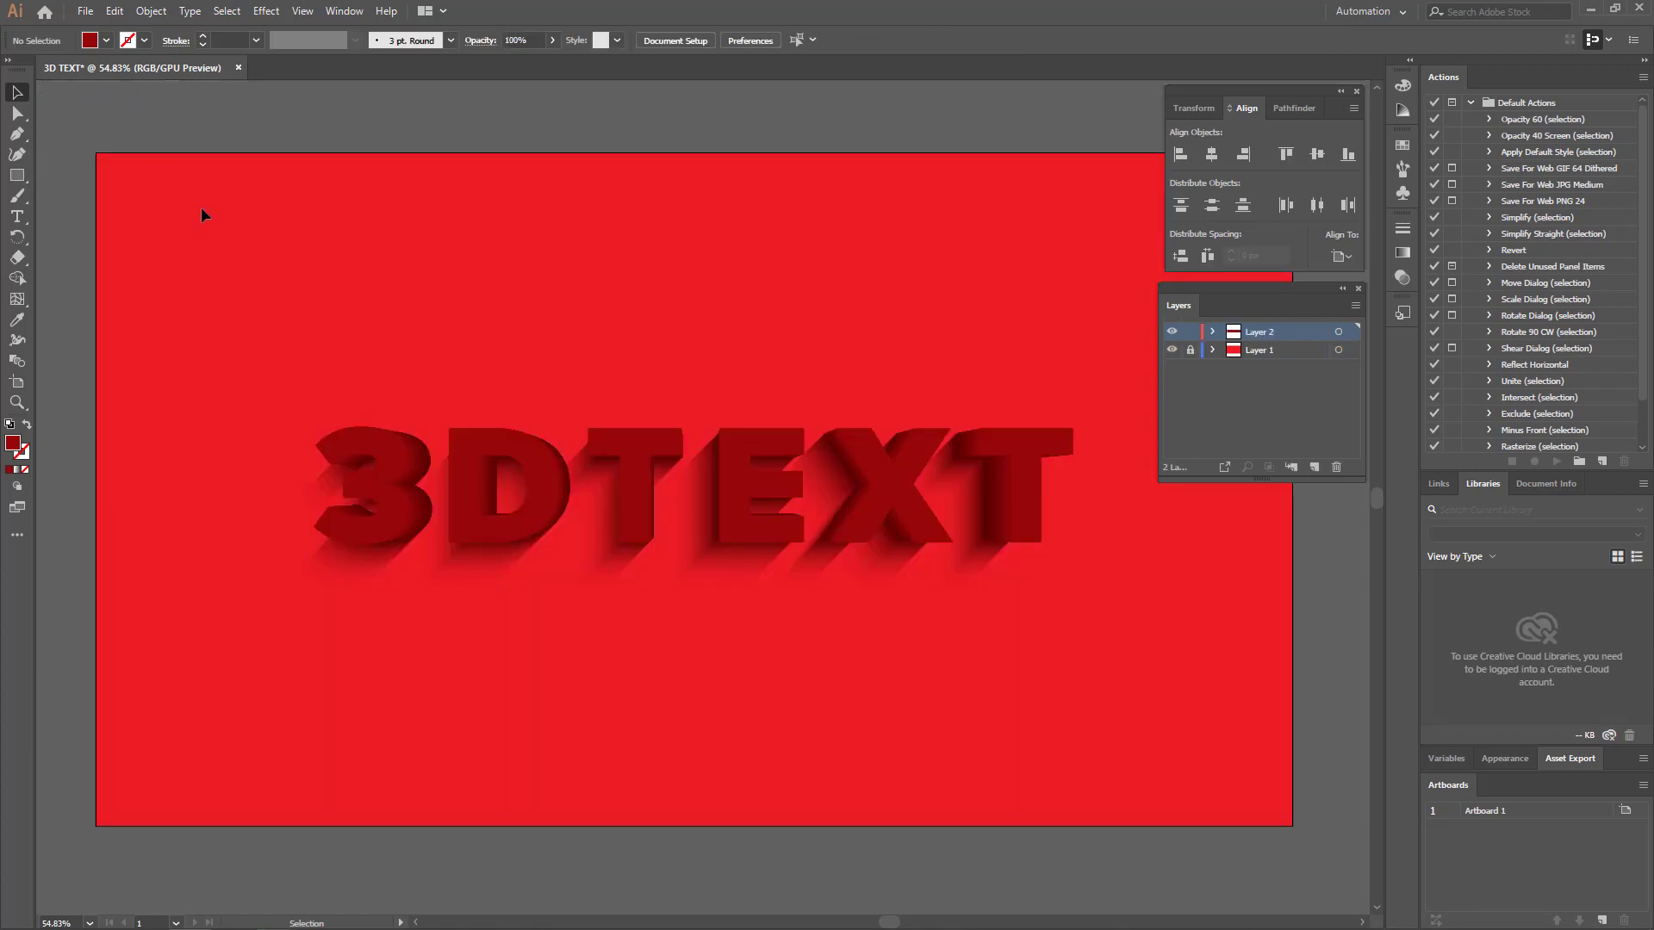
left_click(151, 11)
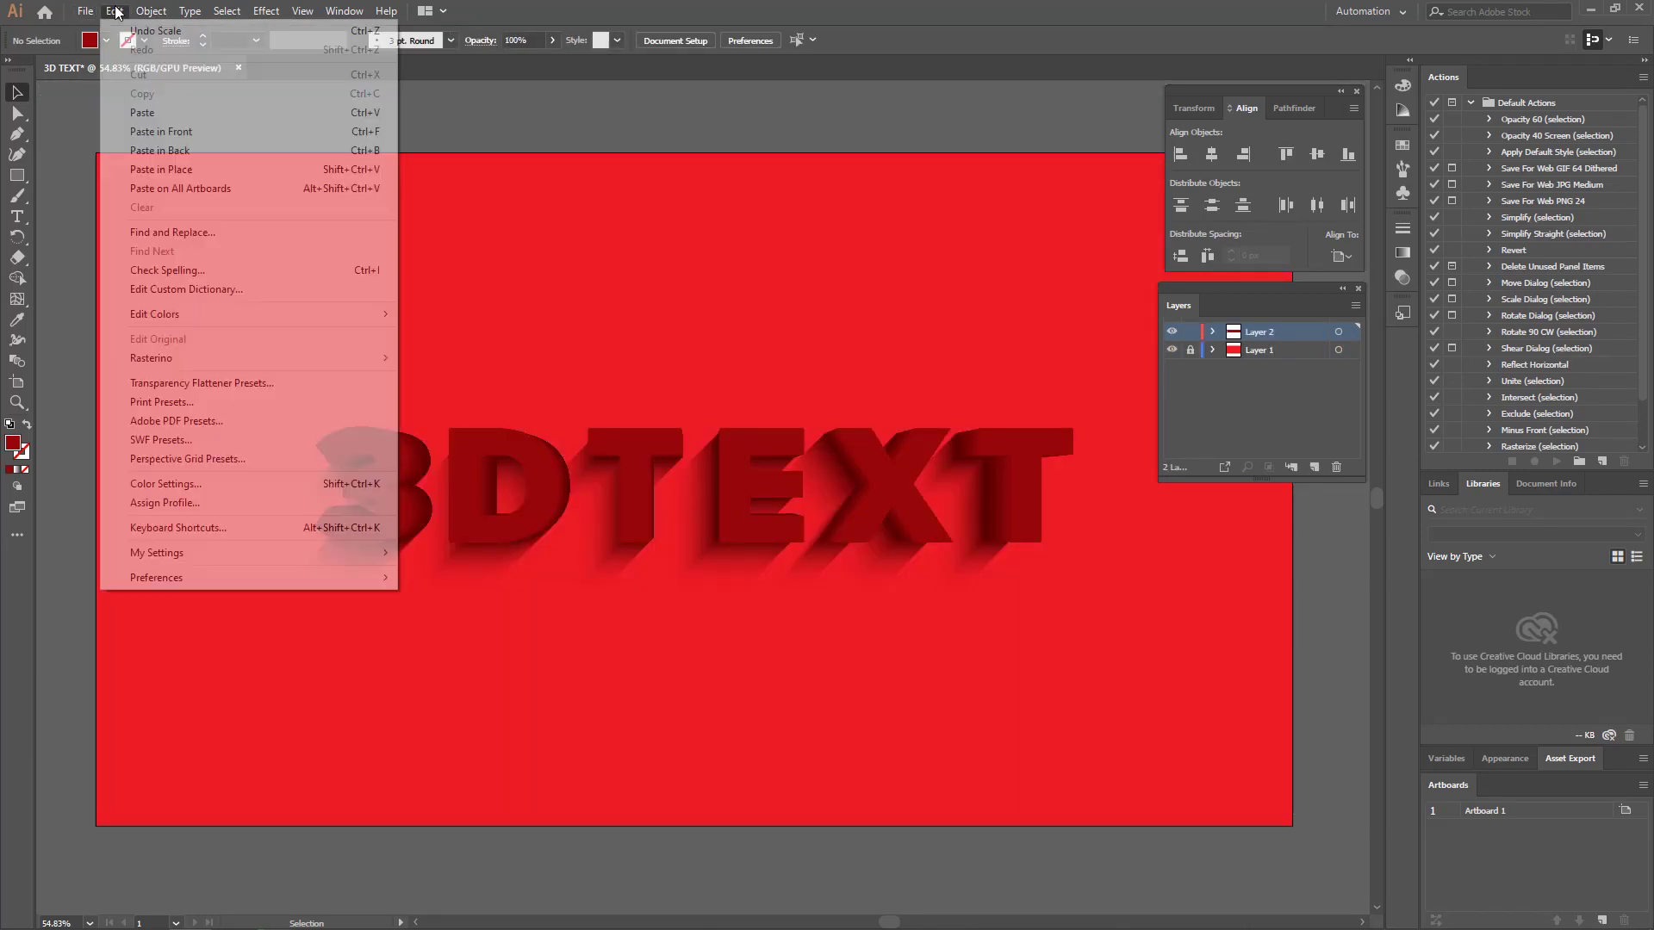
left_click(184, 169)
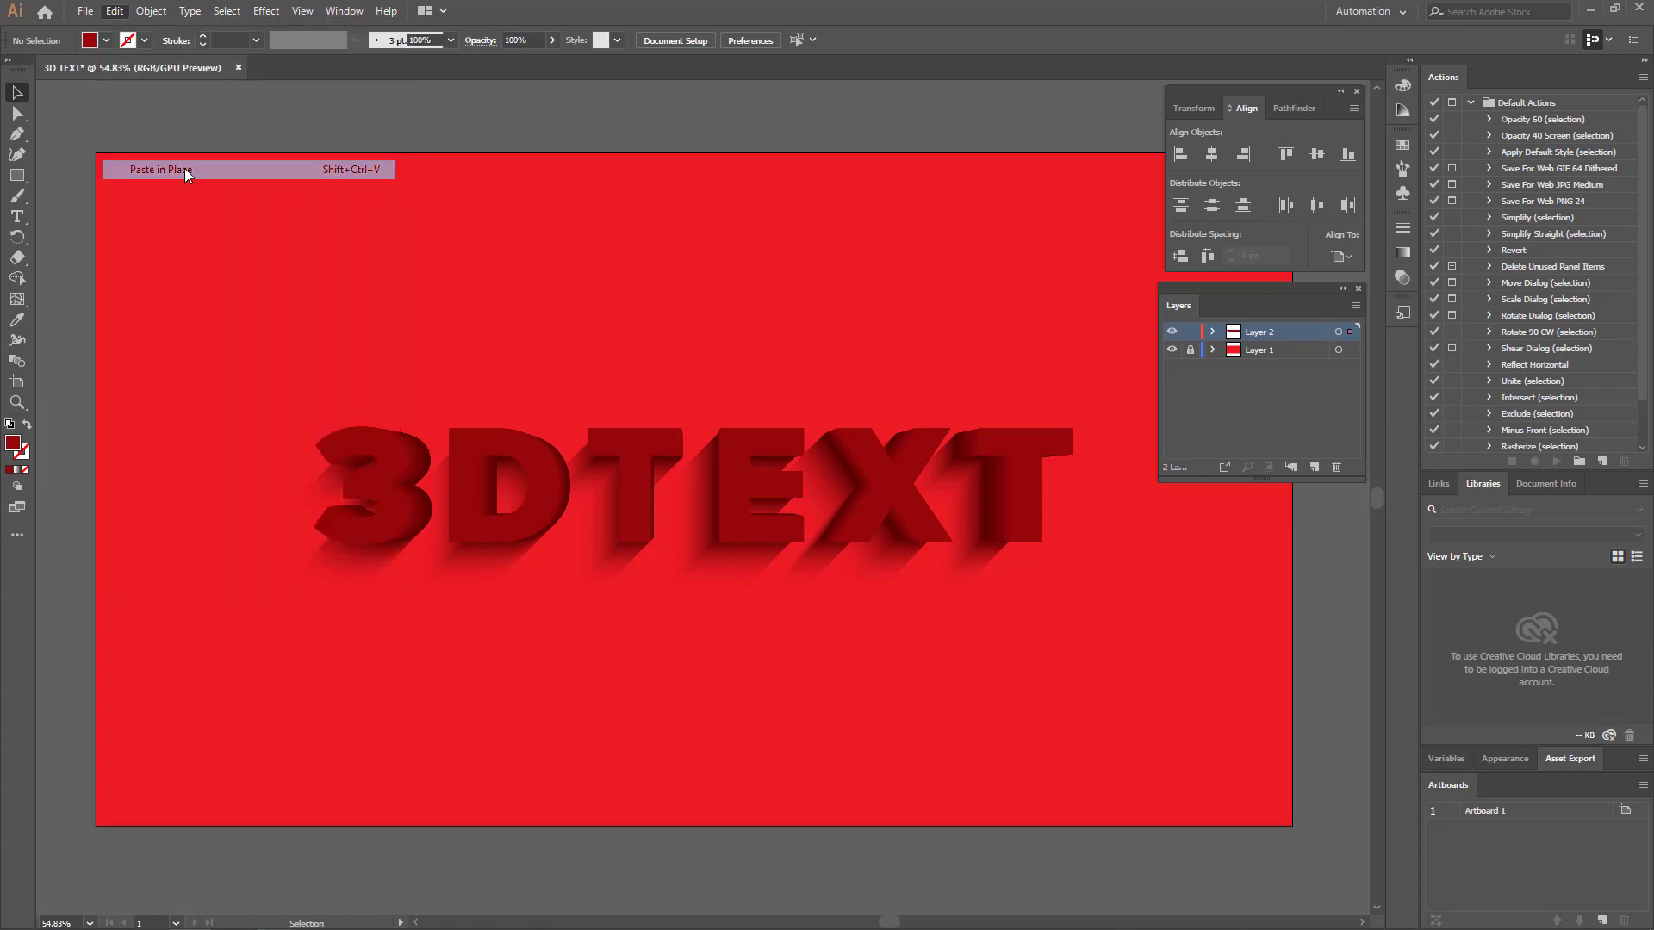
- Begin setting the pasted text's fill to white by entering 0 in the CMYK fields
double_click(13, 445)
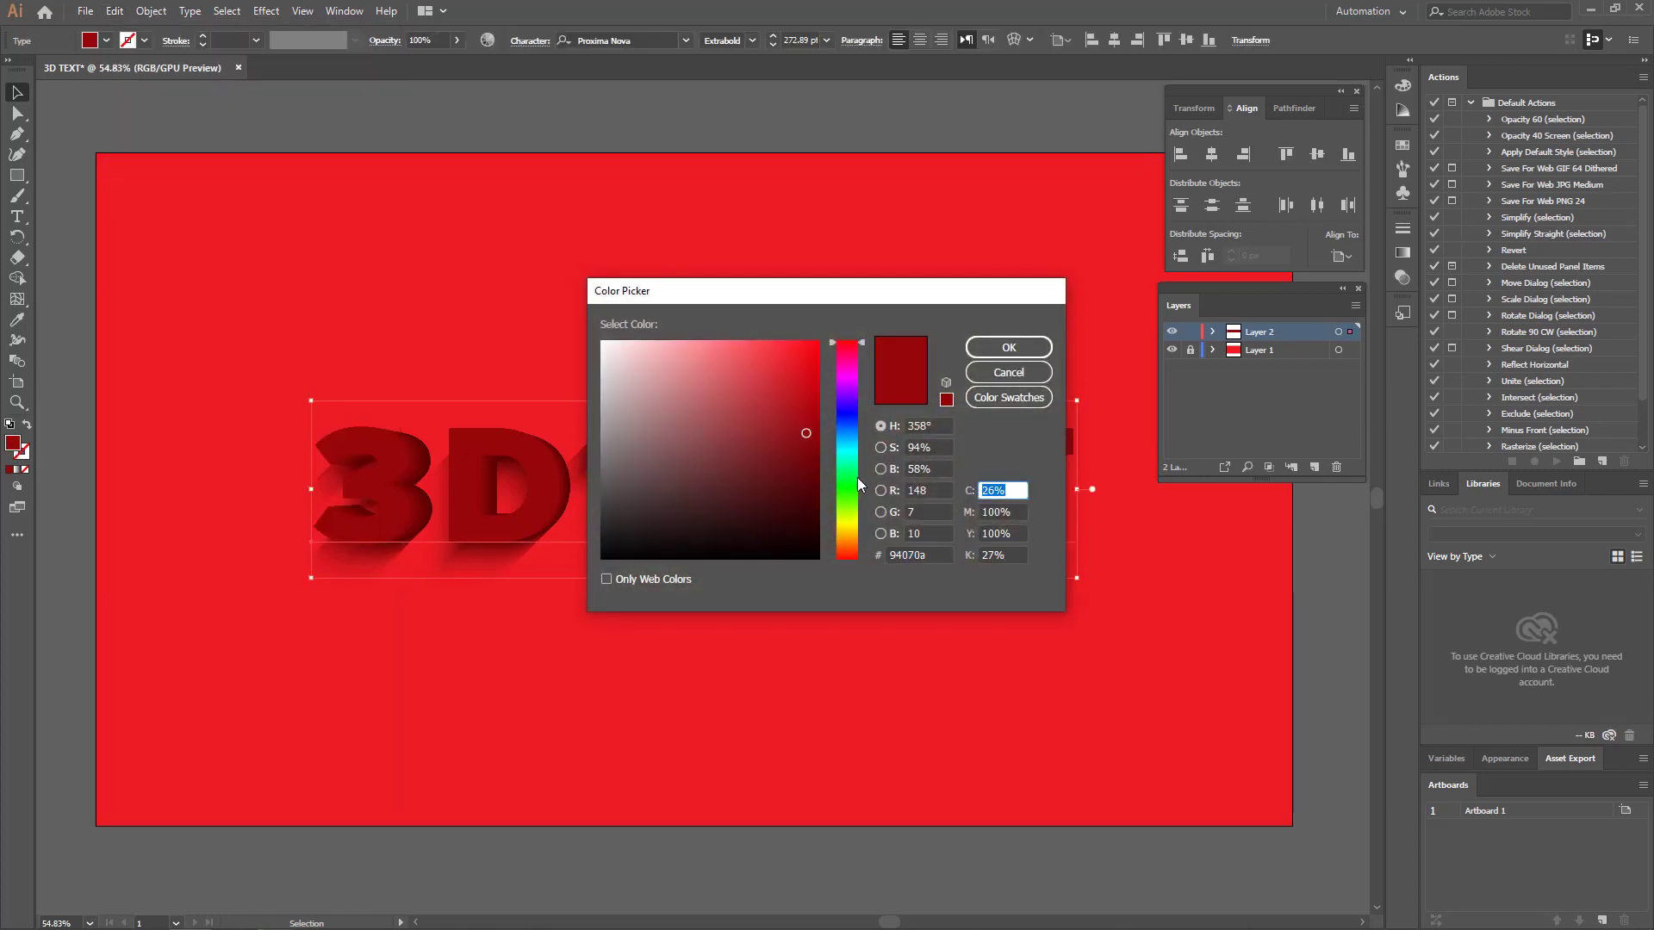
type("0")
key("Tab")
type("0")
key("Tab")
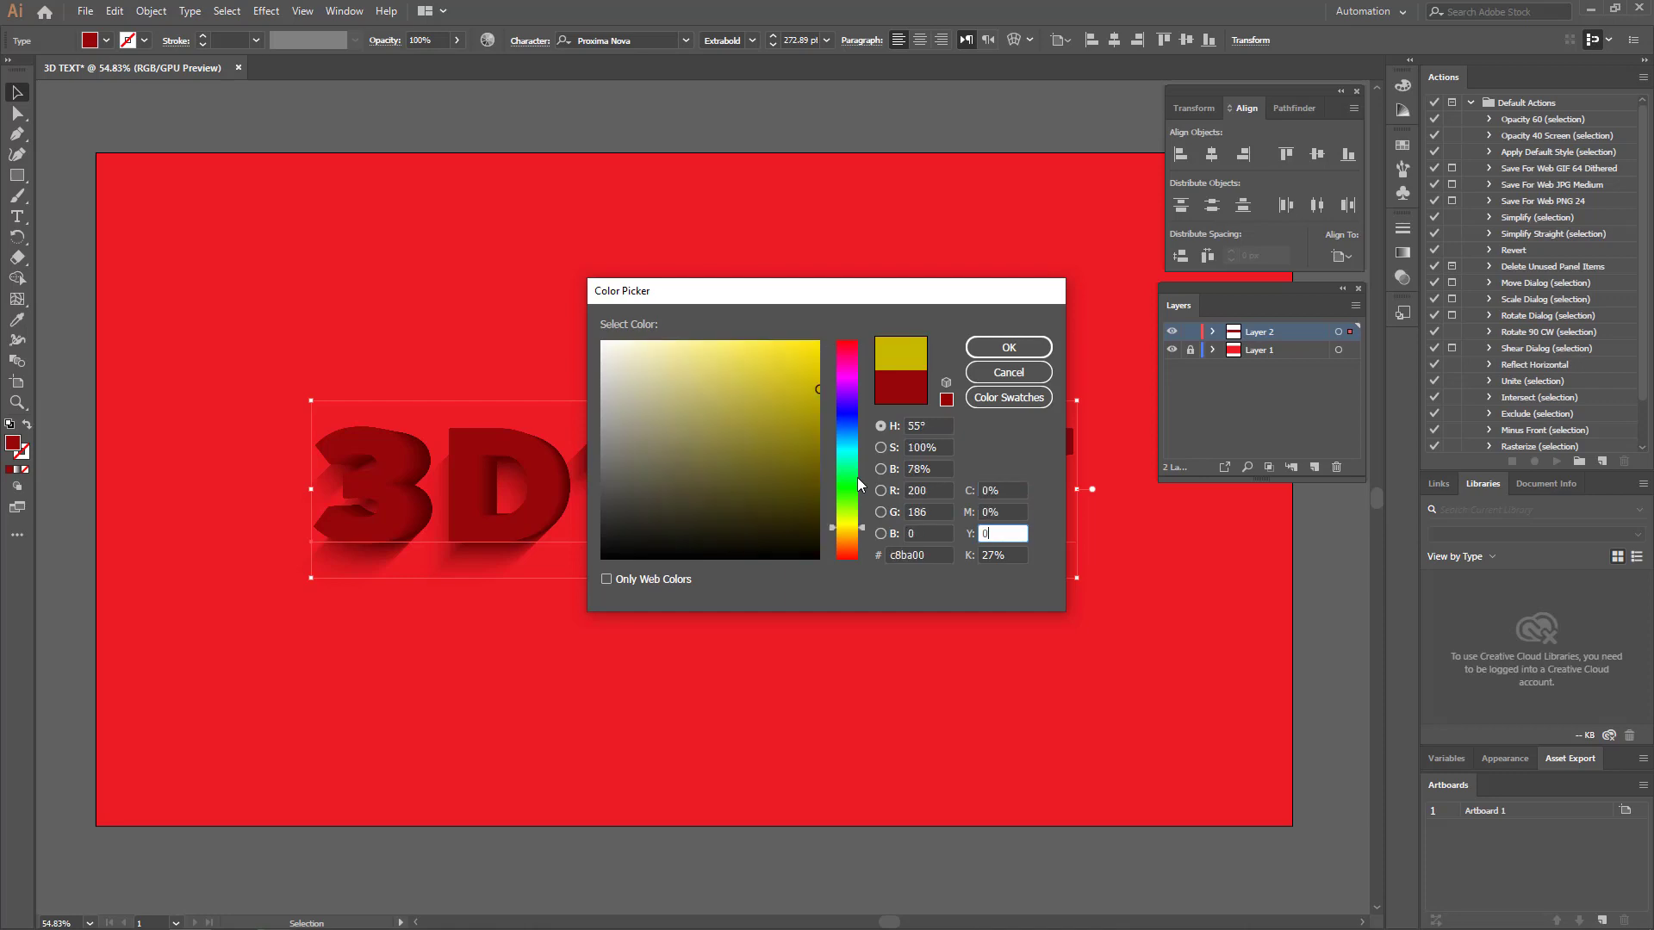
type("0")
key("Tab")
- Confirm the white fill and duplicate the whole 3DTEXT artwork straight above the original
left_click(990, 349)
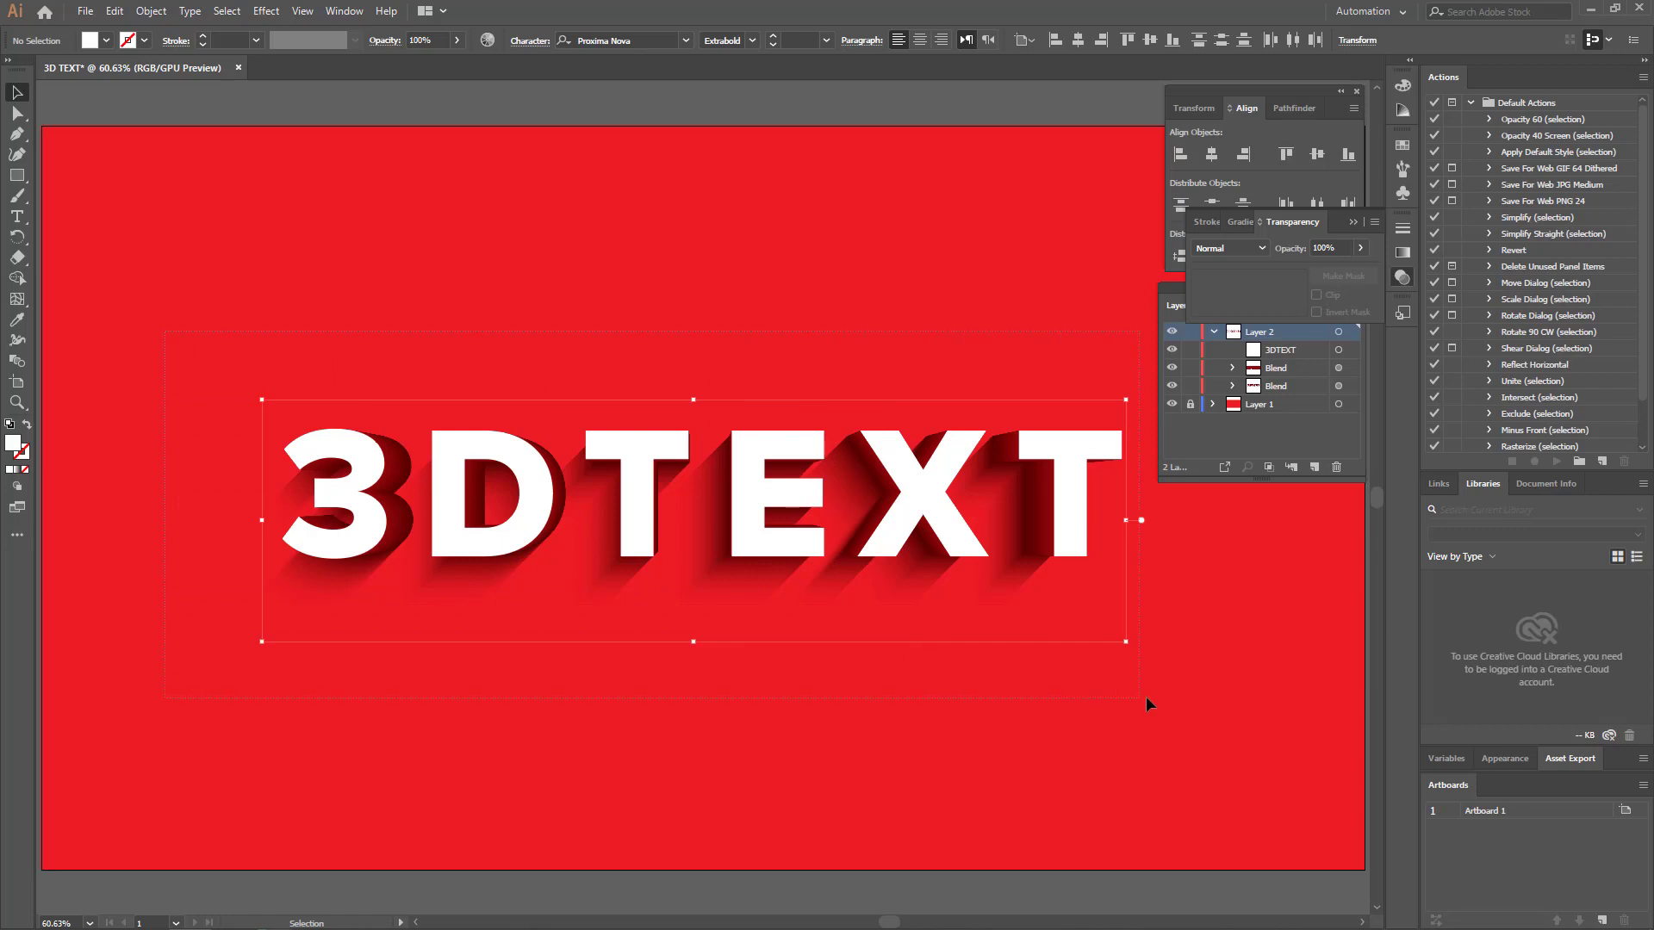
left_click_drag(1145, 696, 999, 645)
mouse_move(923, 483)
left_mouse_down()
mouse_move(923, 553)
mouse_move(924, 305)
left_mouse_up()
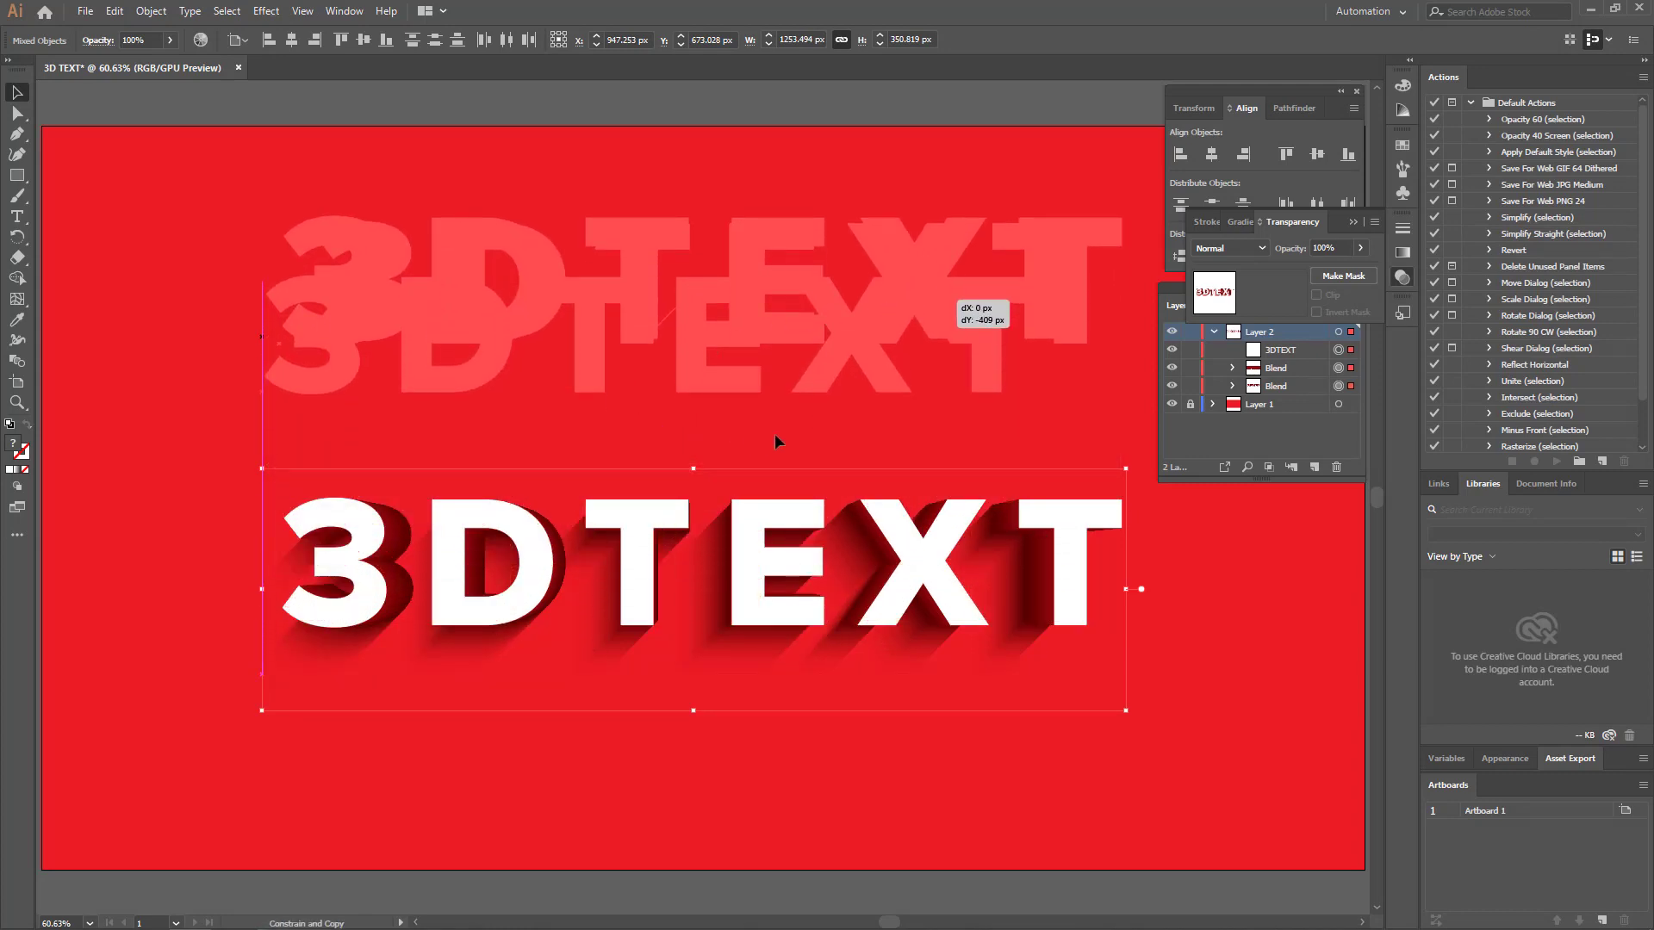
left_click_drag(775, 441, 775, 441)
left_click(129, 338)
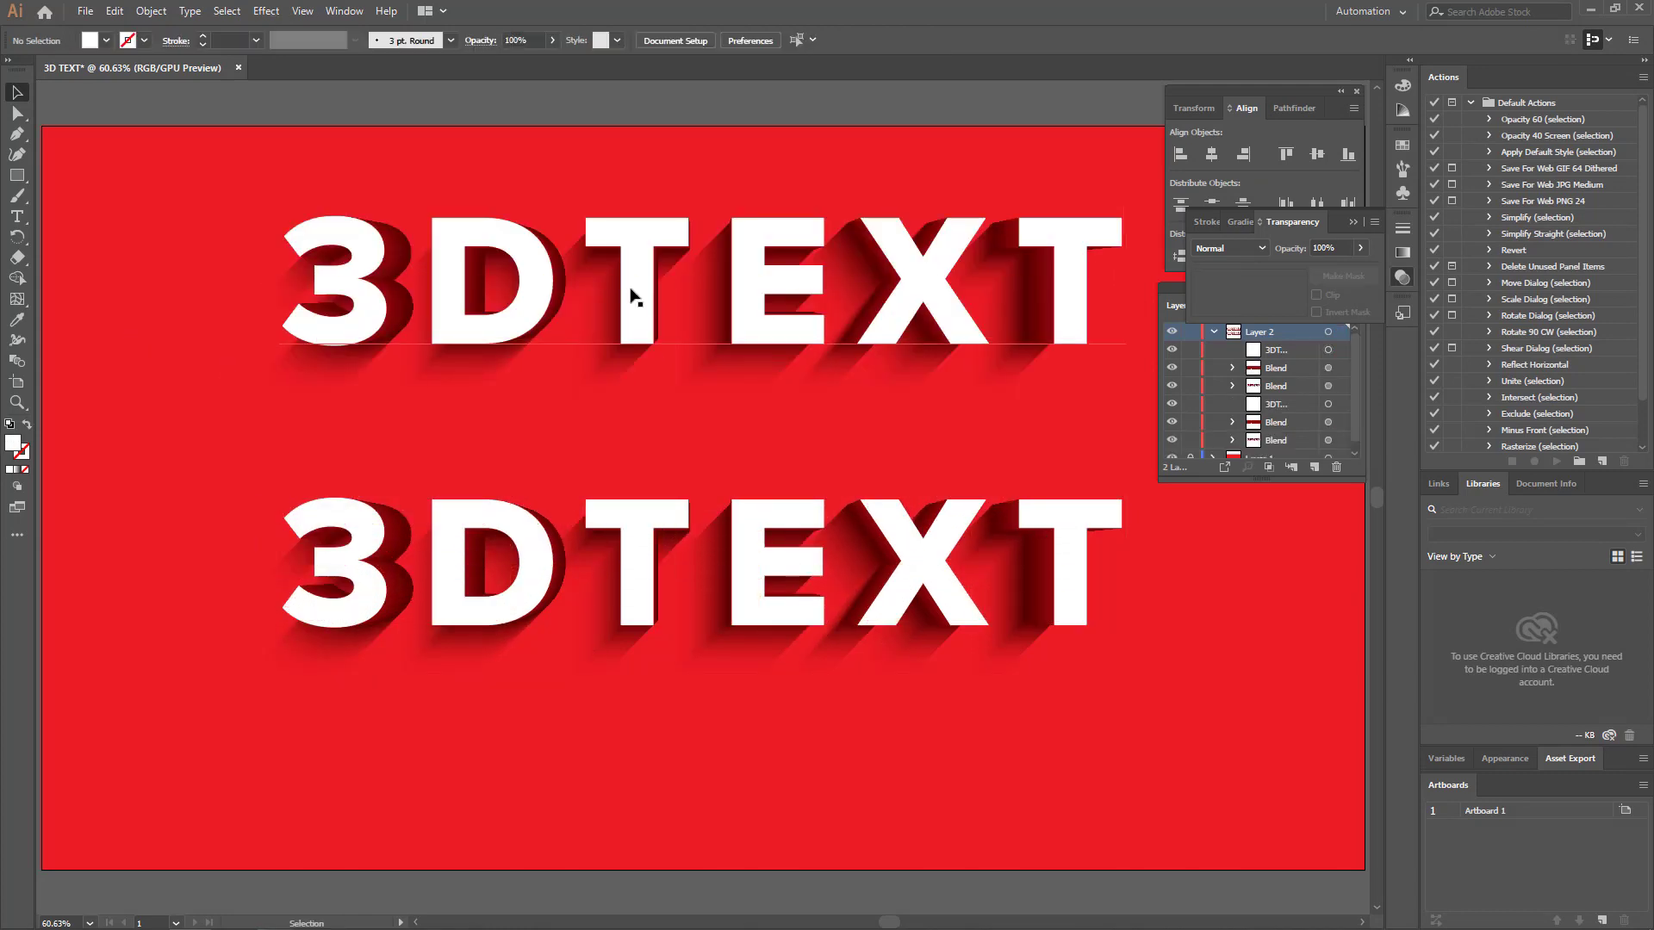
left_click(628, 295)
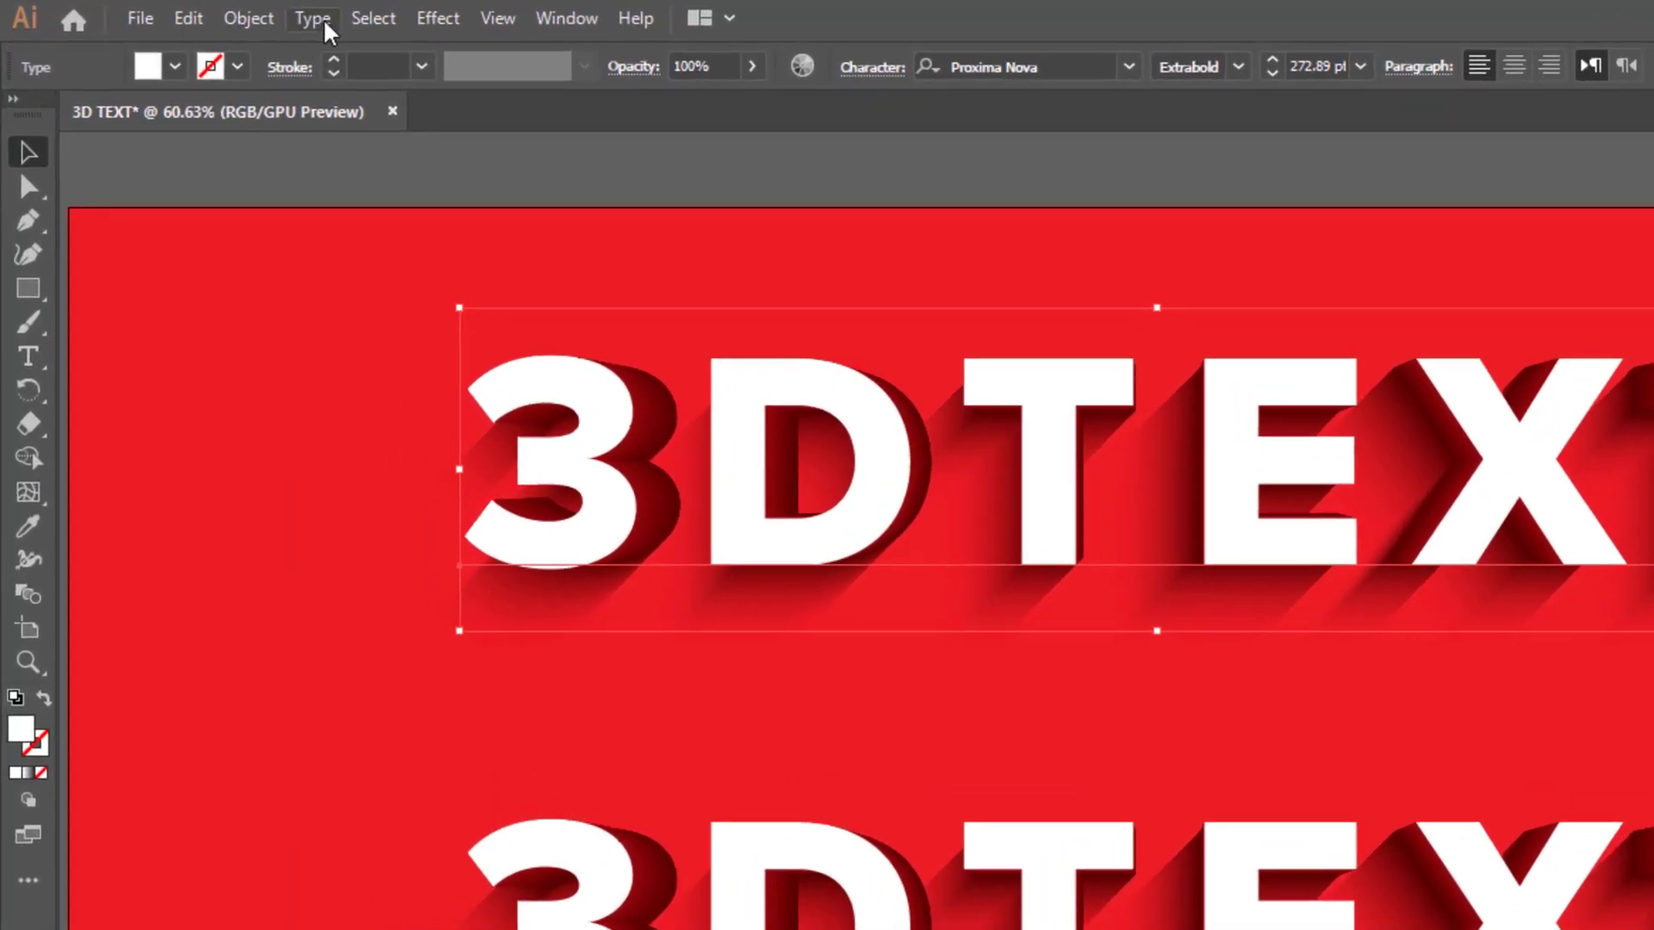
left_click(314, 19)
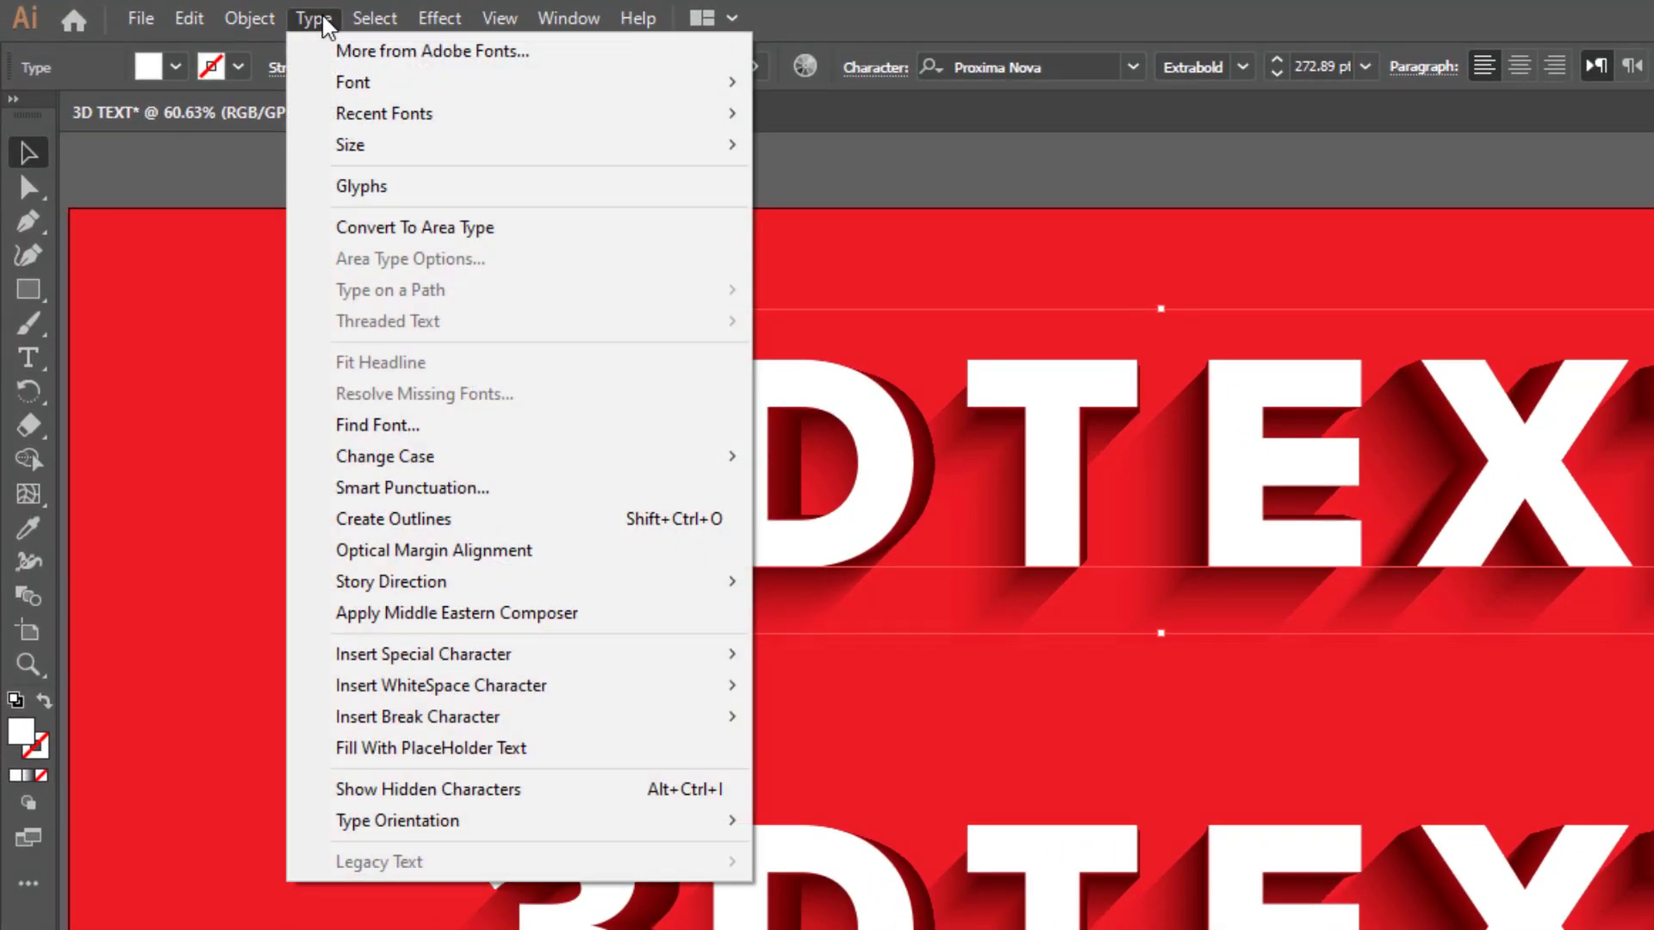
- Convert the upper 3DTEXT to outlines and fill it with a 90° linear gradient
left_click(431, 521)
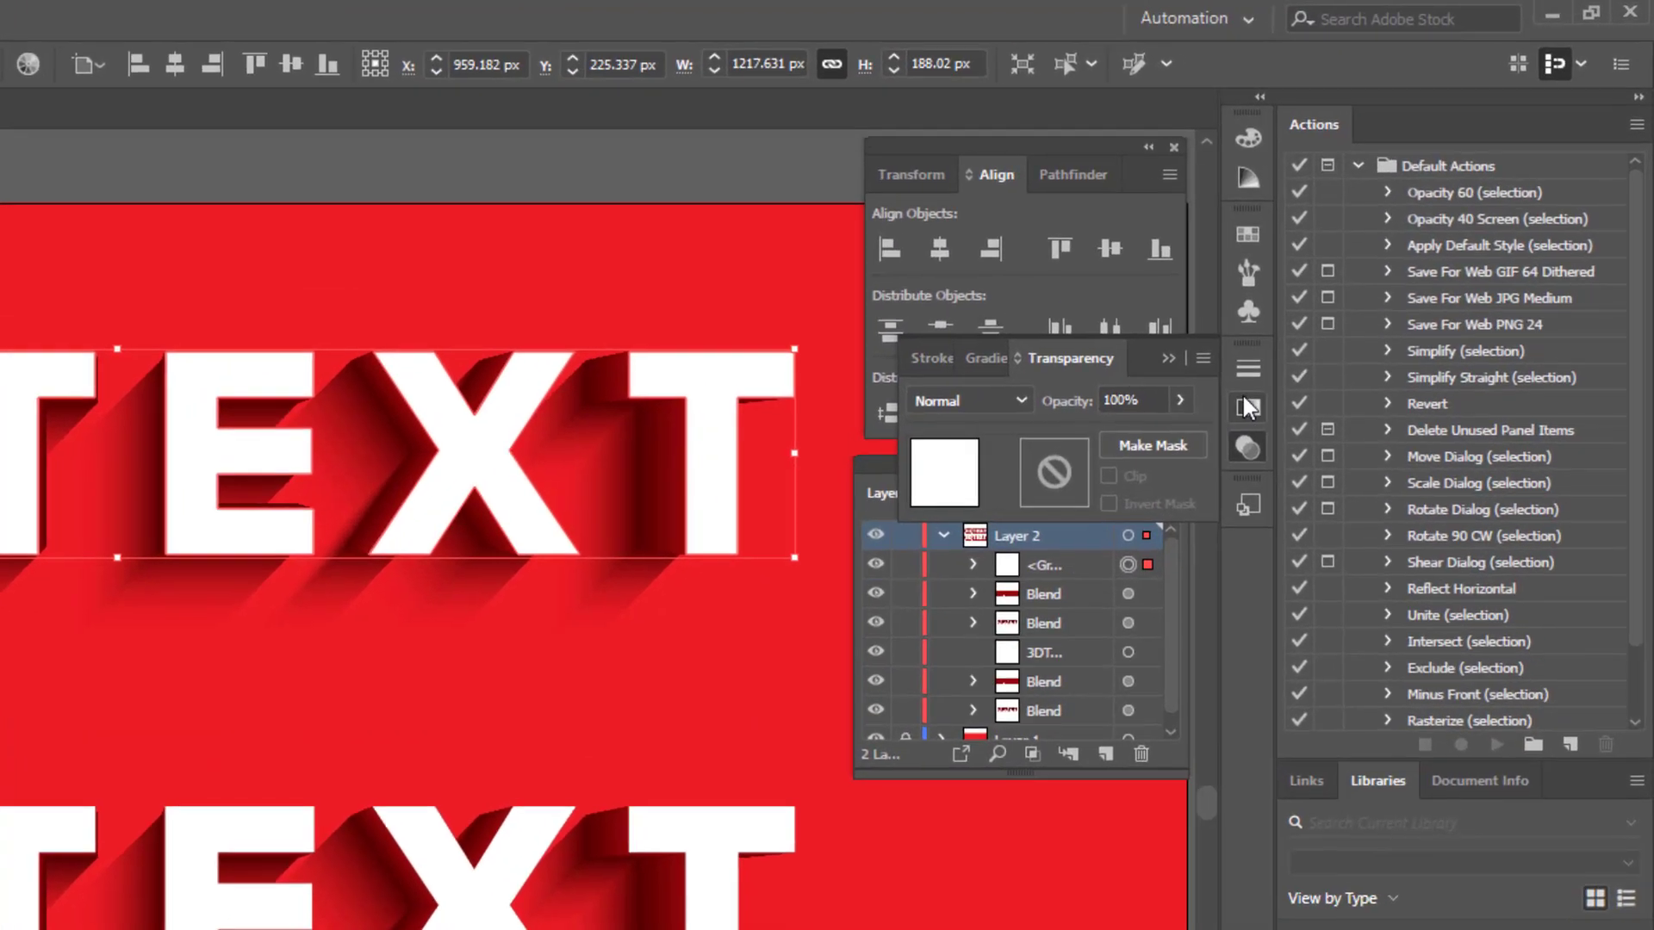
left_click(1248, 406)
left_click(1049, 613)
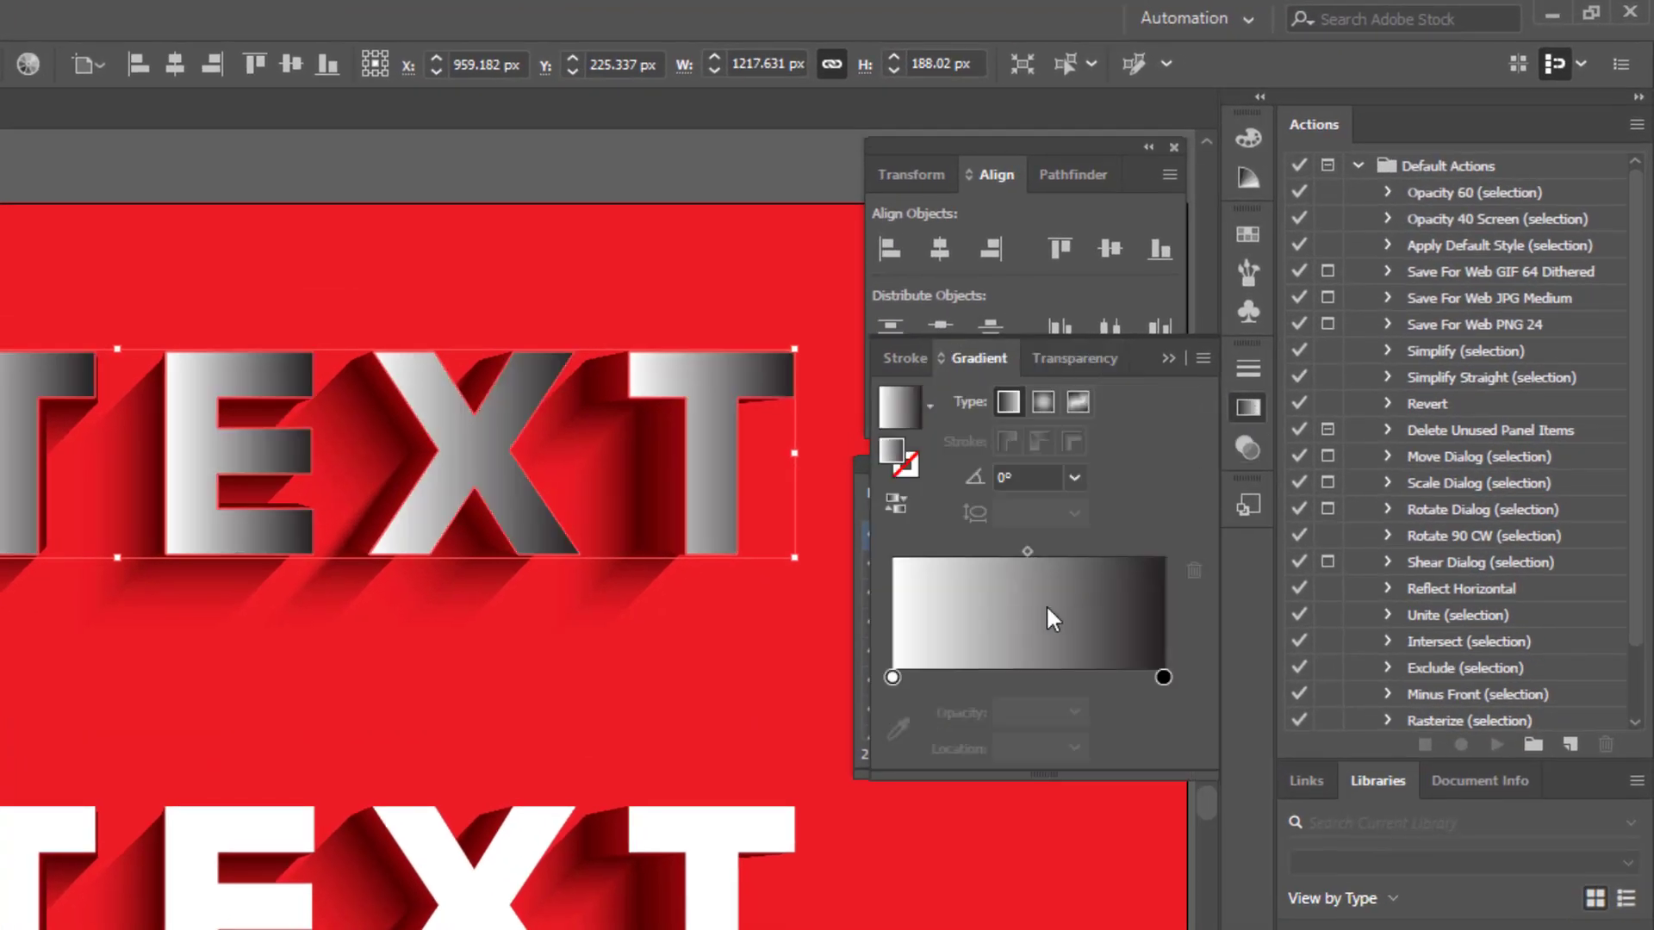
left_click(1067, 481)
type("90")
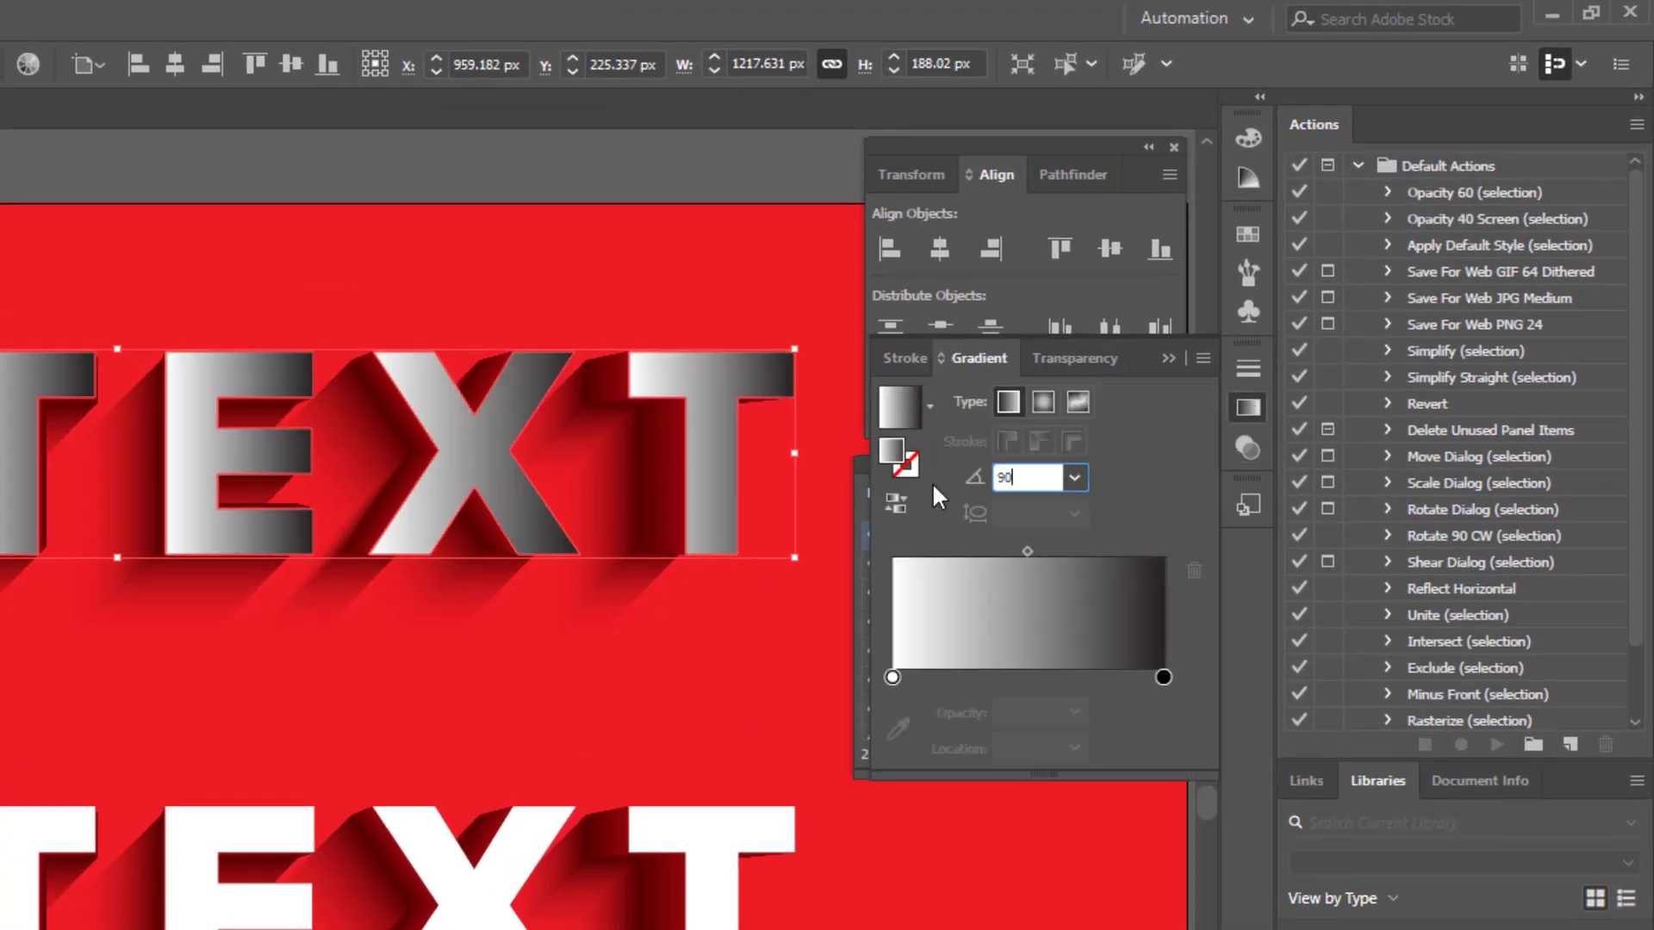
key("Return")
- Add a near-white grayscale colour stop in the middle of the gradient
left_click(1024, 677)
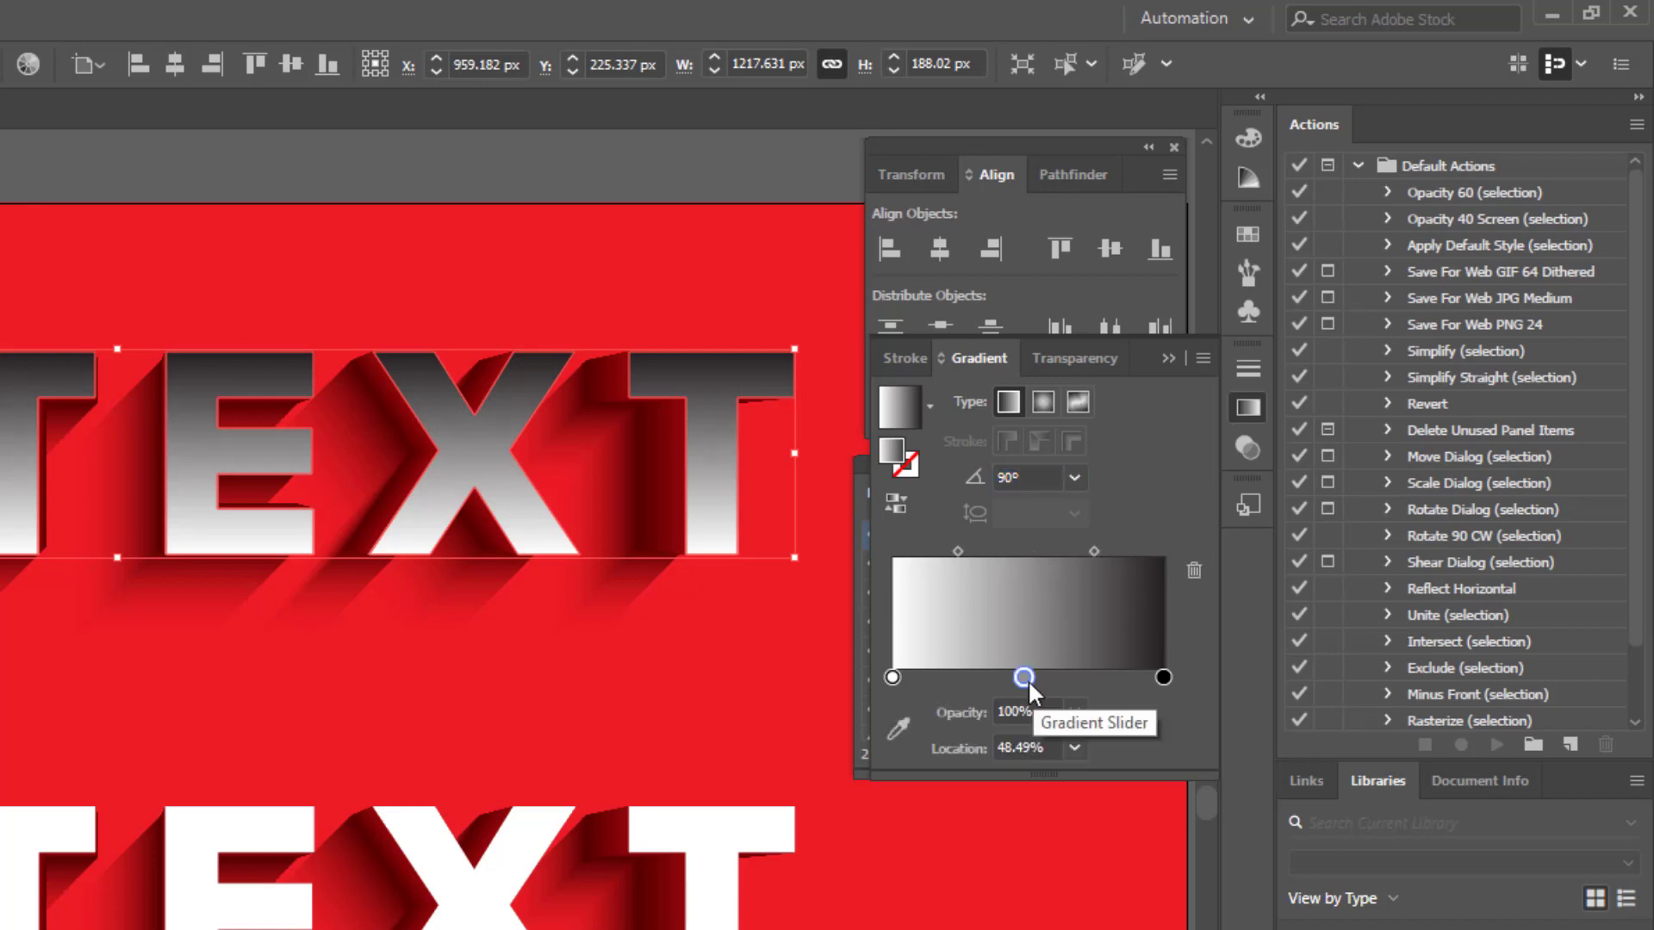
double_click(1024, 677)
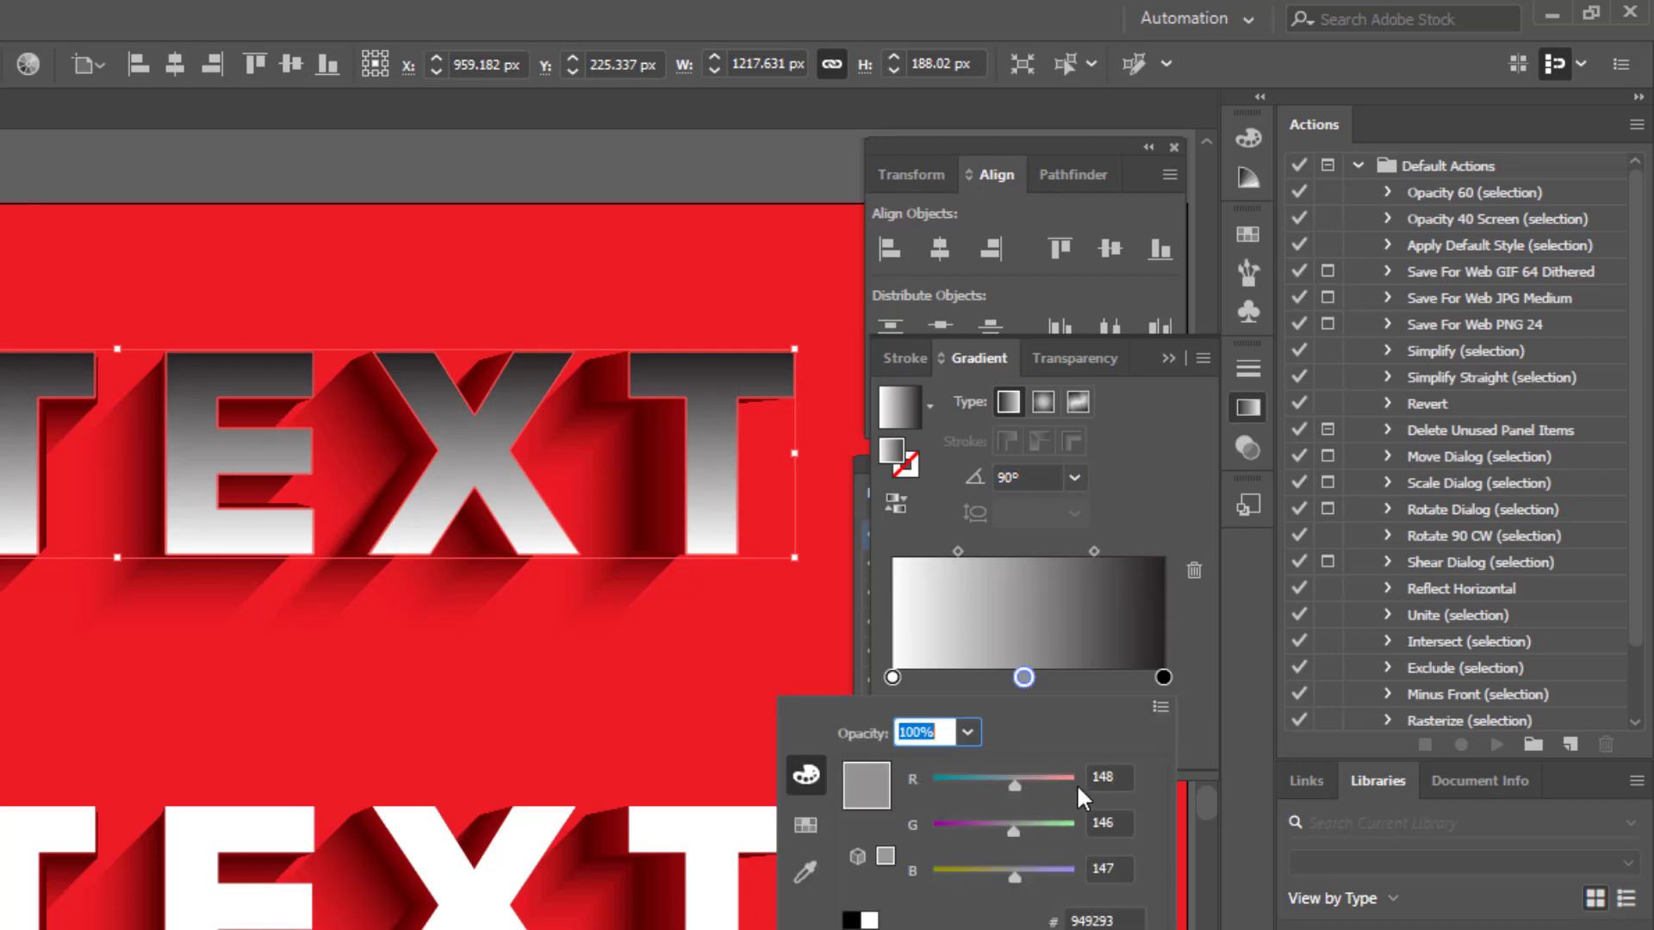
left_click(1160, 706)
left_click(1231, 717)
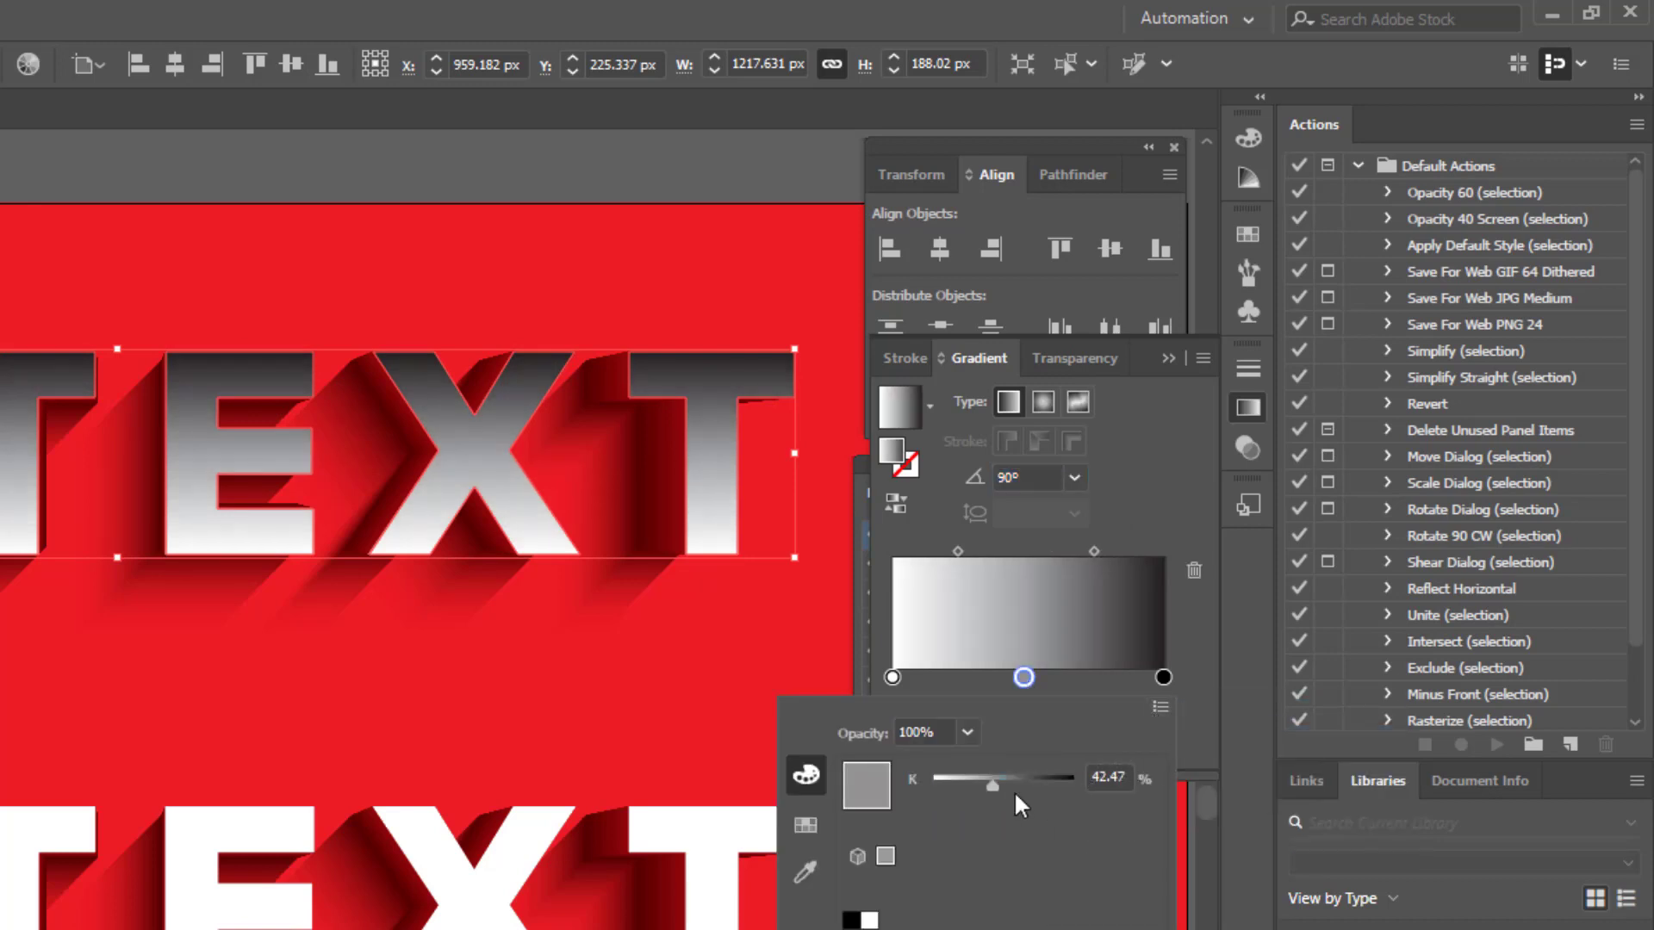
left_click_drag(992, 785, 934, 785)
key("Escape")
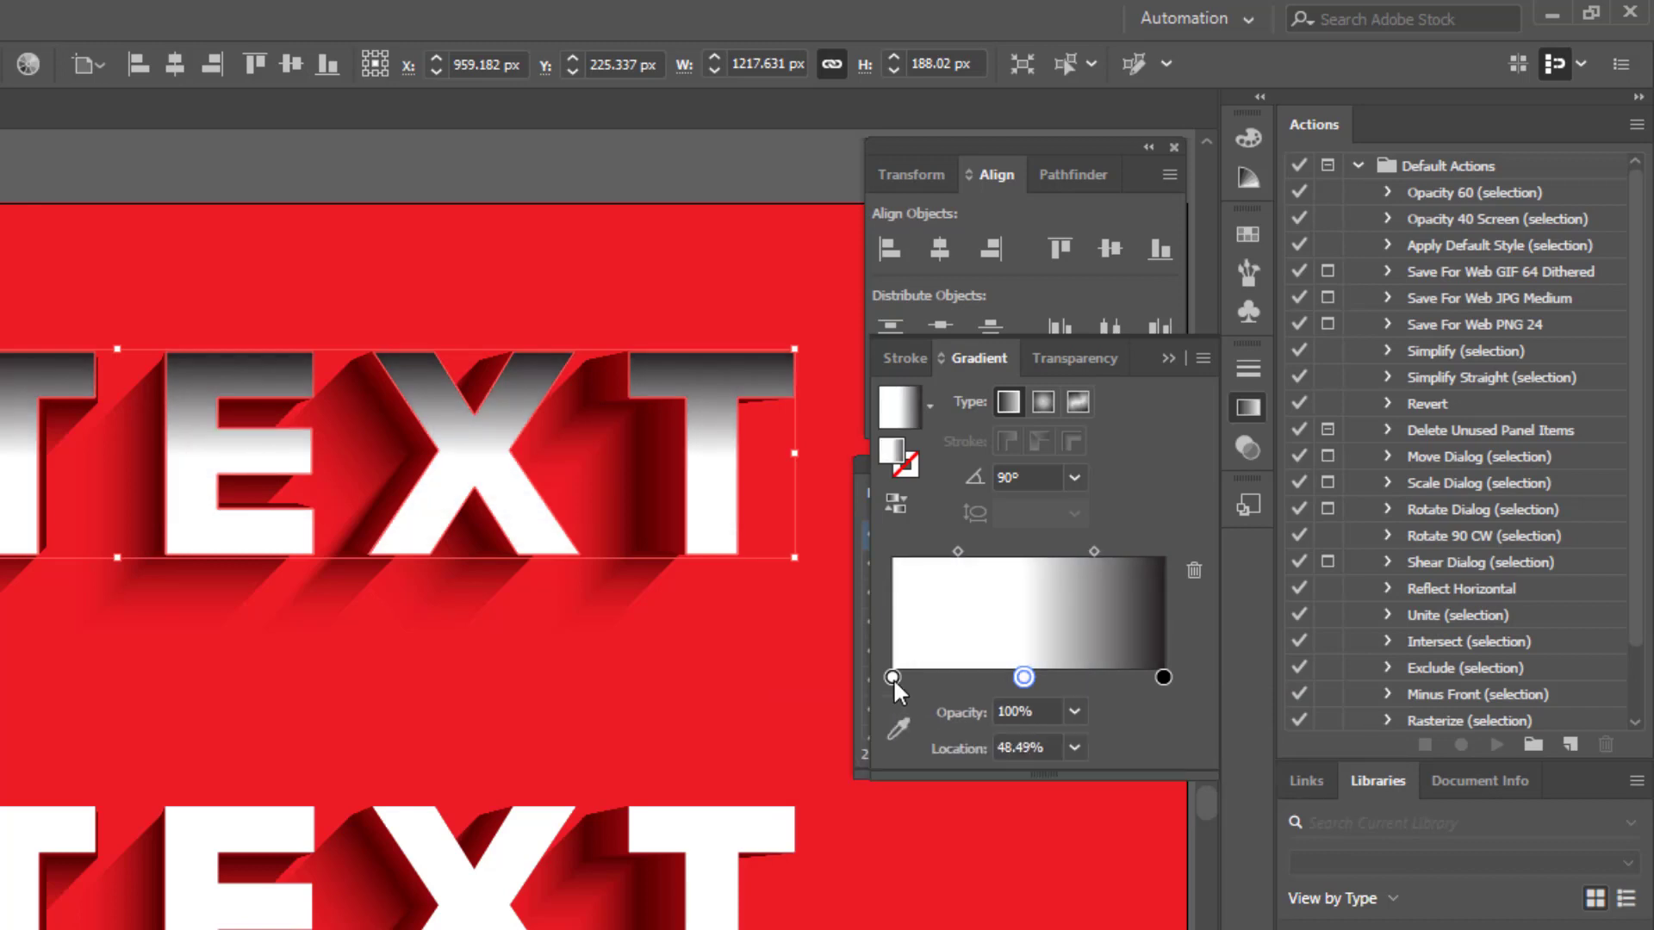
- Set the left gradient stop to 0 and the right stop to K 25 light grey
double_click(892, 677)
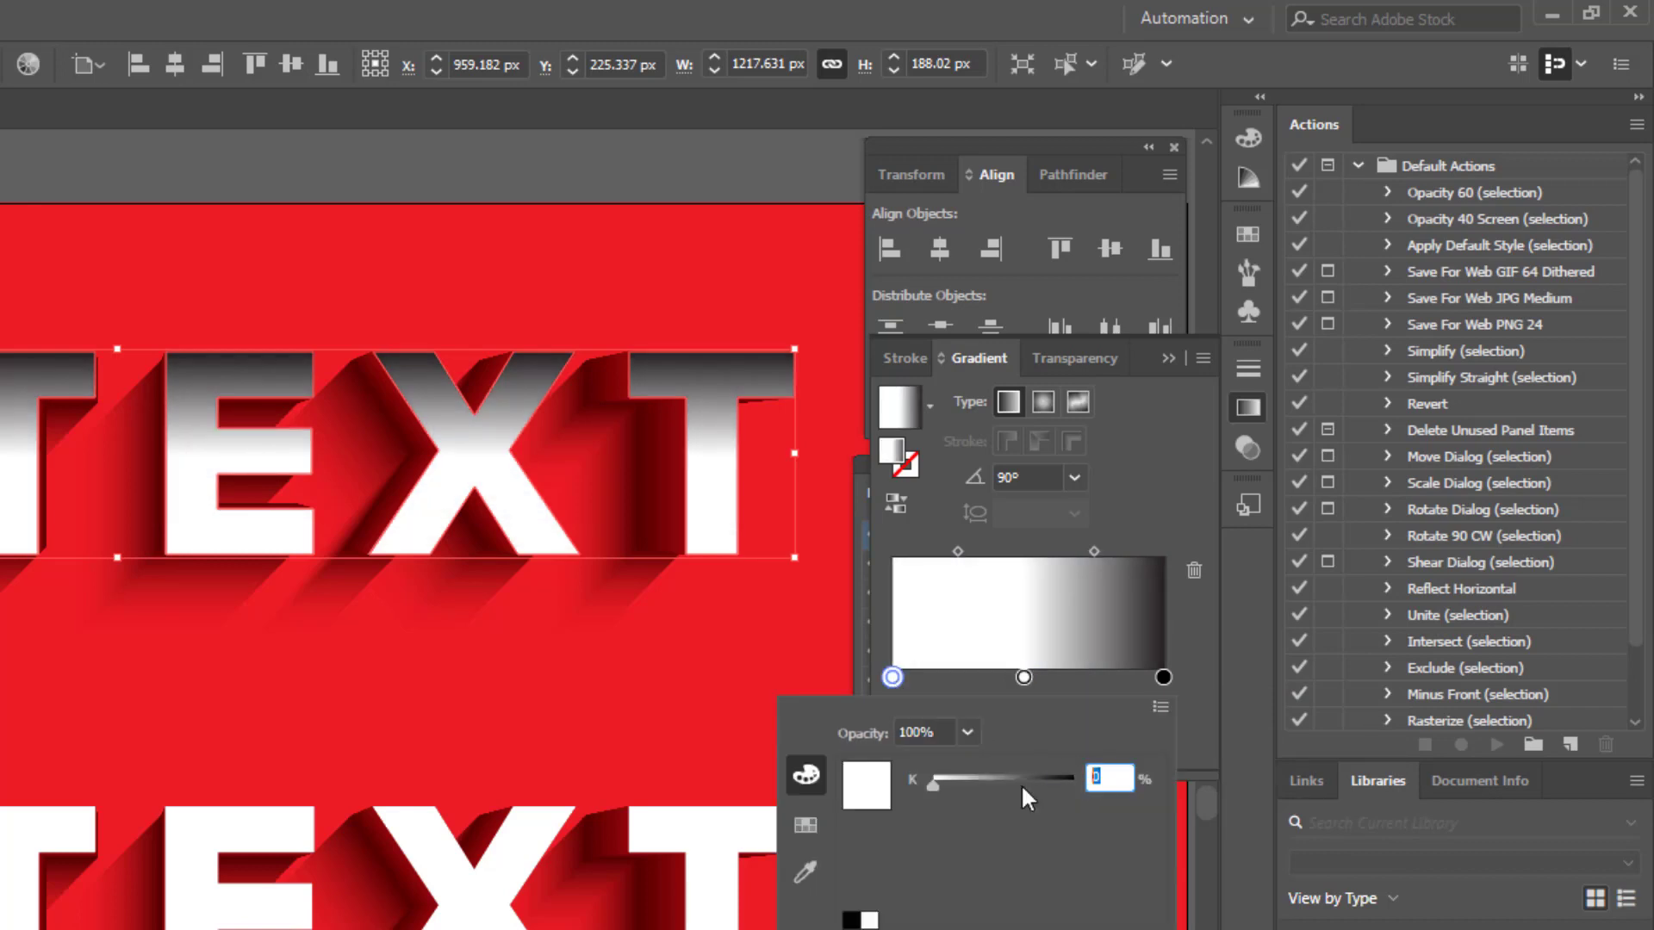
type("0")
key("Tab")
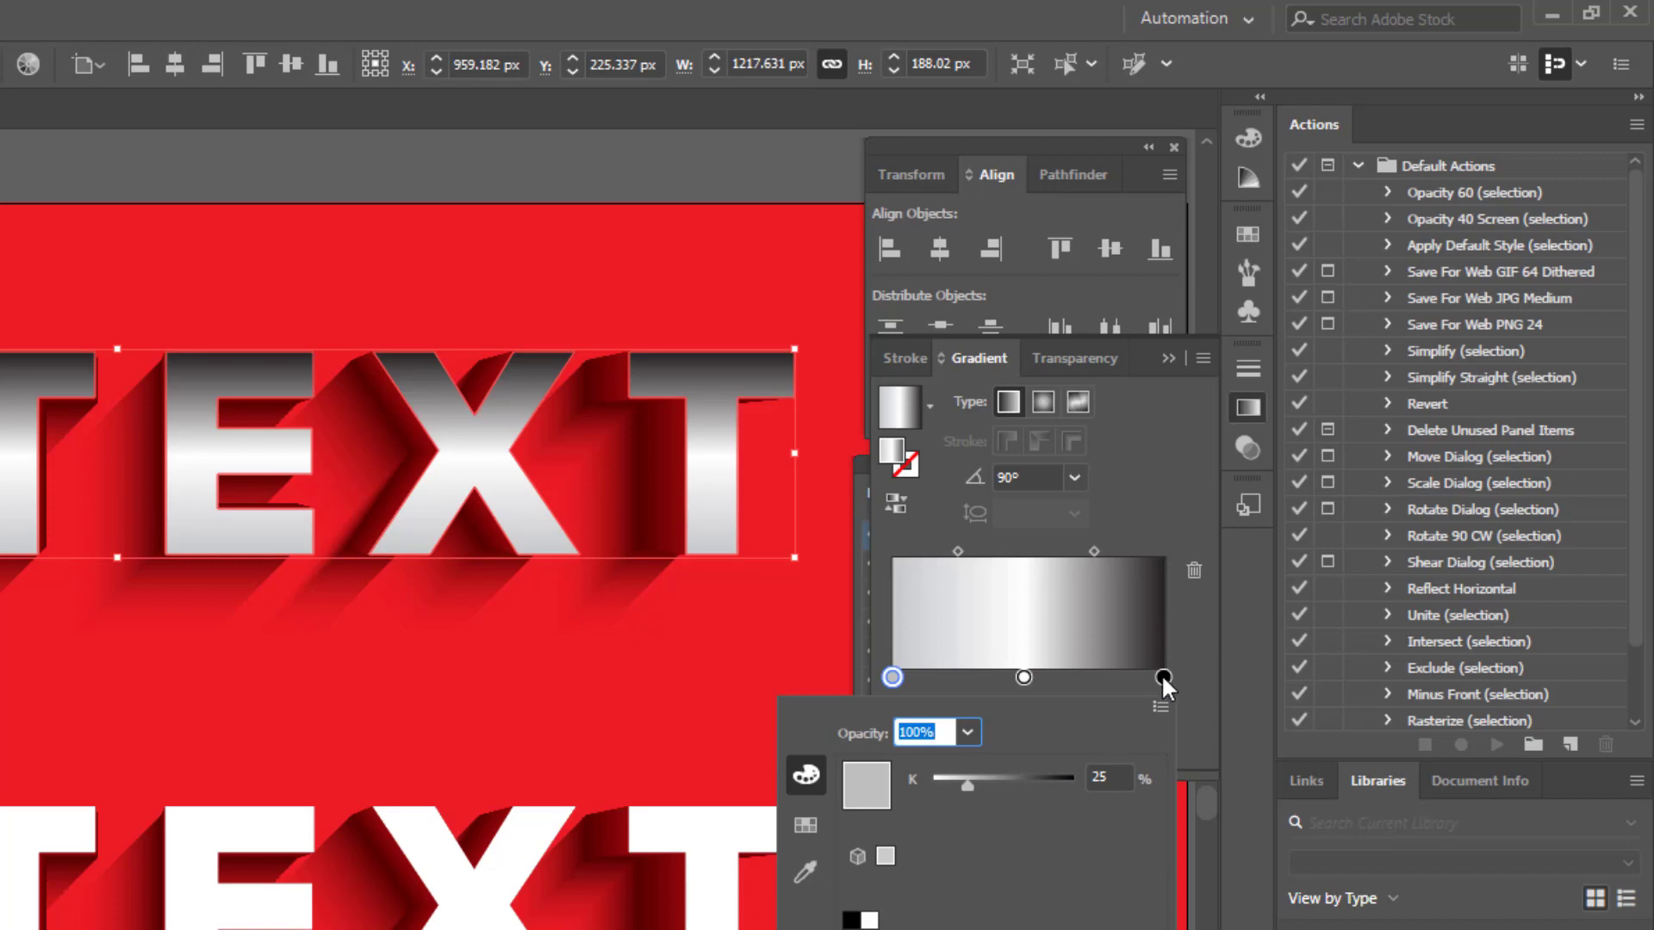
left_click(1163, 678)
double_click(1163, 678)
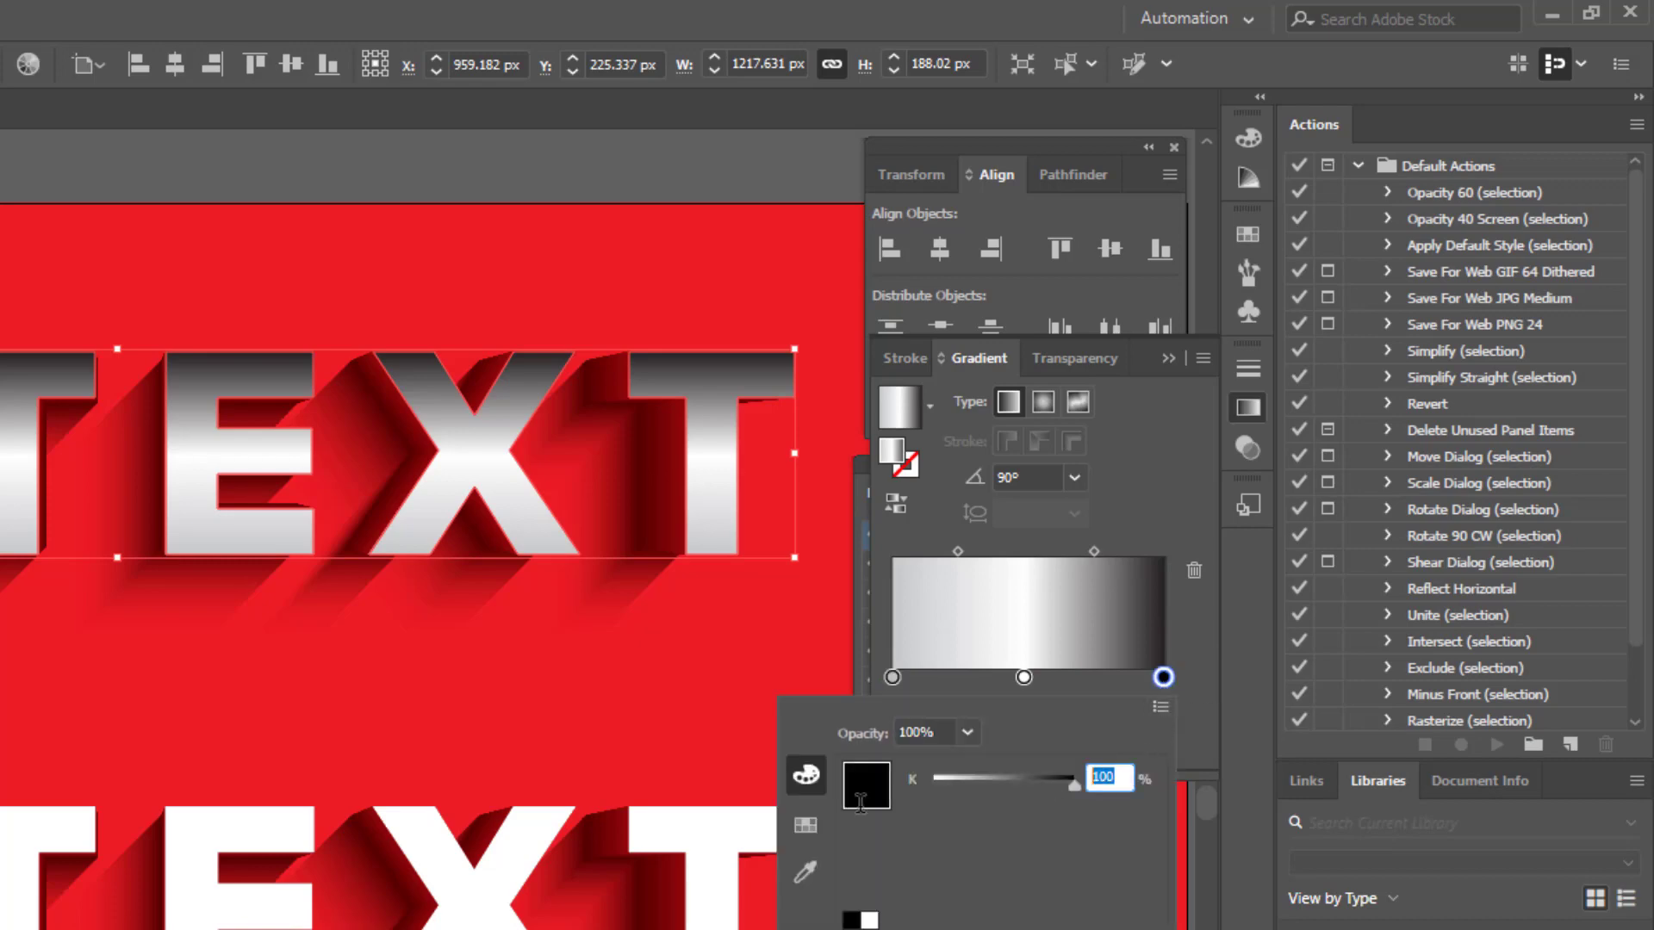
type("25")
key("Tab")
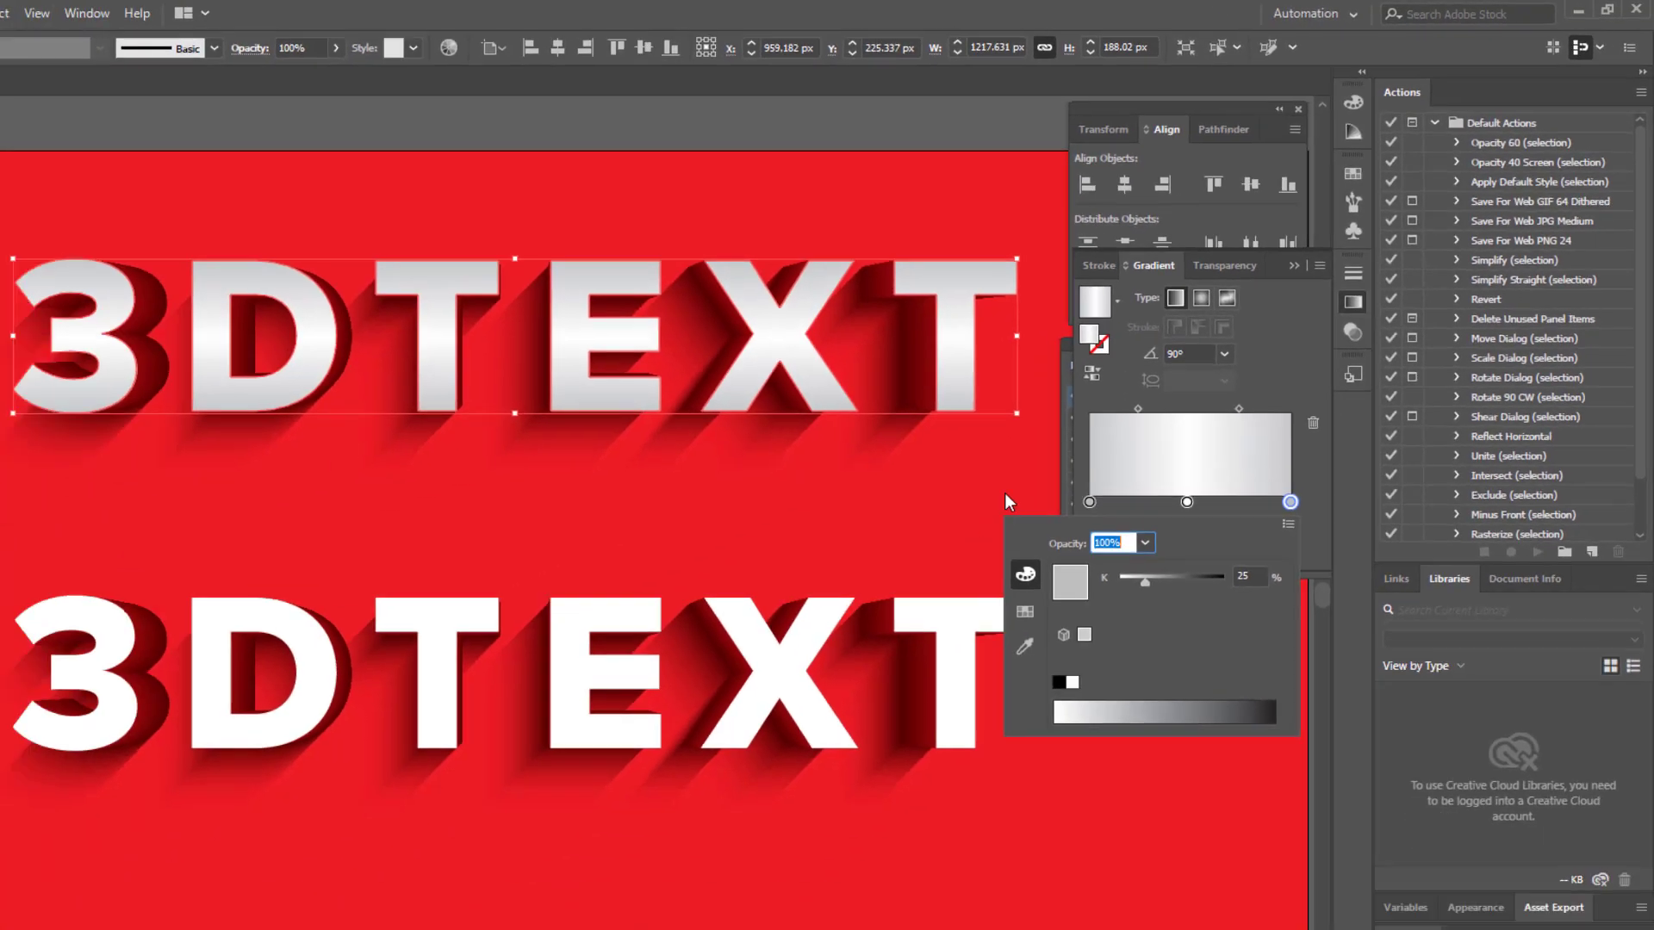
left_click(1102, 406)
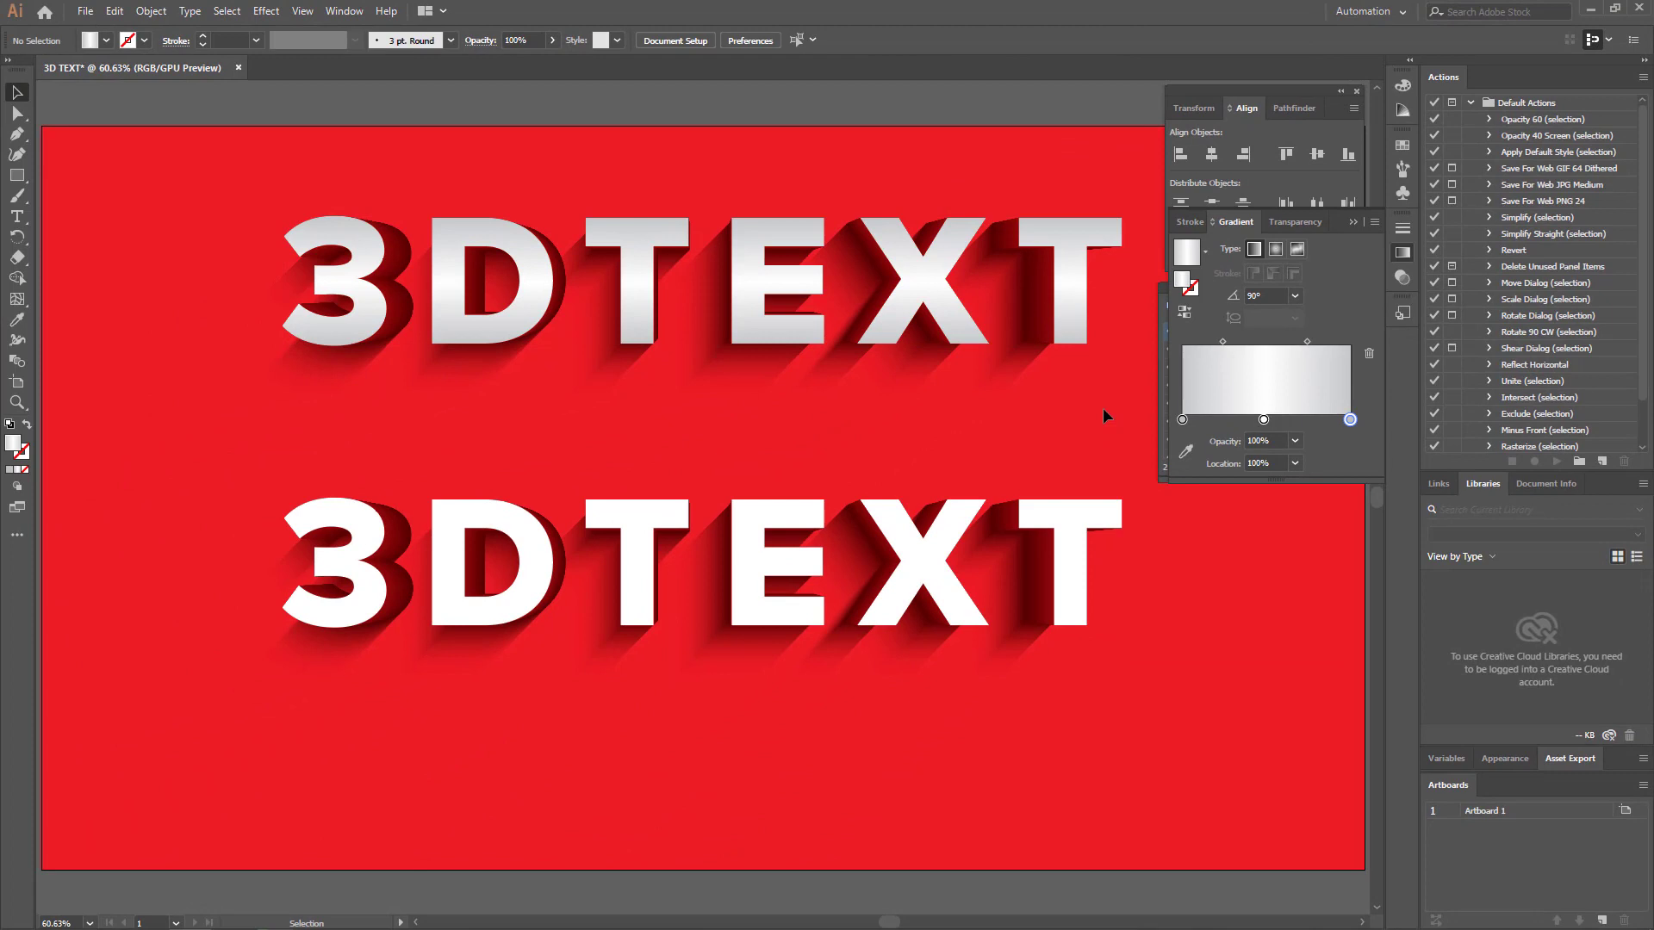
- Convert the lower 3DTEXT to outlines and fill it with the sampled background red
left_click(773, 527)
left_click(188, 11)
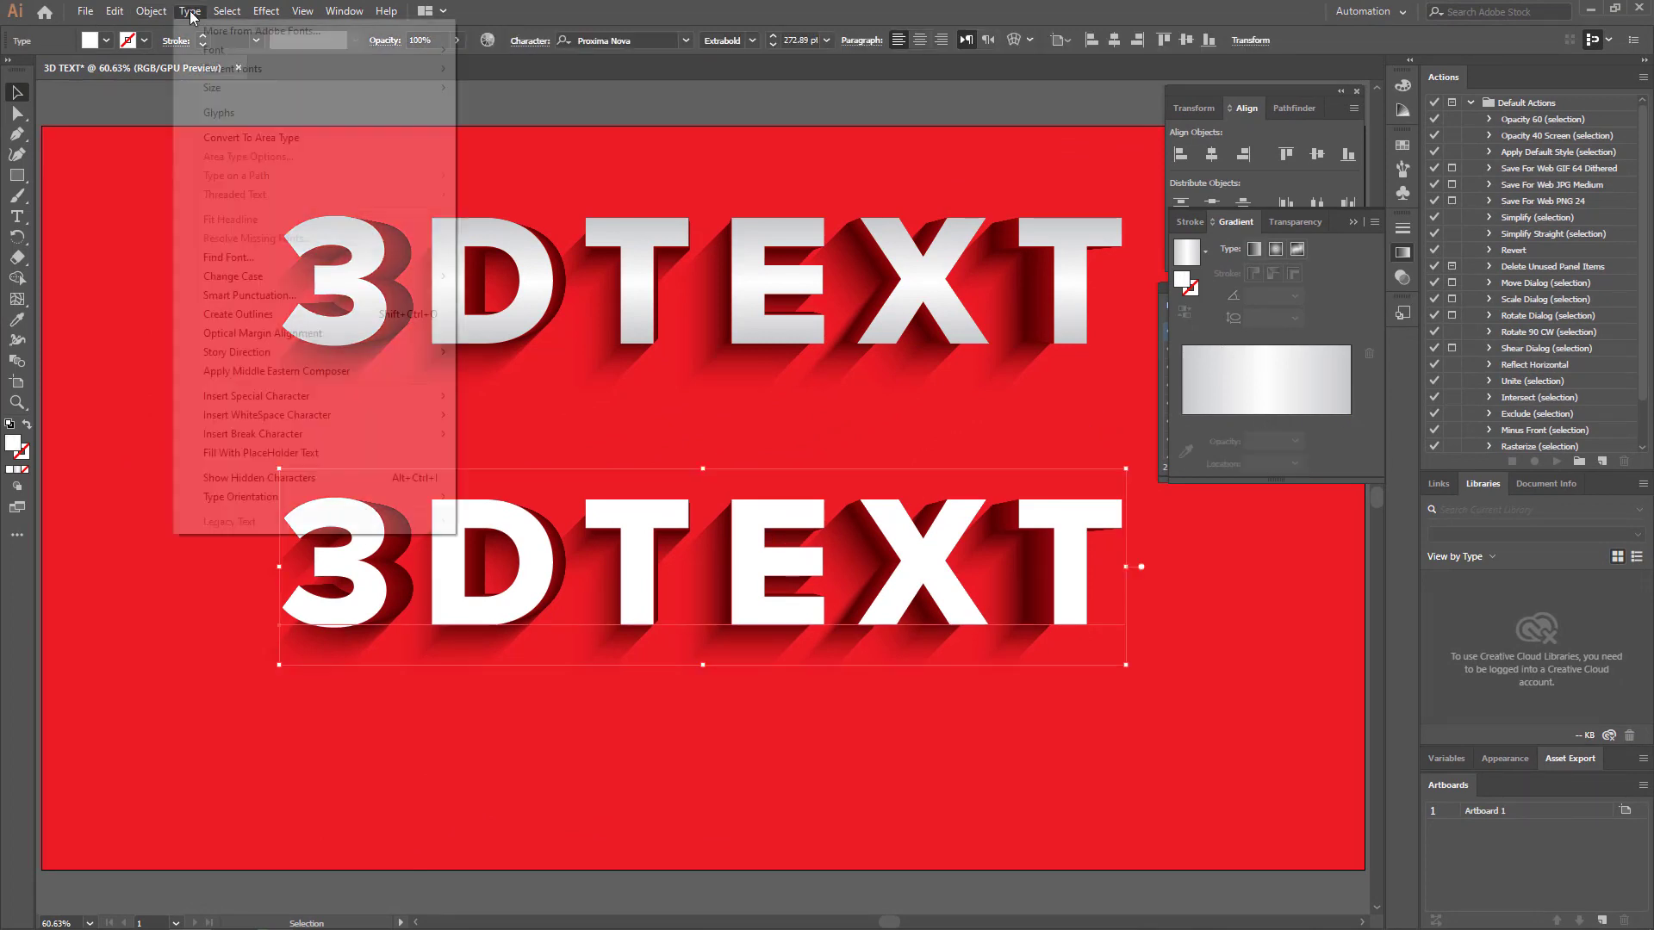
left_click(272, 316)
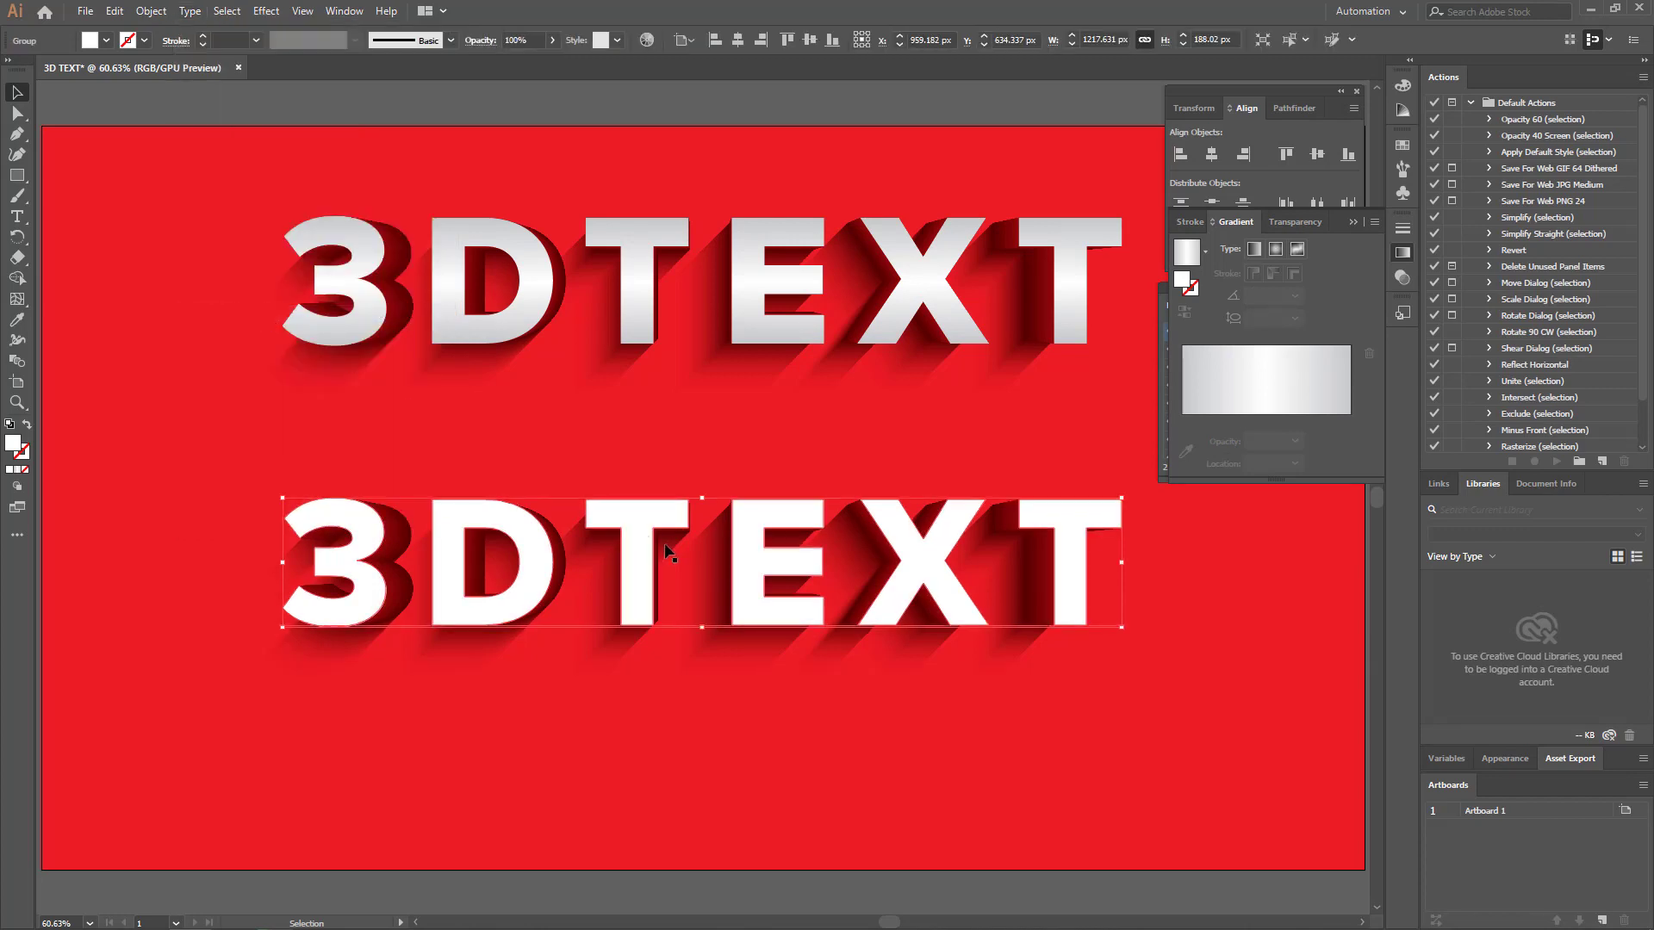
left_click(19, 321)
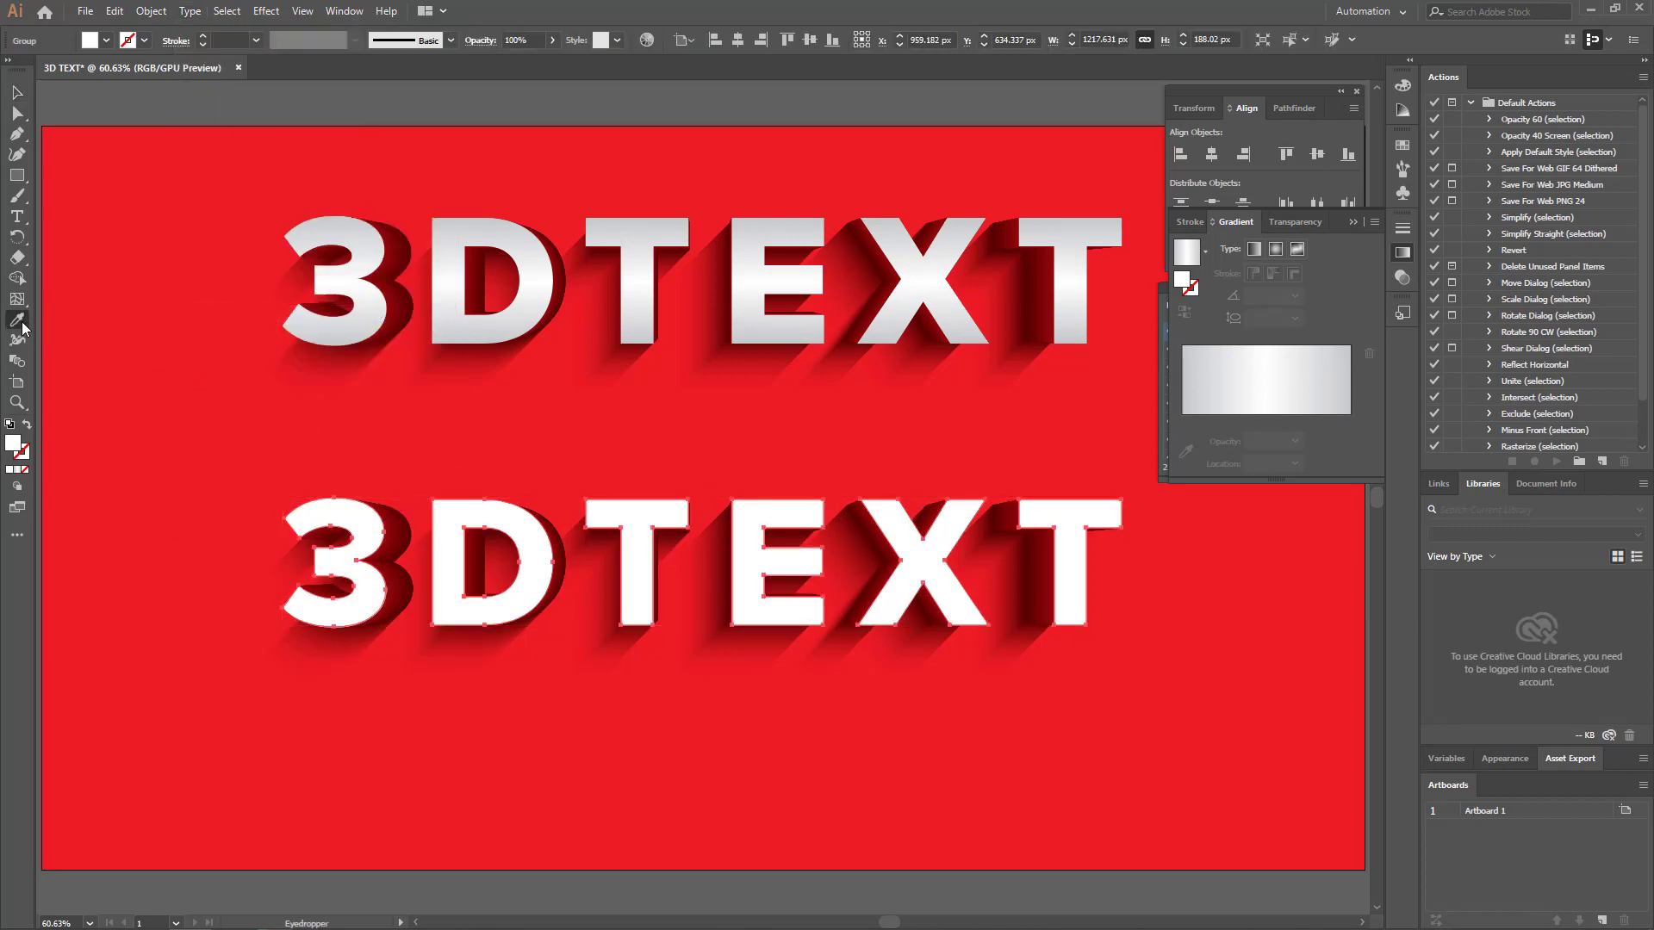
left_click(130, 410)
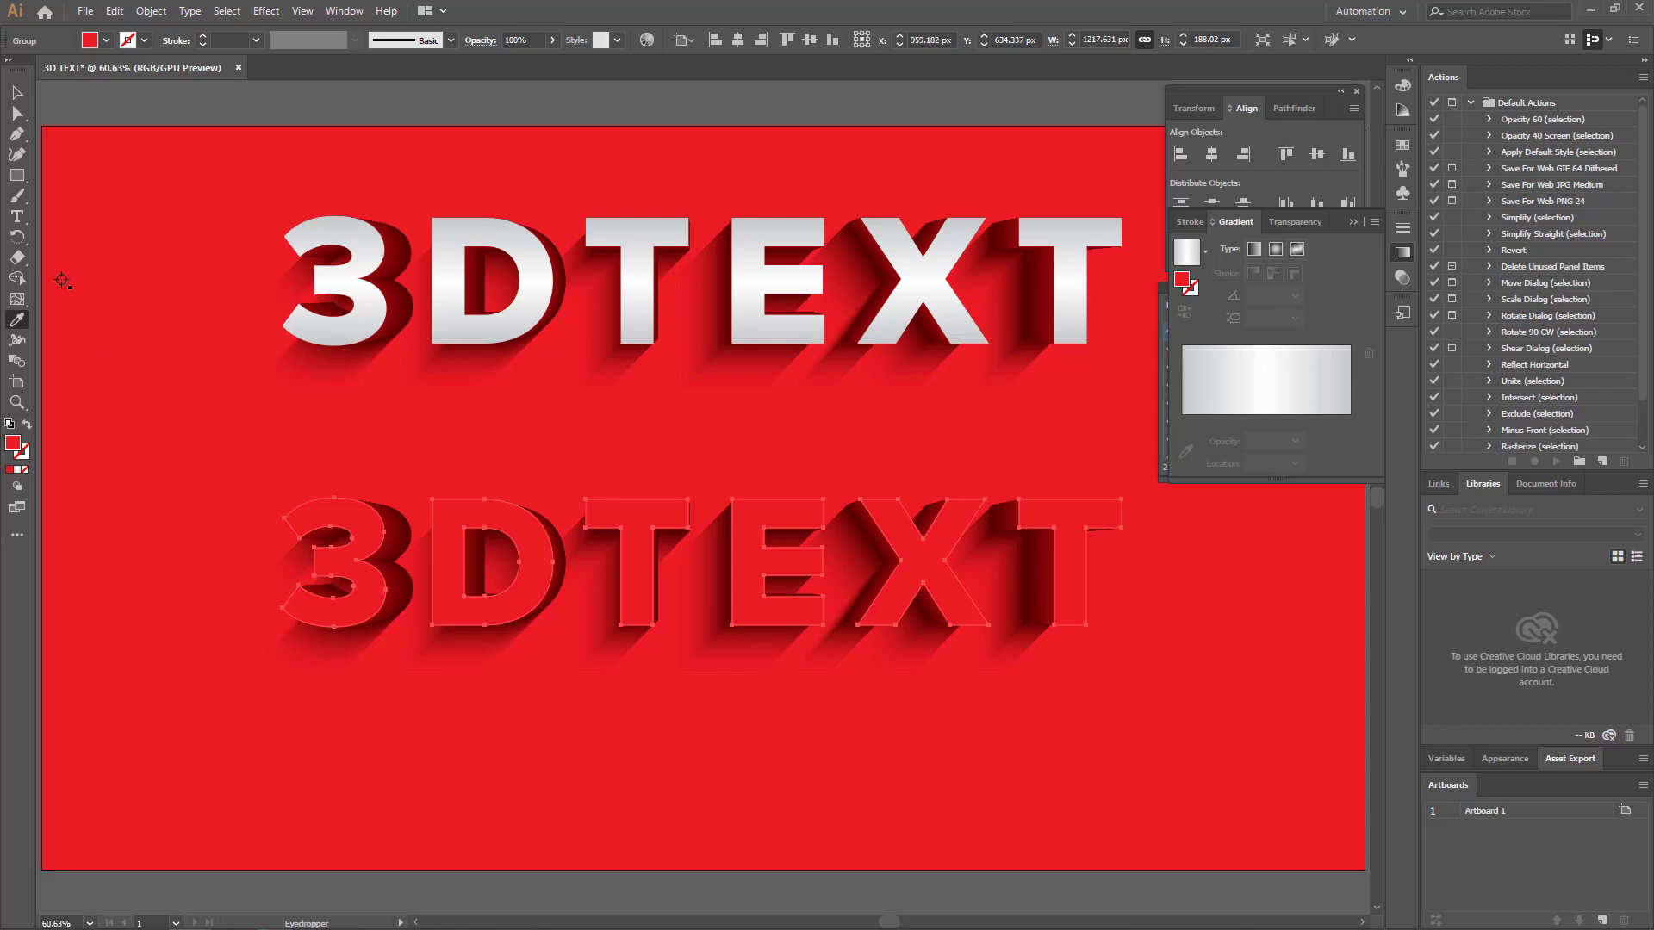
left_click(18, 92)
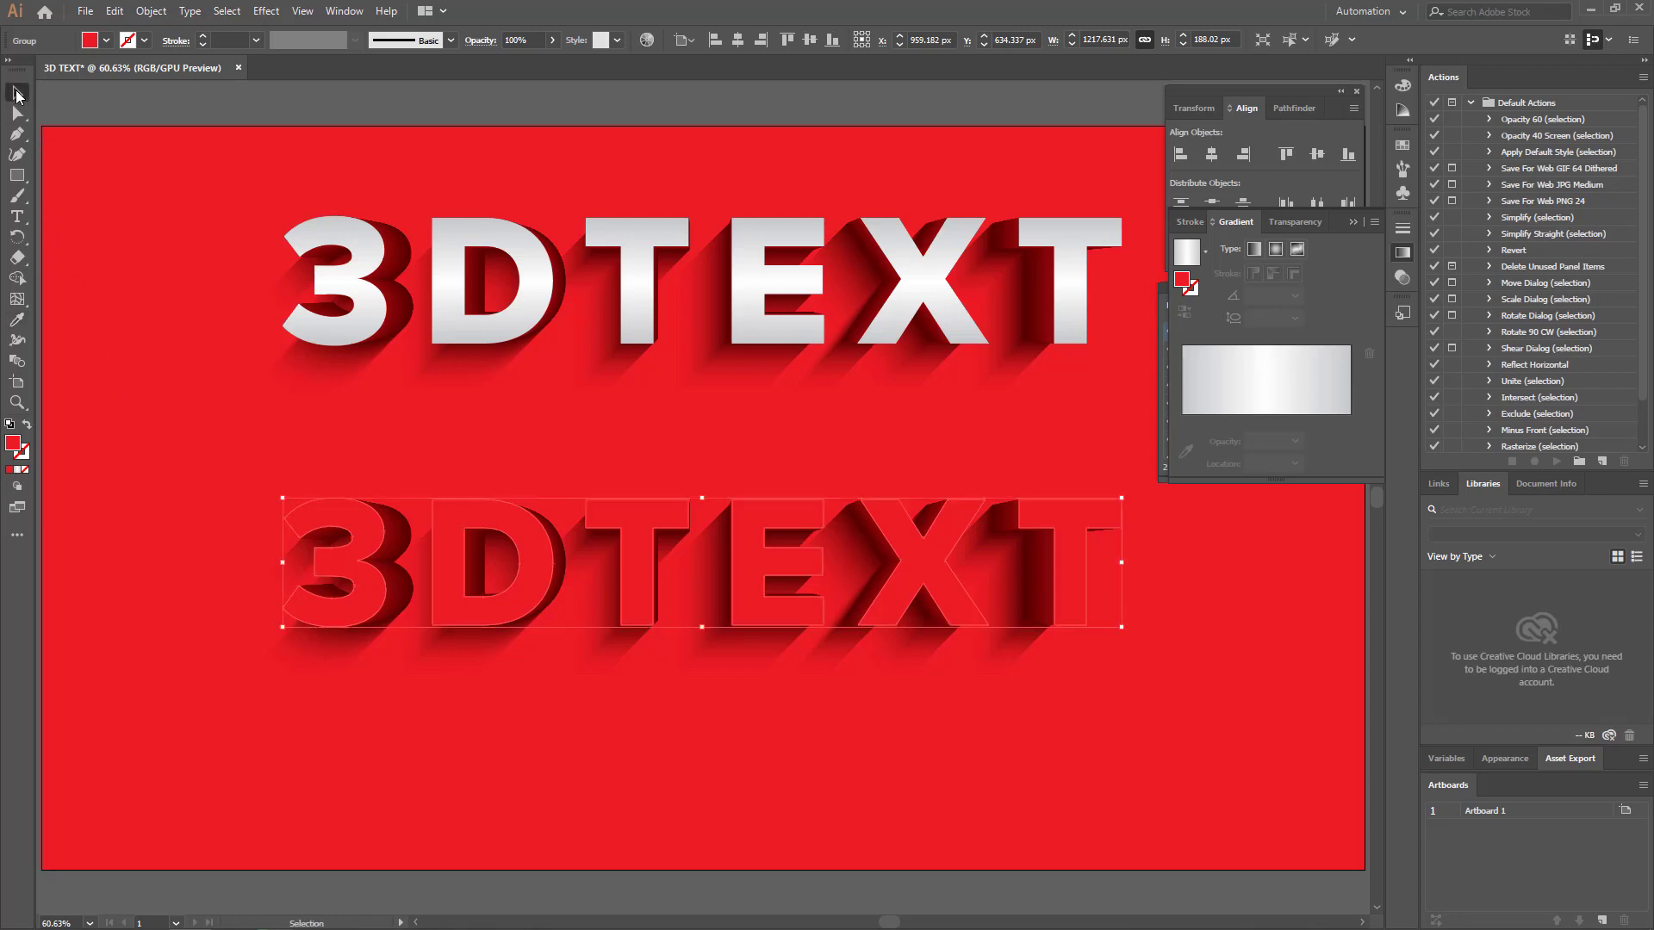
- Give the lower text a white 1 pt stroke aligned to the inside
left_click(257, 40)
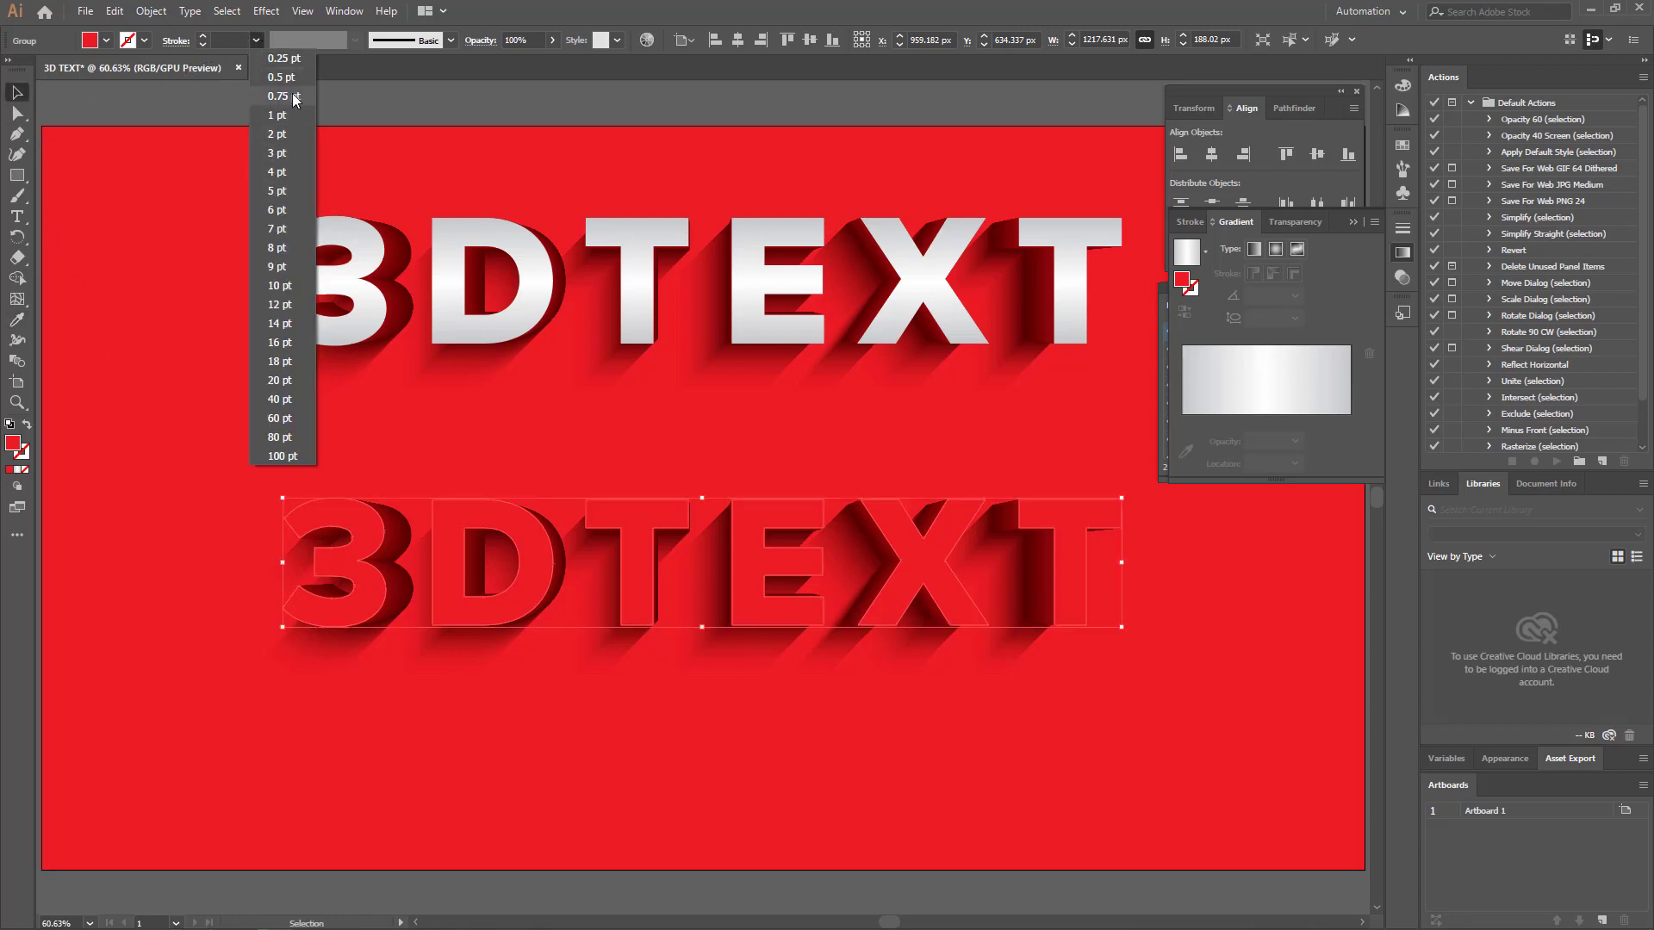
left_click(284, 78)
left_click(145, 39)
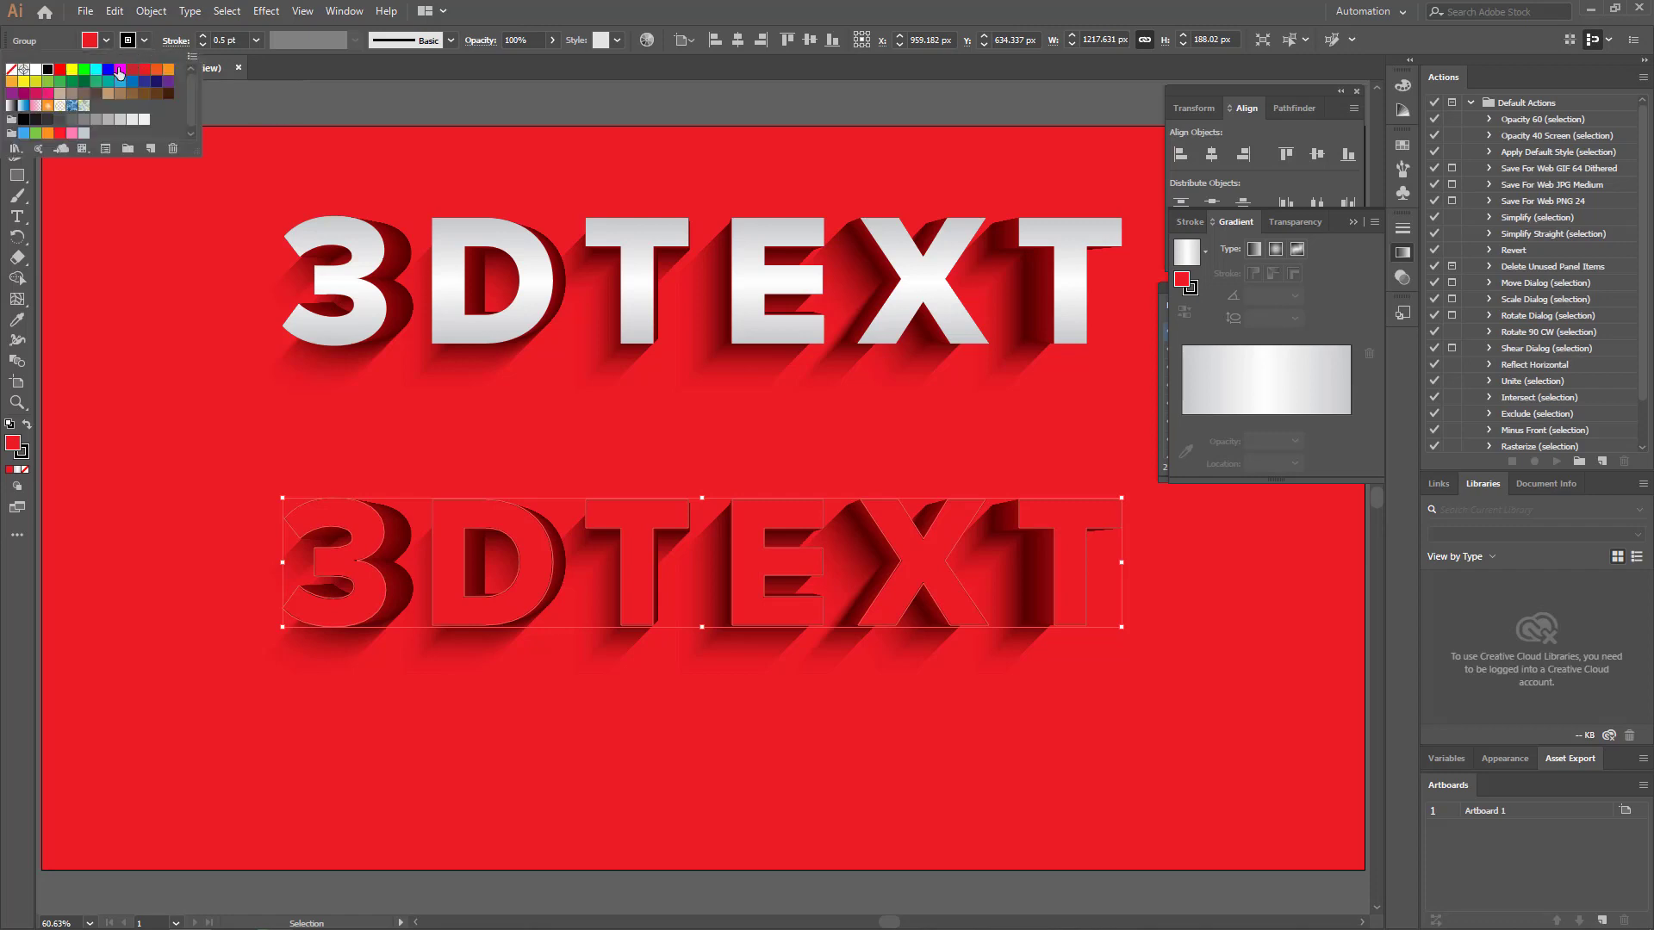
left_click(38, 73)
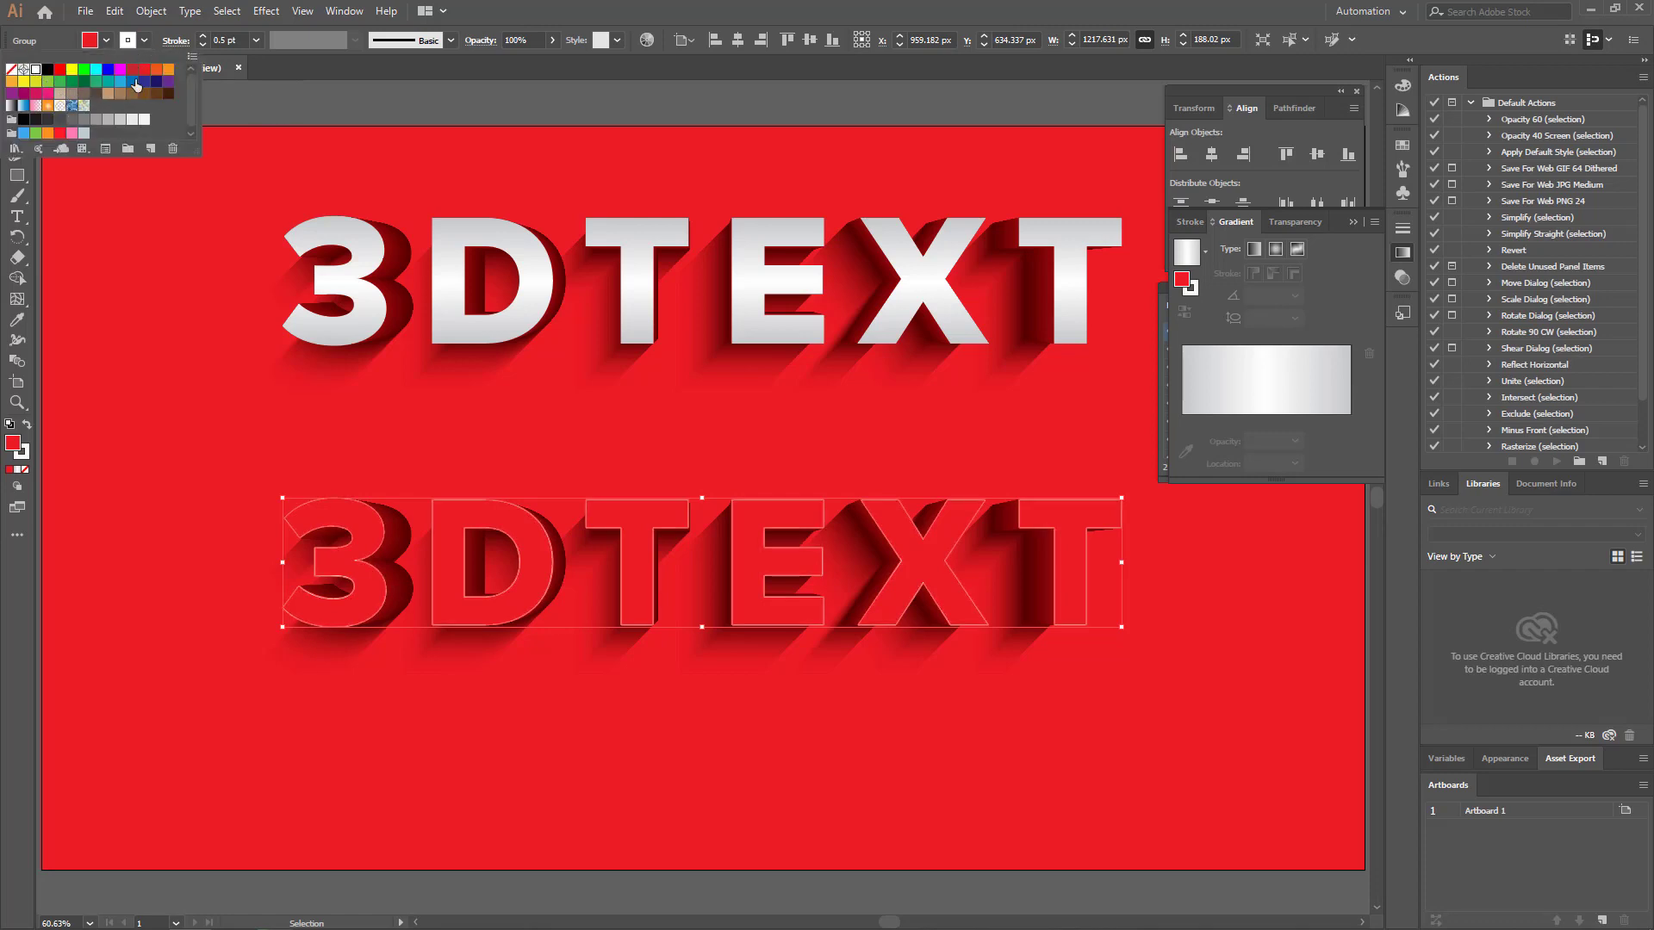
left_click(203, 36)
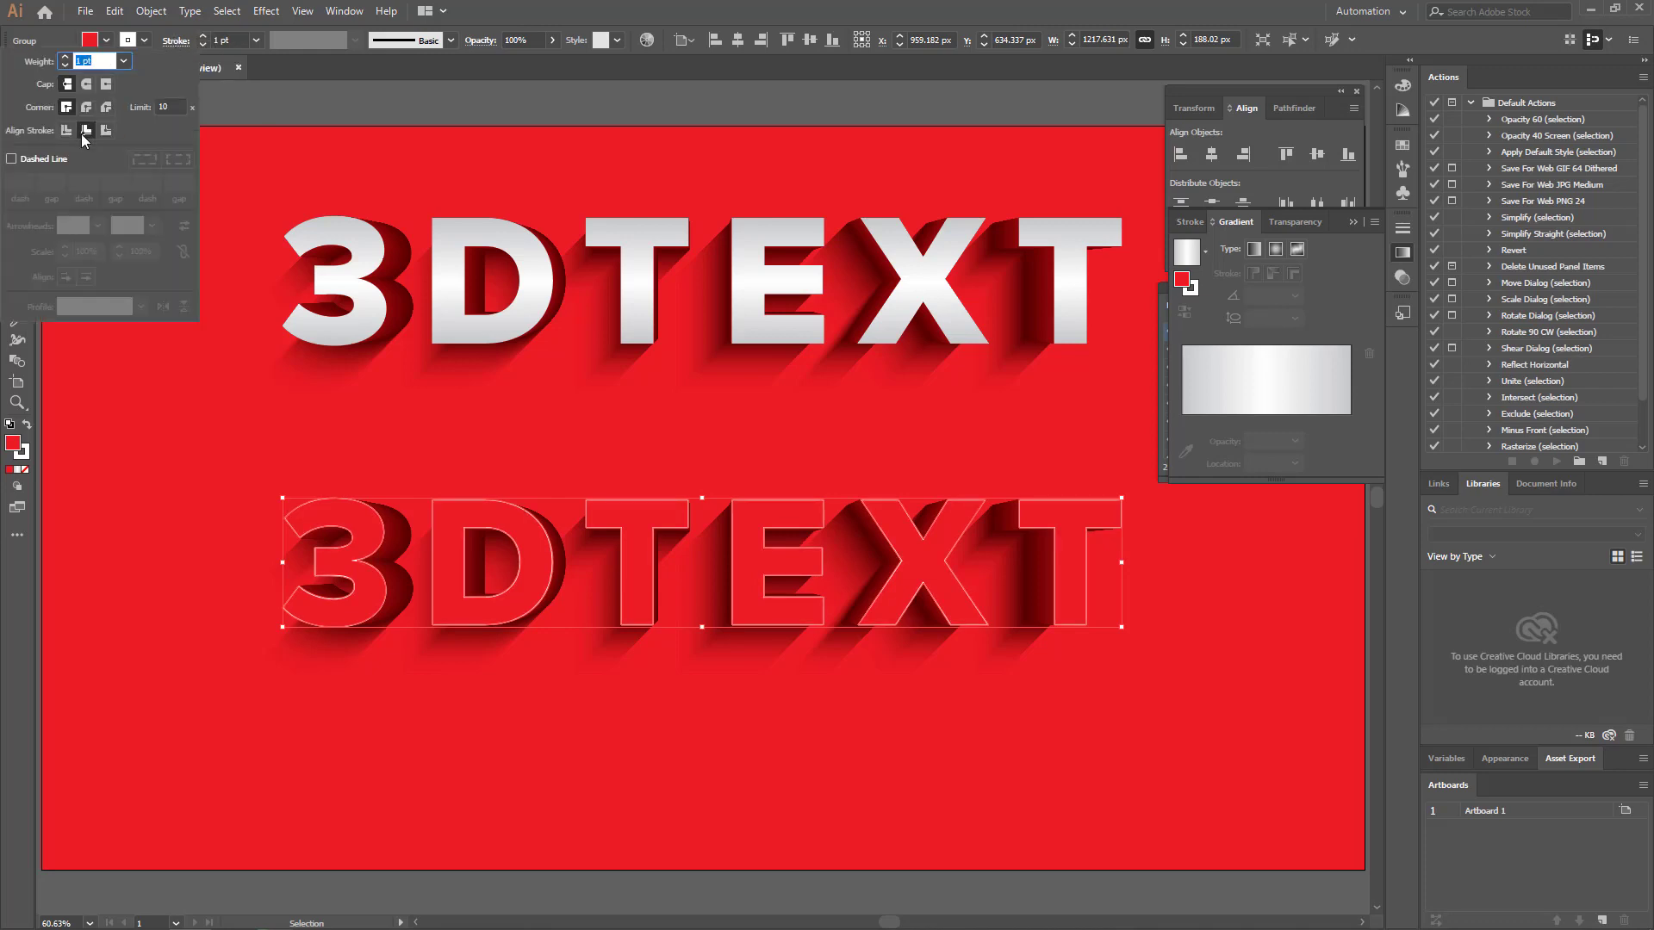
left_click(85, 132)
left_click(262, 136)
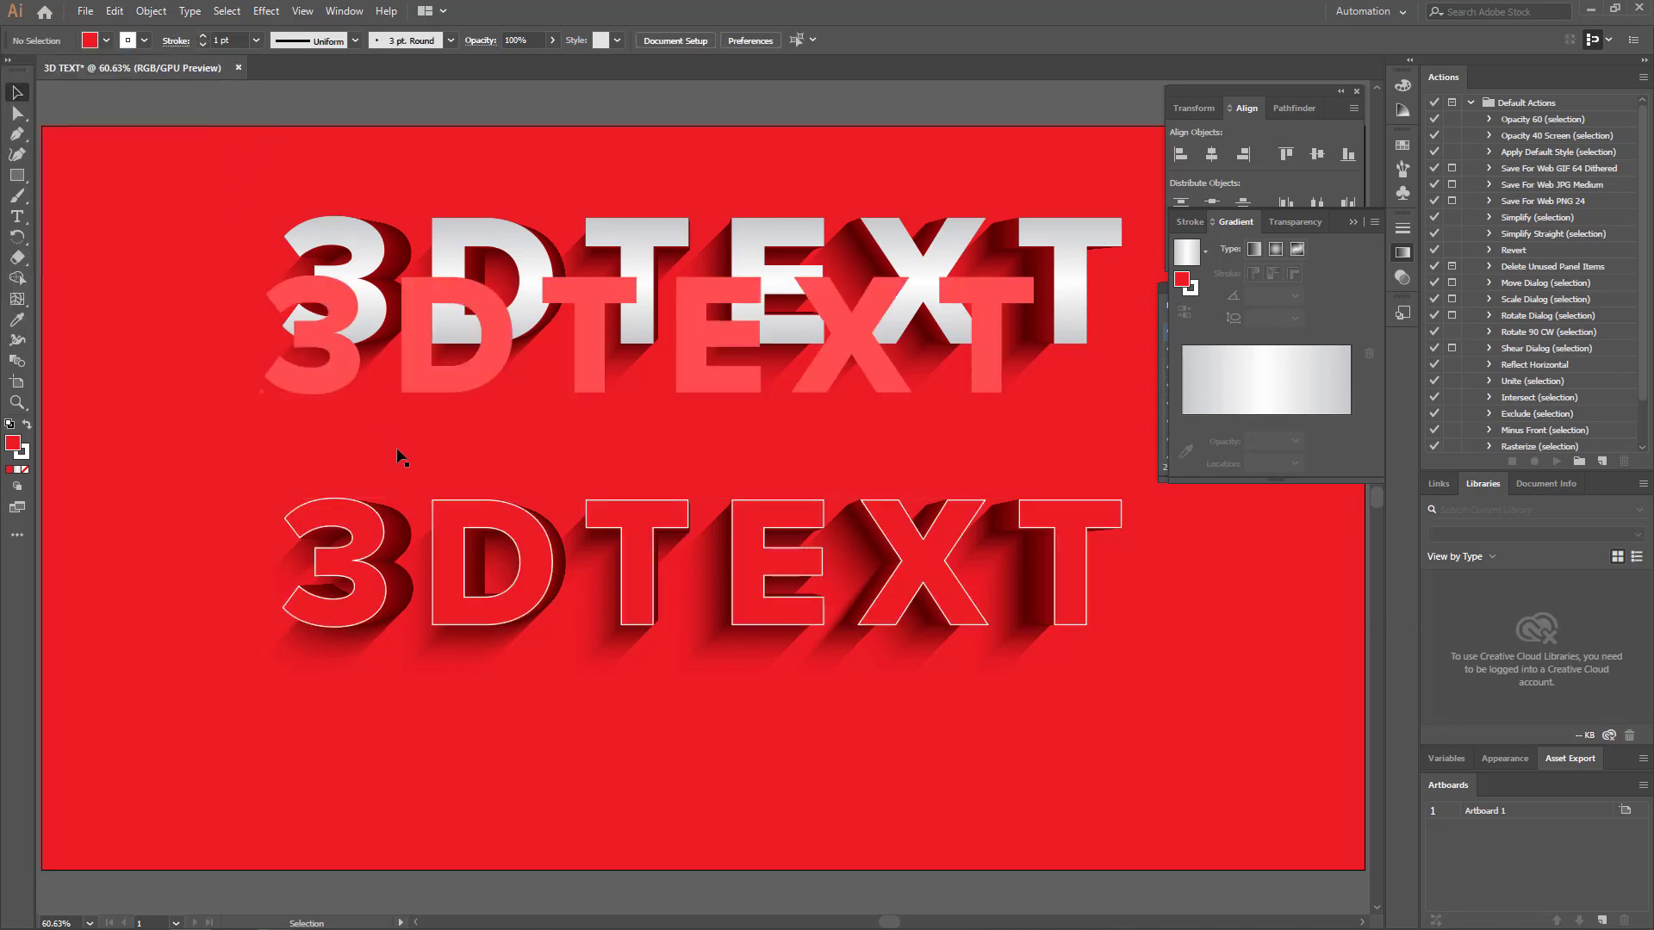